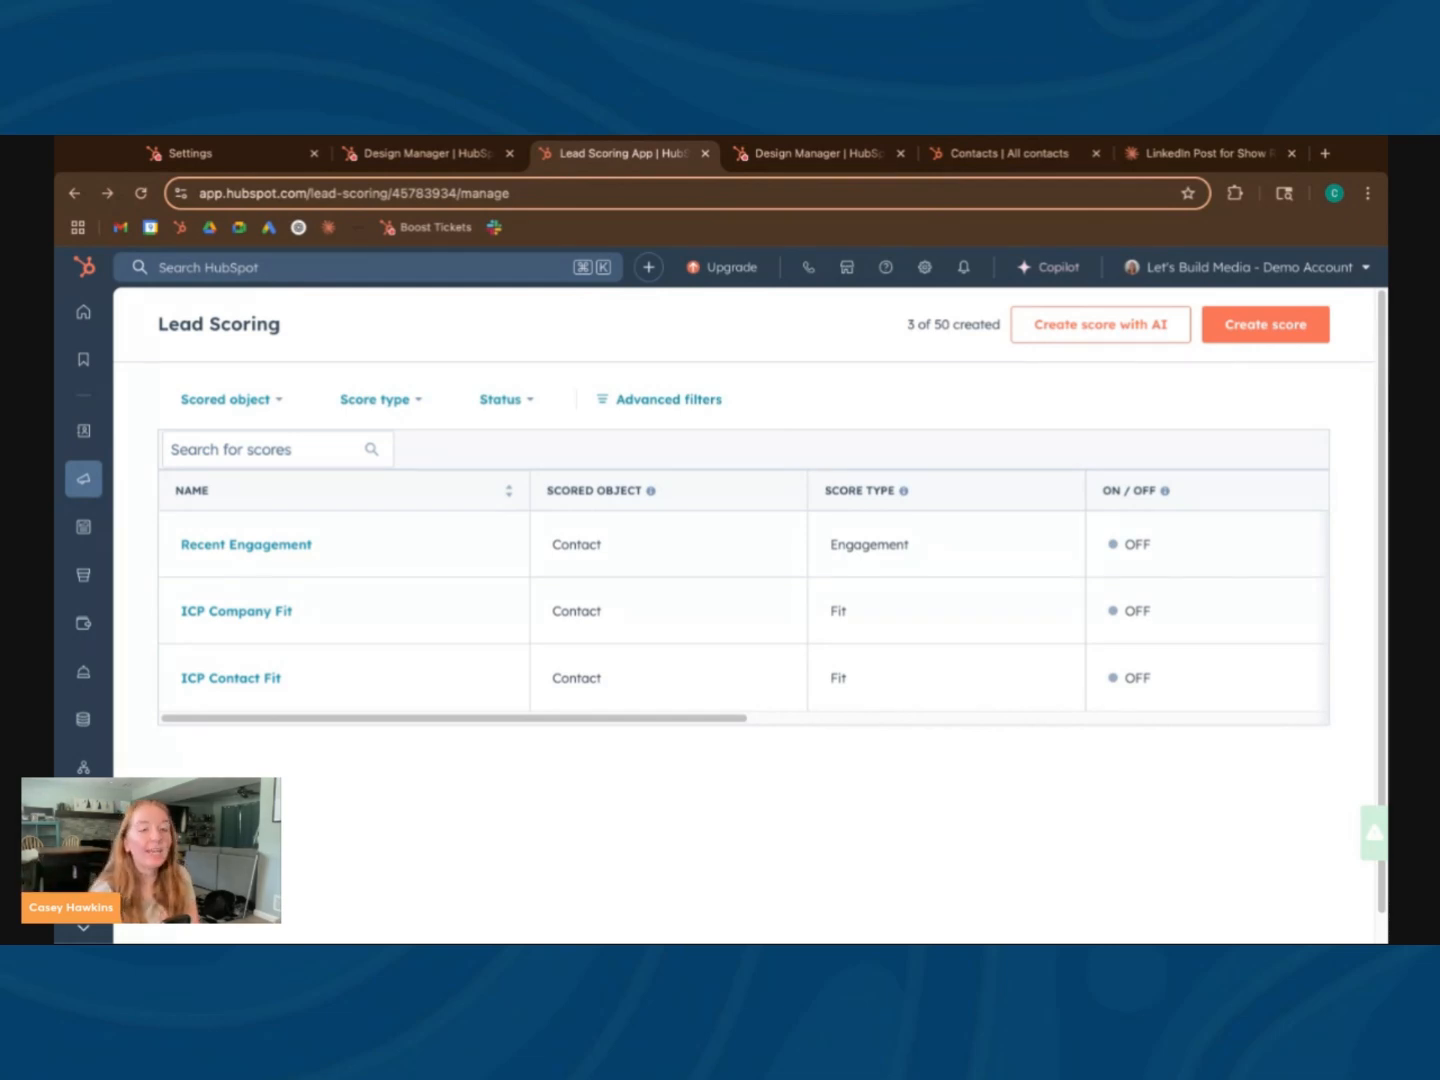
Open the Recent Engagement score for editing
{"action": "mouse_move", "coordinate": [236, 691]}
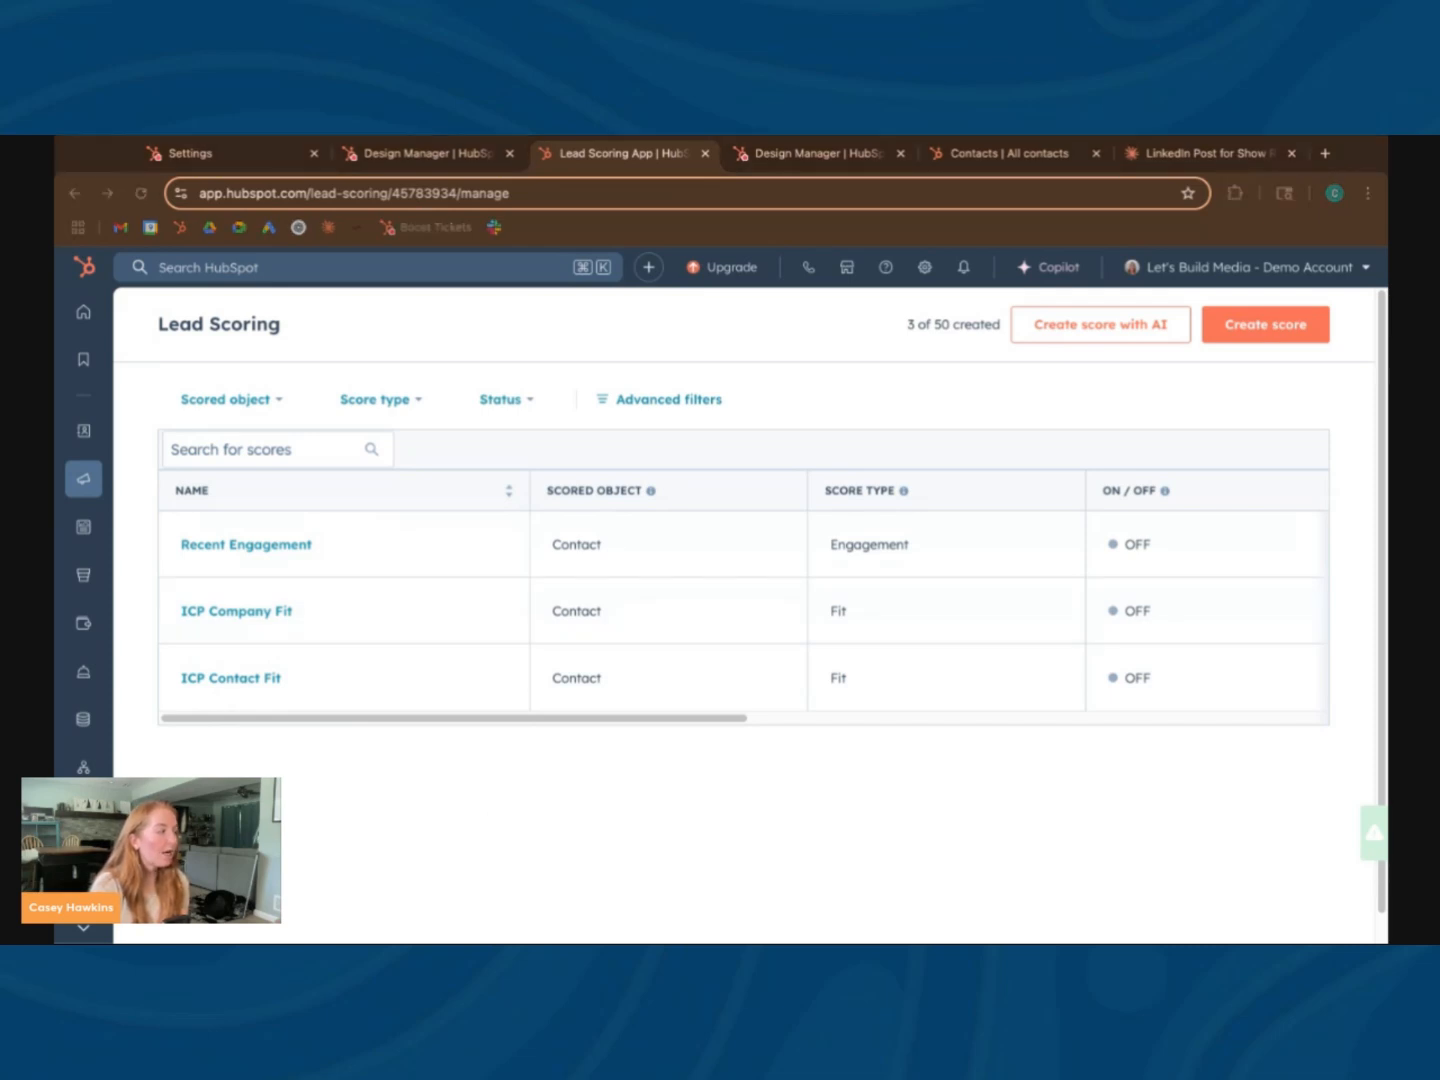
{"action": "left_click", "coordinate": [382, 775]}
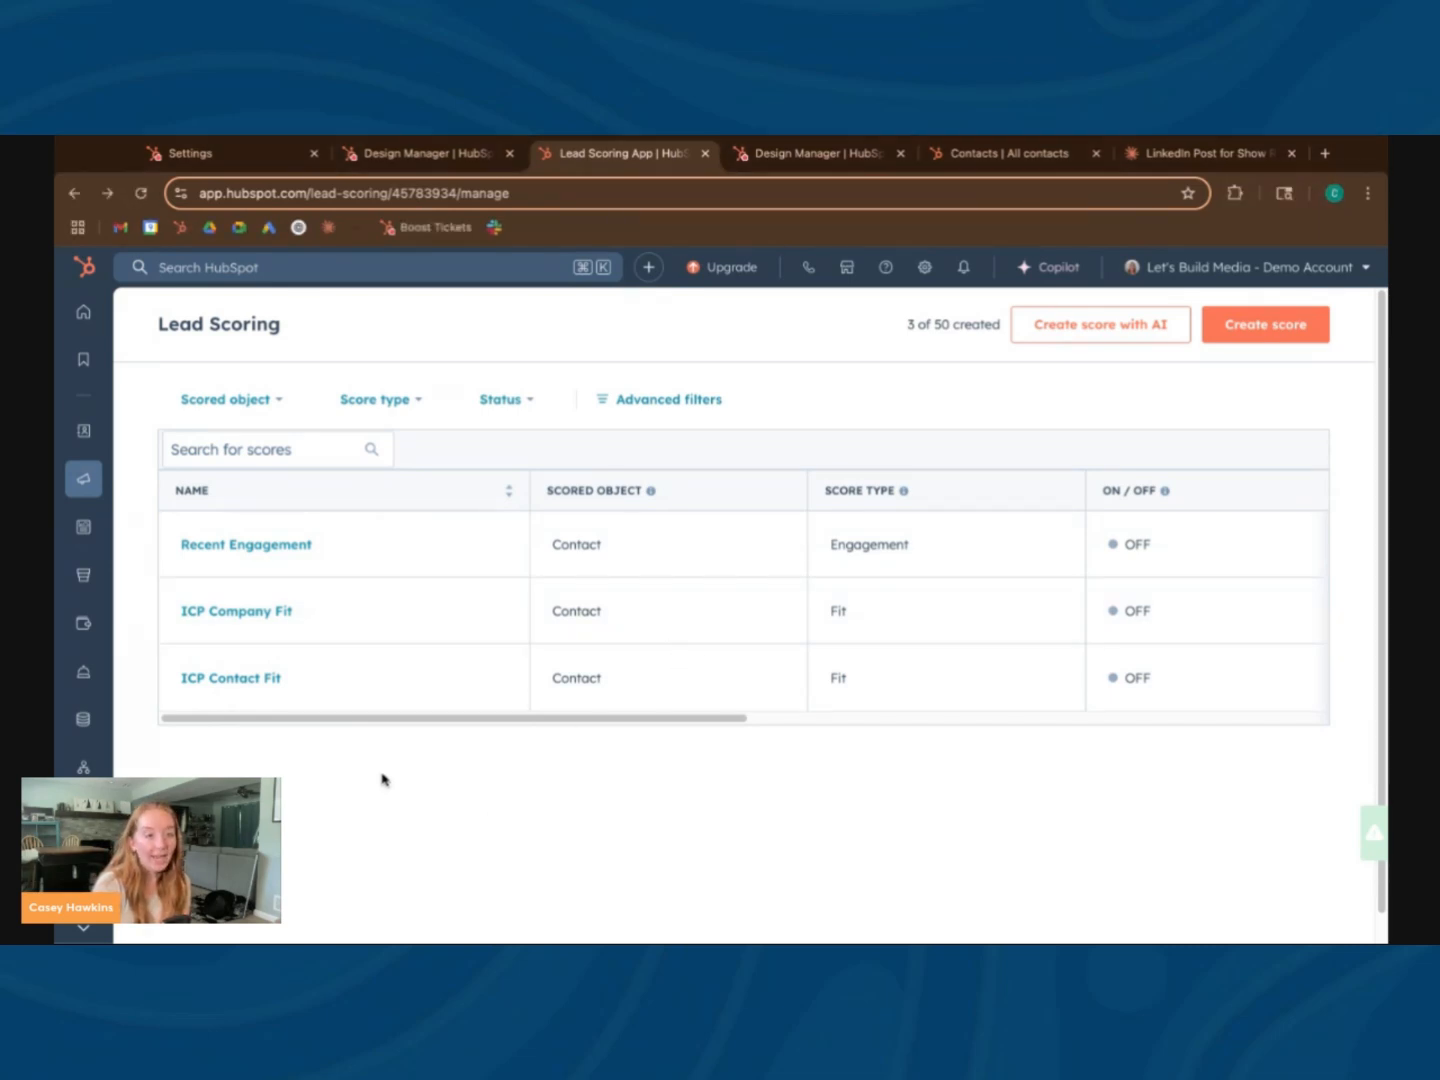
{"action": "left_click", "coordinate": [245, 548]}
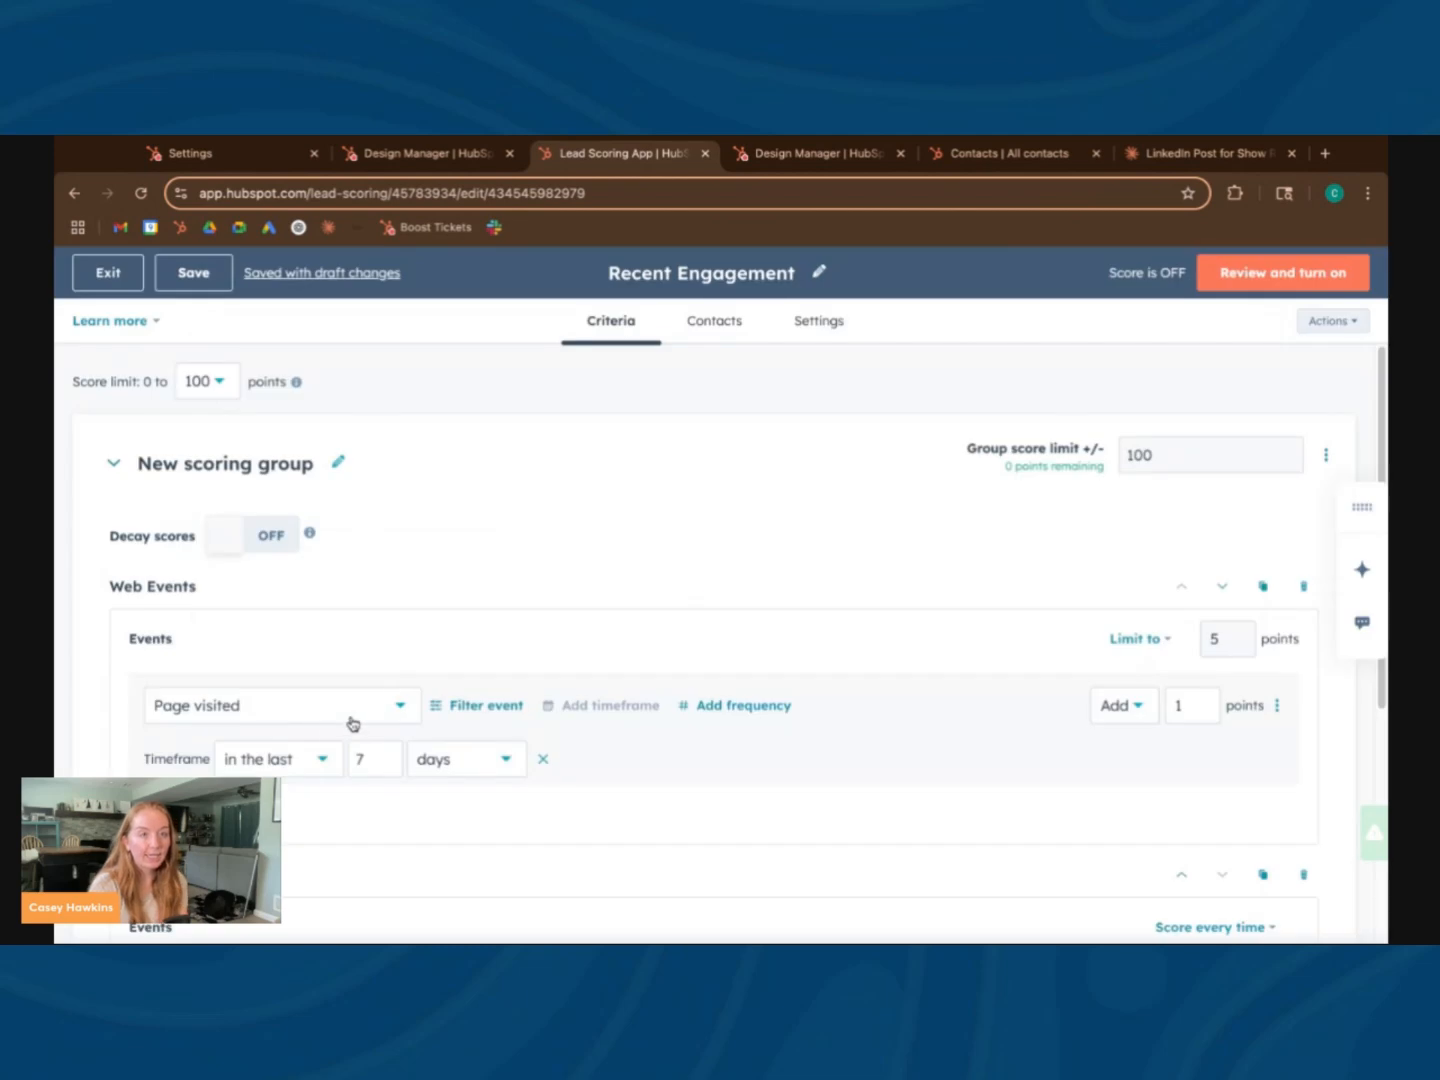
Search the event categories that can be added to the scoring group for page events, and clear the search
{"action": "scroll", "coordinate": [340, 730], "scroll_direction": "down", "scroll_amount": 4}
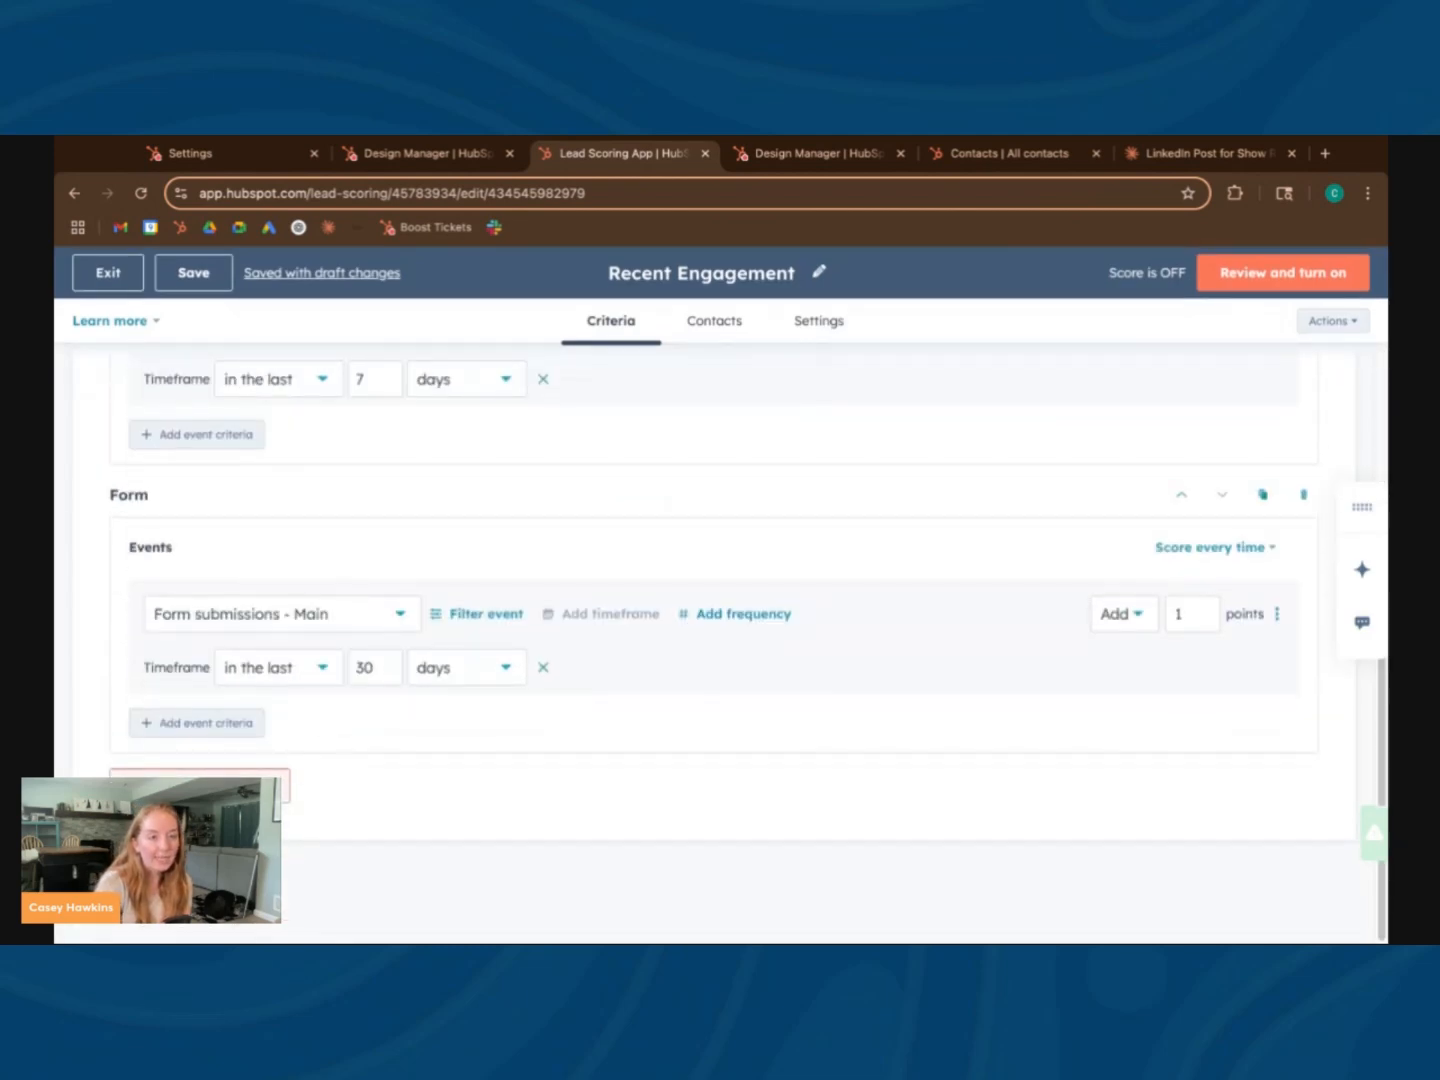
{"action": "left_click", "coordinate": [274, 613]}
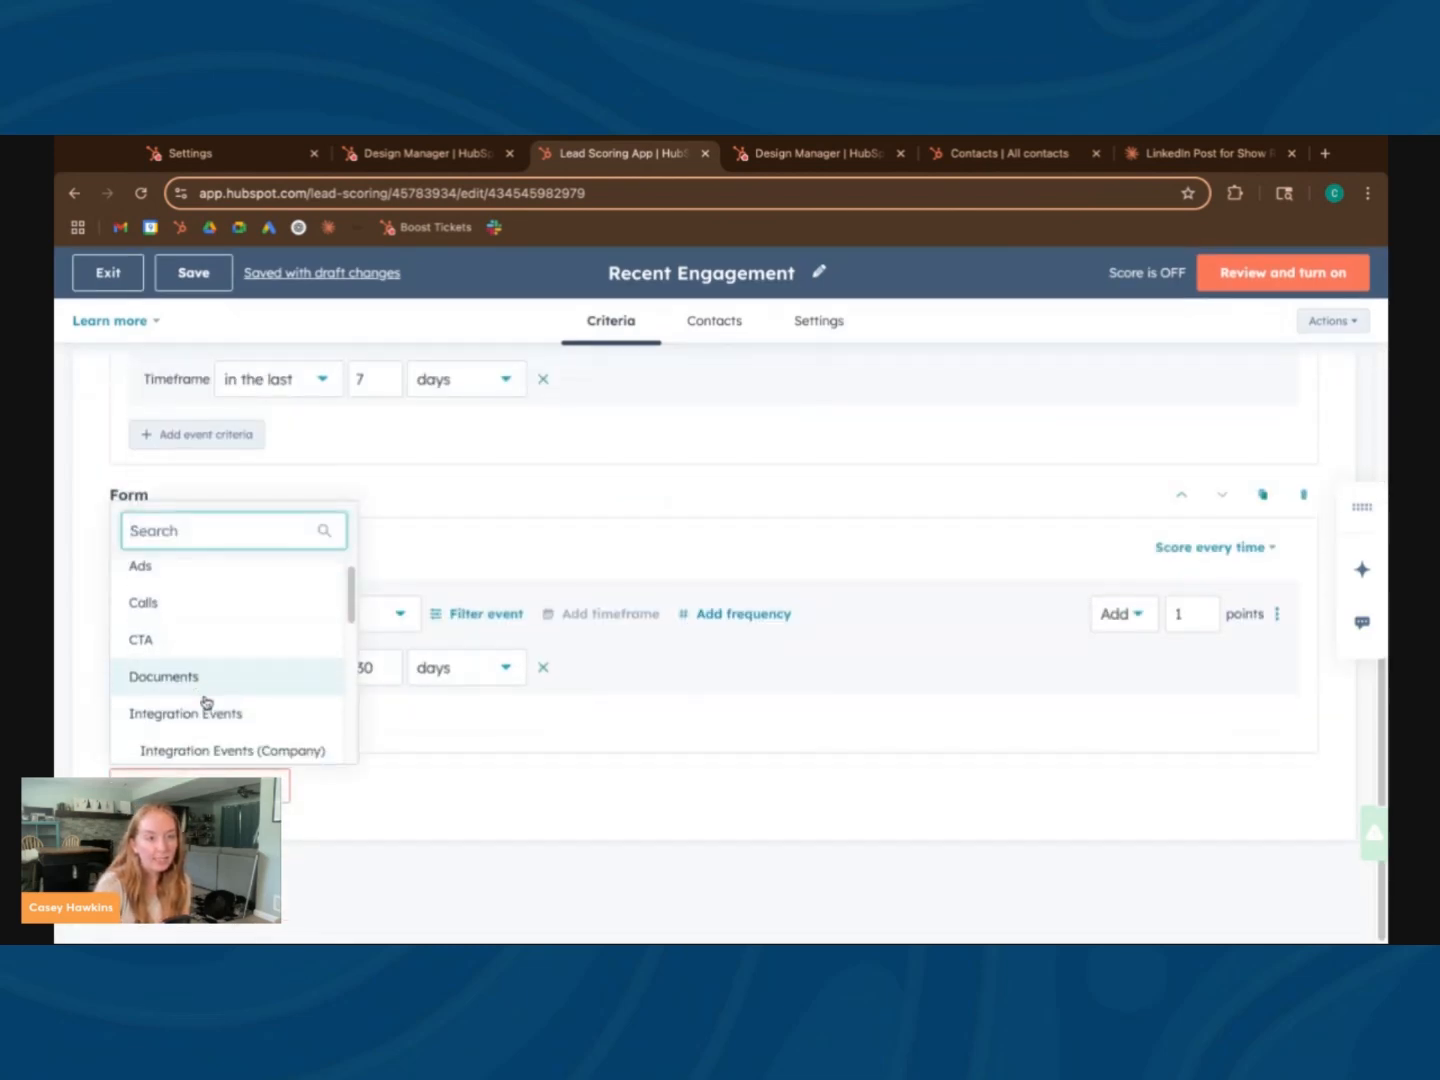
{"action": "scroll", "coordinate": [205, 703], "scroll_direction": "down", "scroll_amount": 1}
{"action": "left_click", "coordinate": [209, 541]}
{"action": "type", "text": "page"}
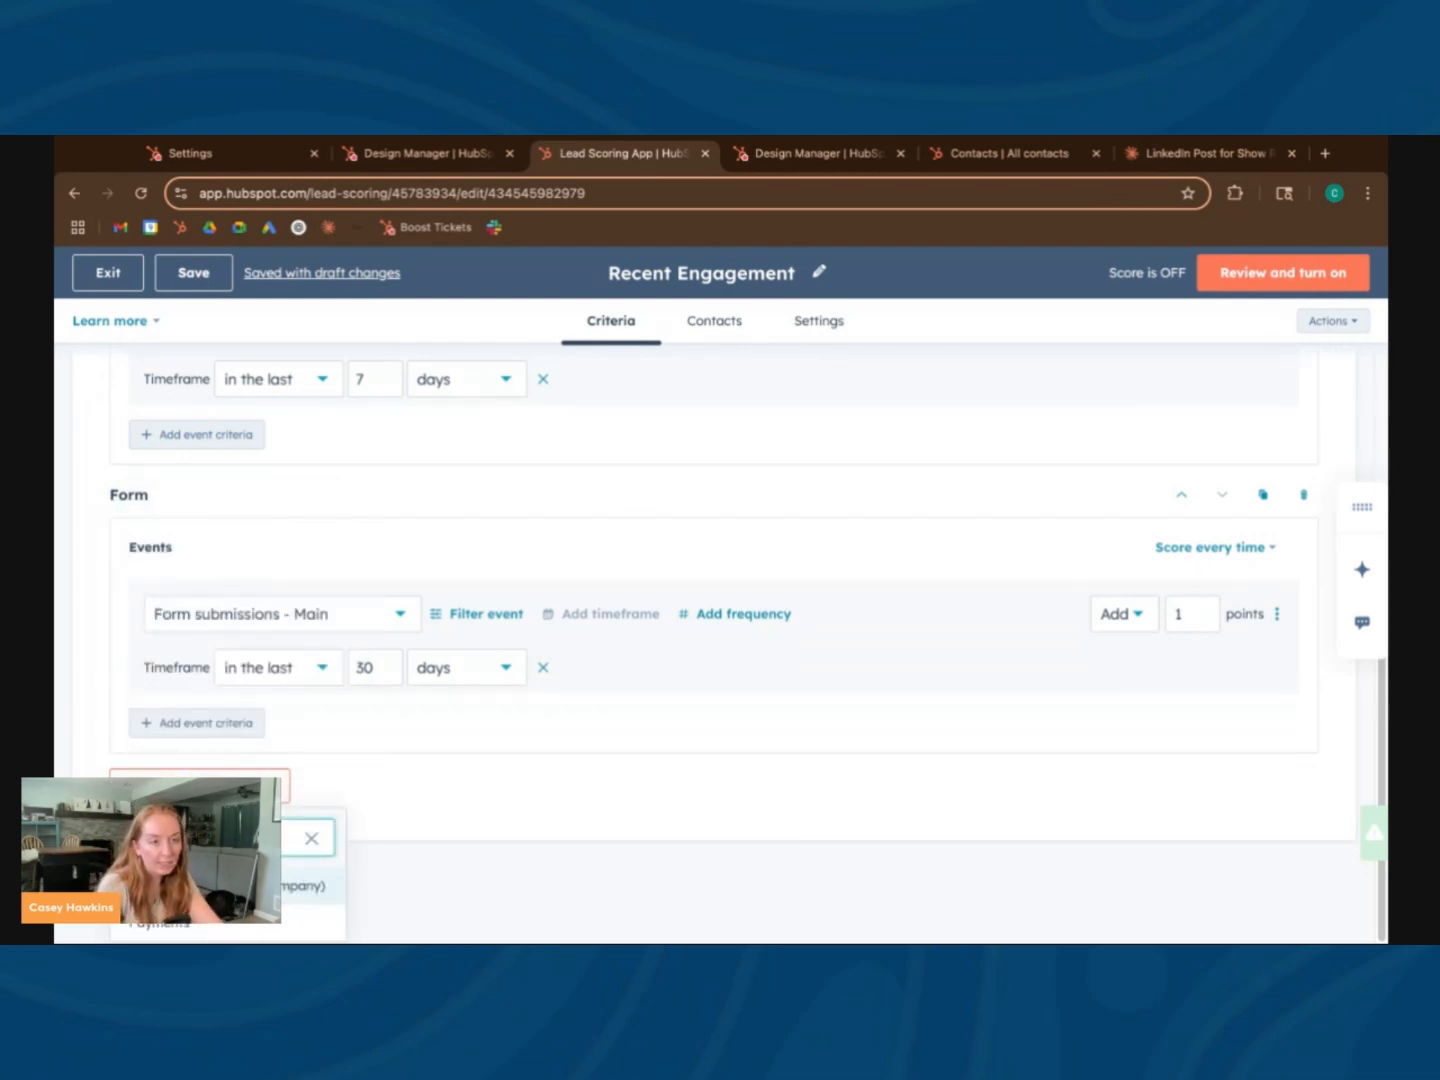
{"action": "key", "text": "BackSpace"}
{"action": "key", "text": "BackSpace"}
Examine the full list of event categories that can be added to the scoring group, such as marketing emails, meetings and sequences
{"action": "scroll", "coordinate": [241, 690], "scroll_direction": "down", "scroll_amount": 1}
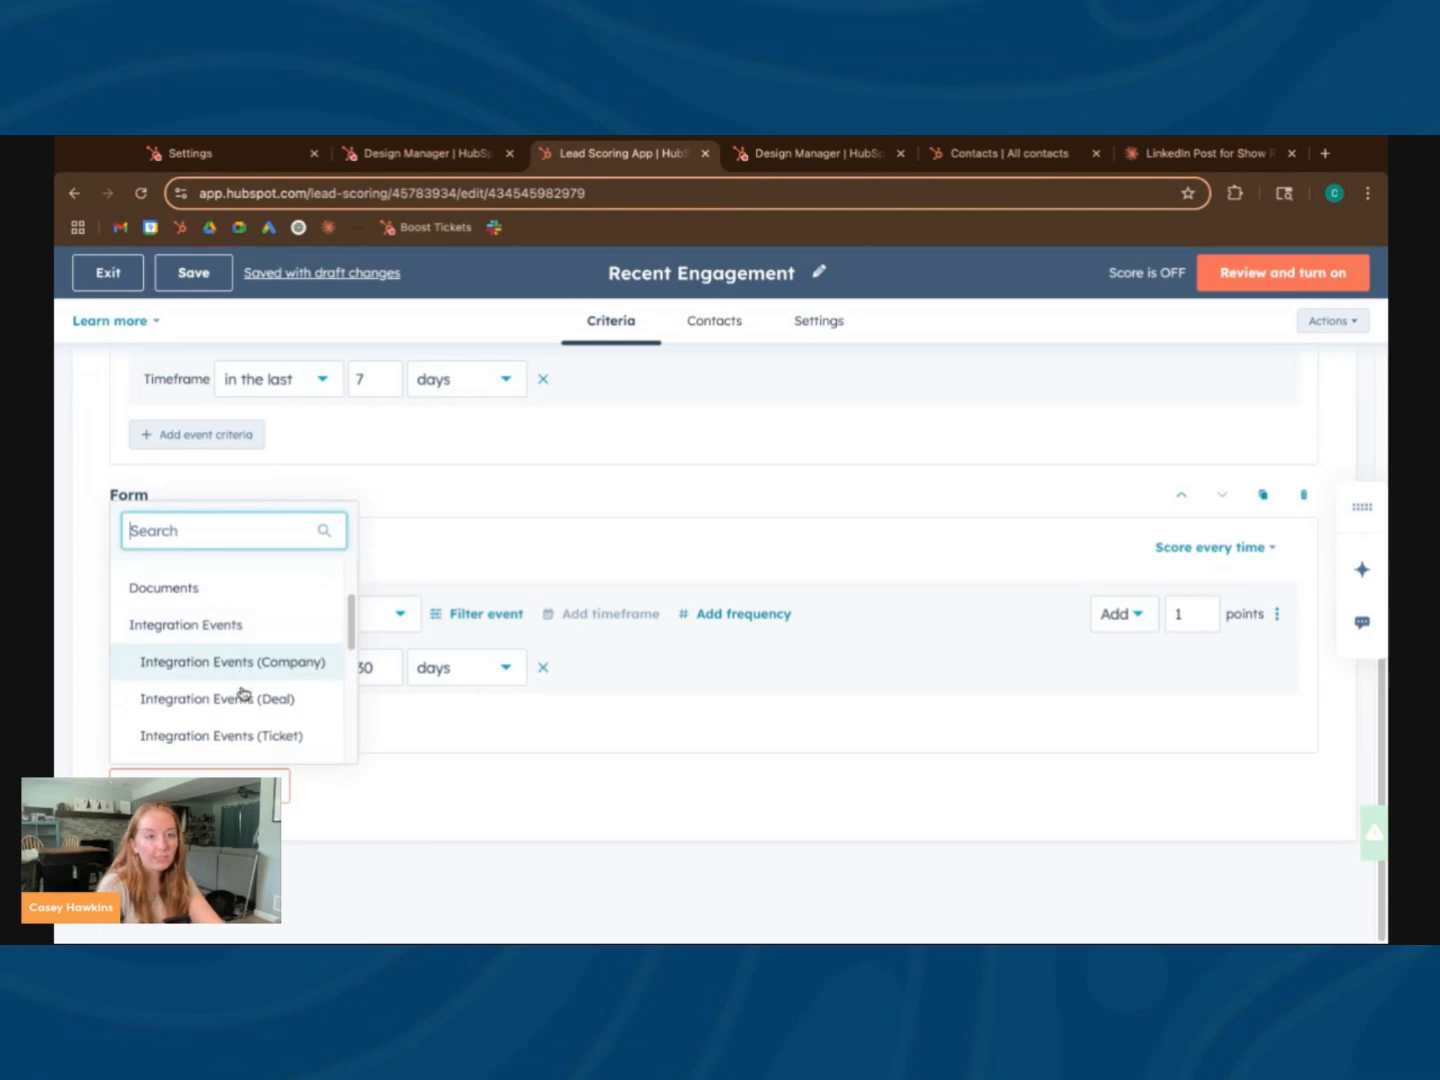
{"action": "scroll", "coordinate": [241, 688], "scroll_direction": "up", "scroll_amount": 3}
{"action": "scroll", "coordinate": [243, 692], "scroll_direction": "down", "scroll_amount": 3}
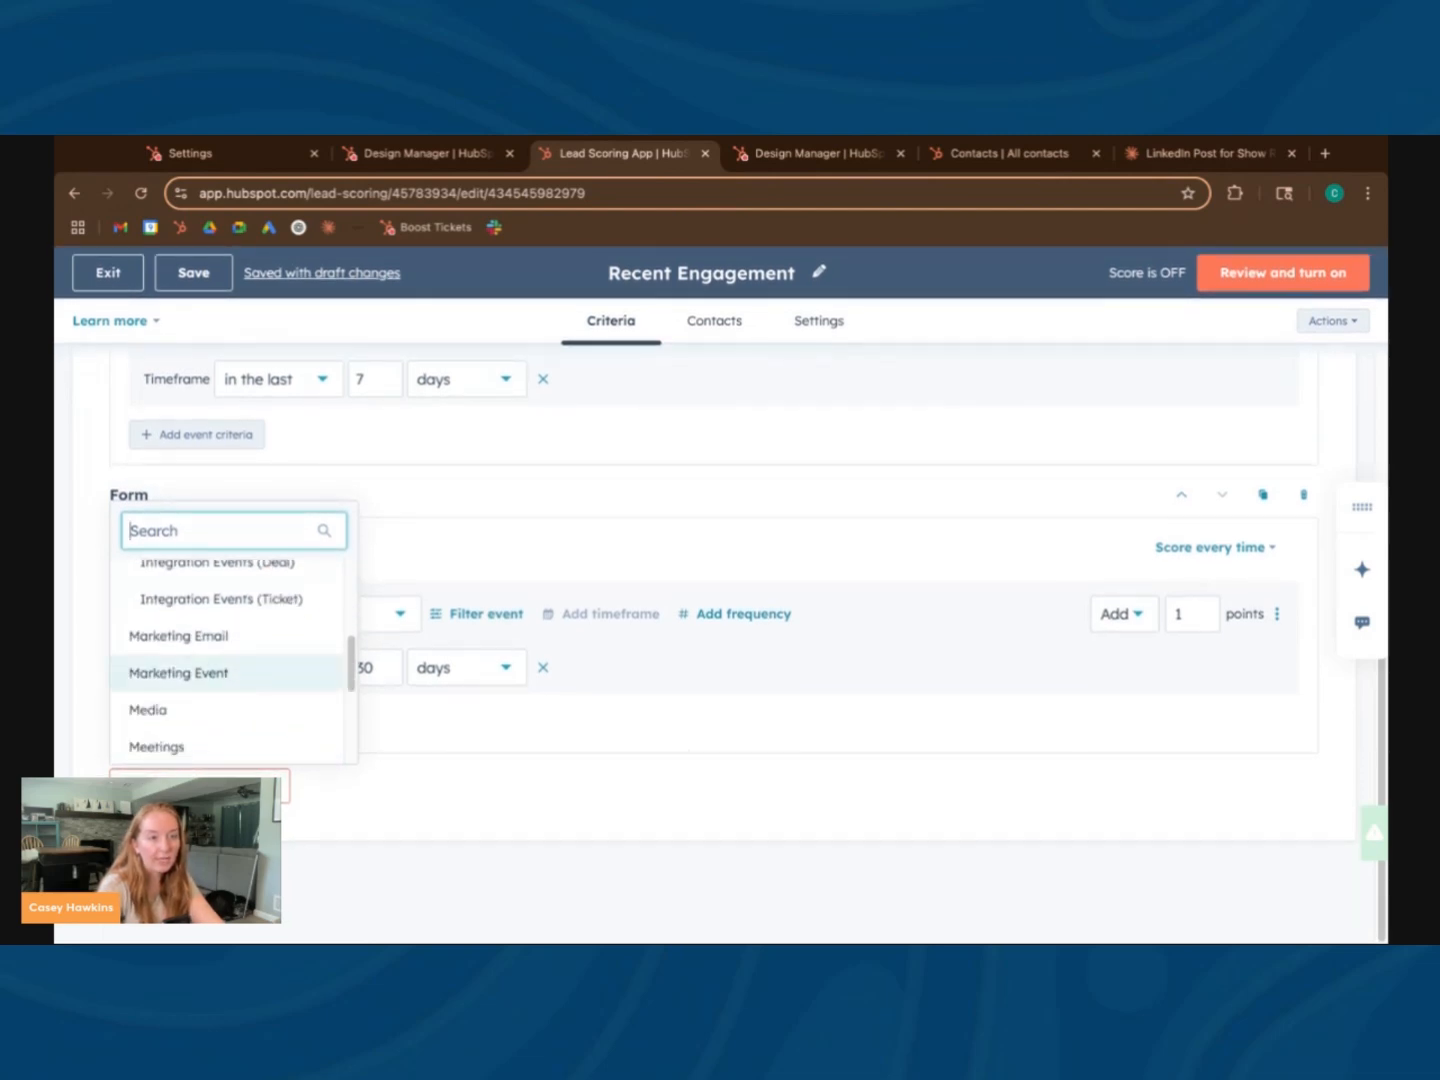
{"action": "scroll", "coordinate": [243, 692], "scroll_direction": "down", "scroll_amount": 3}
{"action": "scroll", "coordinate": [243, 686], "scroll_direction": "down", "scroll_amount": 2}
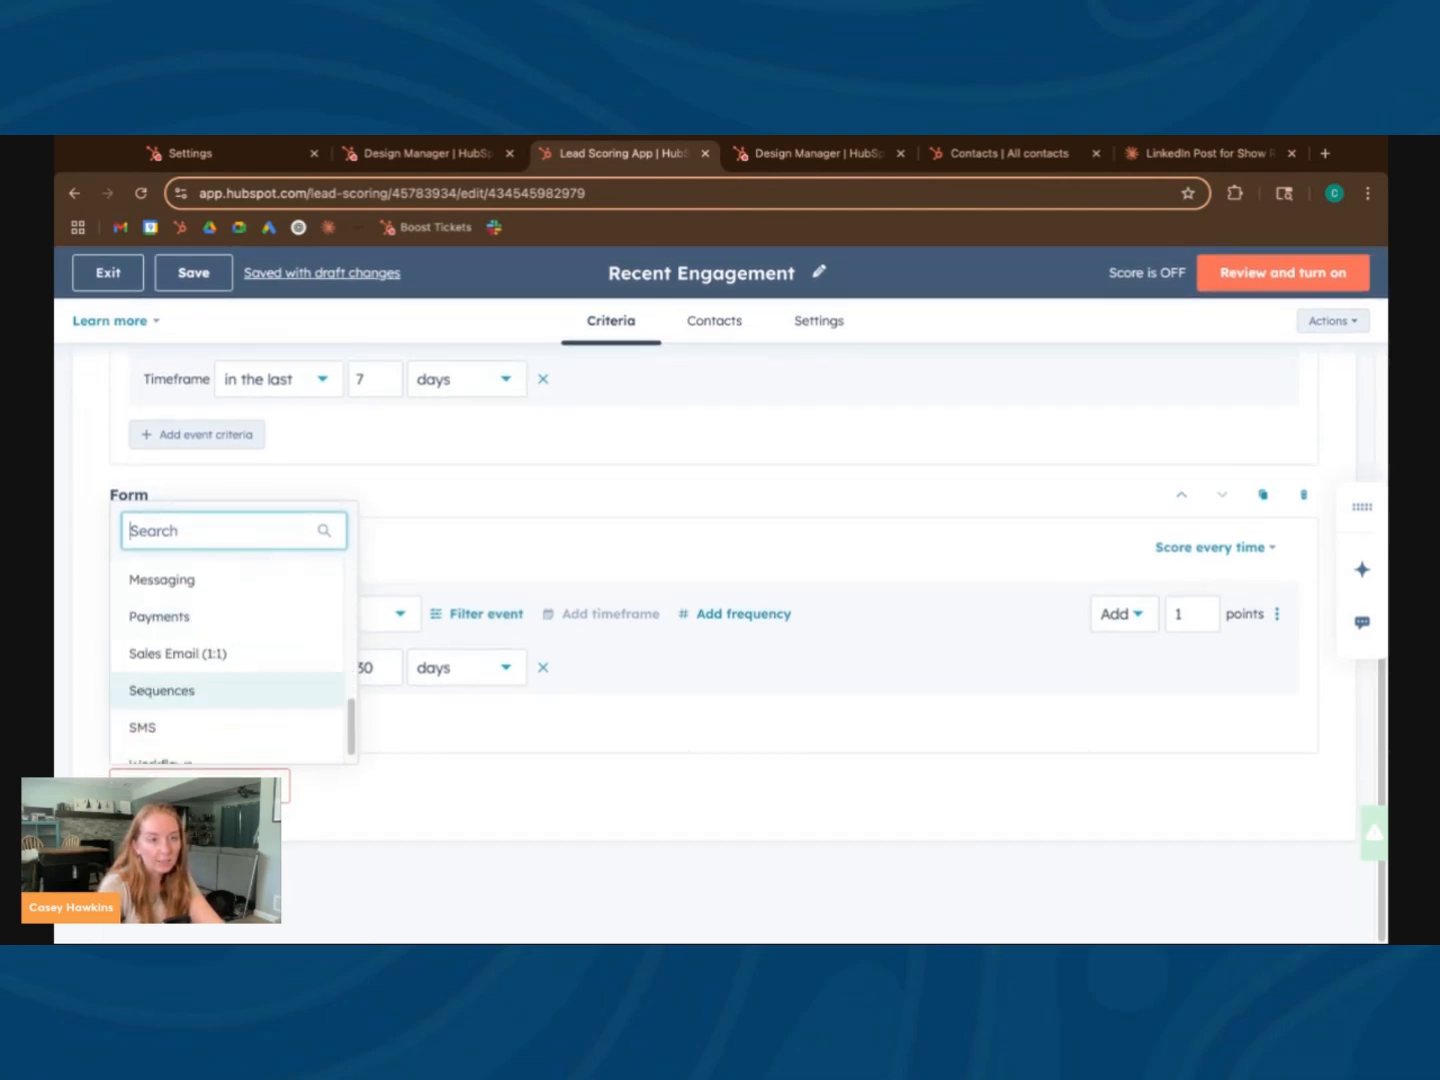
{"action": "scroll", "coordinate": [243, 680], "scroll_direction": "up", "scroll_amount": 4}
{"action": "scroll", "coordinate": [243, 686], "scroll_direction": "up", "scroll_amount": 4}
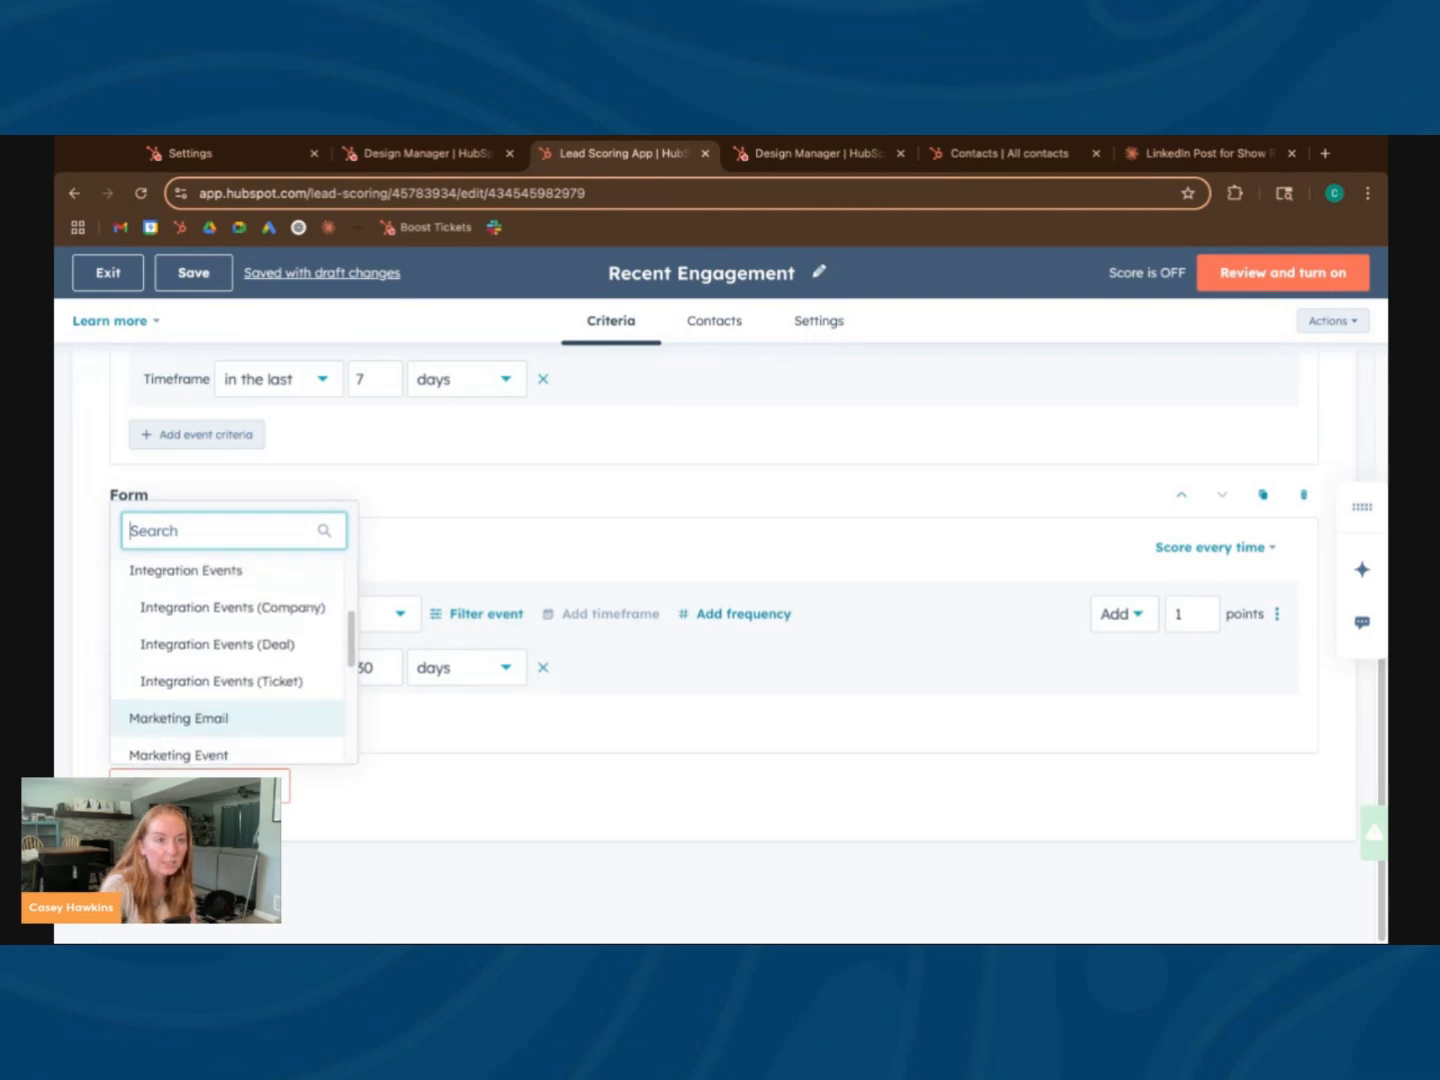
{"action": "scroll", "coordinate": [243, 685], "scroll_direction": "down", "scroll_amount": 4}
{"action": "scroll", "coordinate": [243, 685], "scroll_direction": "down", "scroll_amount": 1}
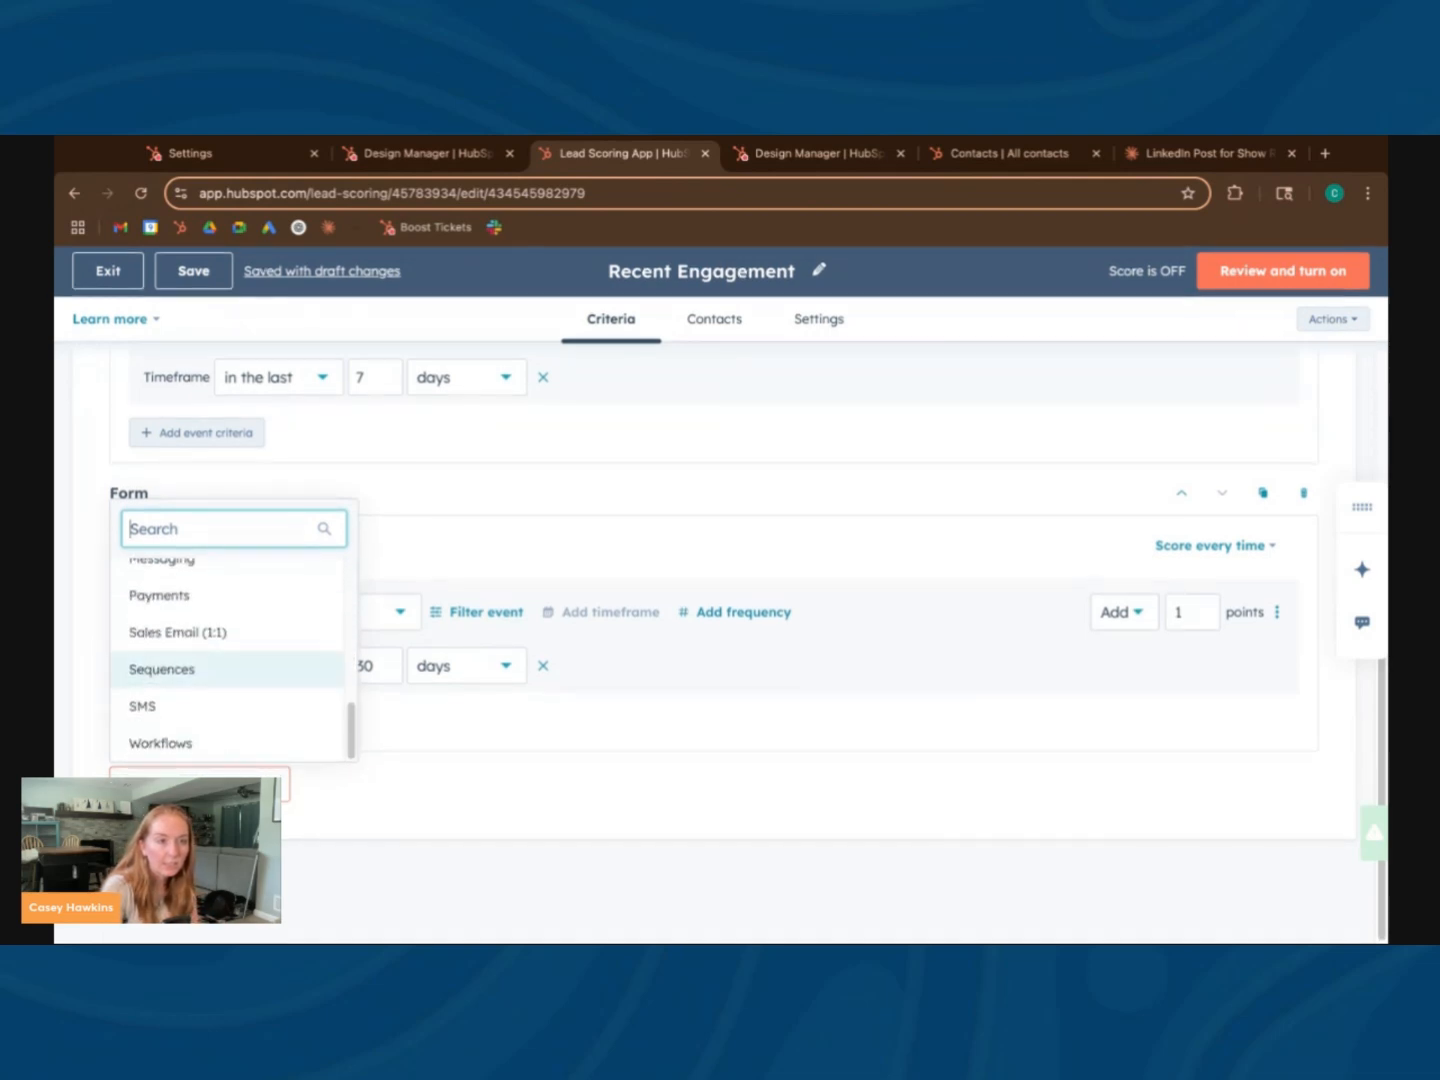
{"action": "scroll", "coordinate": [364, 792], "scroll_direction": "up", "scroll_amount": 4}
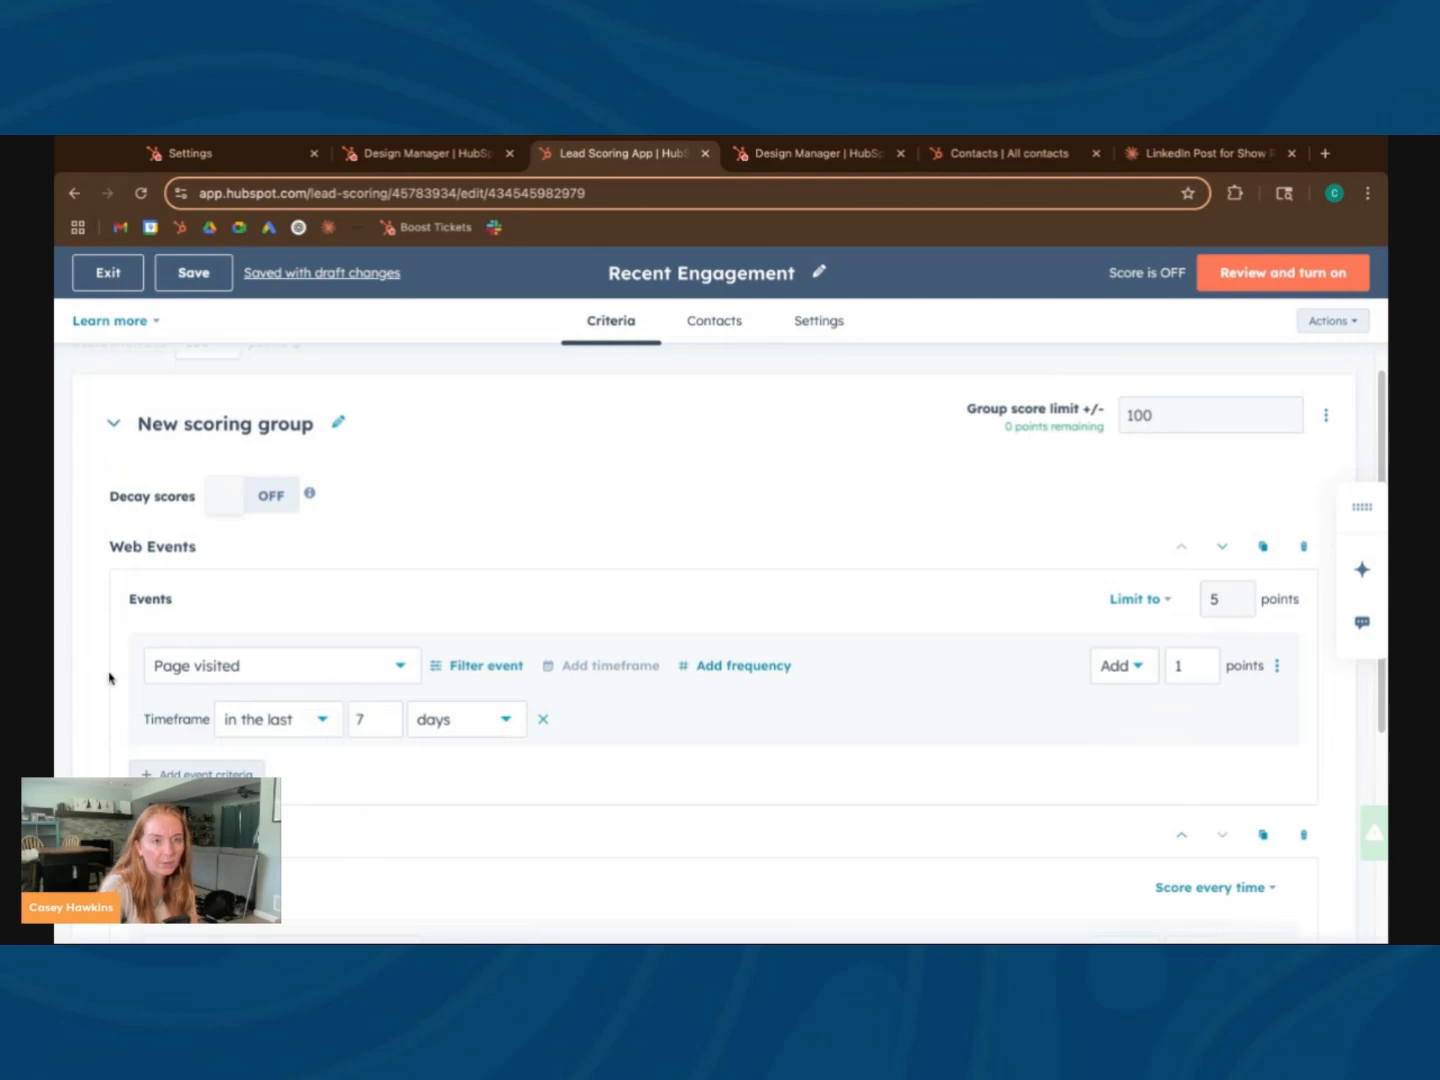
Filter the Page visited event to visits whose URL Path contains any of "careers"
{"action": "left_click", "coordinate": [467, 672]}
{"action": "left_click", "coordinate": [516, 682]}
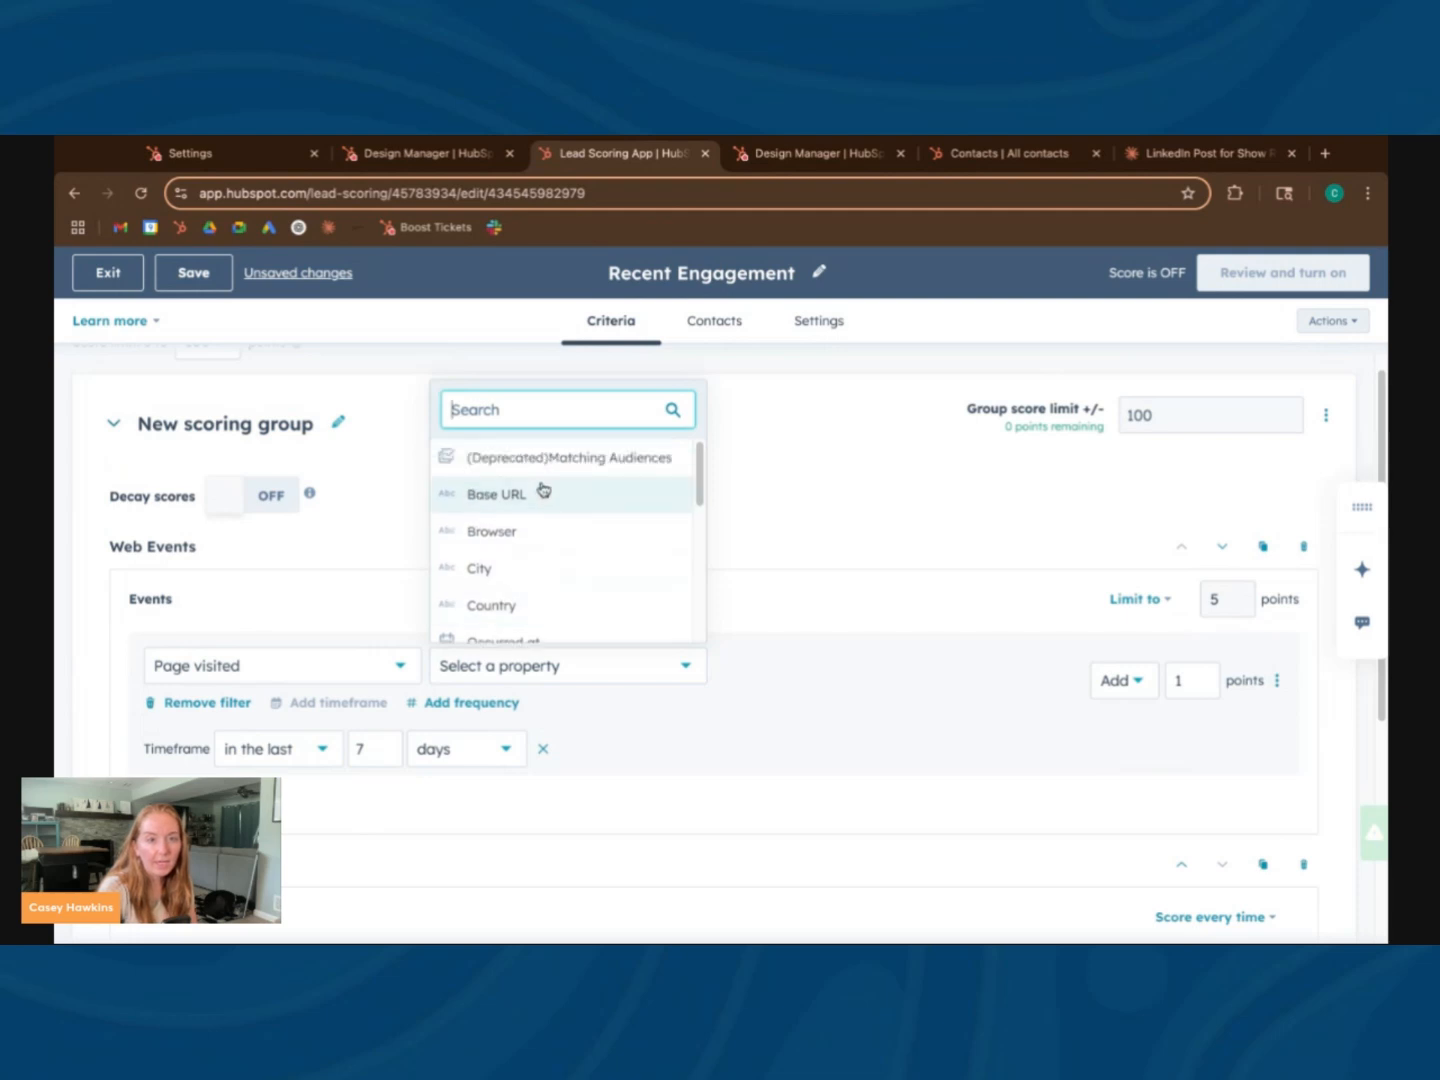
{"action": "type", "text": "url"}
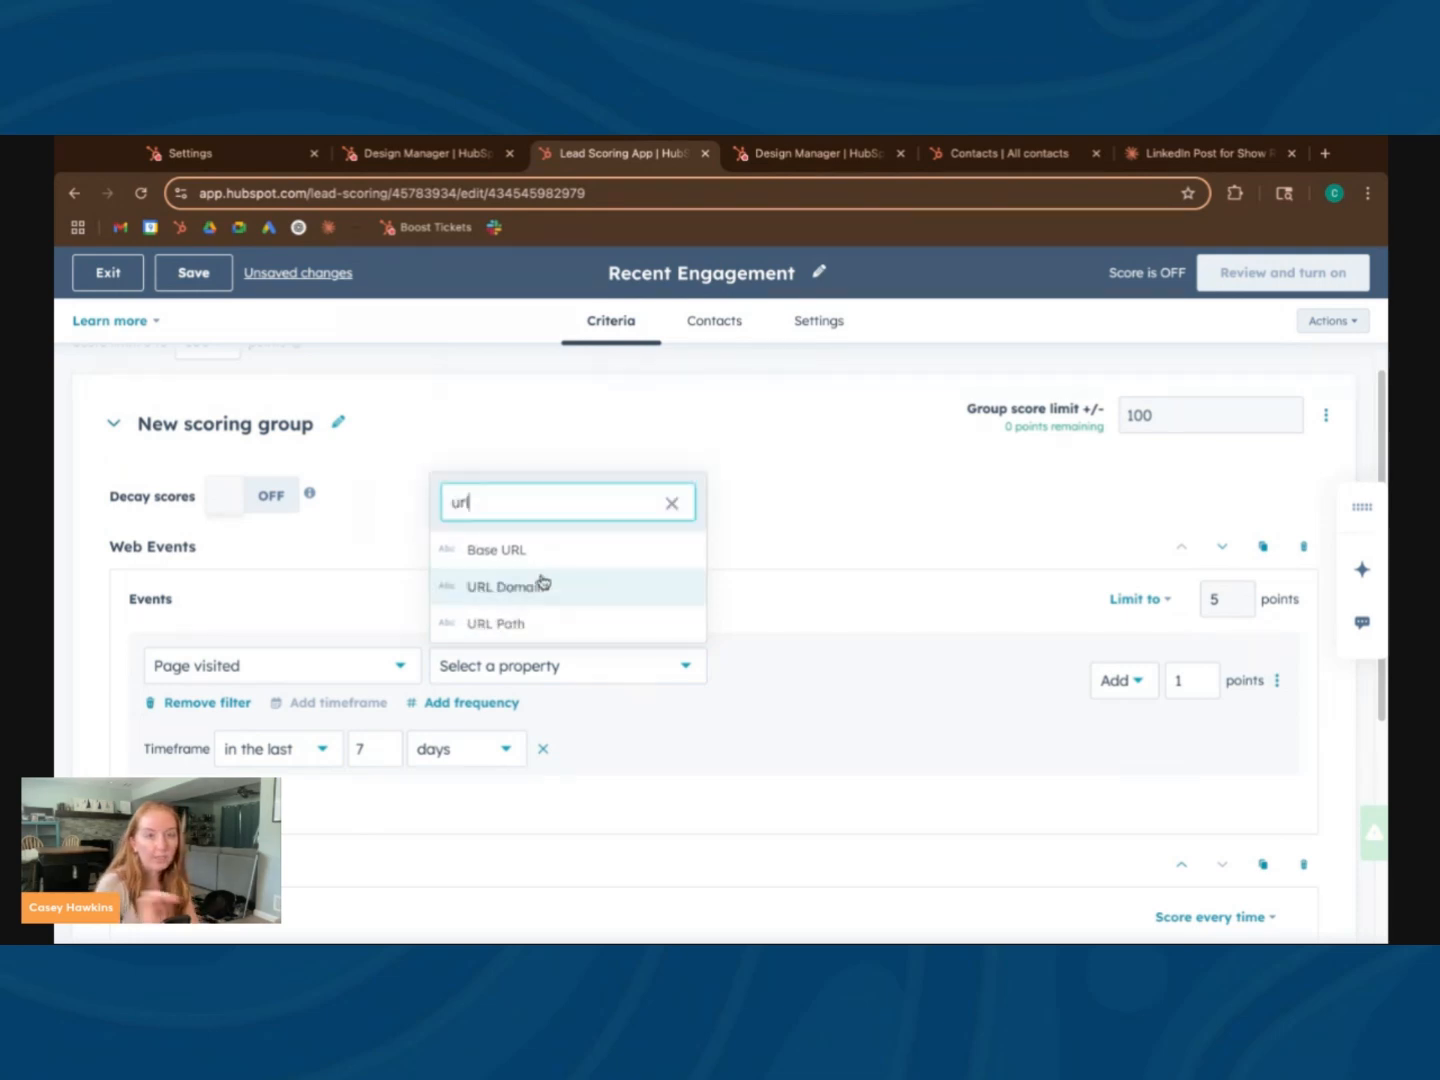
{"action": "left_click", "coordinate": [506, 621]}
{"action": "left_click", "coordinate": [297, 699]}
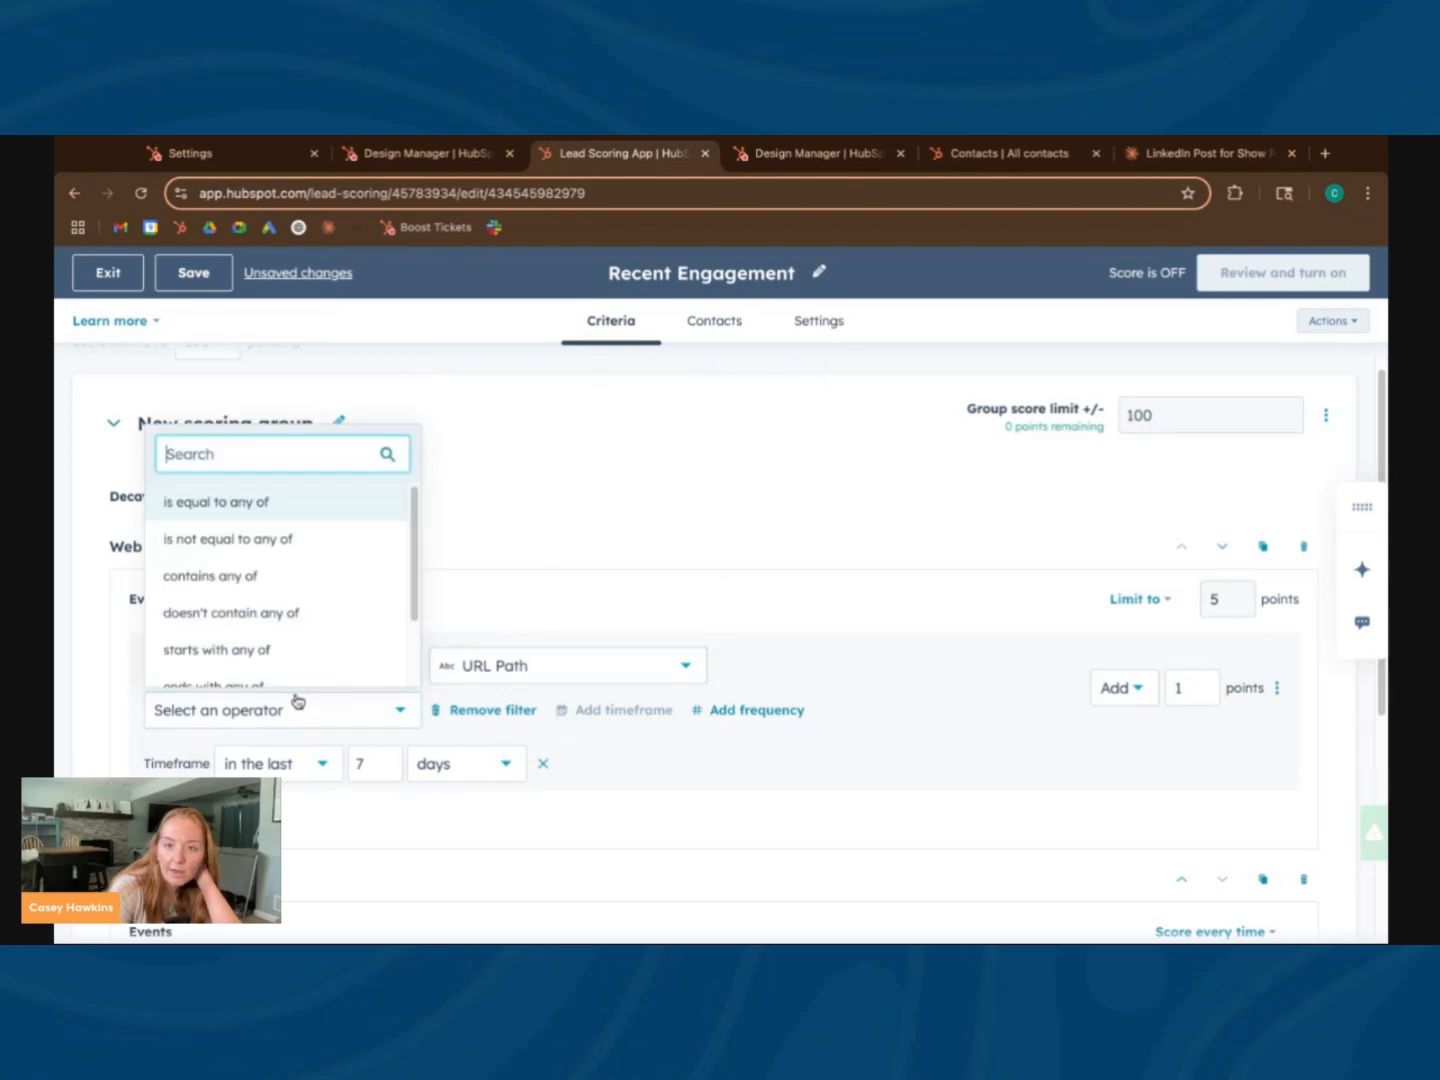
{"action": "left_click", "coordinate": [281, 581]}
{"action": "left_click", "coordinate": [215, 761]}
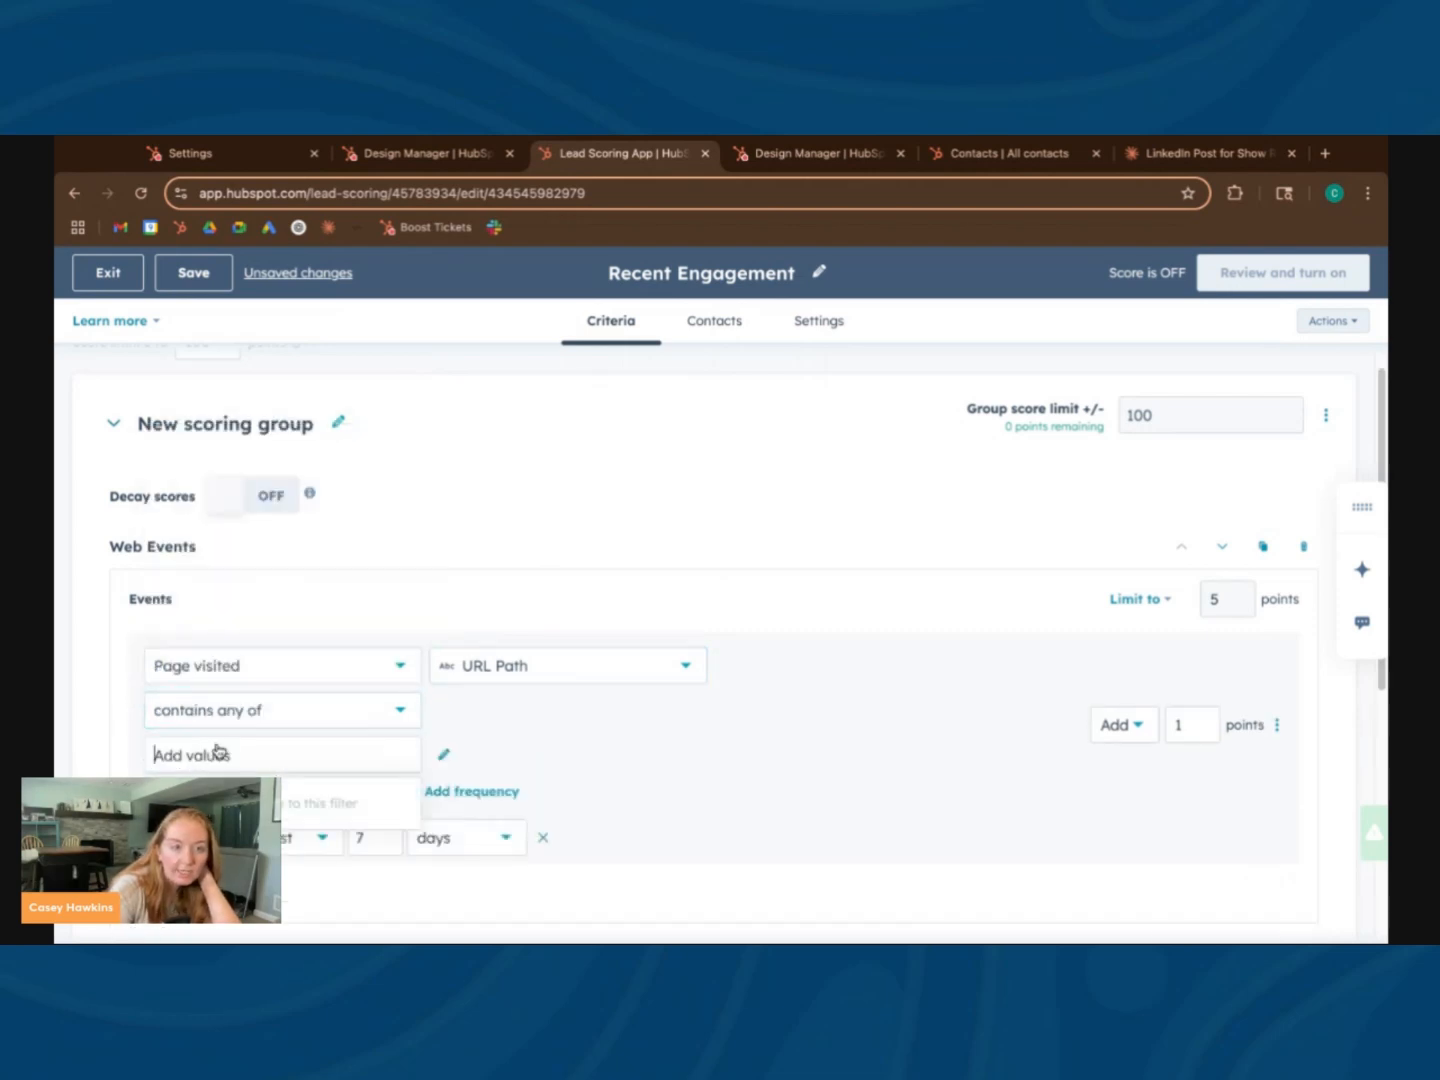
{"action": "type", "text": "careers"}
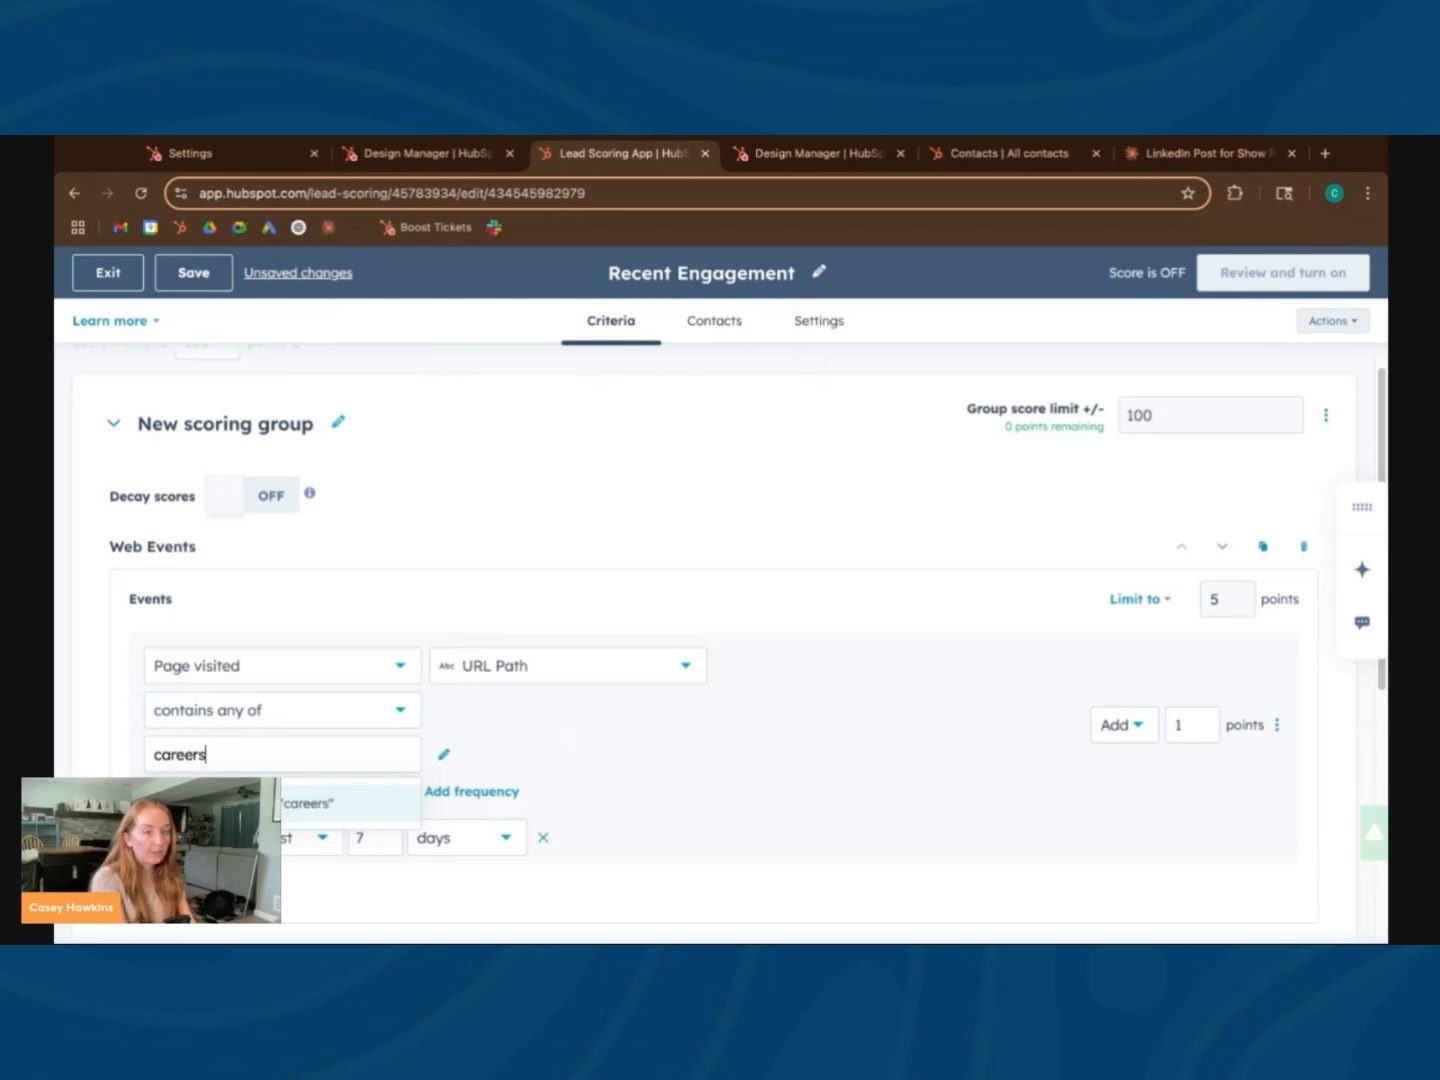
{"action": "key", "text": "Return"}
Make the careers page-visit event subtract points instead of adding them
{"action": "left_click", "coordinate": [1129, 734]}
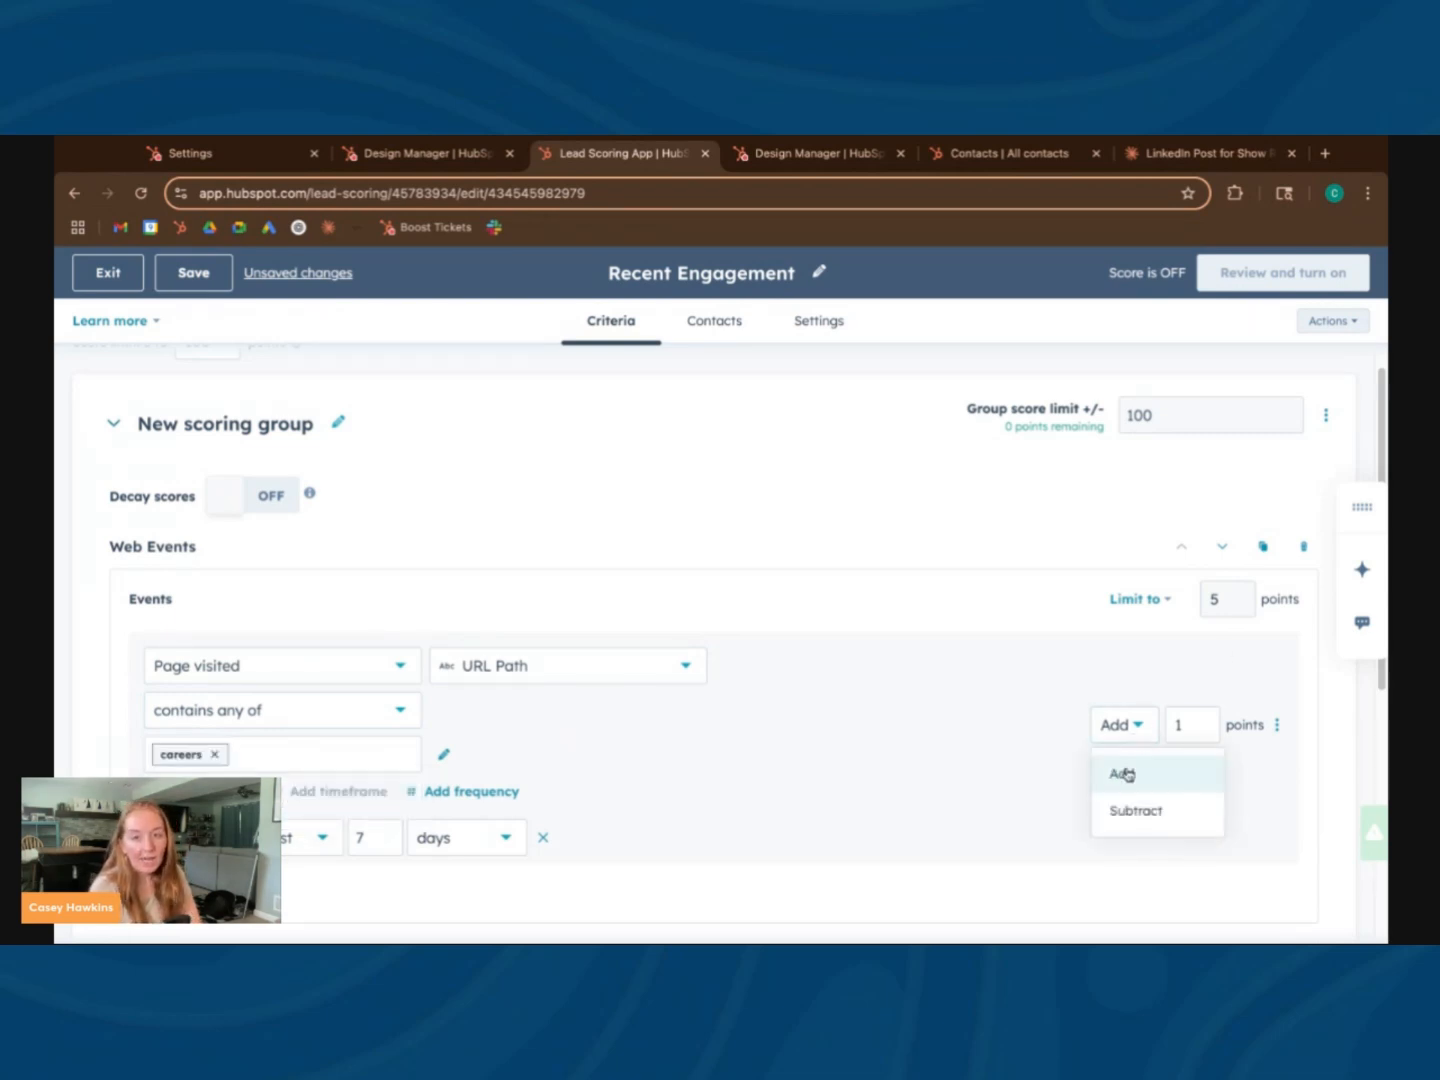
{"action": "left_click", "coordinate": [1136, 810]}
{"action": "scroll", "coordinate": [986, 749], "scroll_direction": "down", "scroll_amount": 3}
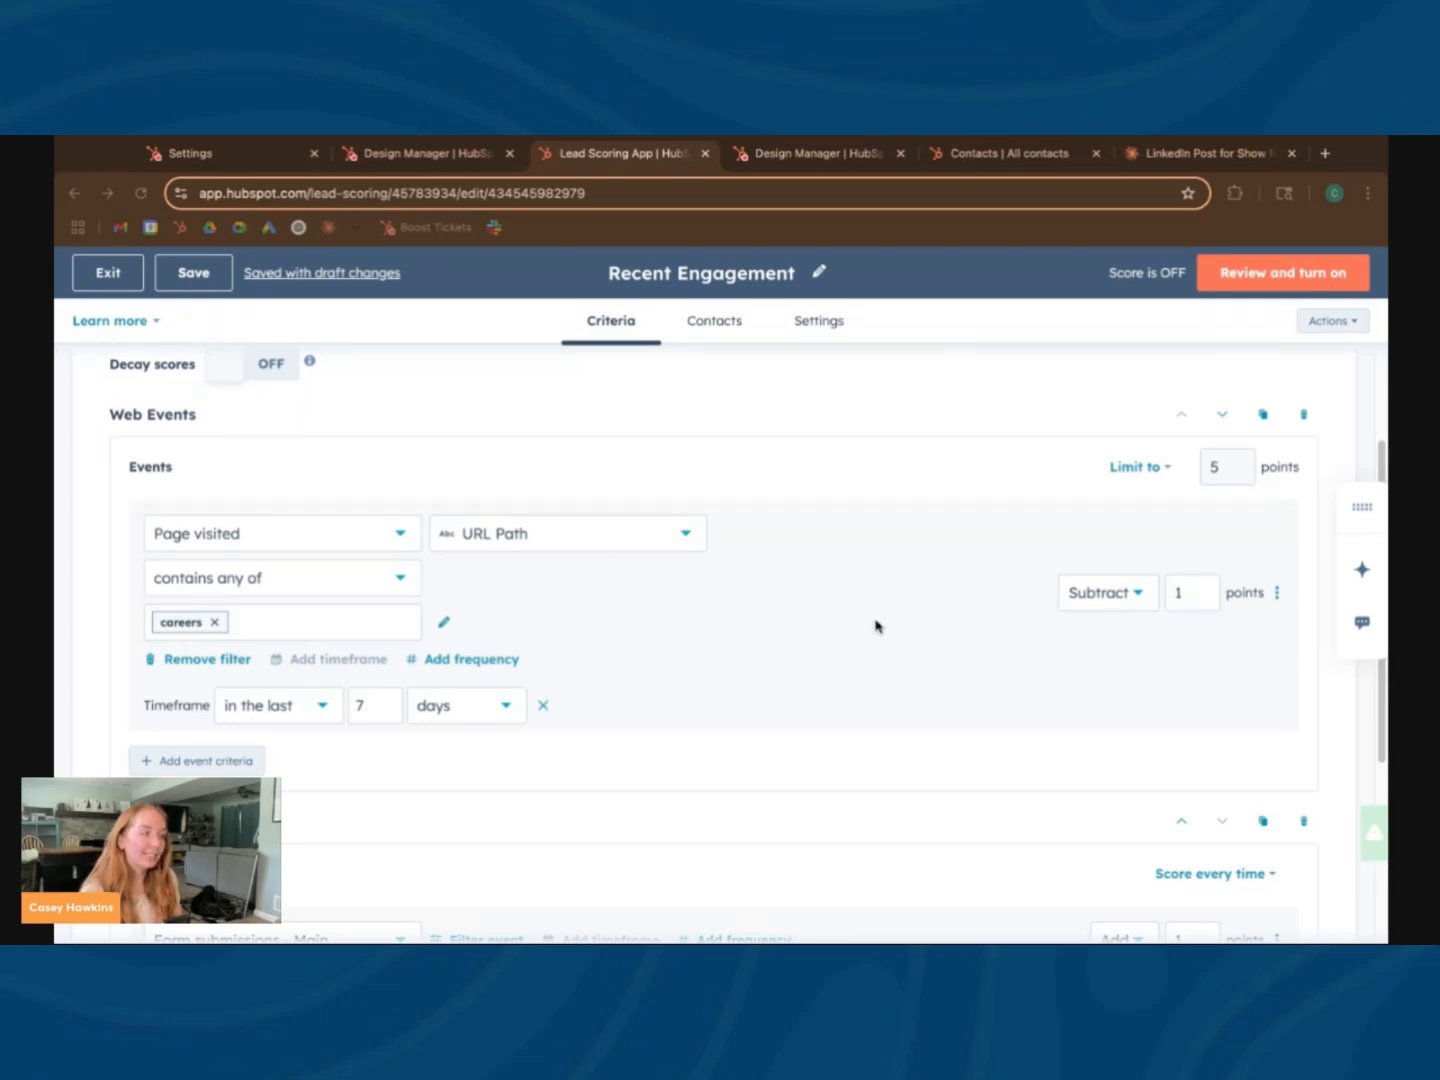
{"action": "left_click", "coordinate": [1115, 599]}
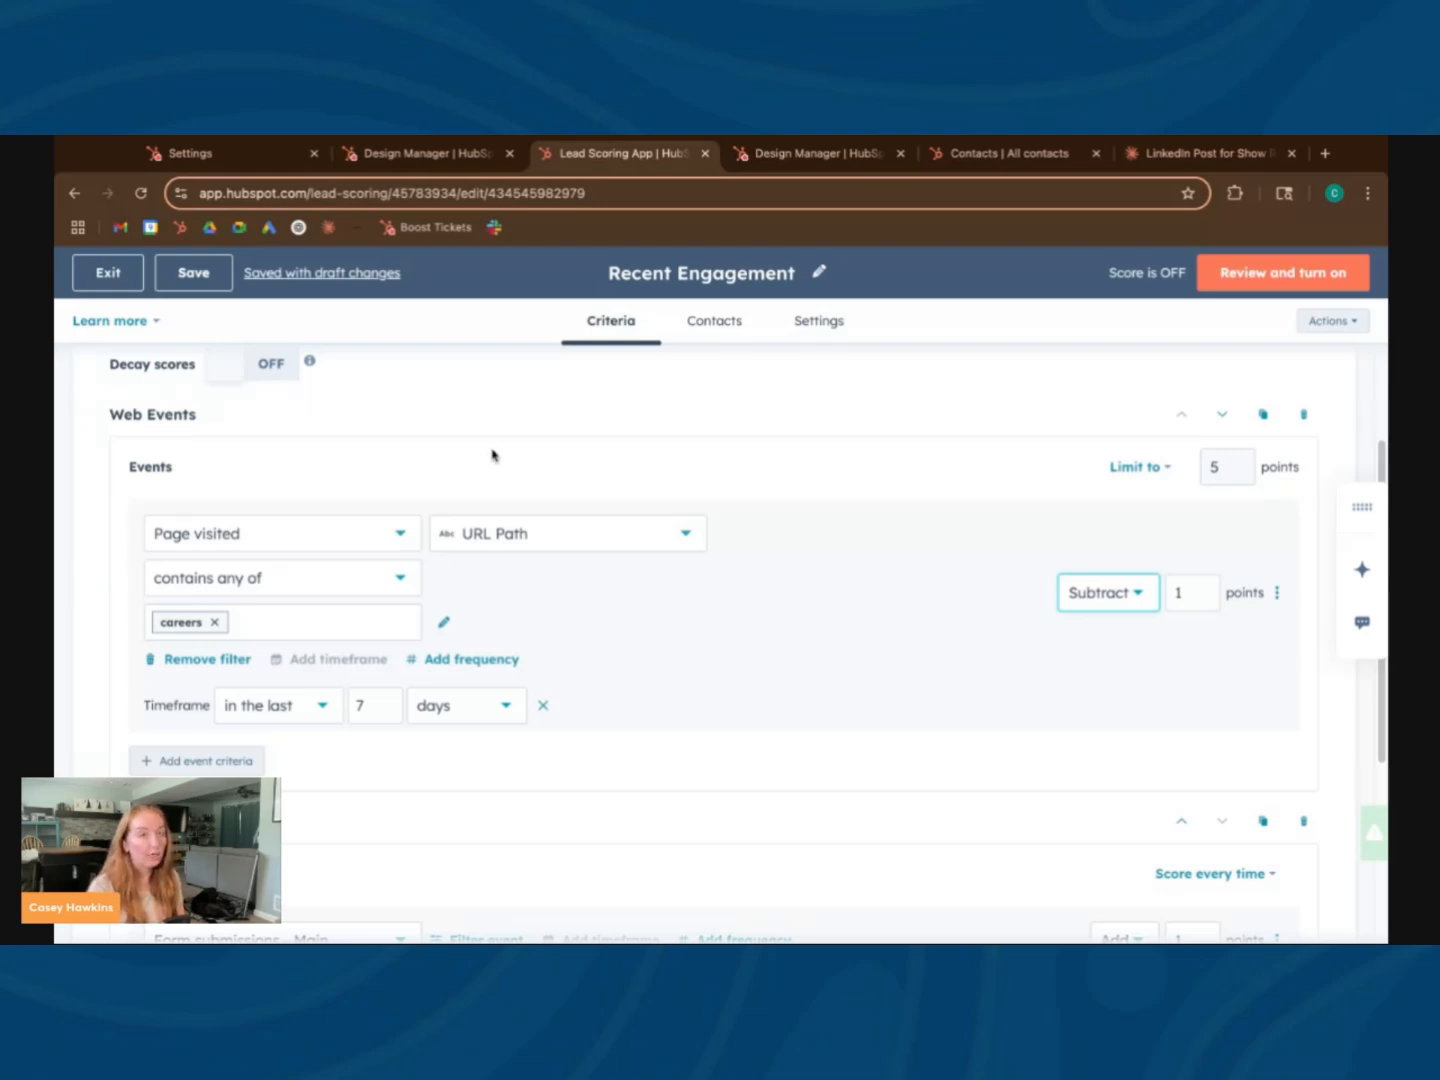
Check which contacts the Recent Engagement score applies to, and return to reviewing its web and form event criteria
{"action": "left_click", "coordinate": [711, 324]}
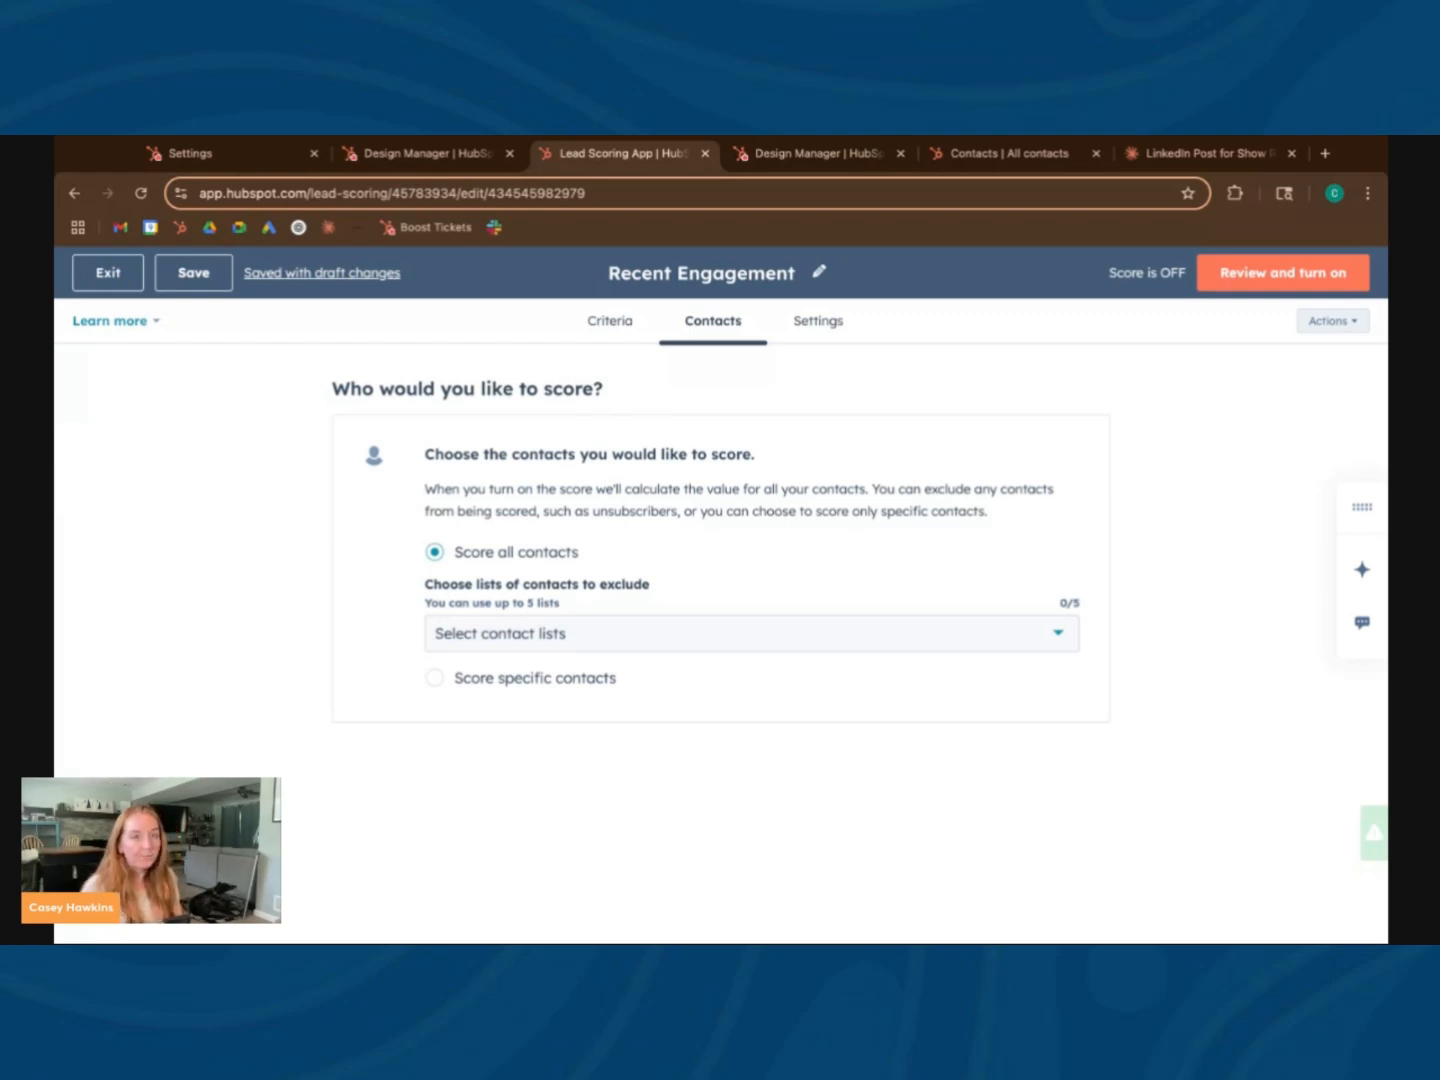
{"action": "left_click", "coordinate": [608, 321]}
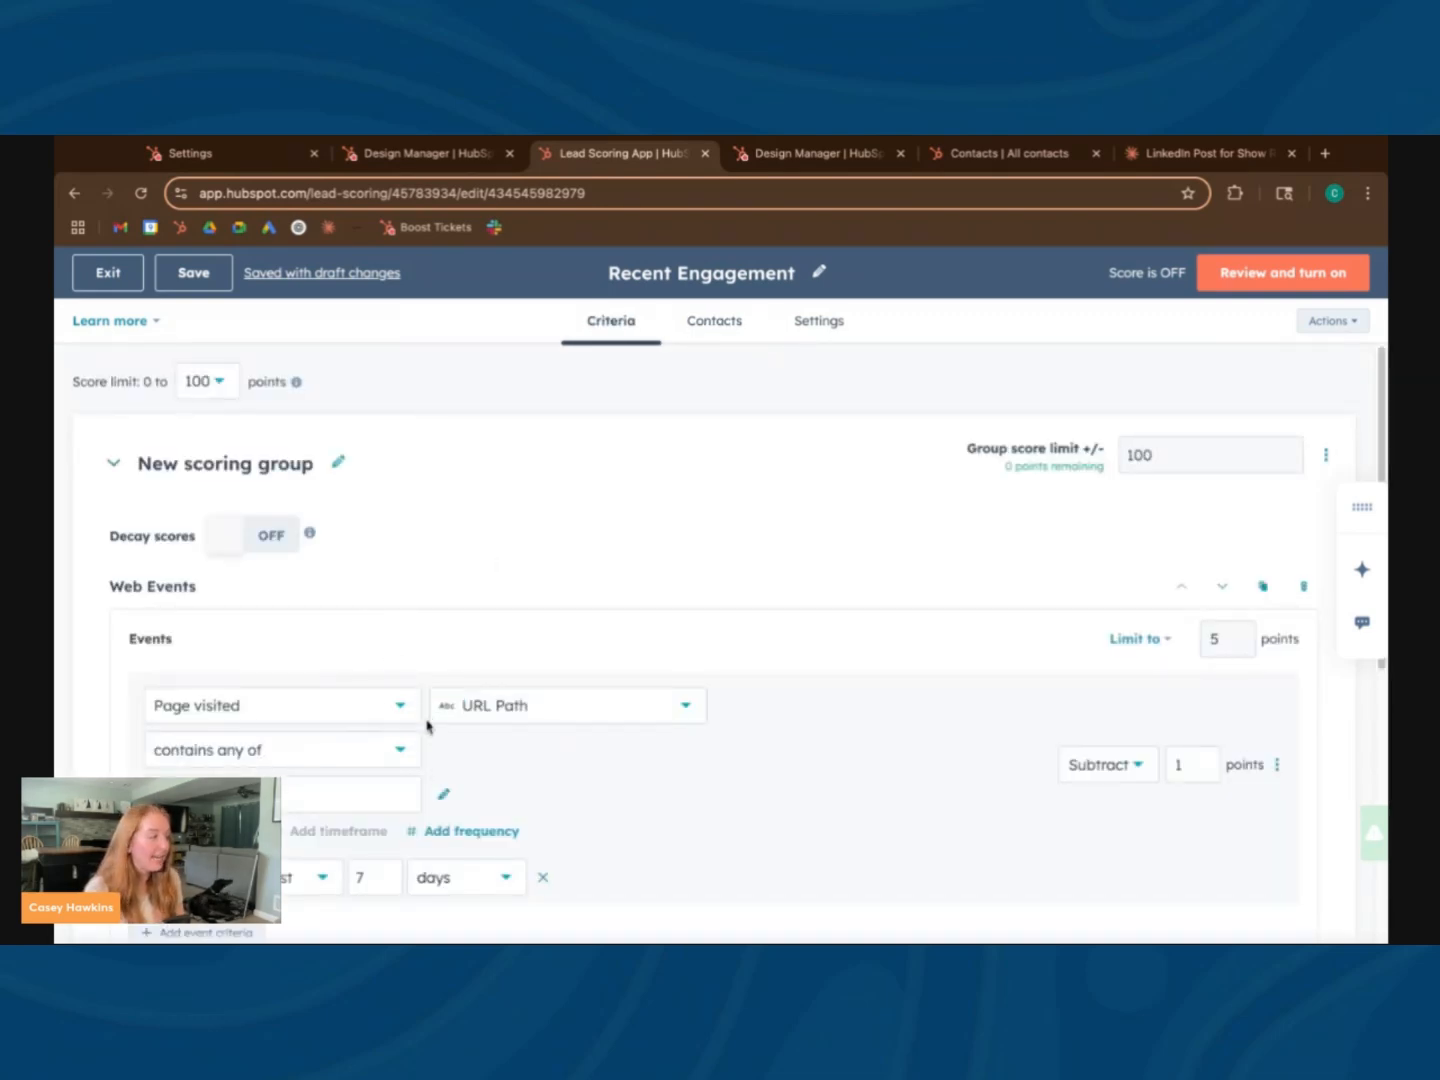
{"action": "scroll", "coordinate": [498, 644], "scroll_direction": "down", "scroll_amount": 2}
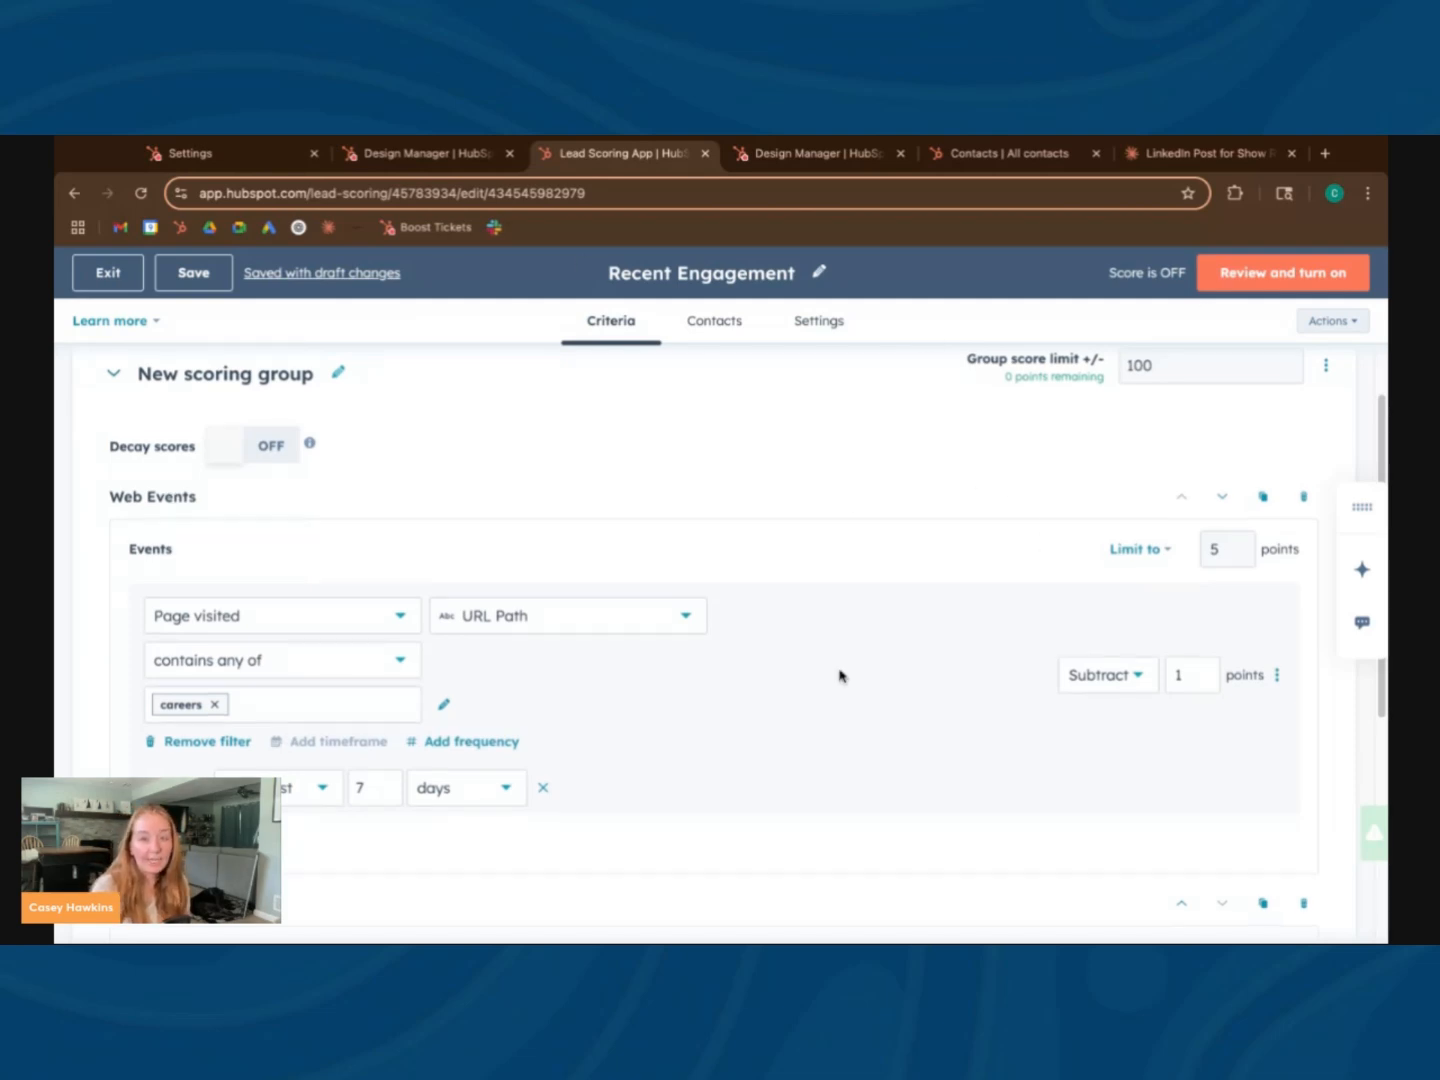
{"action": "scroll", "coordinate": [880, 600], "scroll_direction": "down", "scroll_amount": 3}
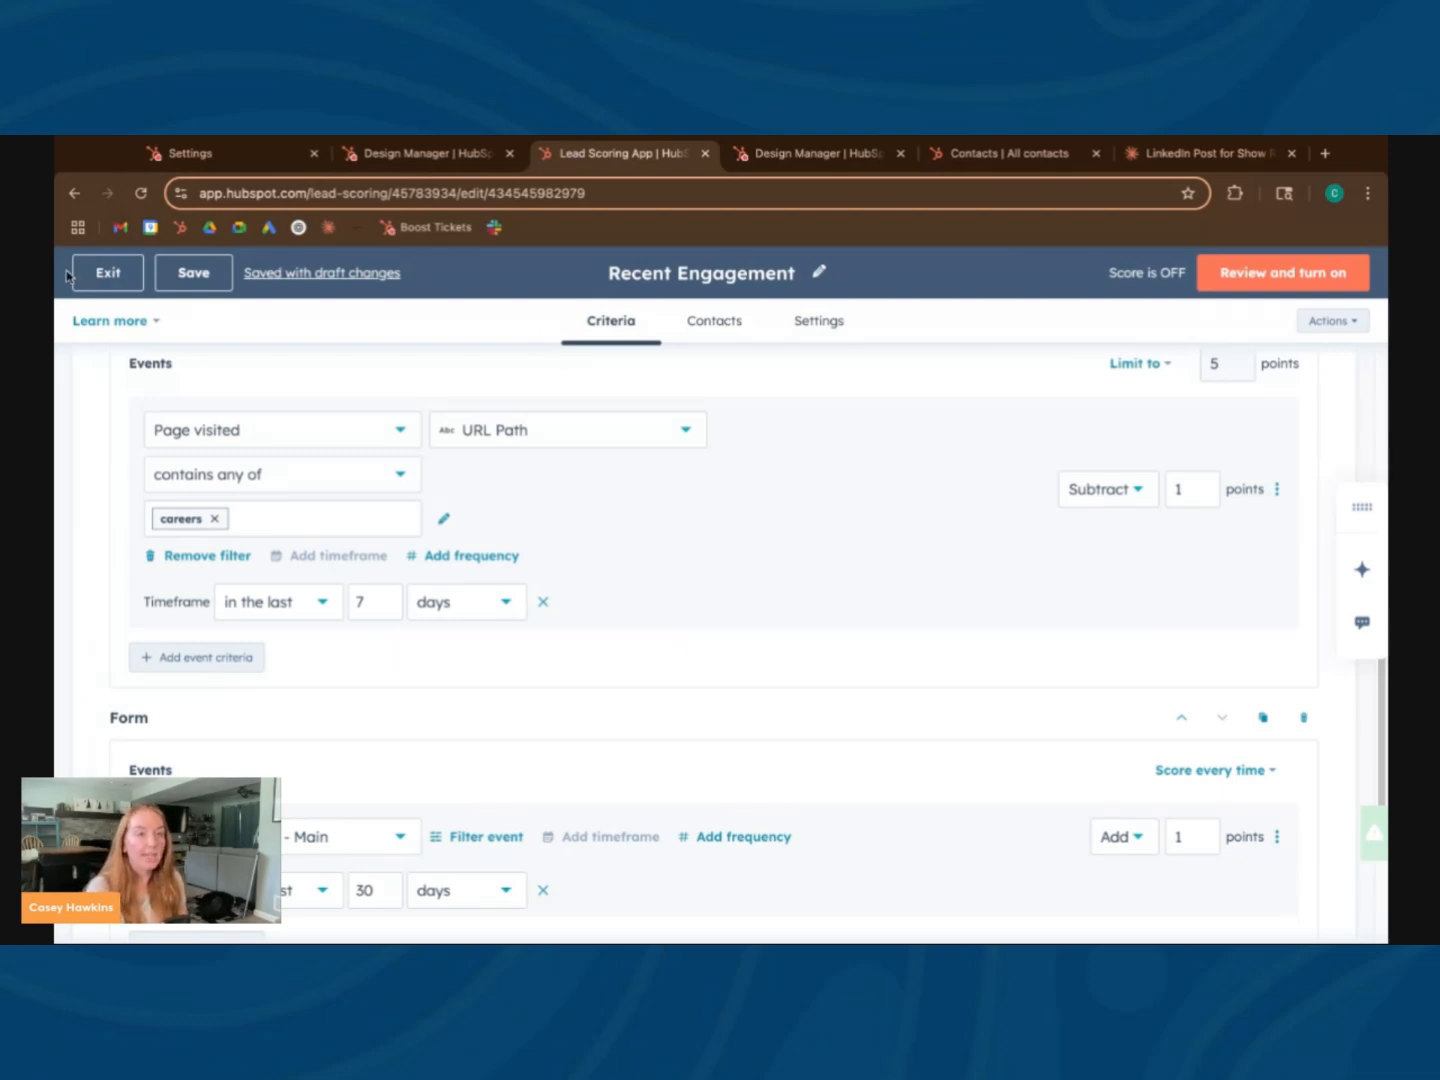
Exit the Recent Engagement score and open the ICP Contact Fit score's contact property criteria
{"action": "left_click", "coordinate": [100, 276]}
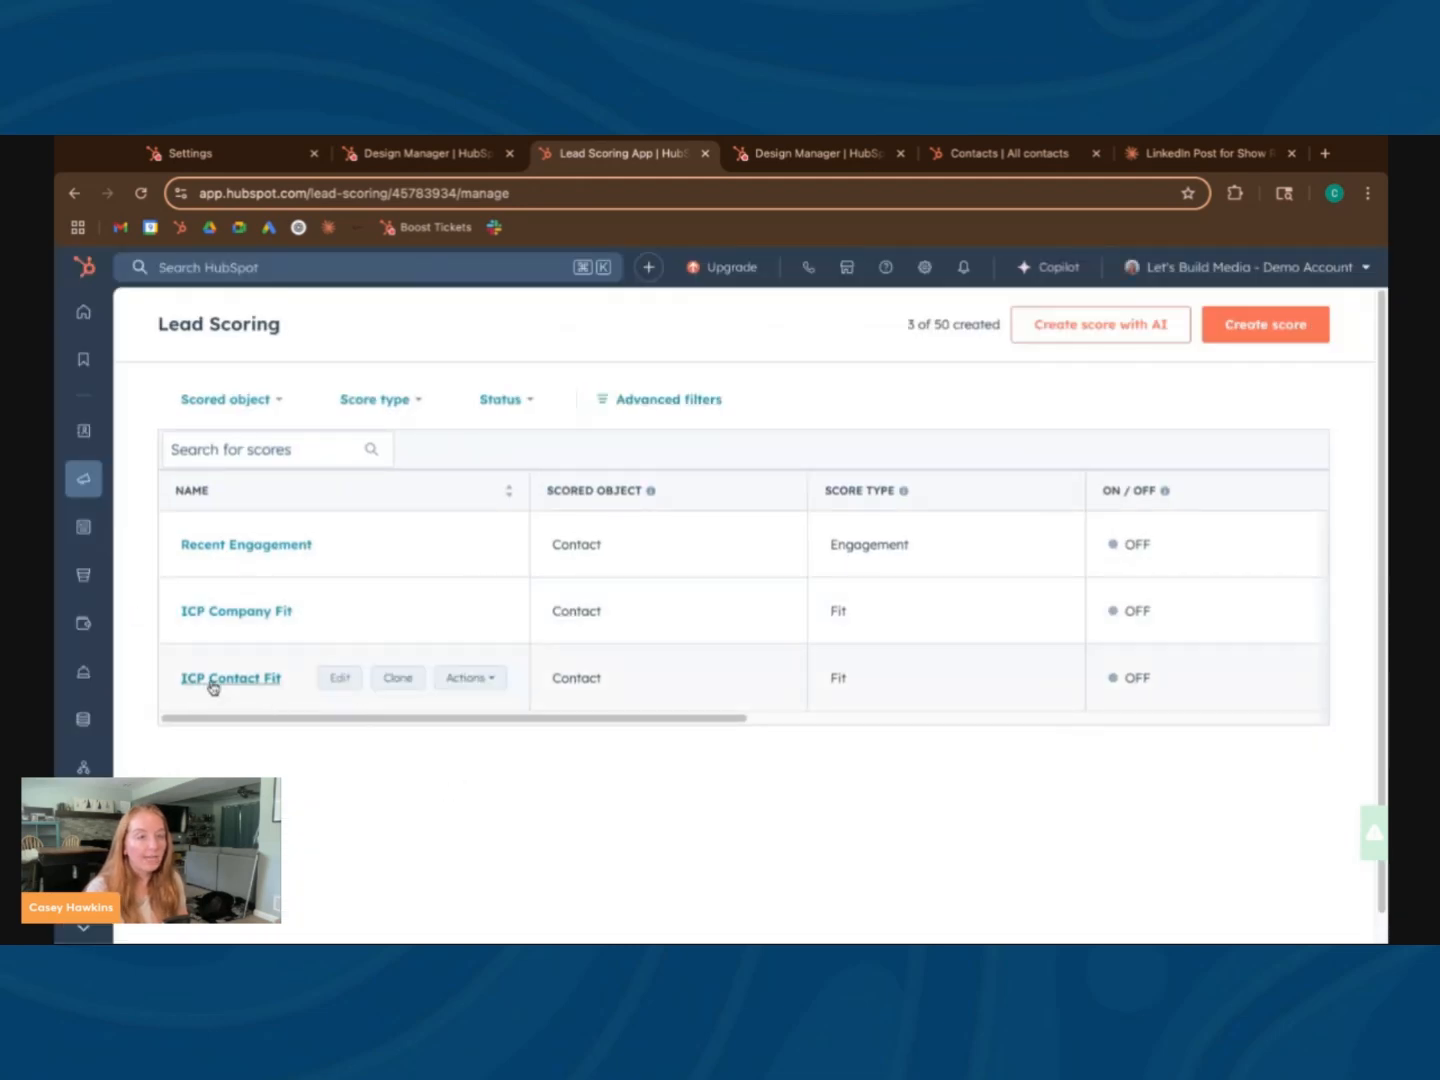
{"action": "left_click", "coordinate": [211, 682]}
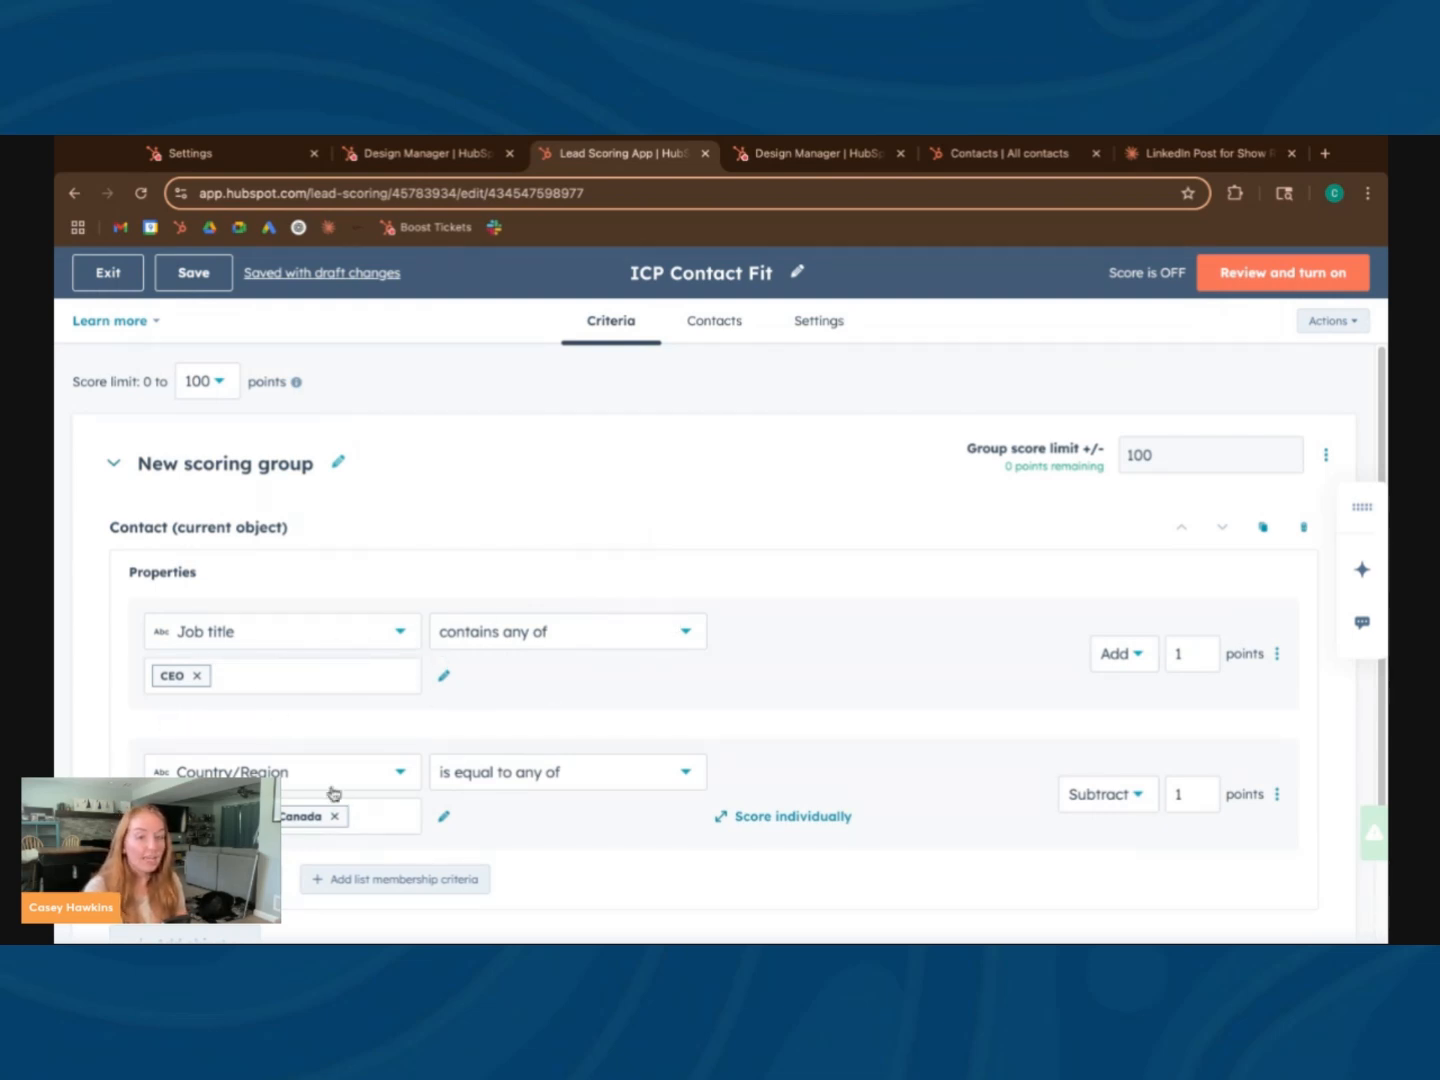
{"action": "scroll", "coordinate": [721, 650], "scroll_direction": "down", "scroll_amount": 2}
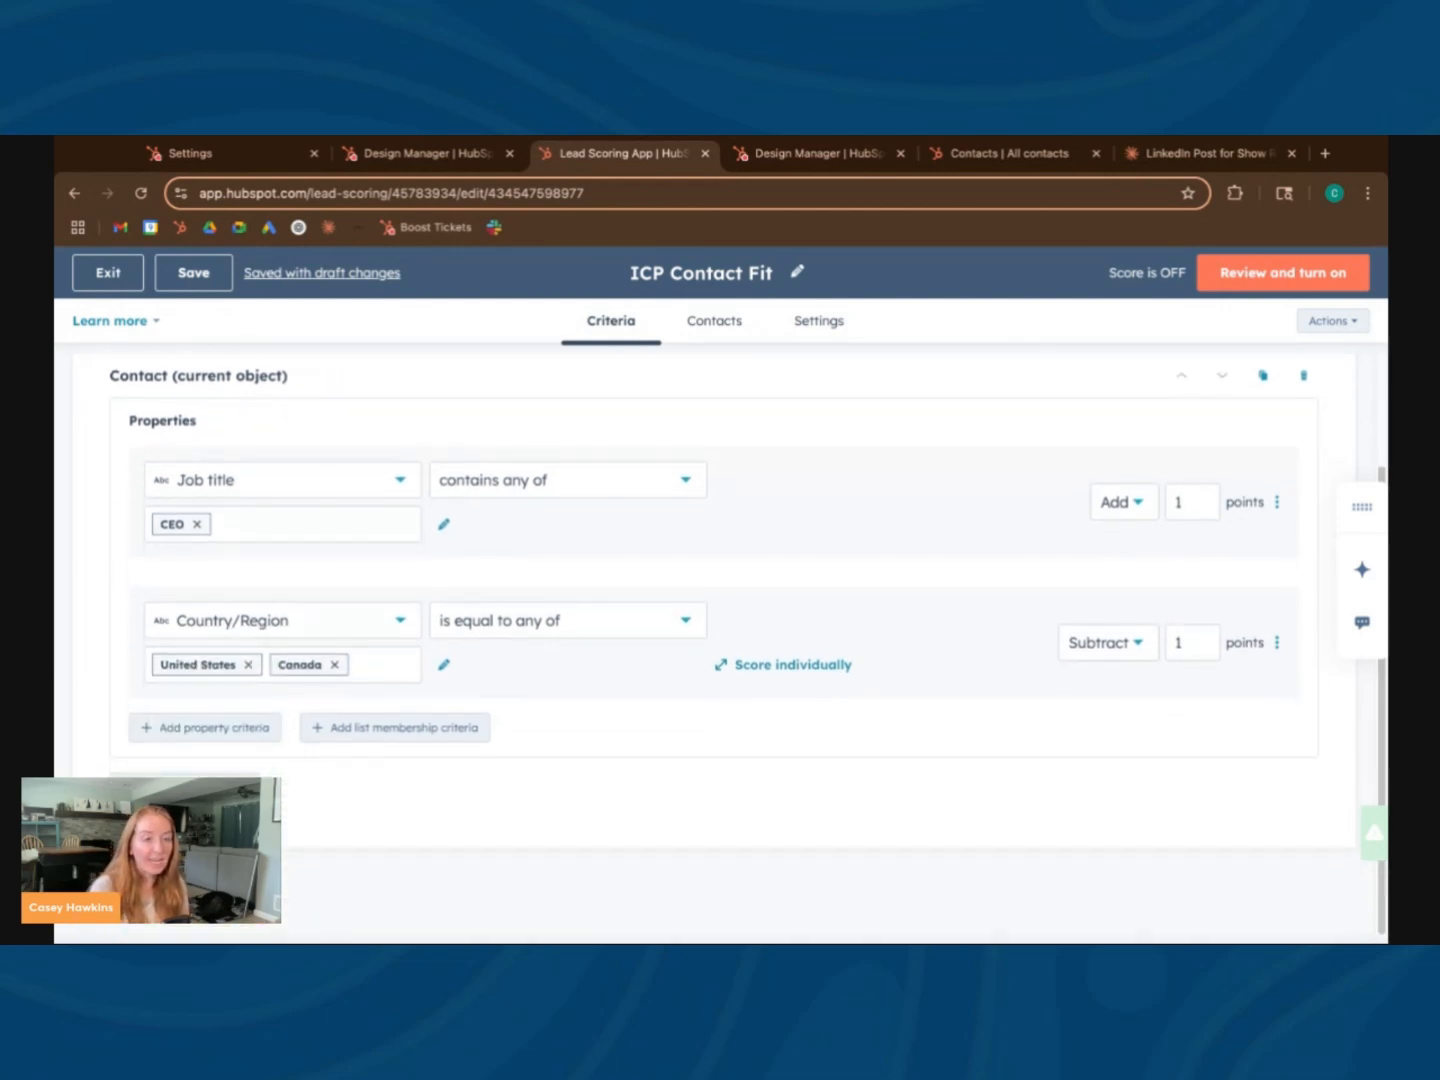
Add a property criterion to ICP Contact Fit using Country/Region with the operator "is equal to any of"
{"action": "left_click", "coordinate": [221, 731]}
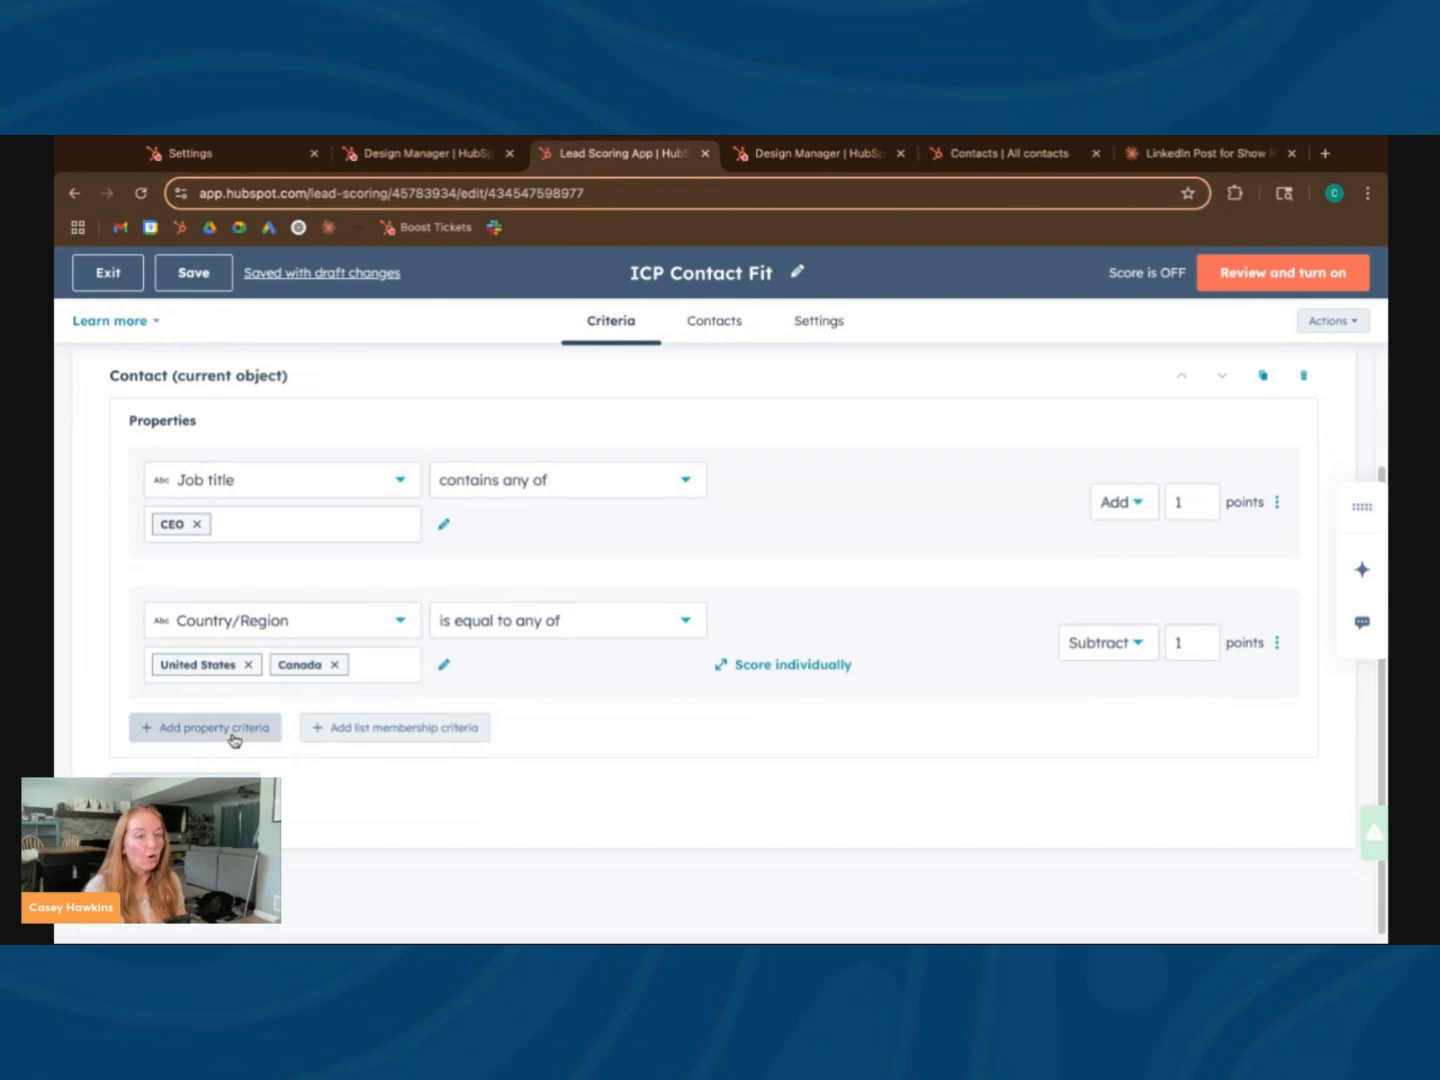
{"action": "left_click", "coordinate": [238, 762]}
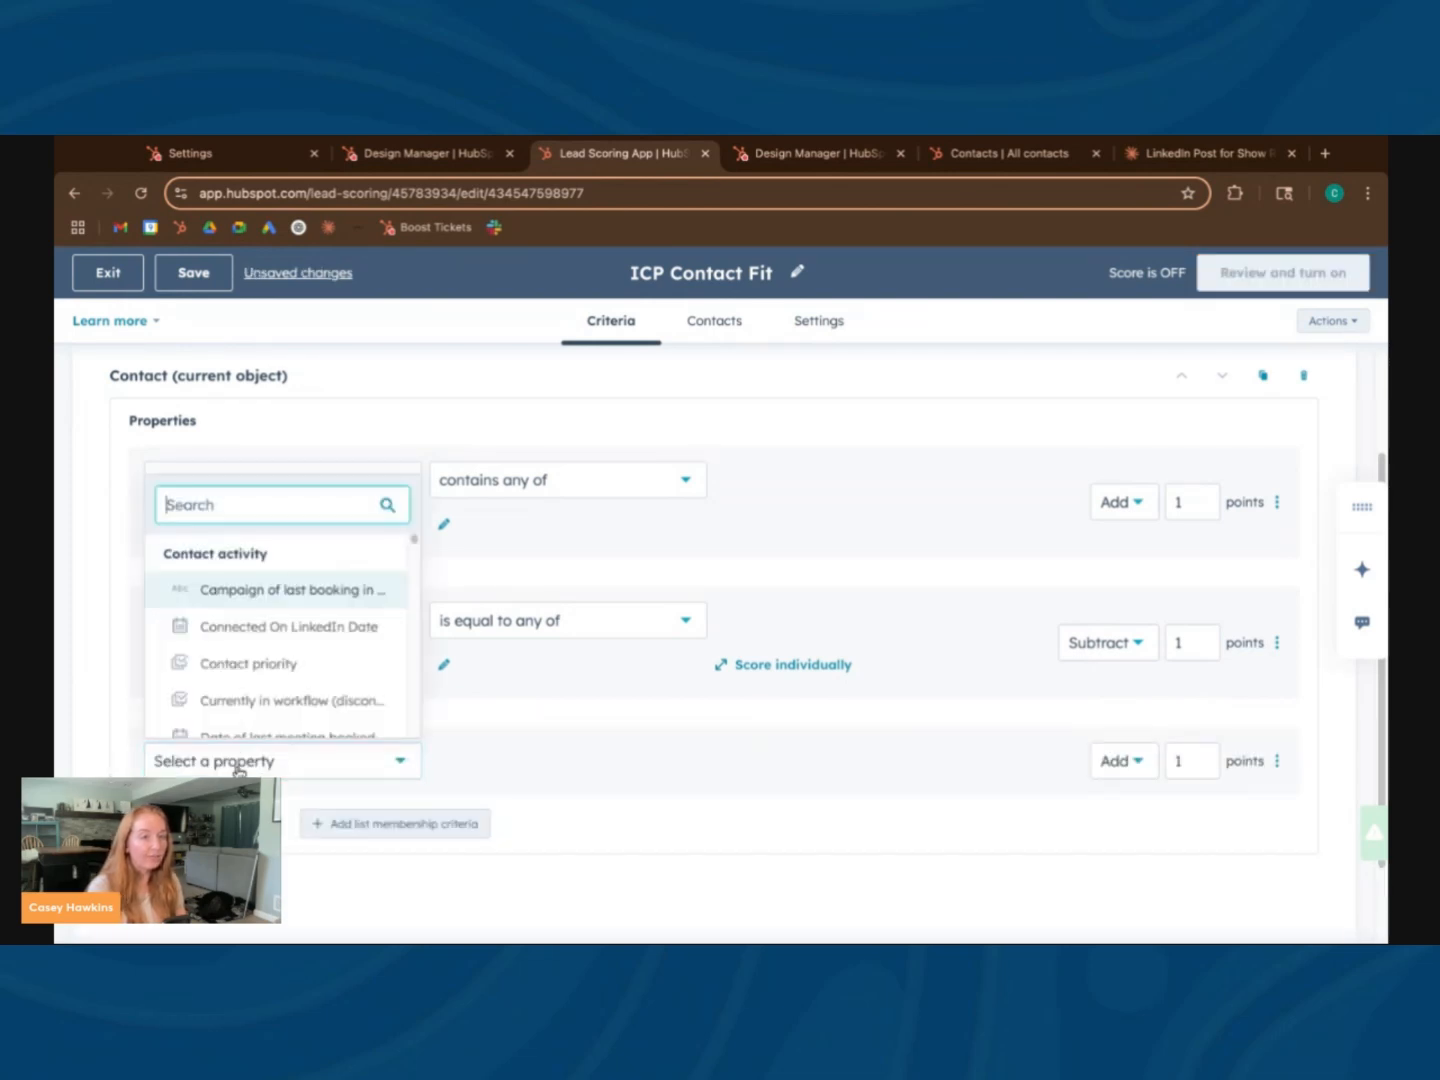
{"action": "type", "text": "country"}
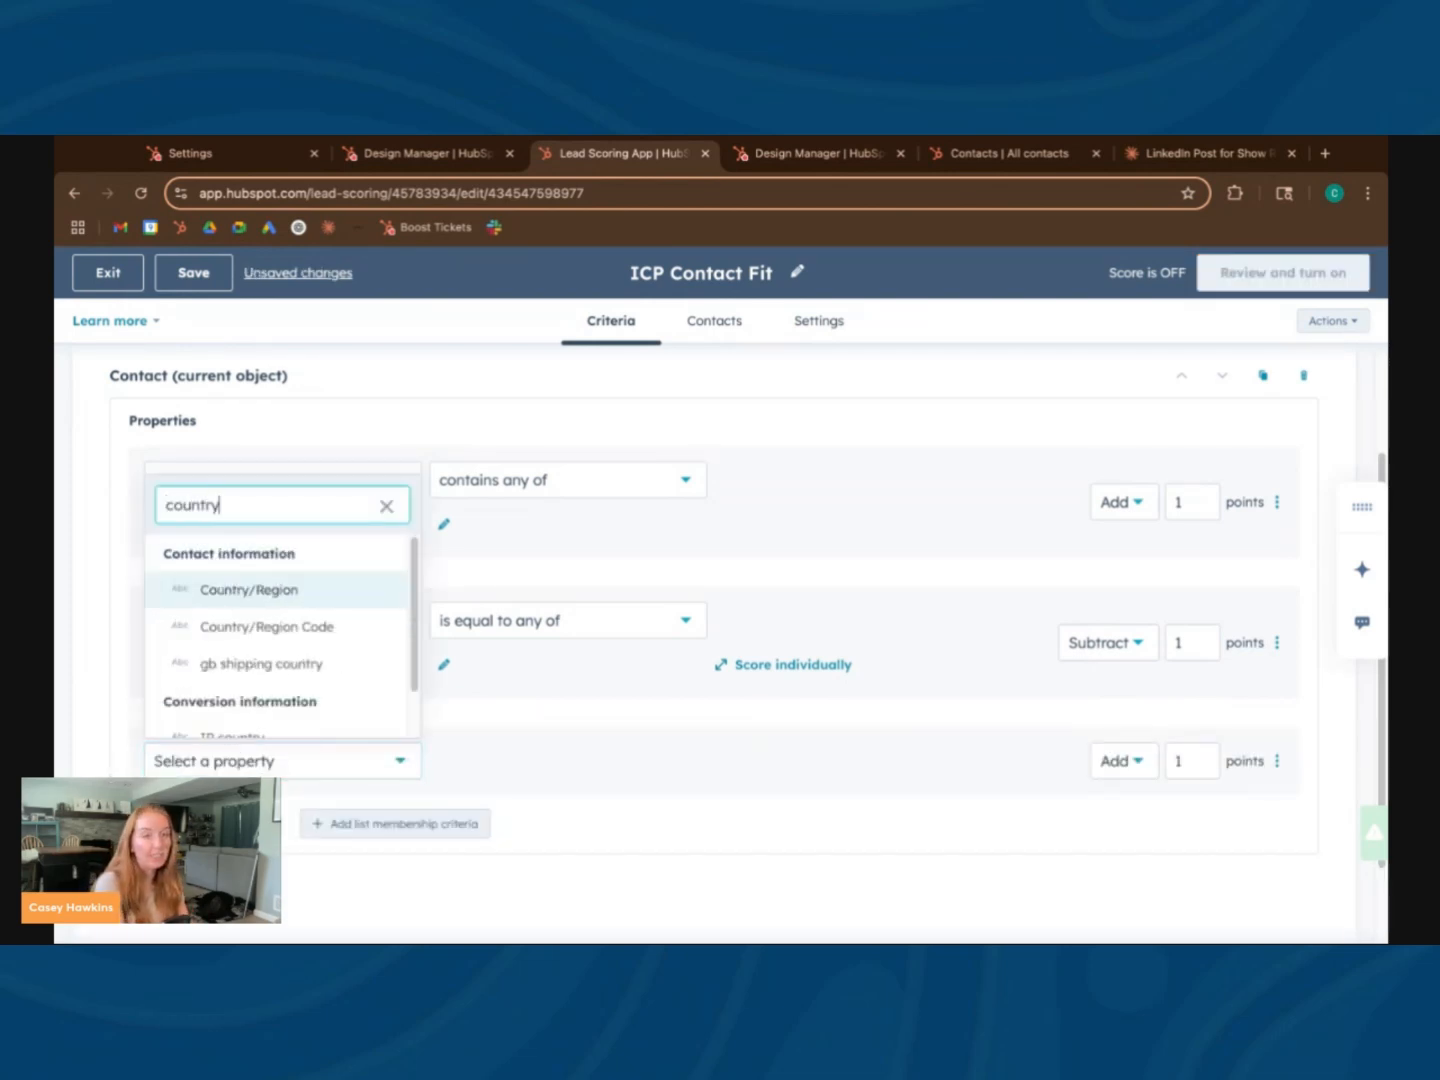
{"action": "left_click", "coordinate": [305, 592]}
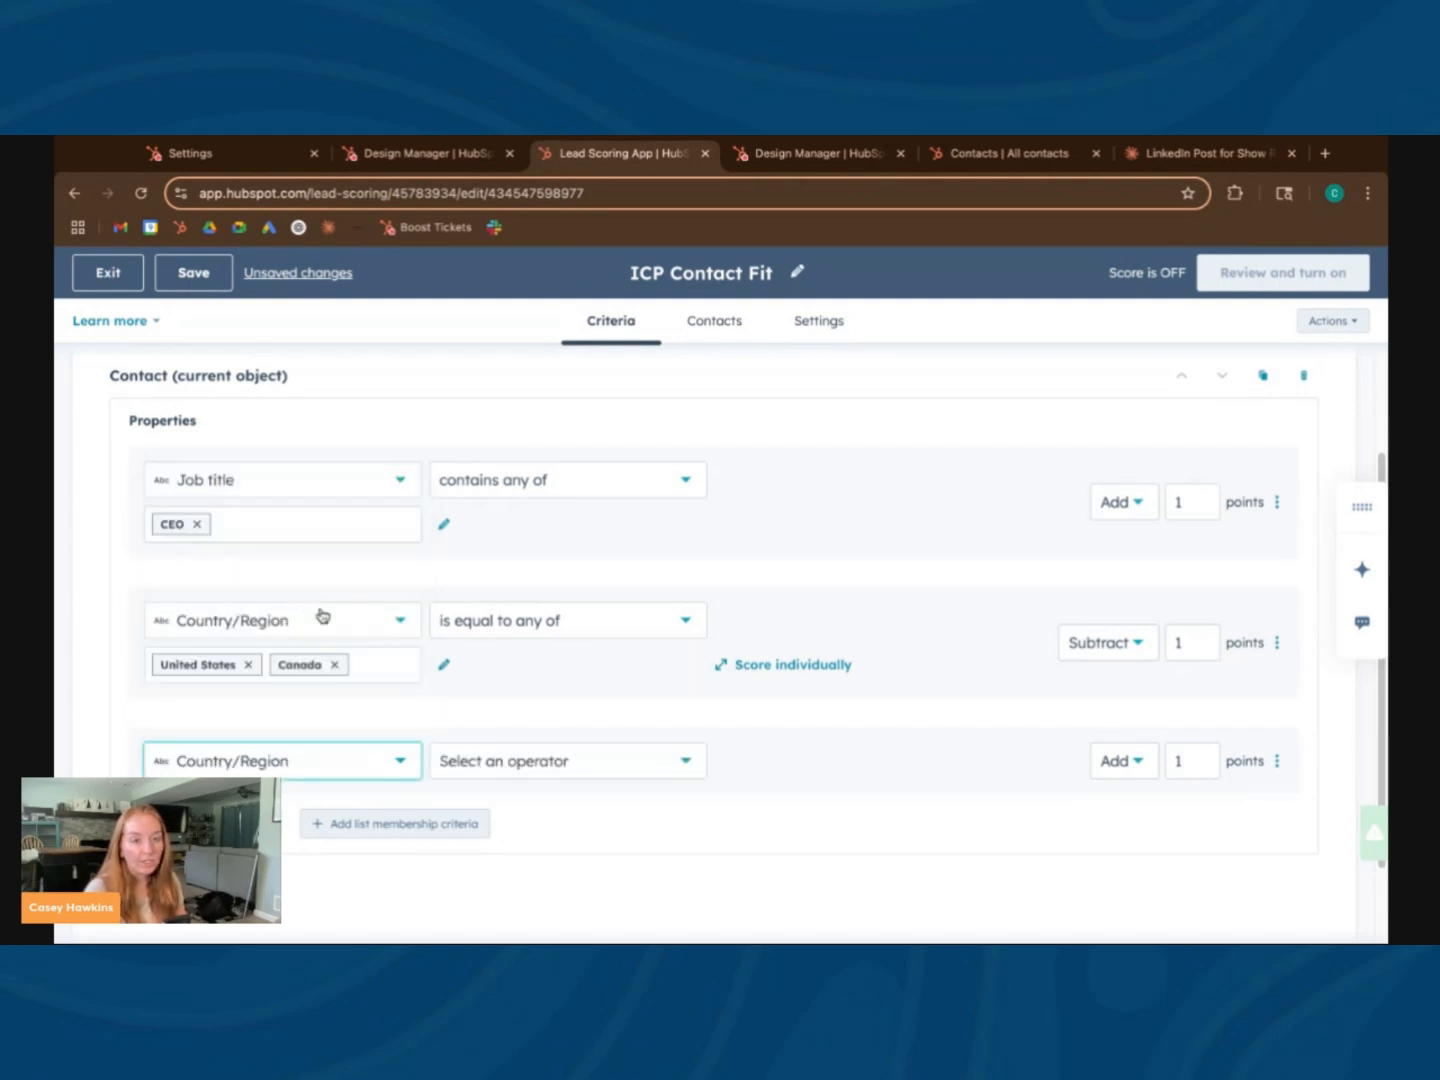
{"action": "left_click", "coordinate": [499, 765]}
{"action": "left_click", "coordinate": [571, 555]}
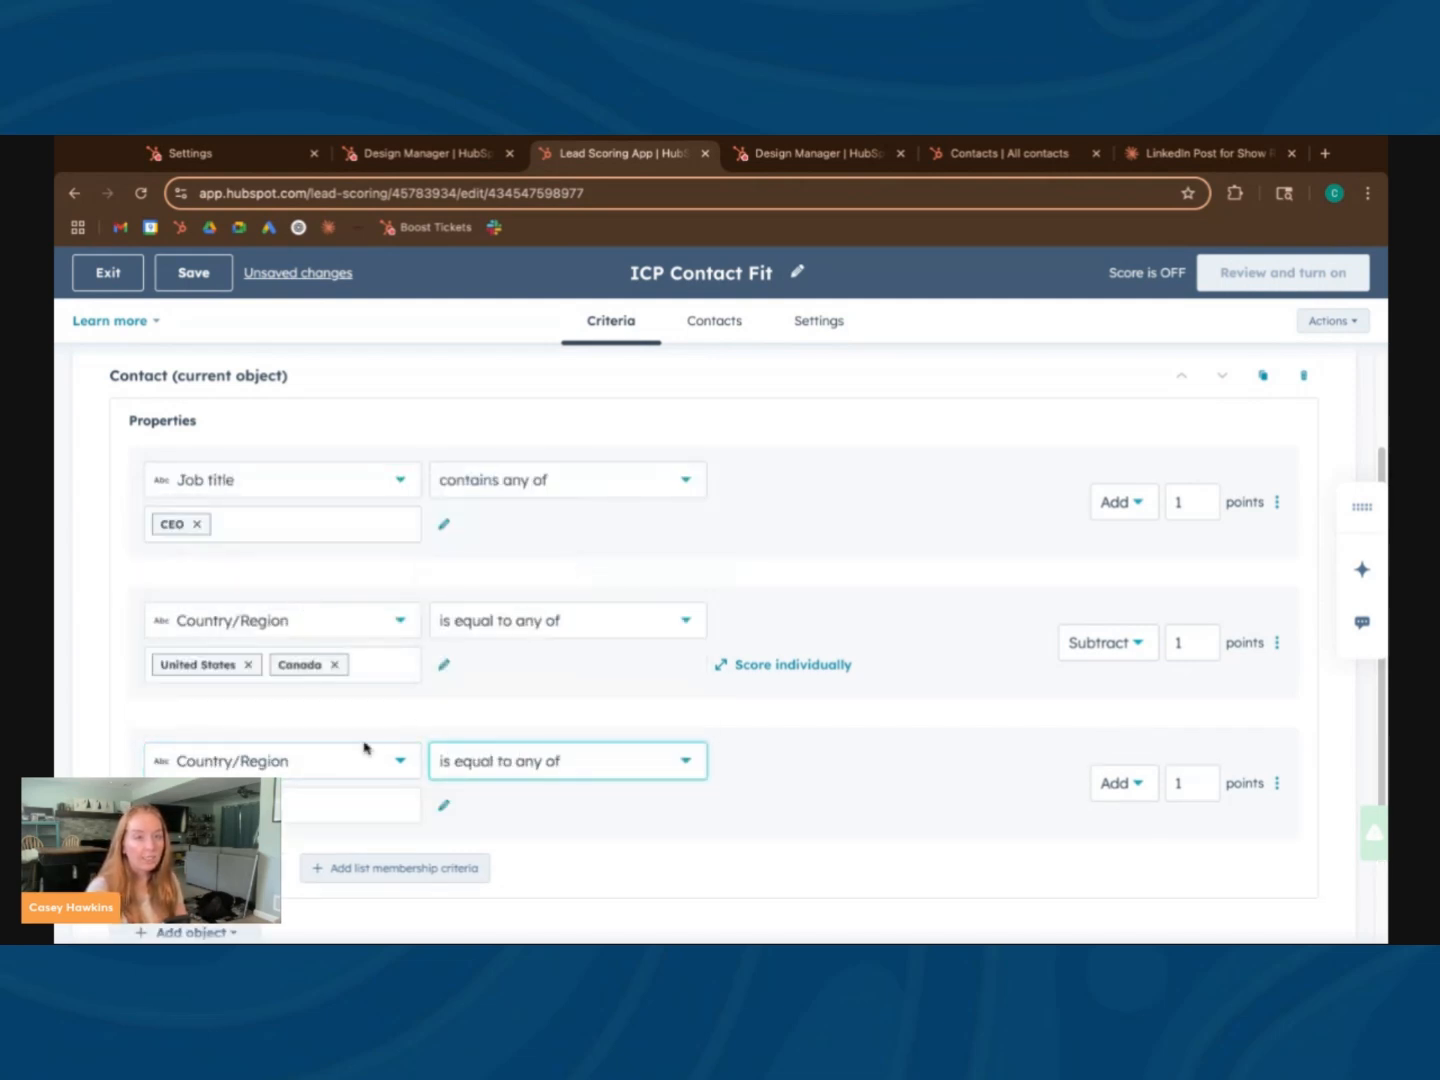
Enter Australia as the value of the new Country/Region criterion
{"action": "key", "text": "super+Tab"}
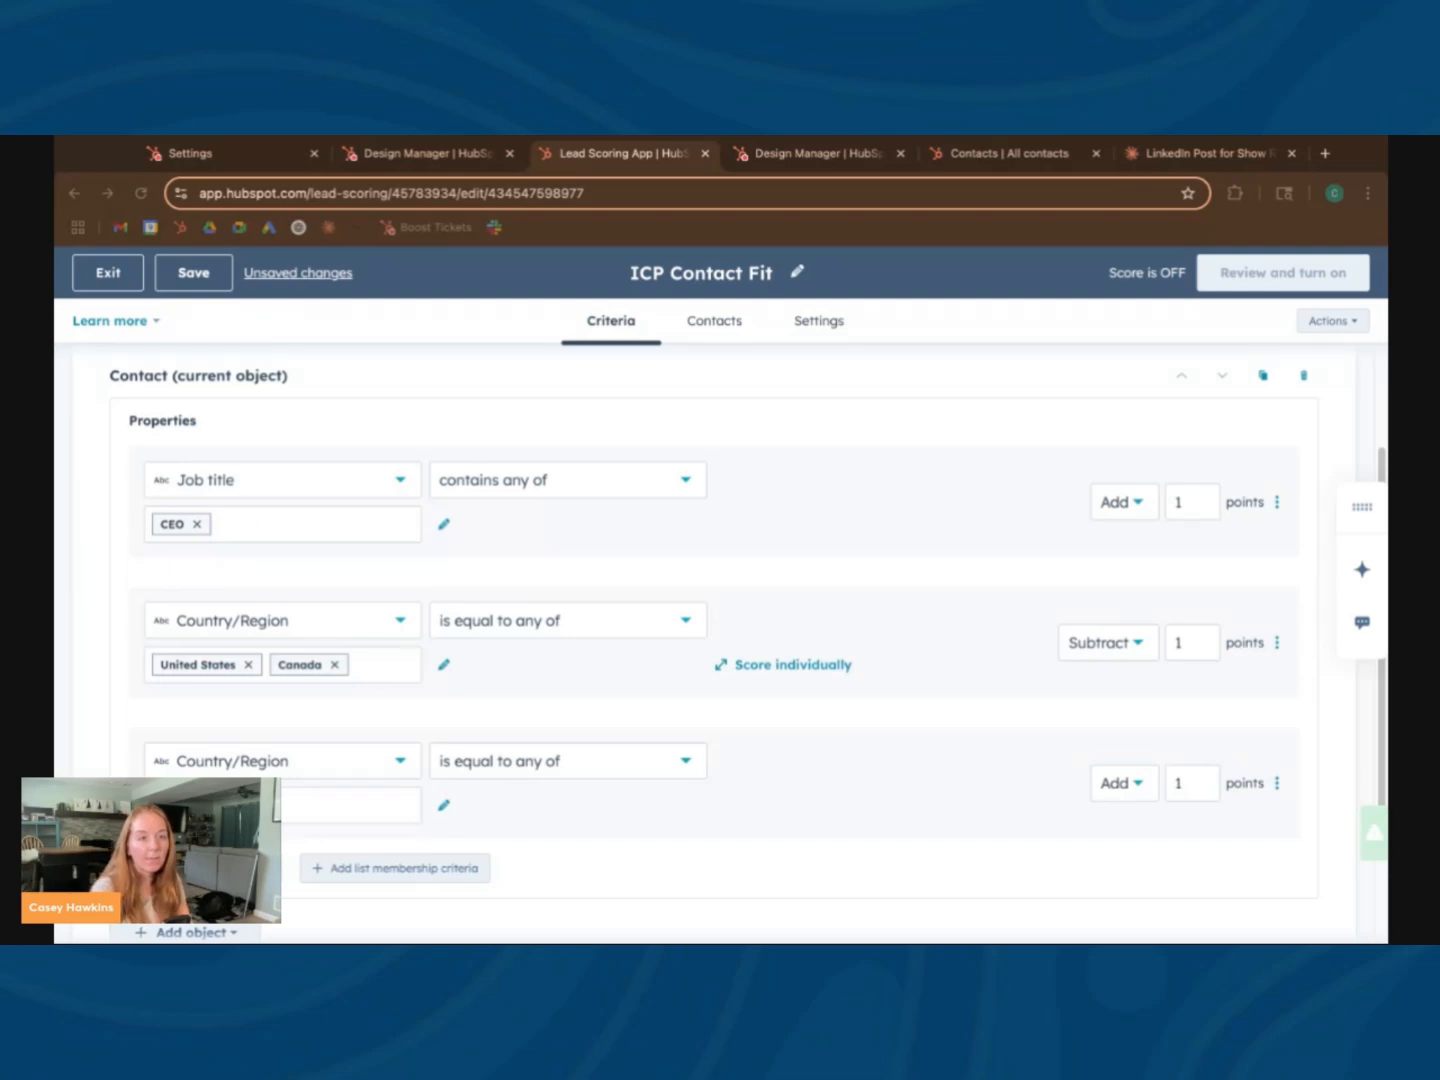
{"action": "left_click", "coordinate": [262, 803]}
{"action": "left_click", "coordinate": [262, 804]}
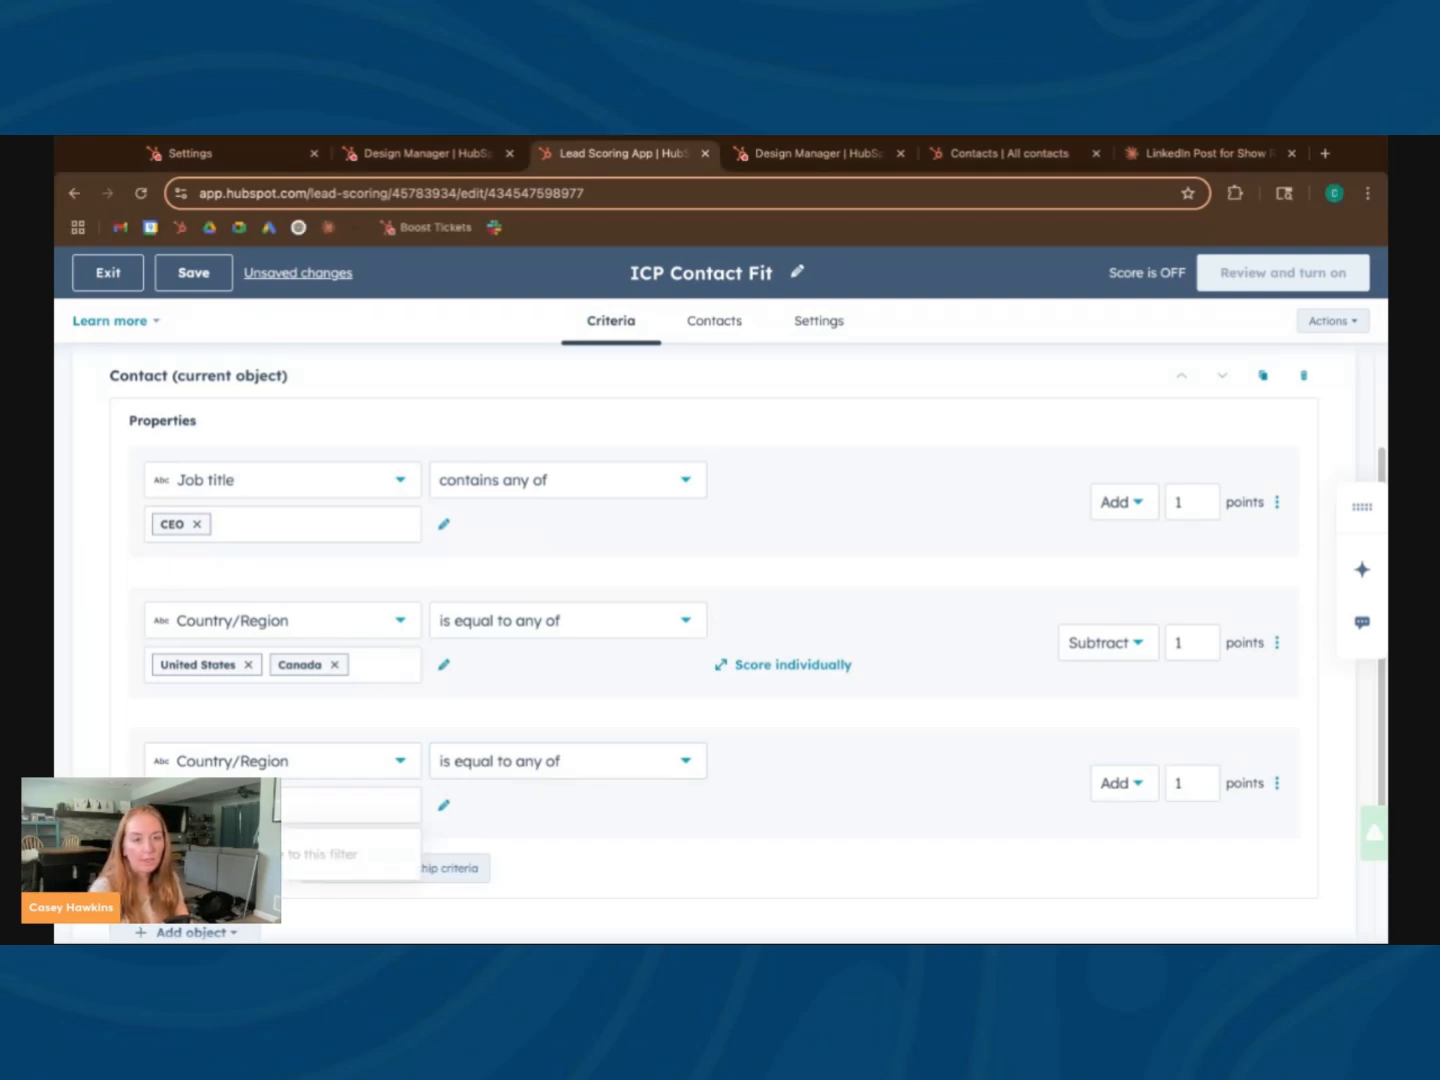
Make the United States and Canada criterion add points and the Australia criterion subtract points
{"action": "left_click", "coordinate": [1126, 787]}
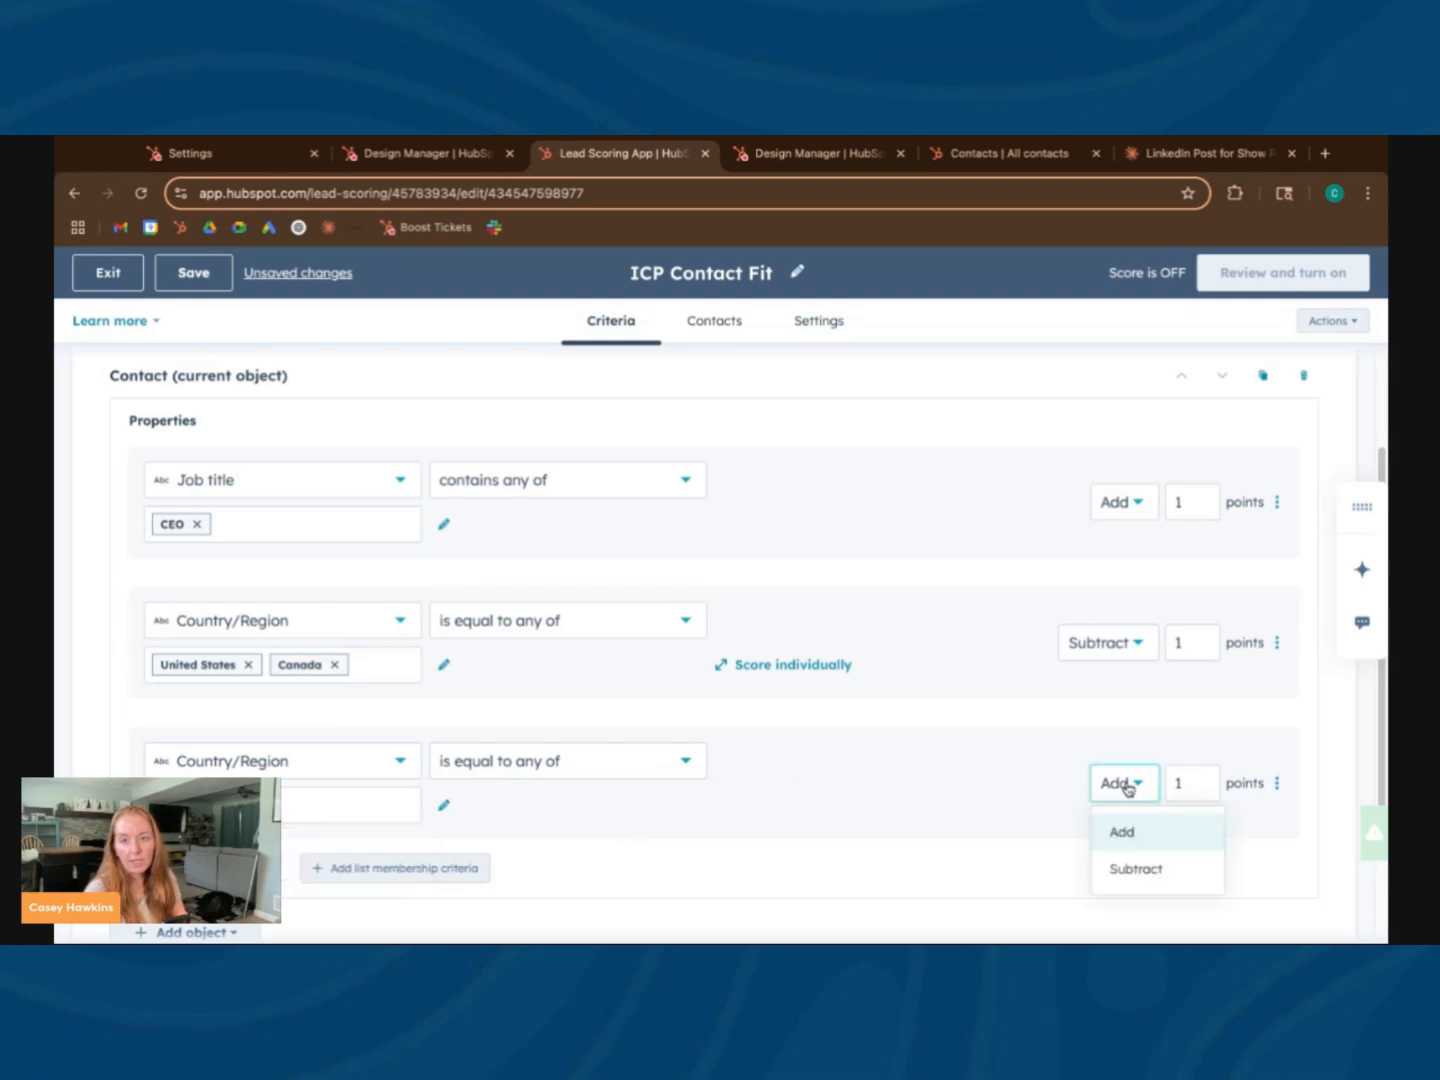
{"action": "left_click", "coordinate": [1127, 643]}
{"action": "left_click", "coordinate": [1133, 688]}
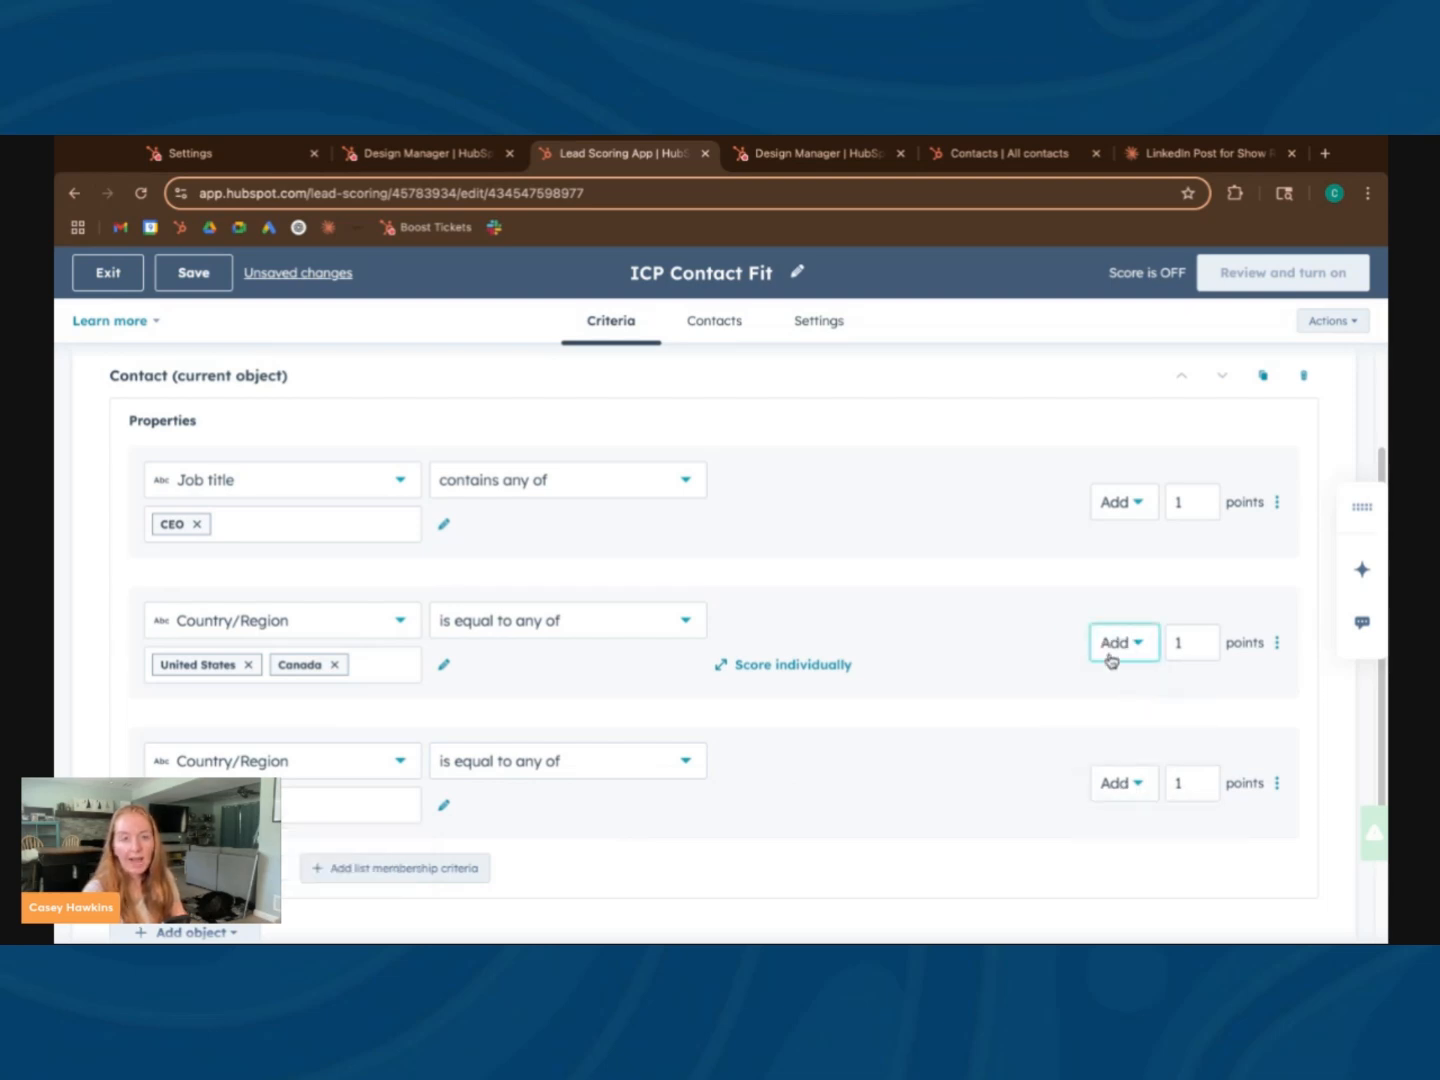
{"action": "left_click", "coordinate": [1112, 794]}
{"action": "left_click", "coordinate": [1161, 870]}
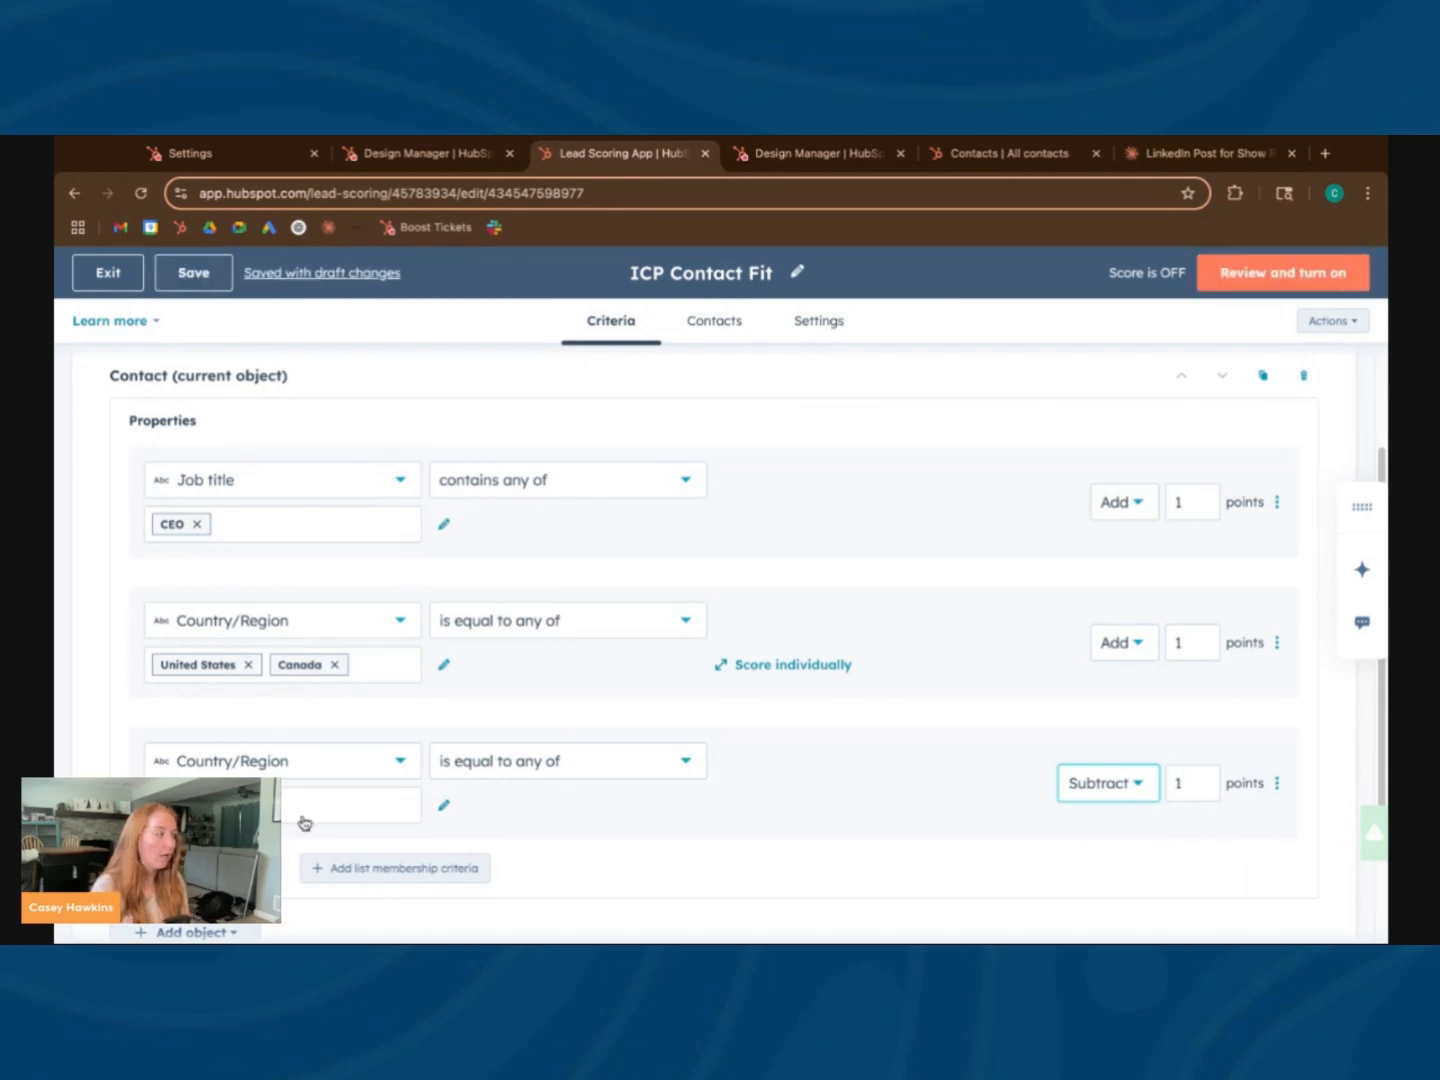
Review the ICP Contact Fit job title and country criteria, their point directions, and the score limits
{"action": "scroll", "coordinate": [581, 761], "scroll_direction": "down", "scroll_amount": 2}
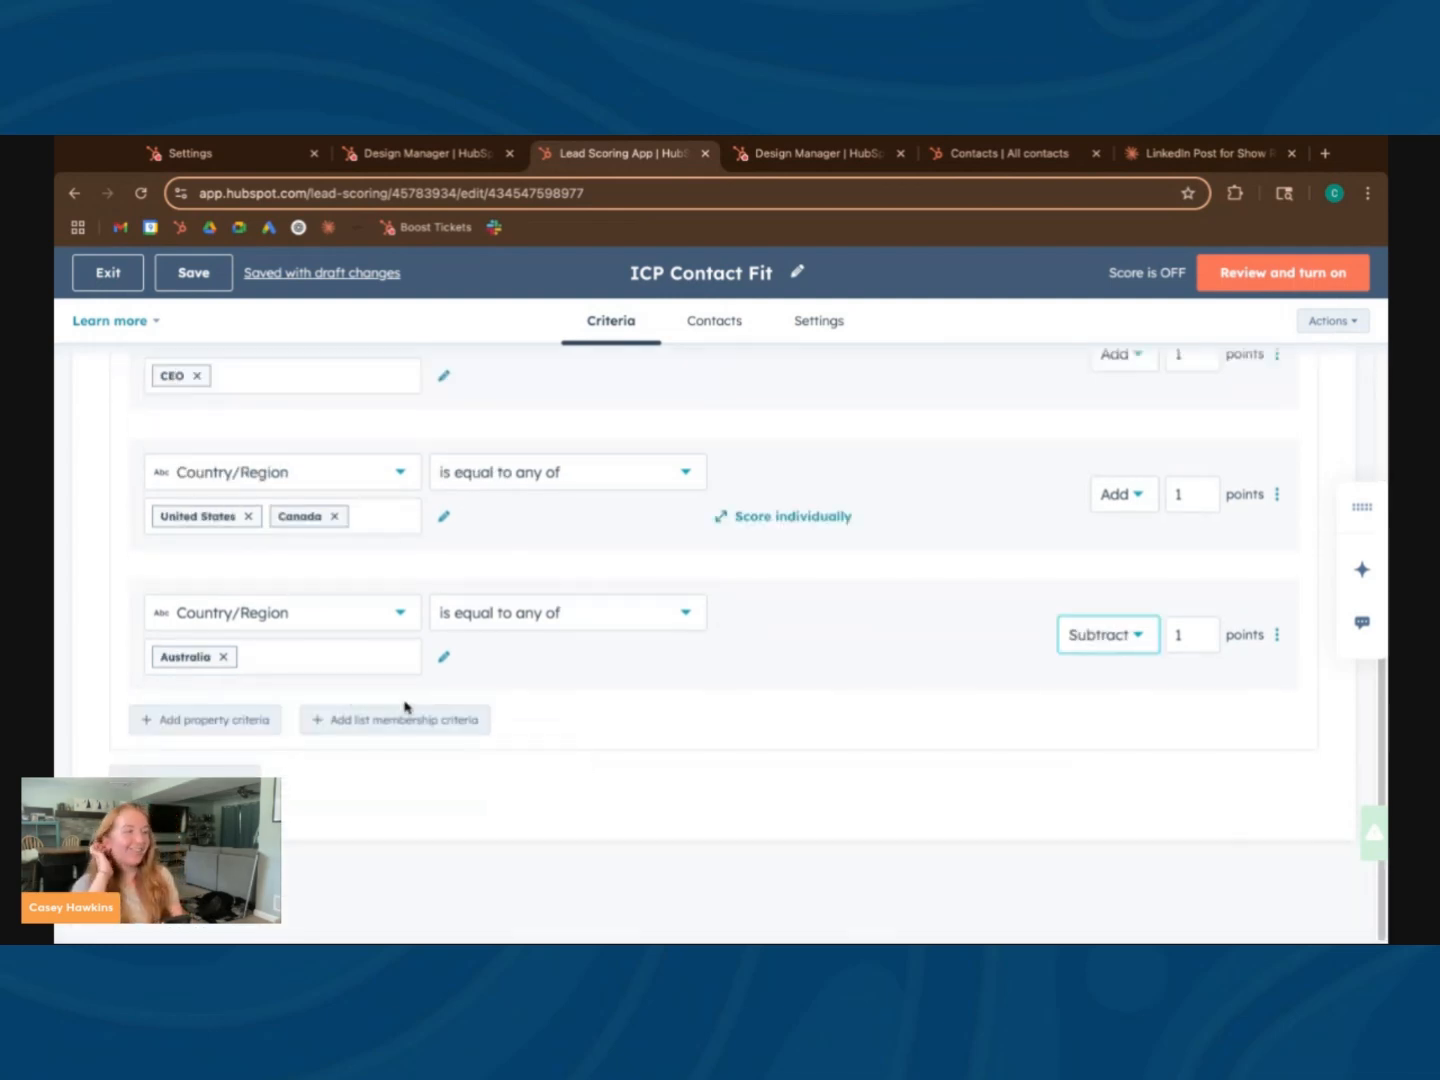
{"action": "scroll", "coordinate": [320, 436], "scroll_direction": "up", "scroll_amount": 1}
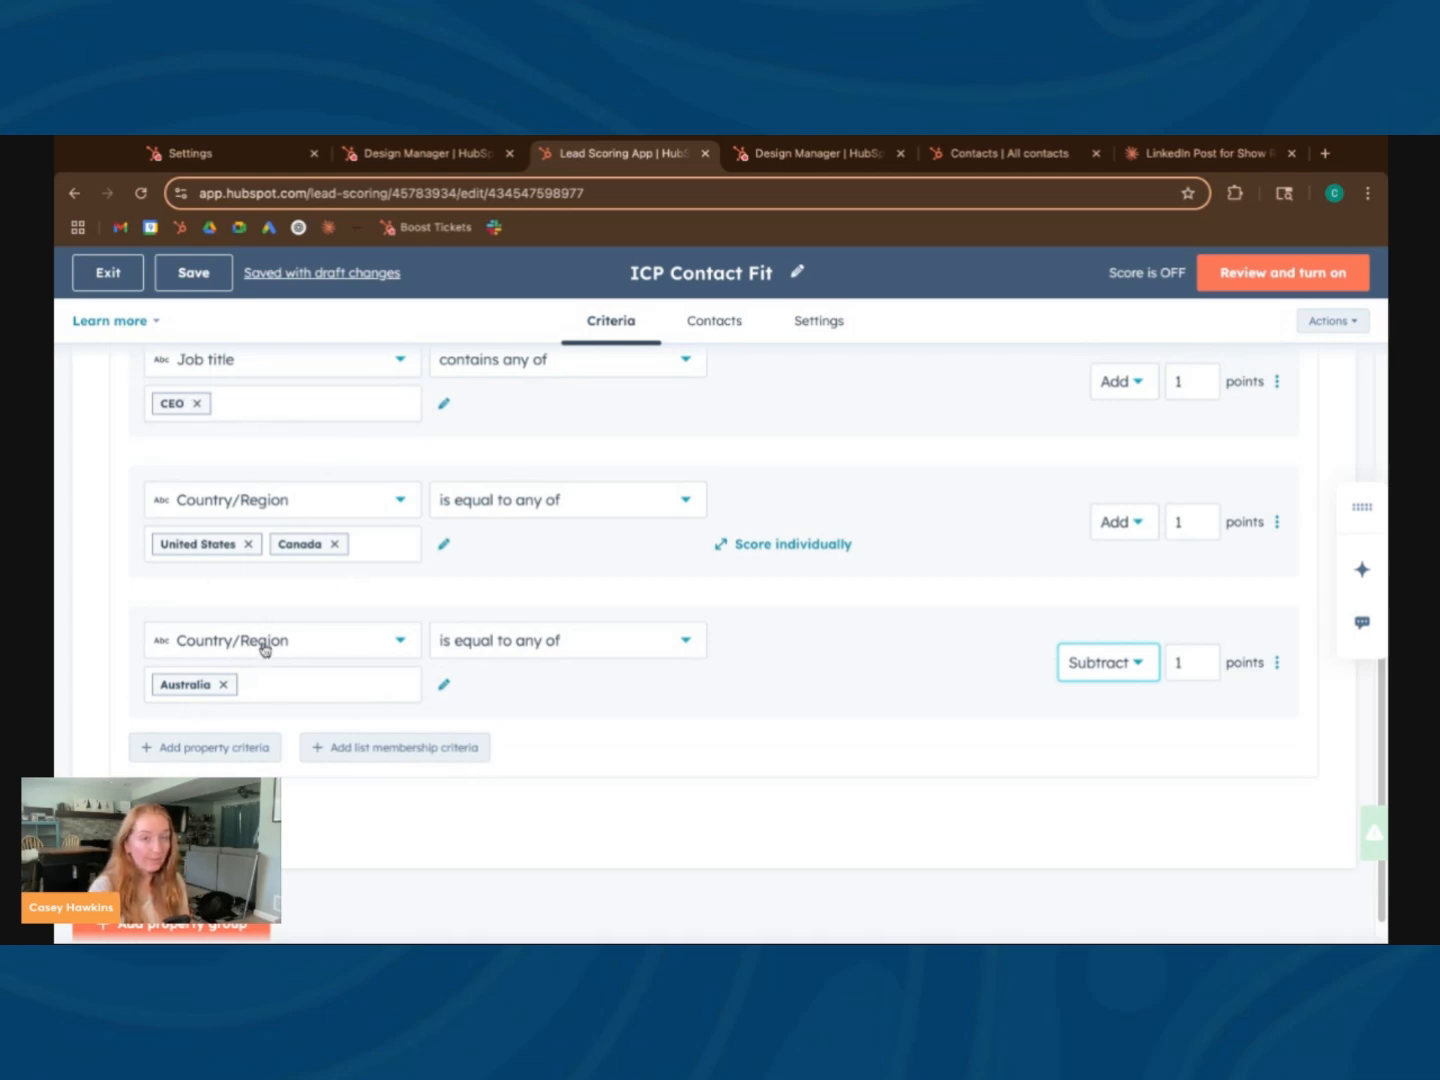
{"action": "scroll", "coordinate": [930, 572], "scroll_direction": "up", "scroll_amount": 2}
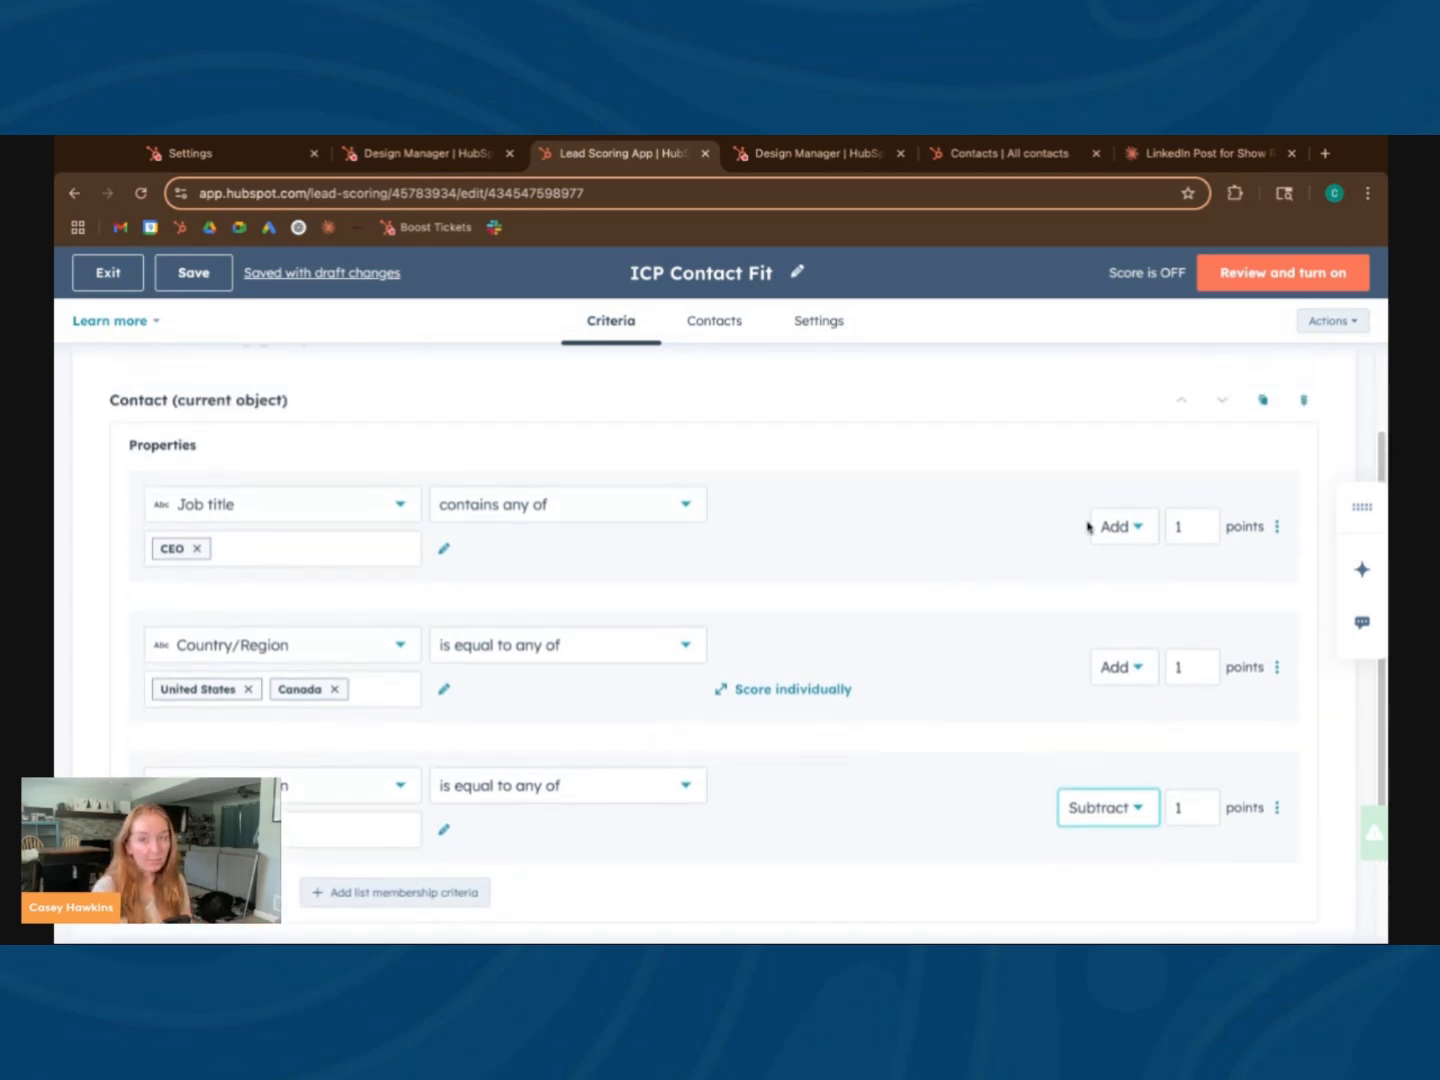
{"action": "scroll", "coordinate": [940, 555], "scroll_direction": "down", "scroll_amount": 1}
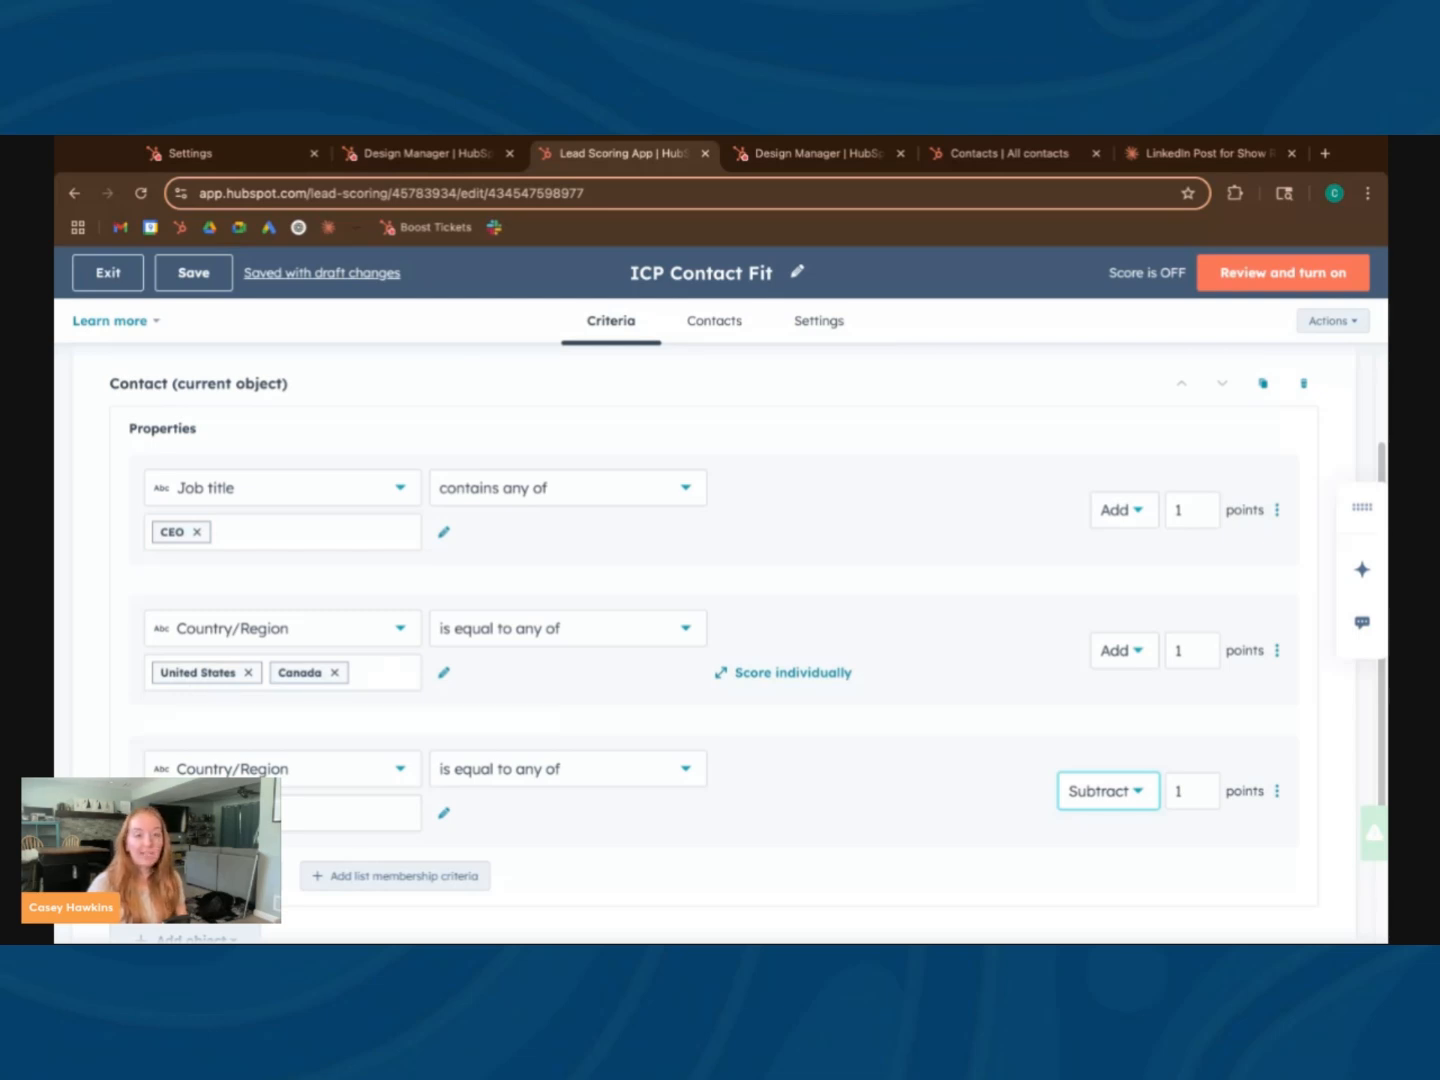
{"action": "scroll", "coordinate": [720, 640], "scroll_direction": "down", "scroll_amount": 3}
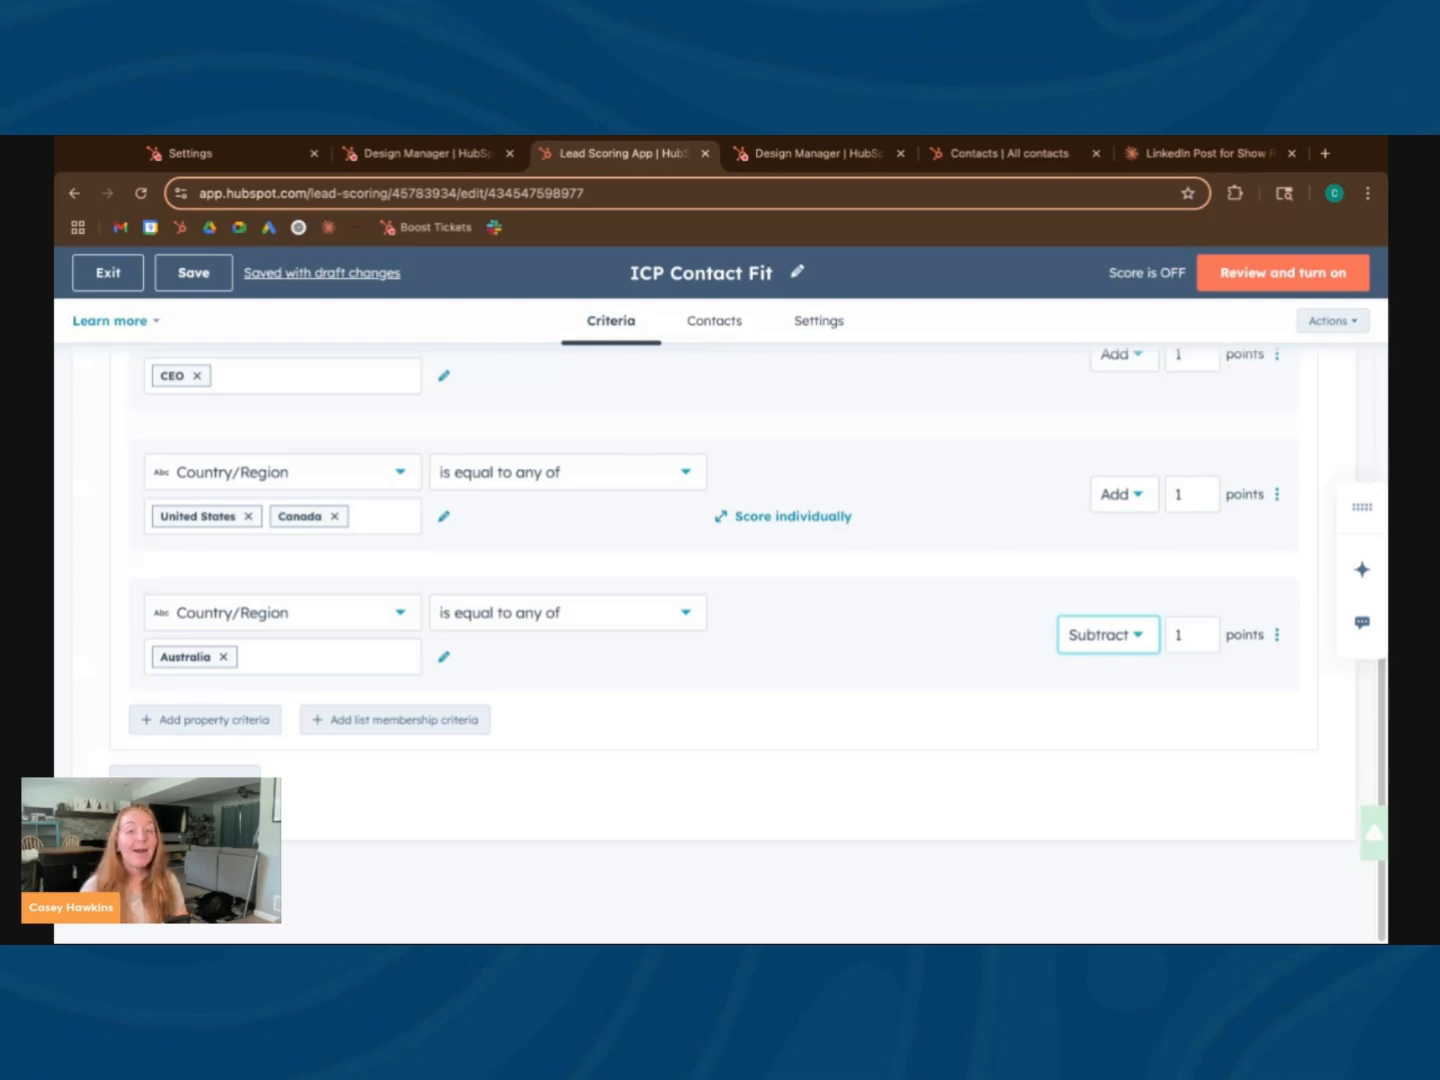
{"action": "scroll", "coordinate": [458, 482], "scroll_direction": "up", "scroll_amount": 3}
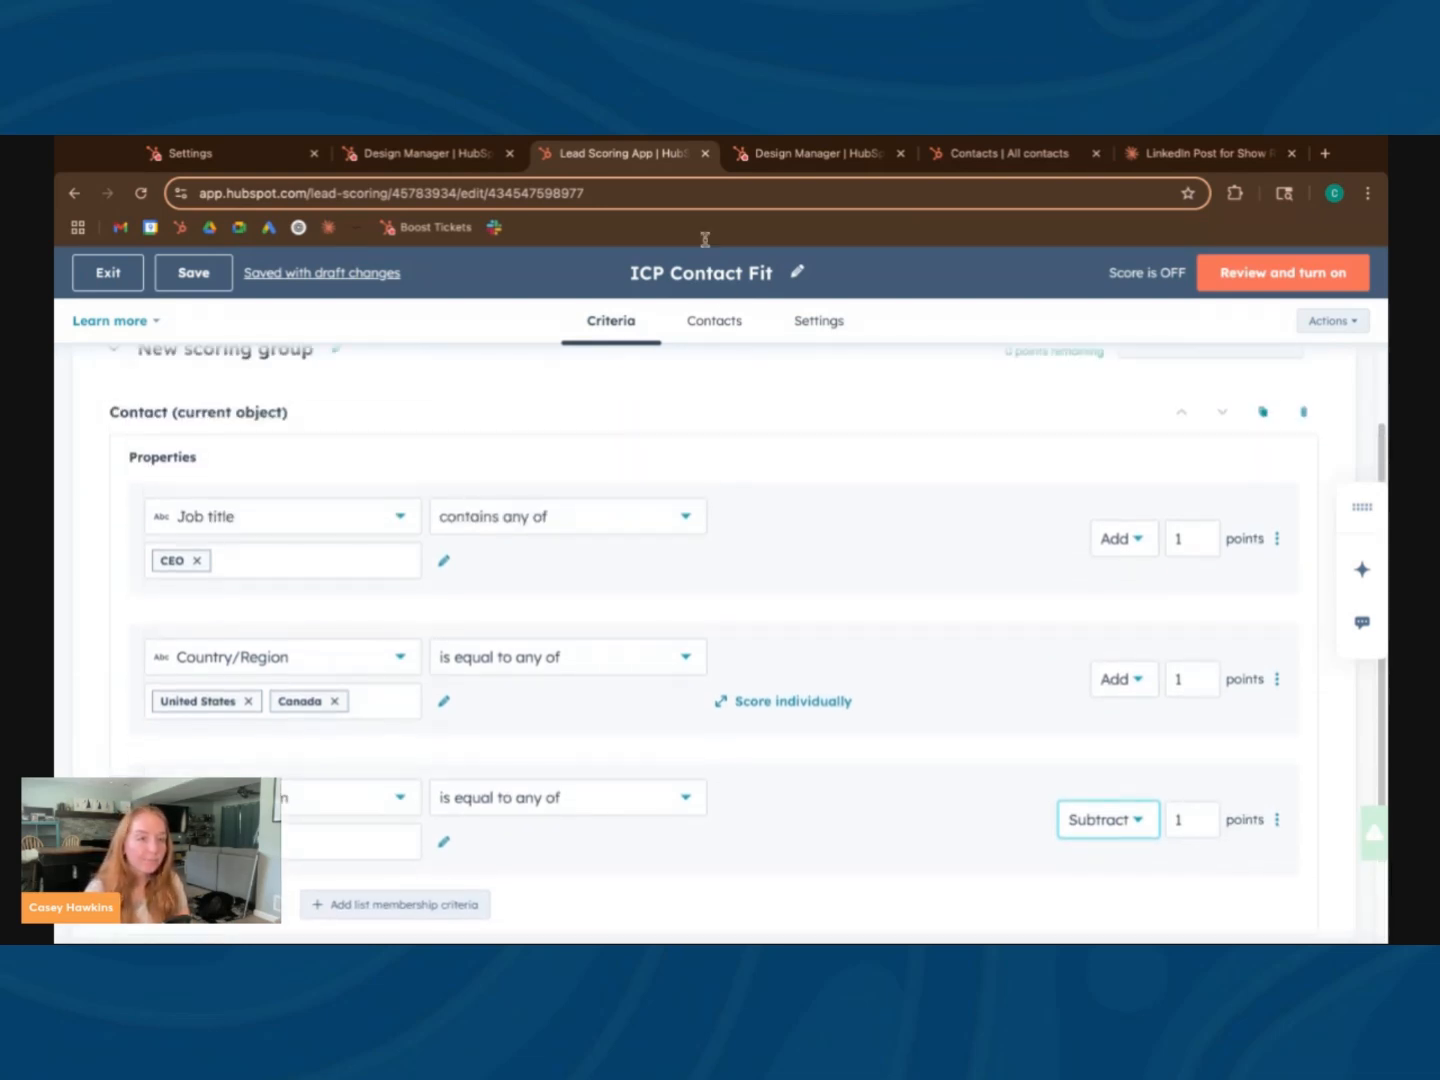
{"action": "scroll", "coordinate": [600, 680], "scroll_direction": "down", "scroll_amount": 2}
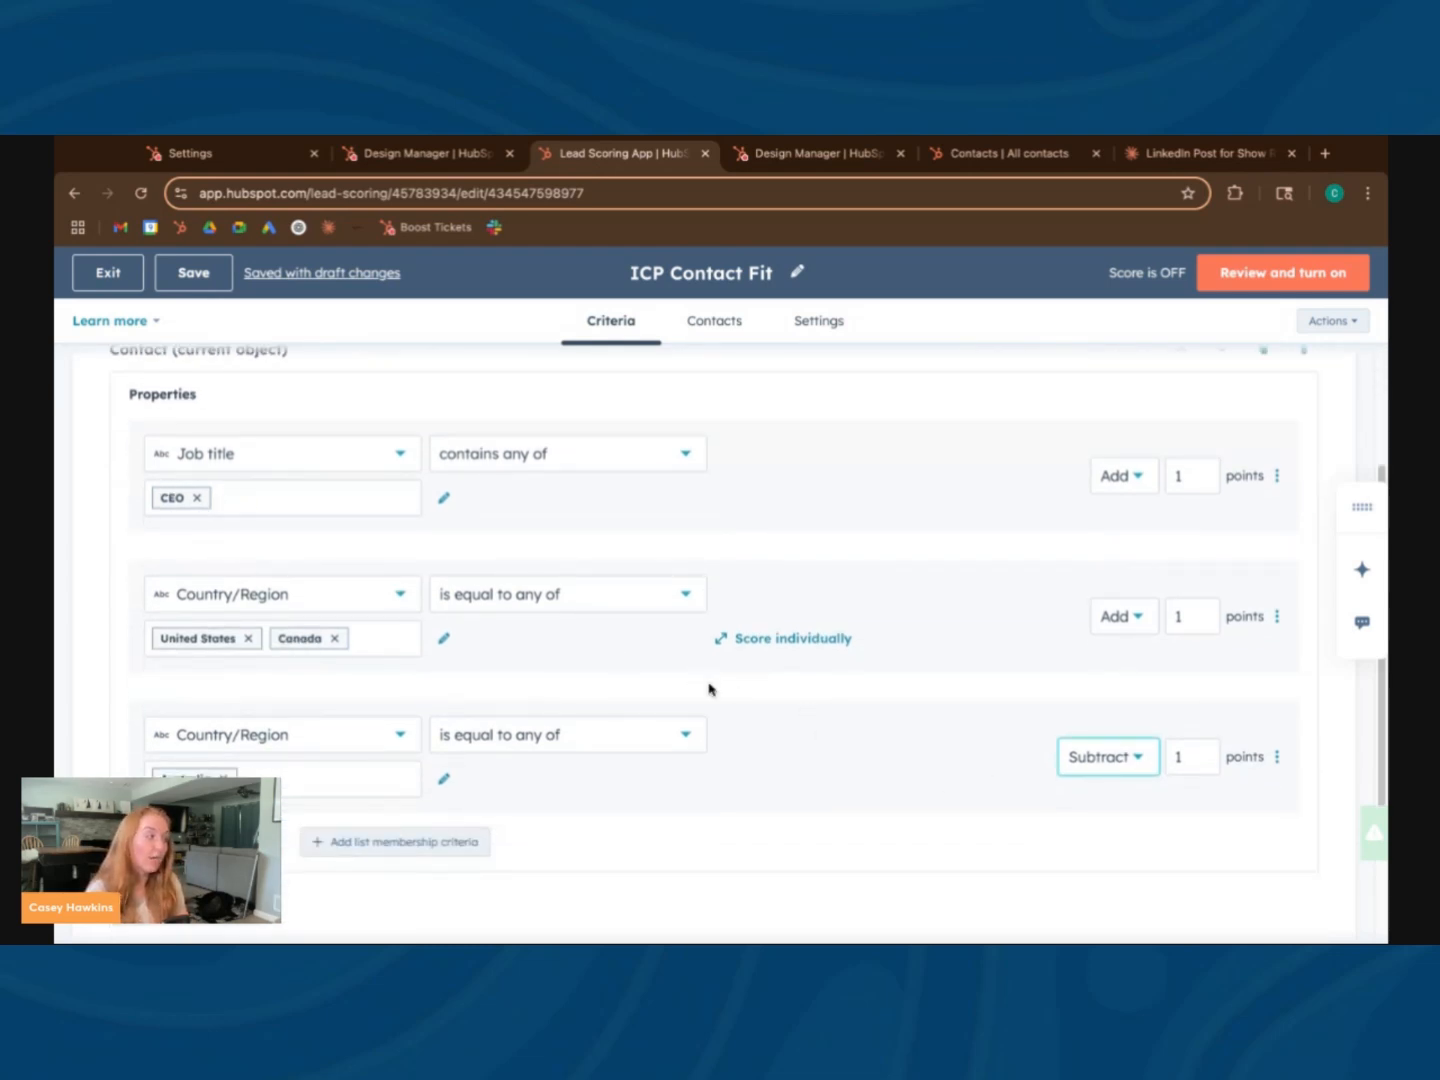
{"action": "scroll", "coordinate": [710, 689], "scroll_direction": "down", "scroll_amount": 1}
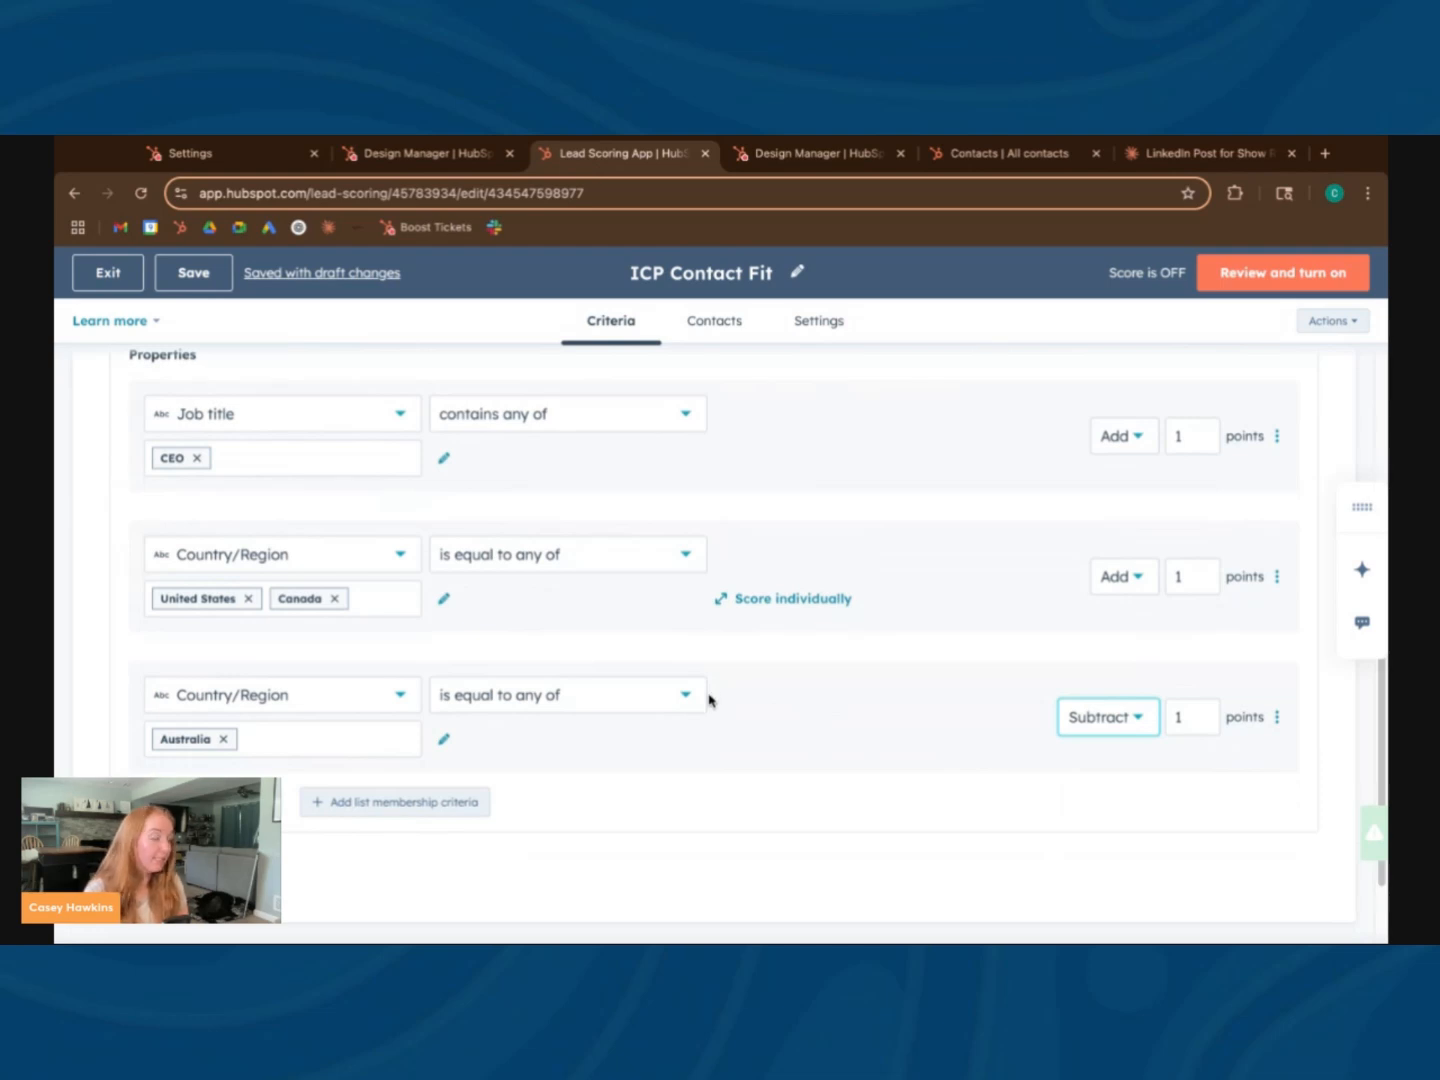
{"action": "scroll", "coordinate": [710, 699], "scroll_direction": "up", "scroll_amount": 5}
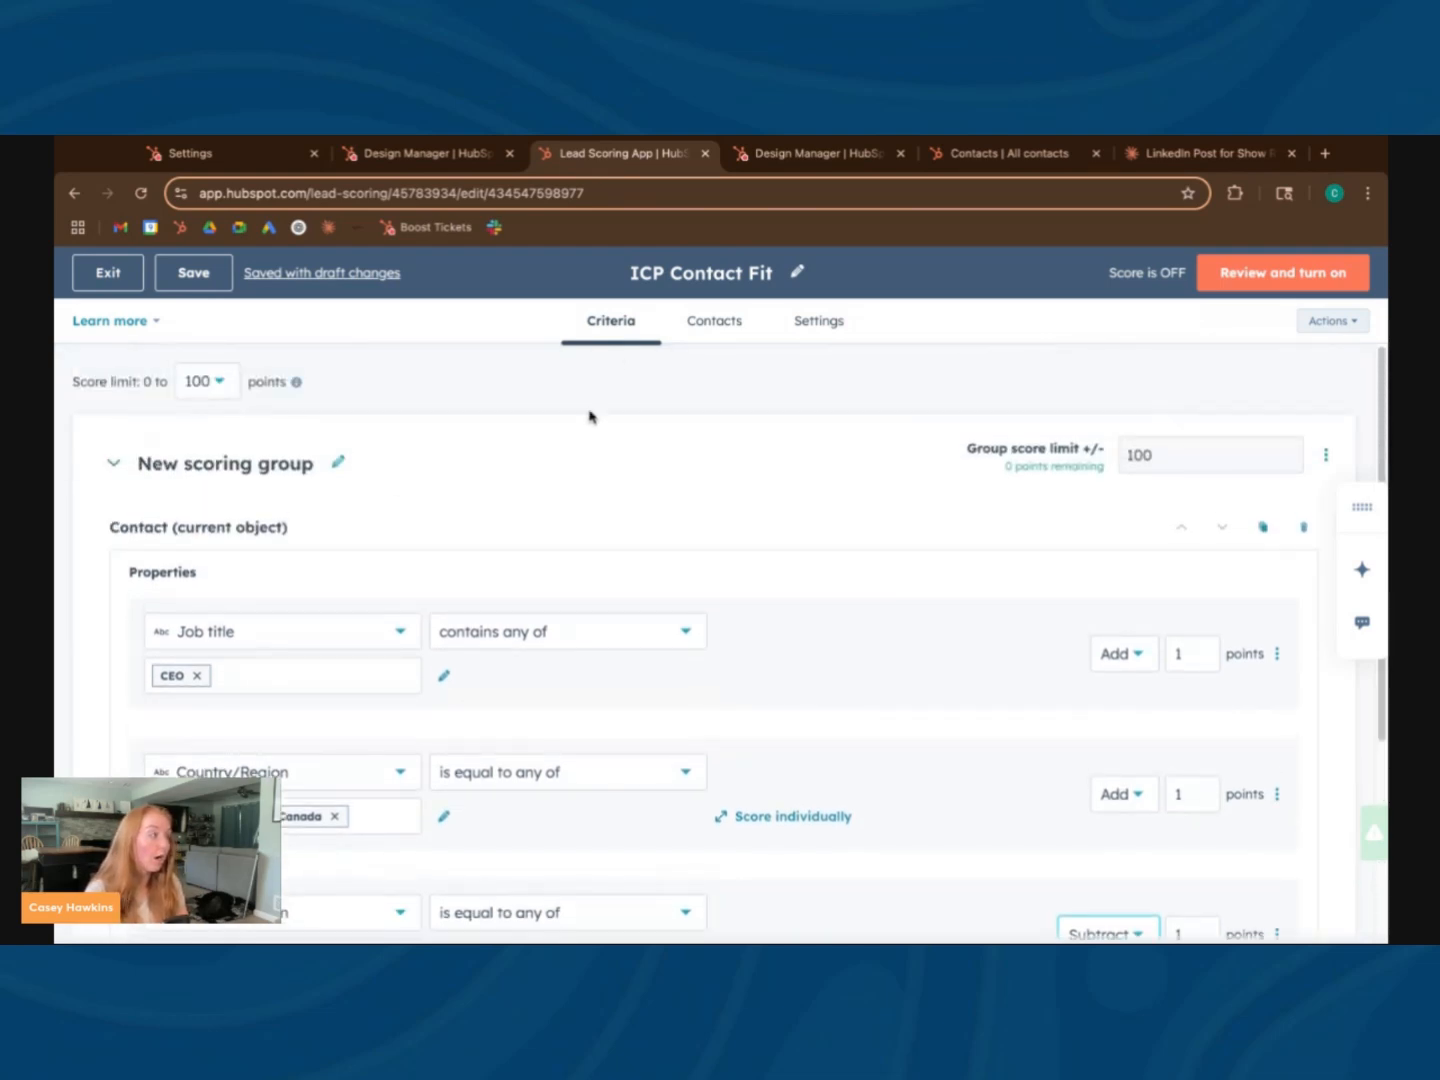
{"action": "scroll", "coordinate": [560, 540], "scroll_direction": "down", "scroll_amount": 7}
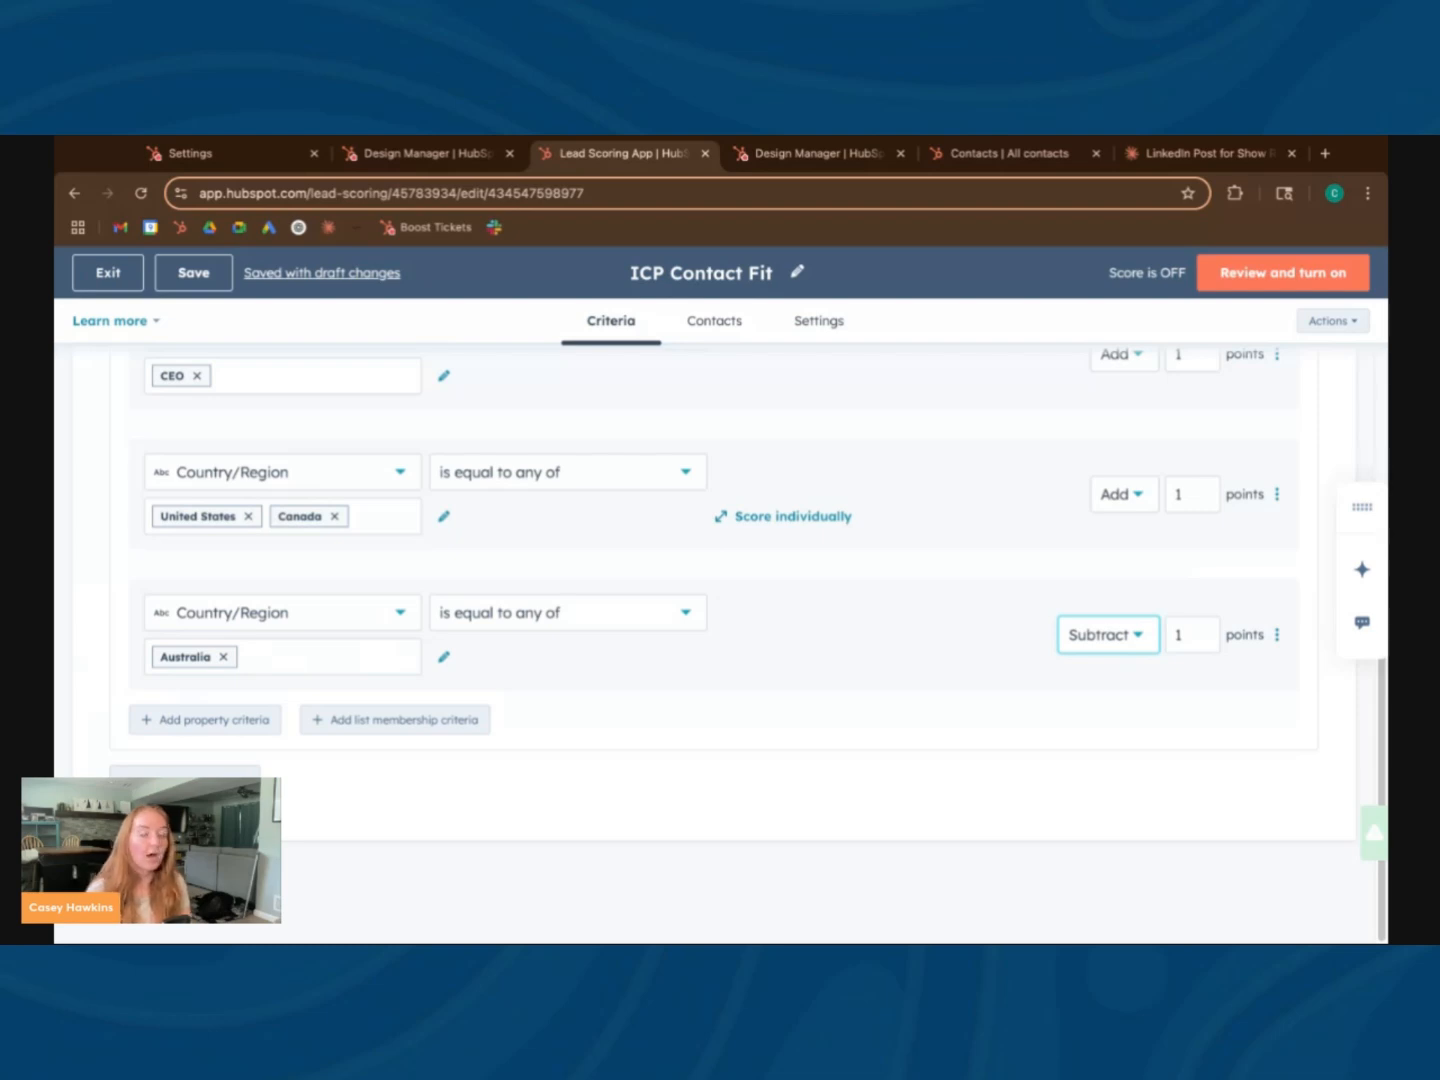
{"action": "scroll", "coordinate": [363, 408], "scroll_direction": "up", "scroll_amount": 1}
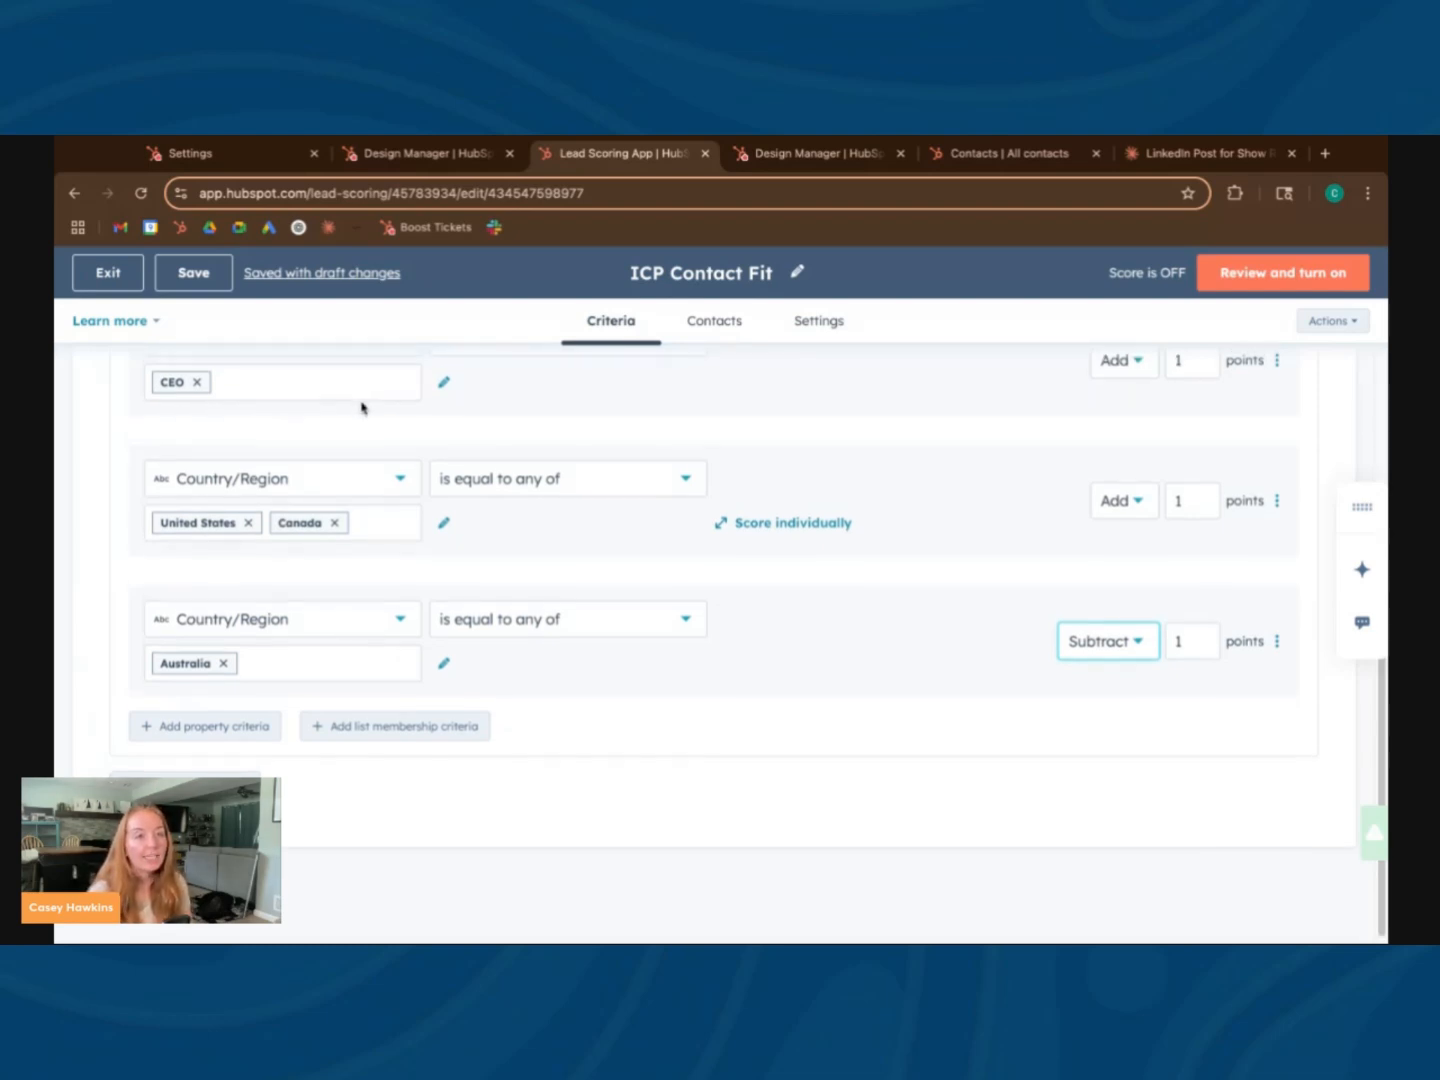
{"action": "scroll", "coordinate": [205, 680], "scroll_direction": "up", "scroll_amount": 1}
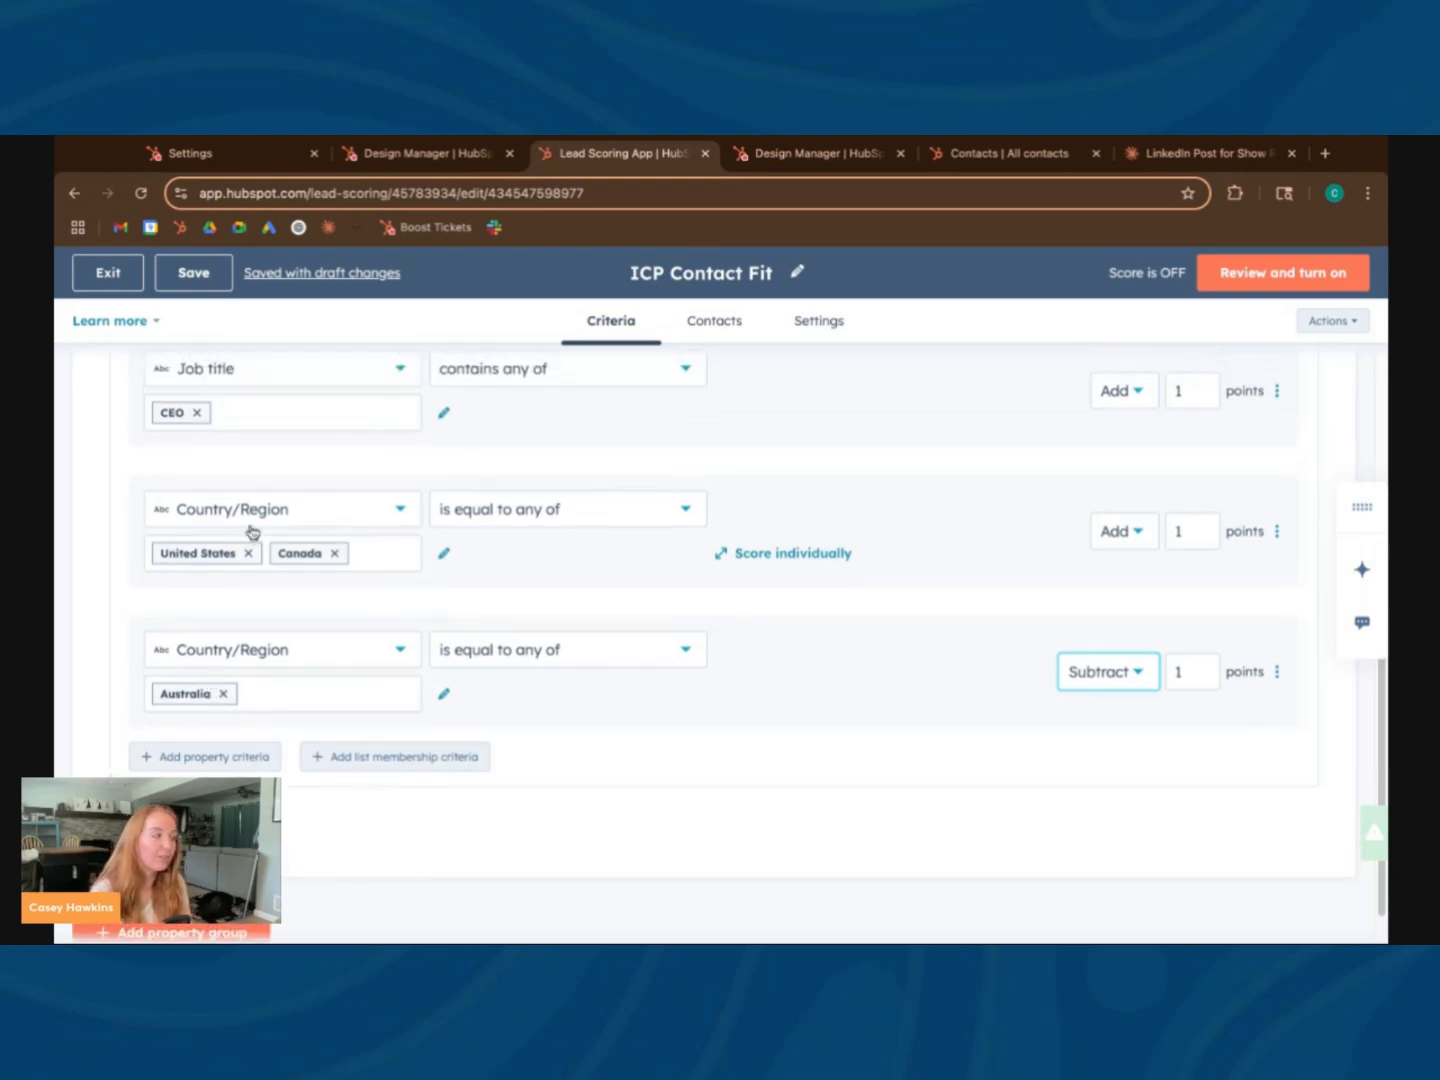
{"action": "scroll", "coordinate": [345, 517], "scroll_direction": "up", "scroll_amount": 1}
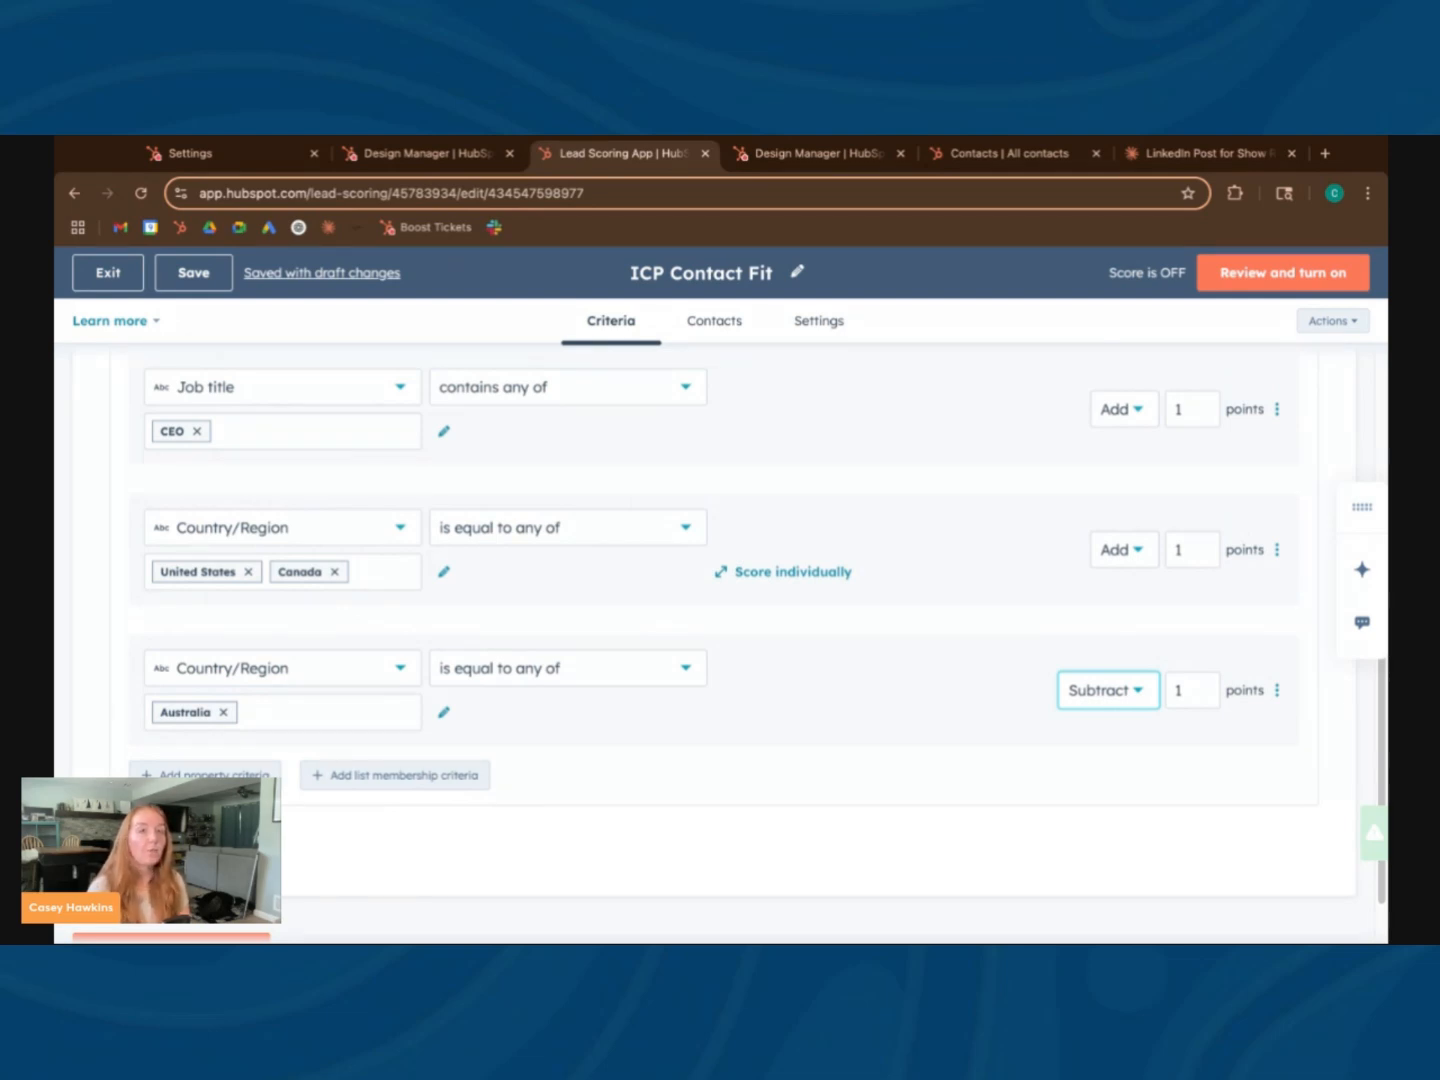
Exit ICP Contact Fit, start a new score, and compare the contact engagement and contact fit score types
{"action": "left_click", "coordinate": [113, 282]}
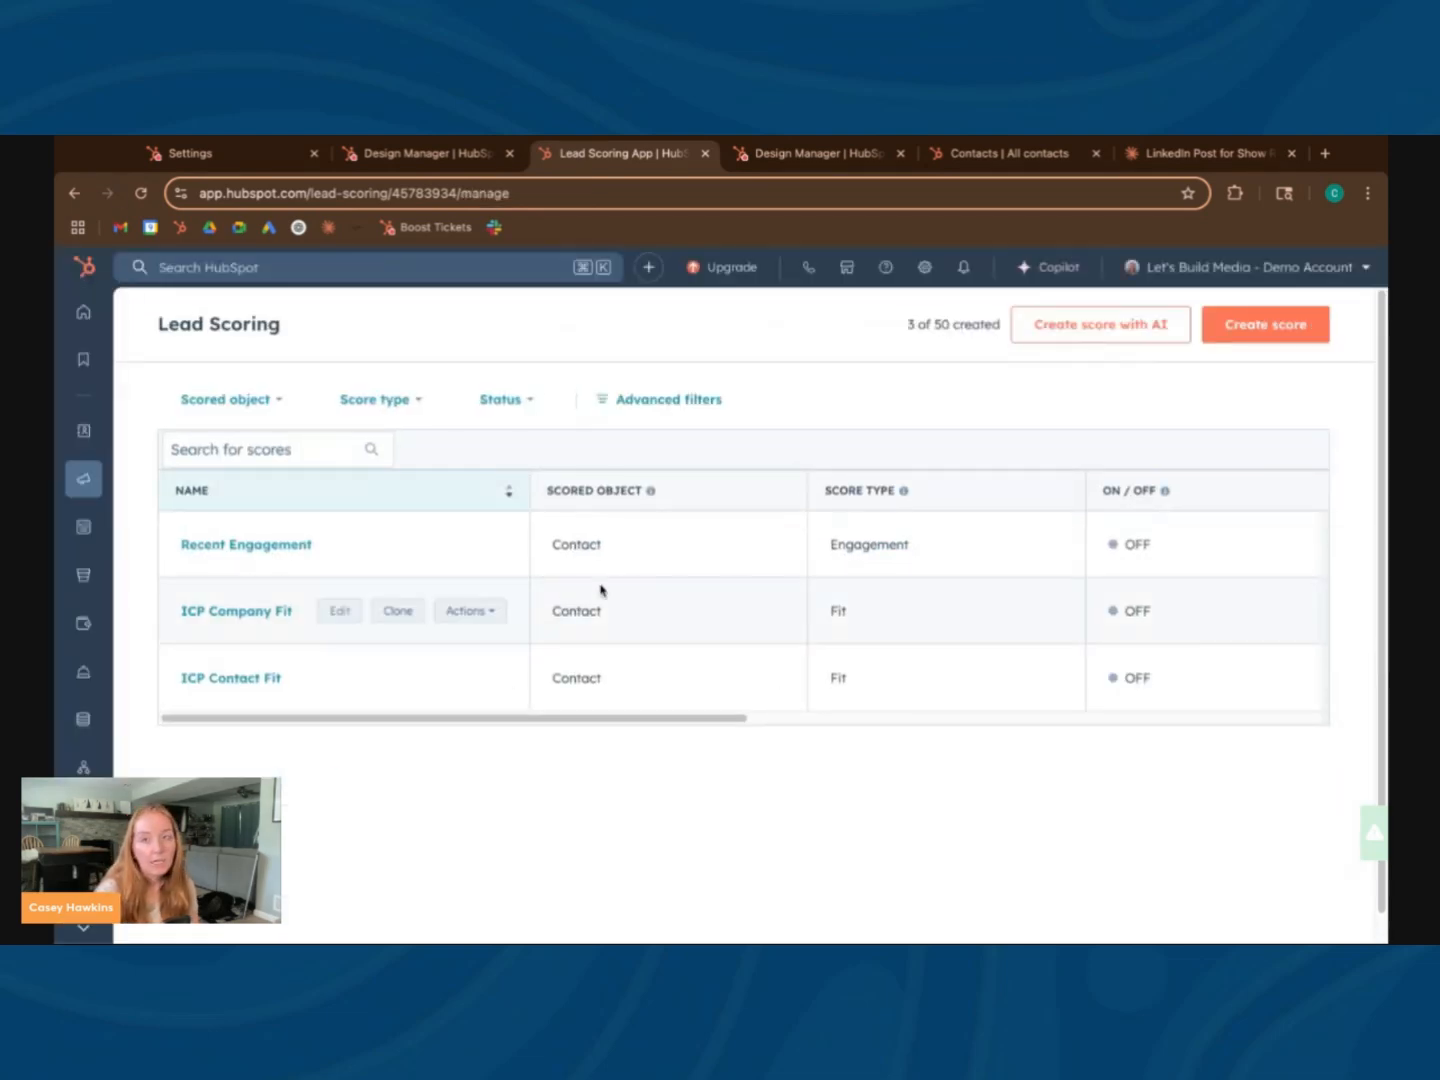
{"action": "left_click", "coordinate": [1280, 337]}
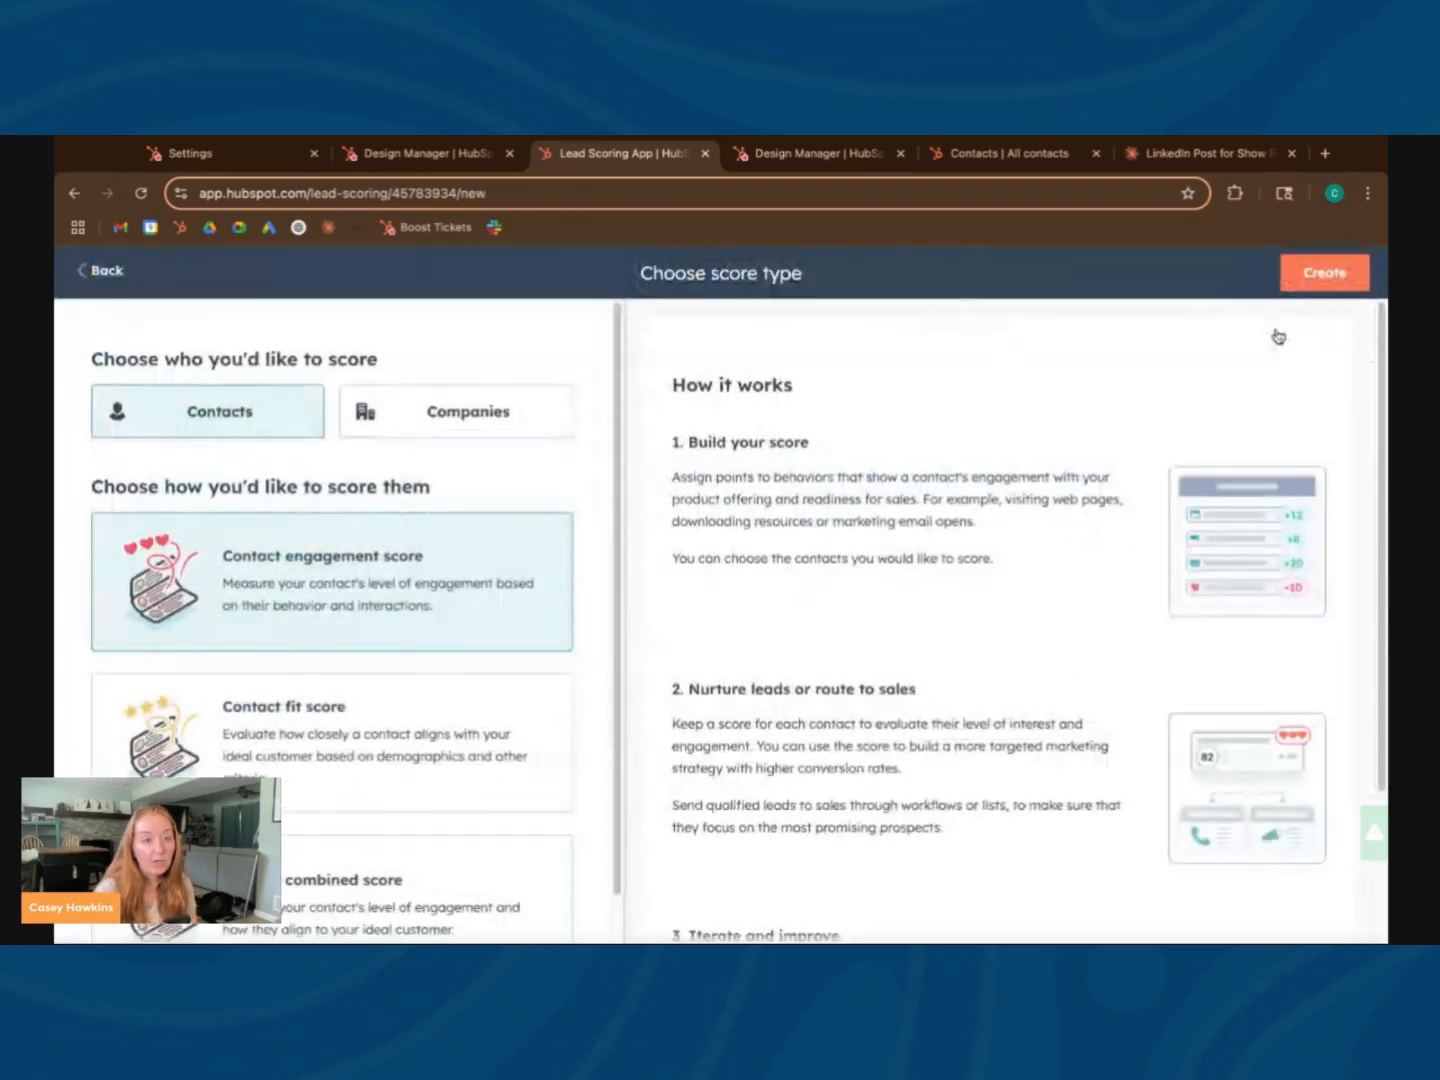
{"action": "scroll", "coordinate": [390, 666], "scroll_direction": "down", "scroll_amount": 1}
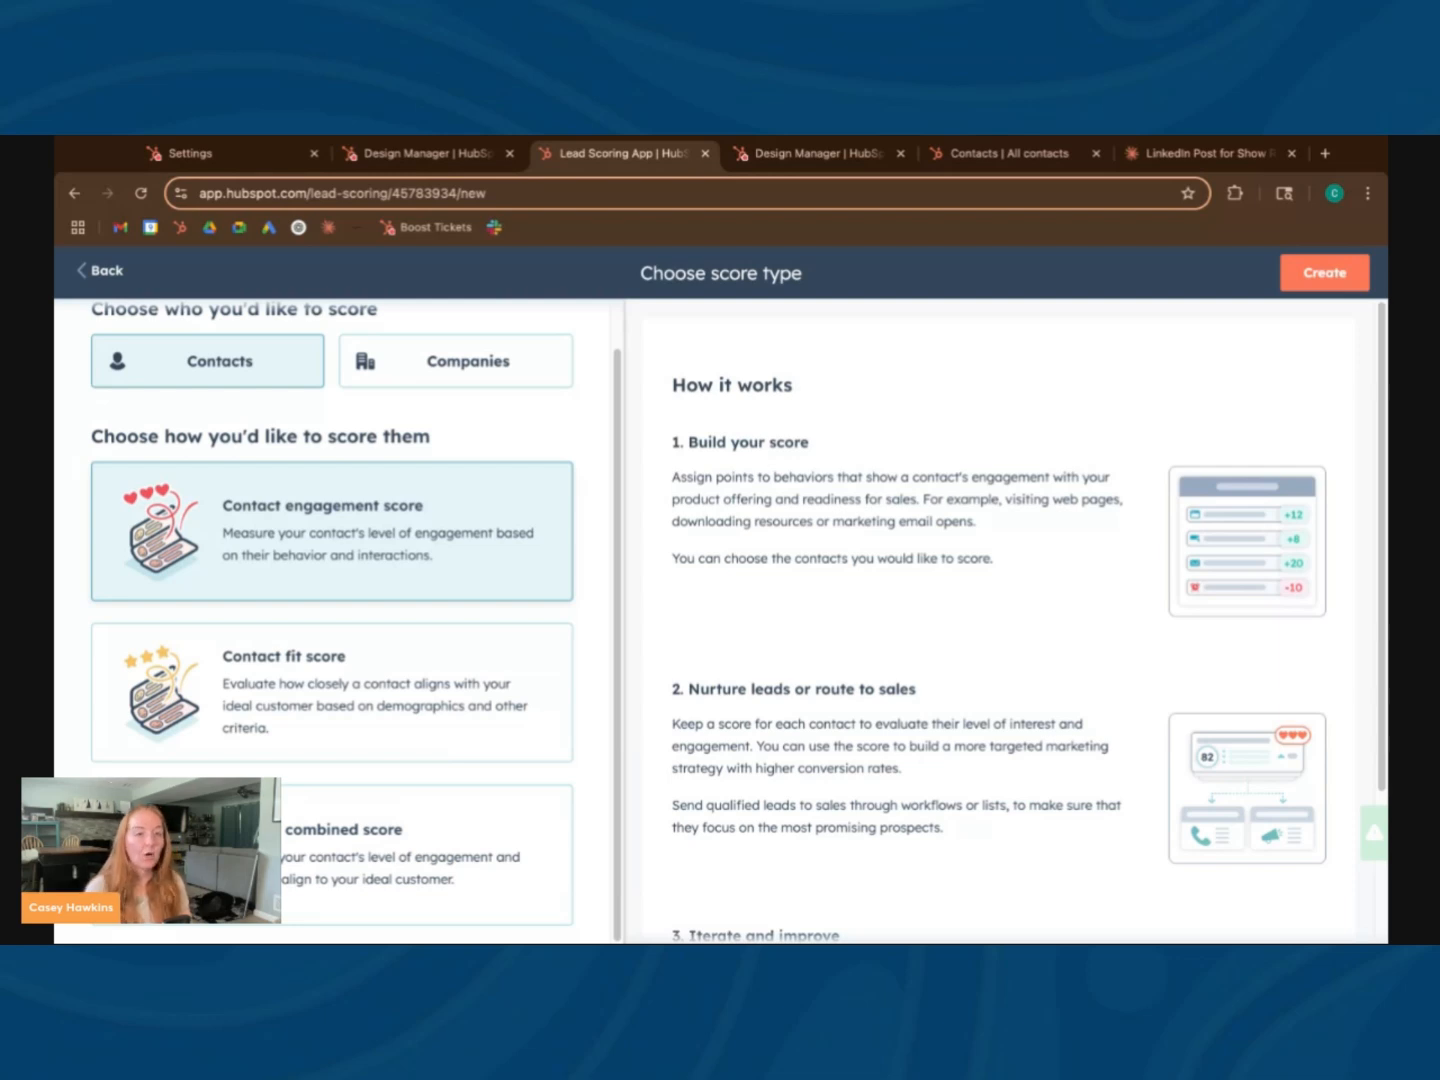
{"action": "left_click", "coordinate": [367, 674]}
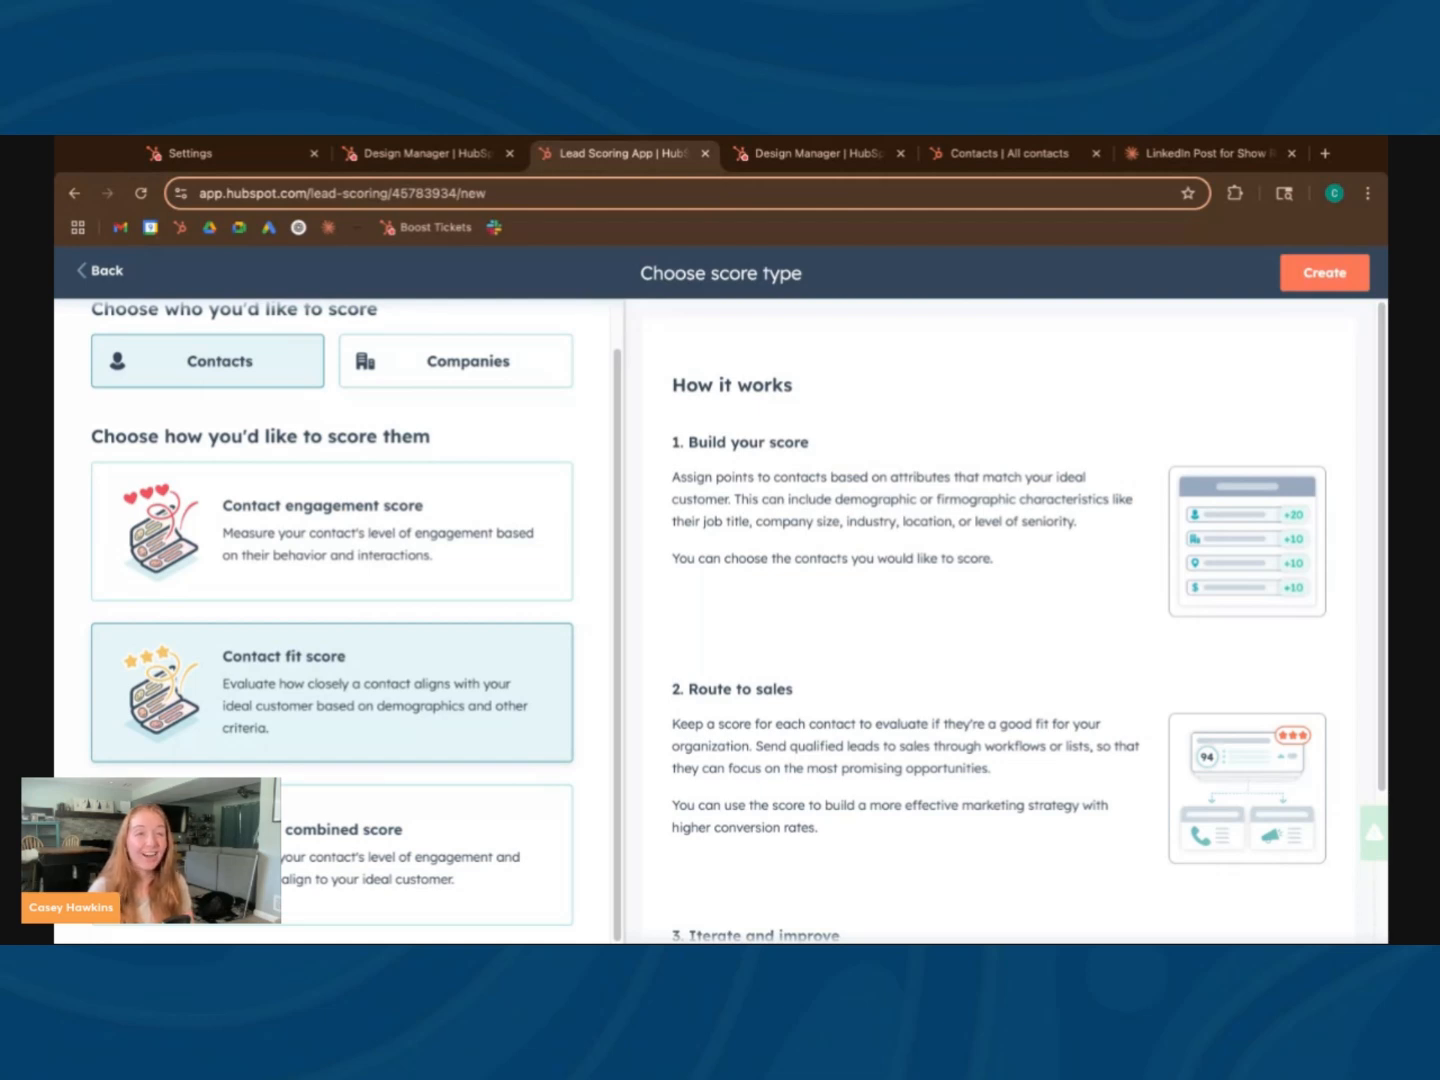
{"action": "left_click", "coordinate": [378, 532]}
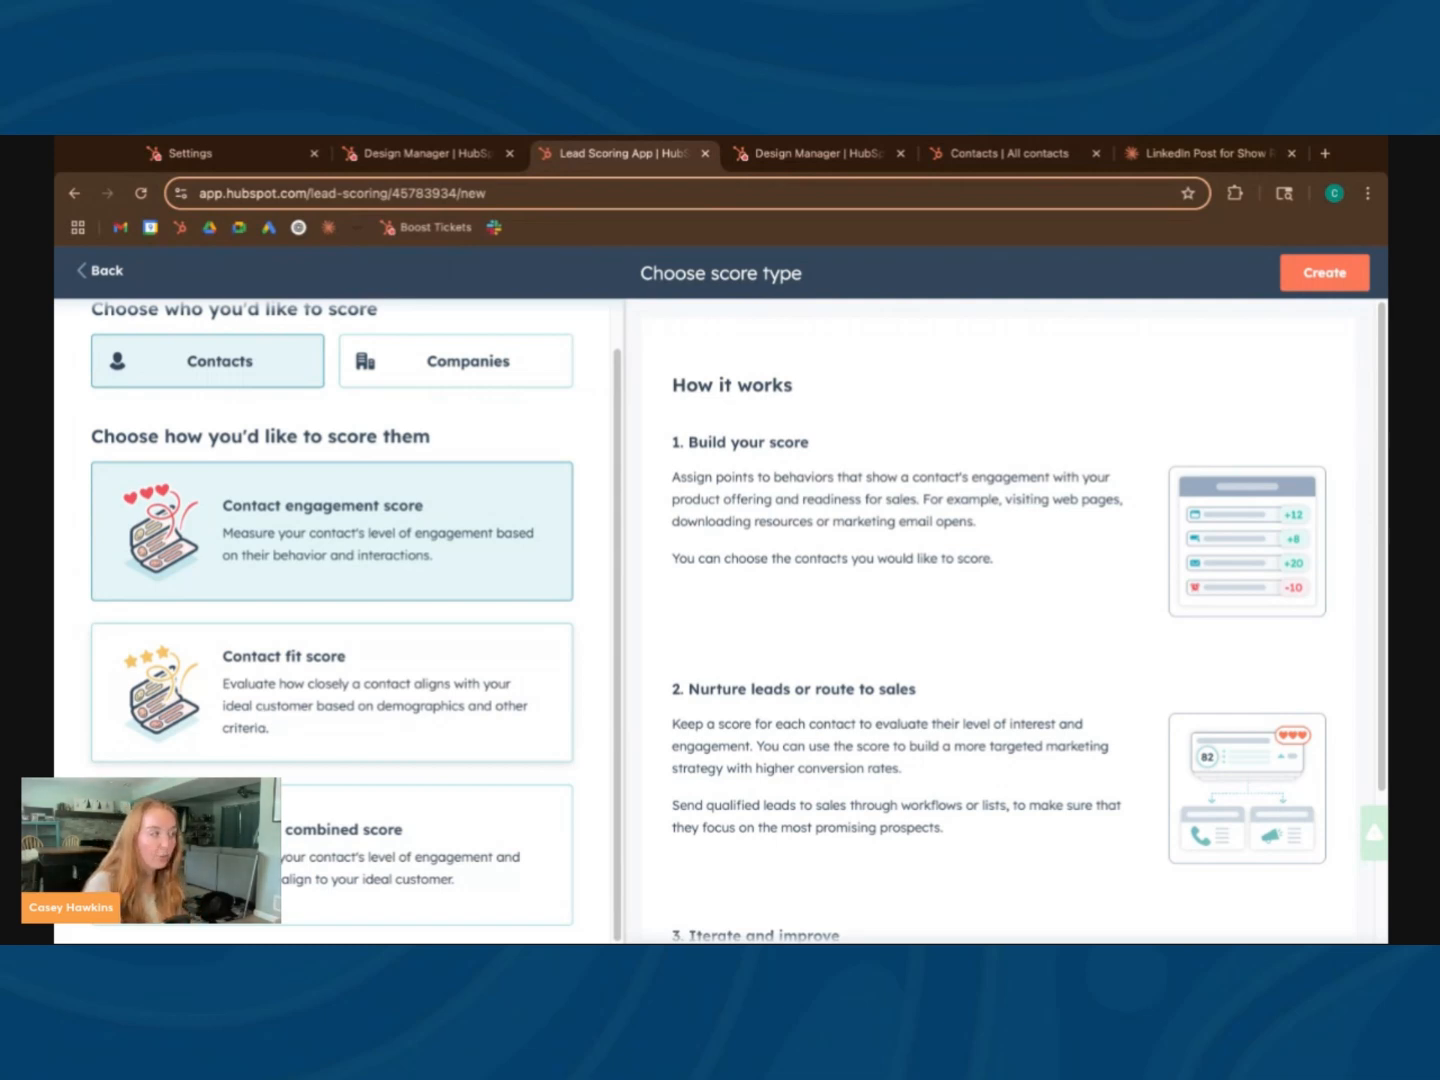
{"action": "left_click", "coordinate": [302, 675]}
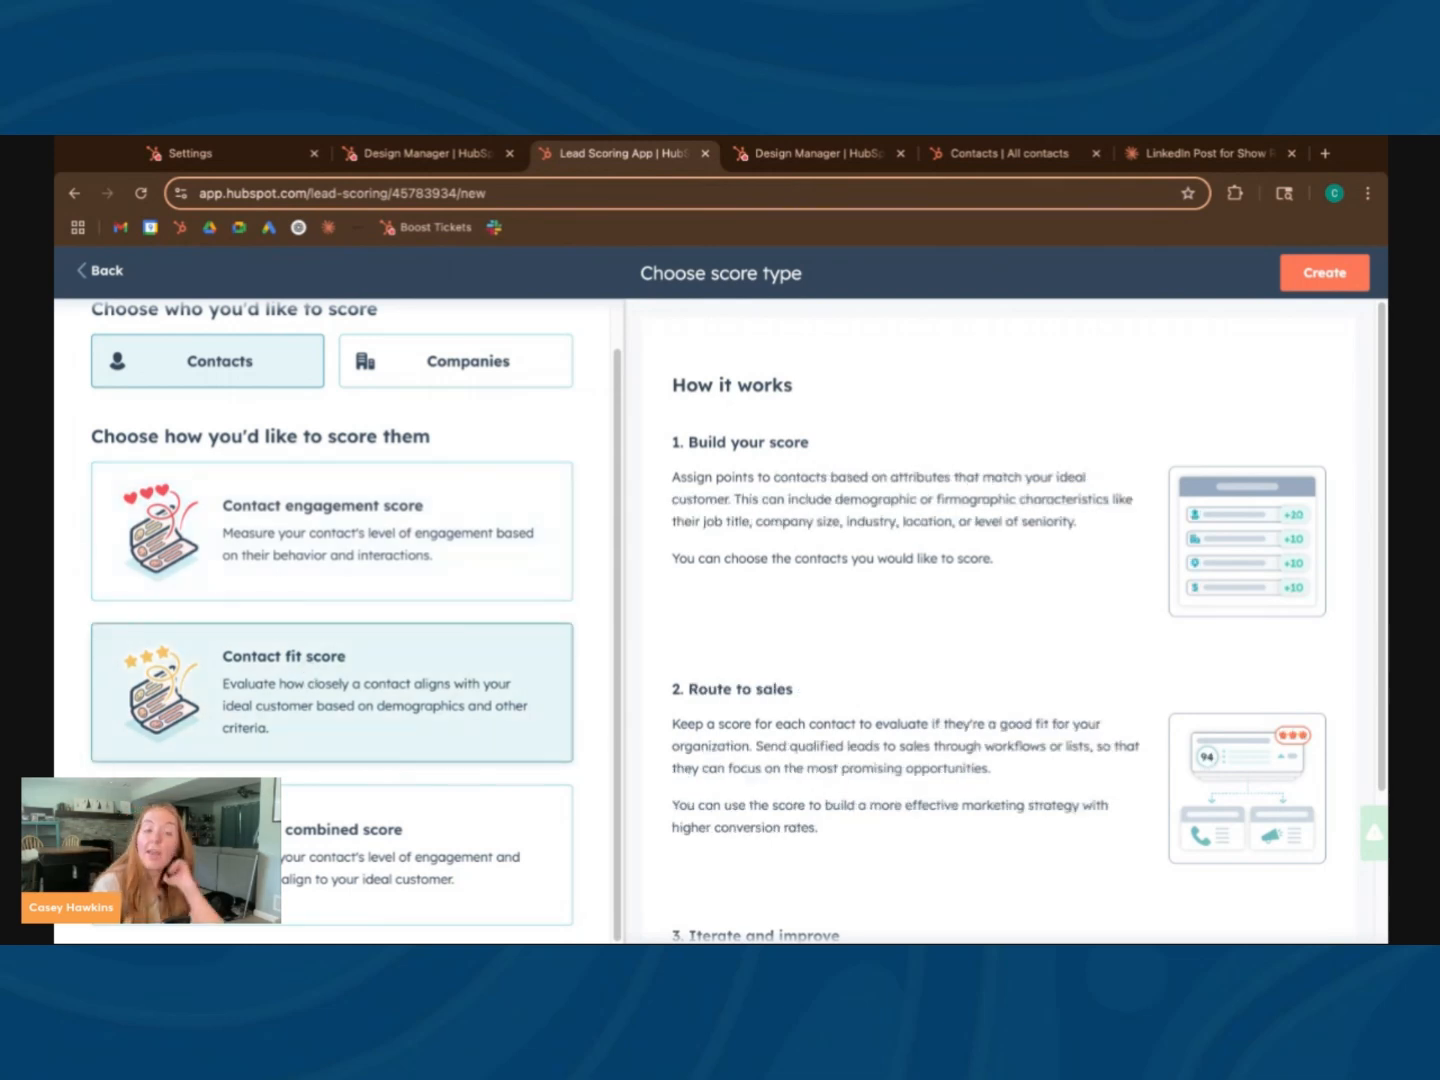
{"action": "left_click", "coordinate": [322, 512]}
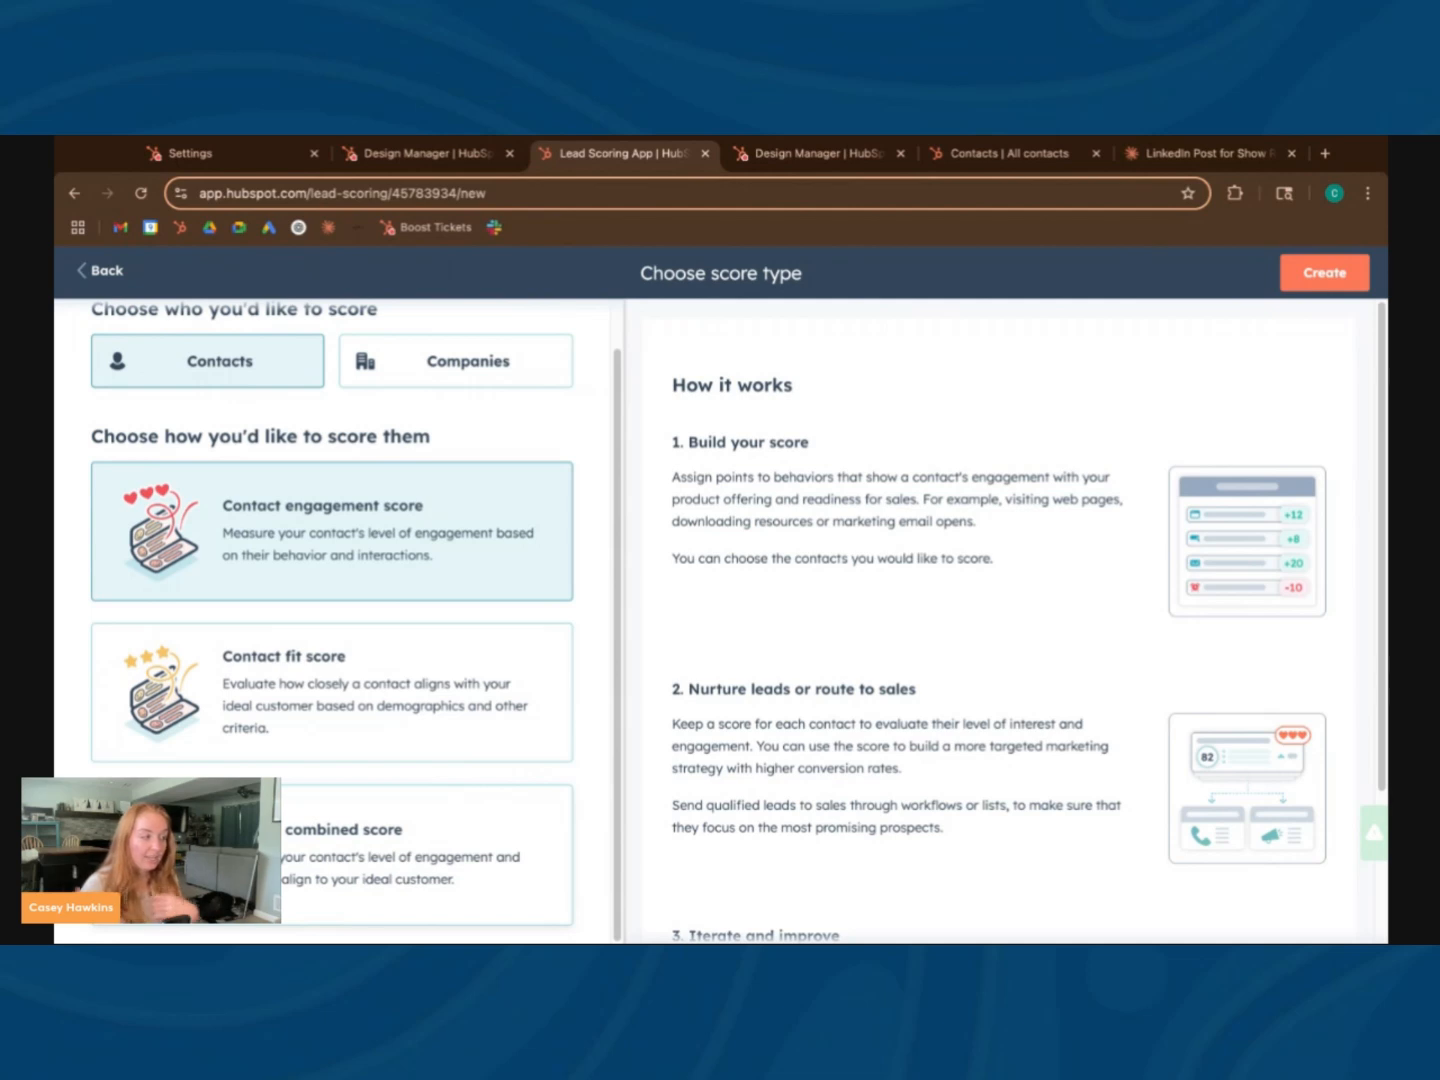
Create a contact fit score and name it Negative Fit
{"action": "left_click", "coordinate": [391, 686]}
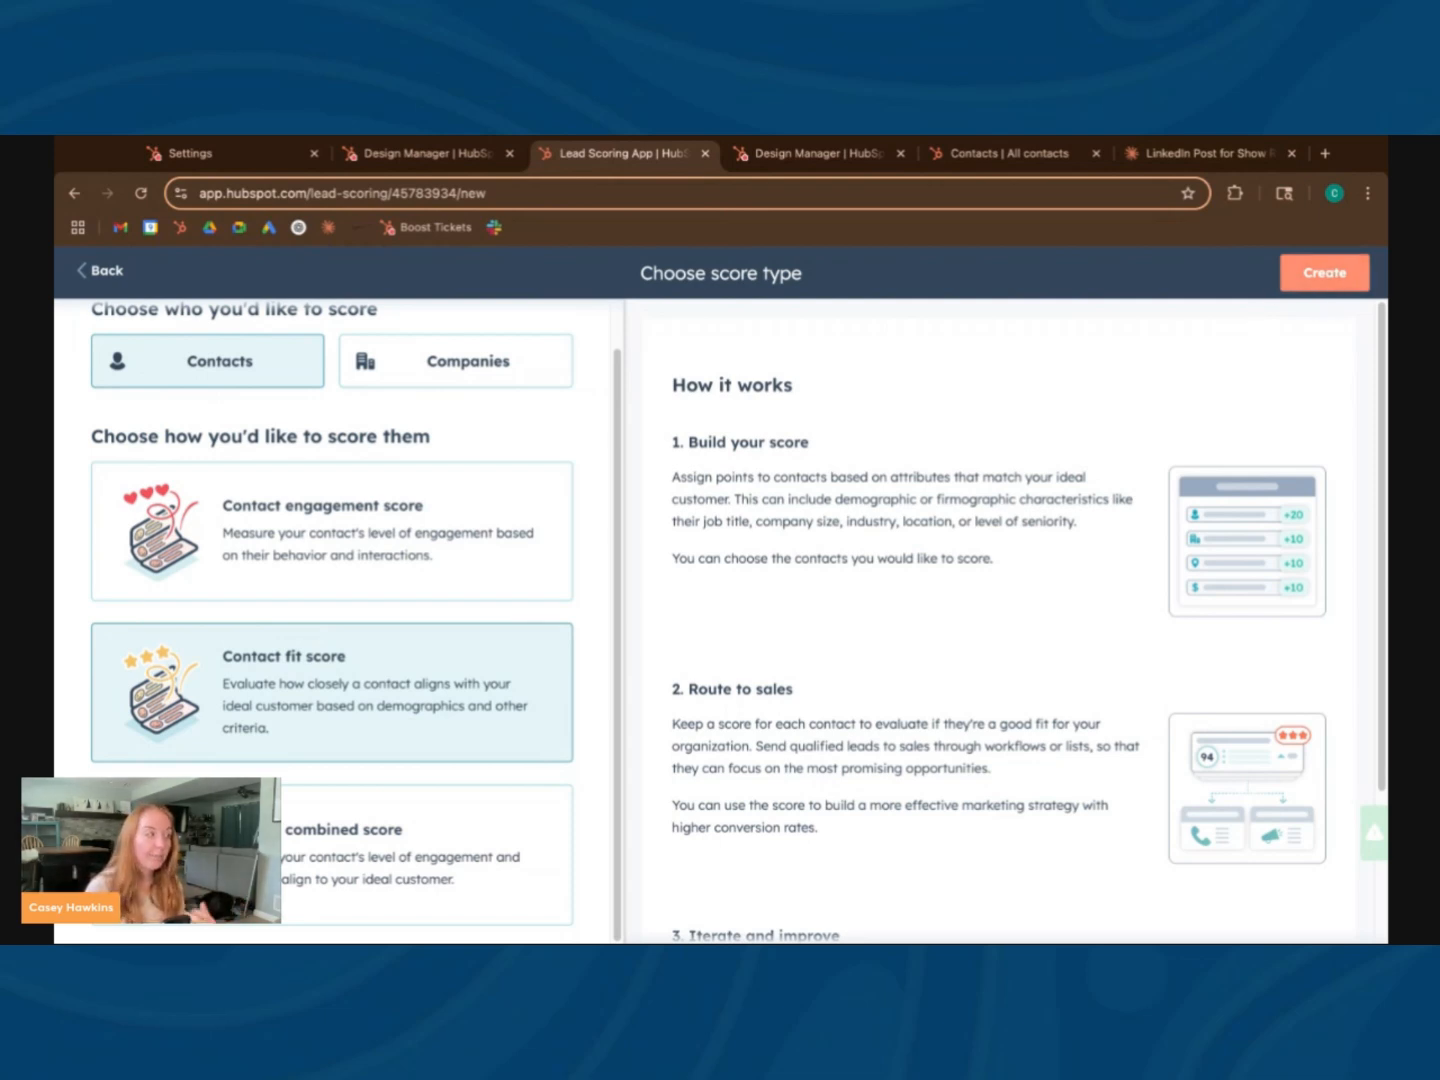
{"action": "left_click", "coordinate": [1324, 272]}
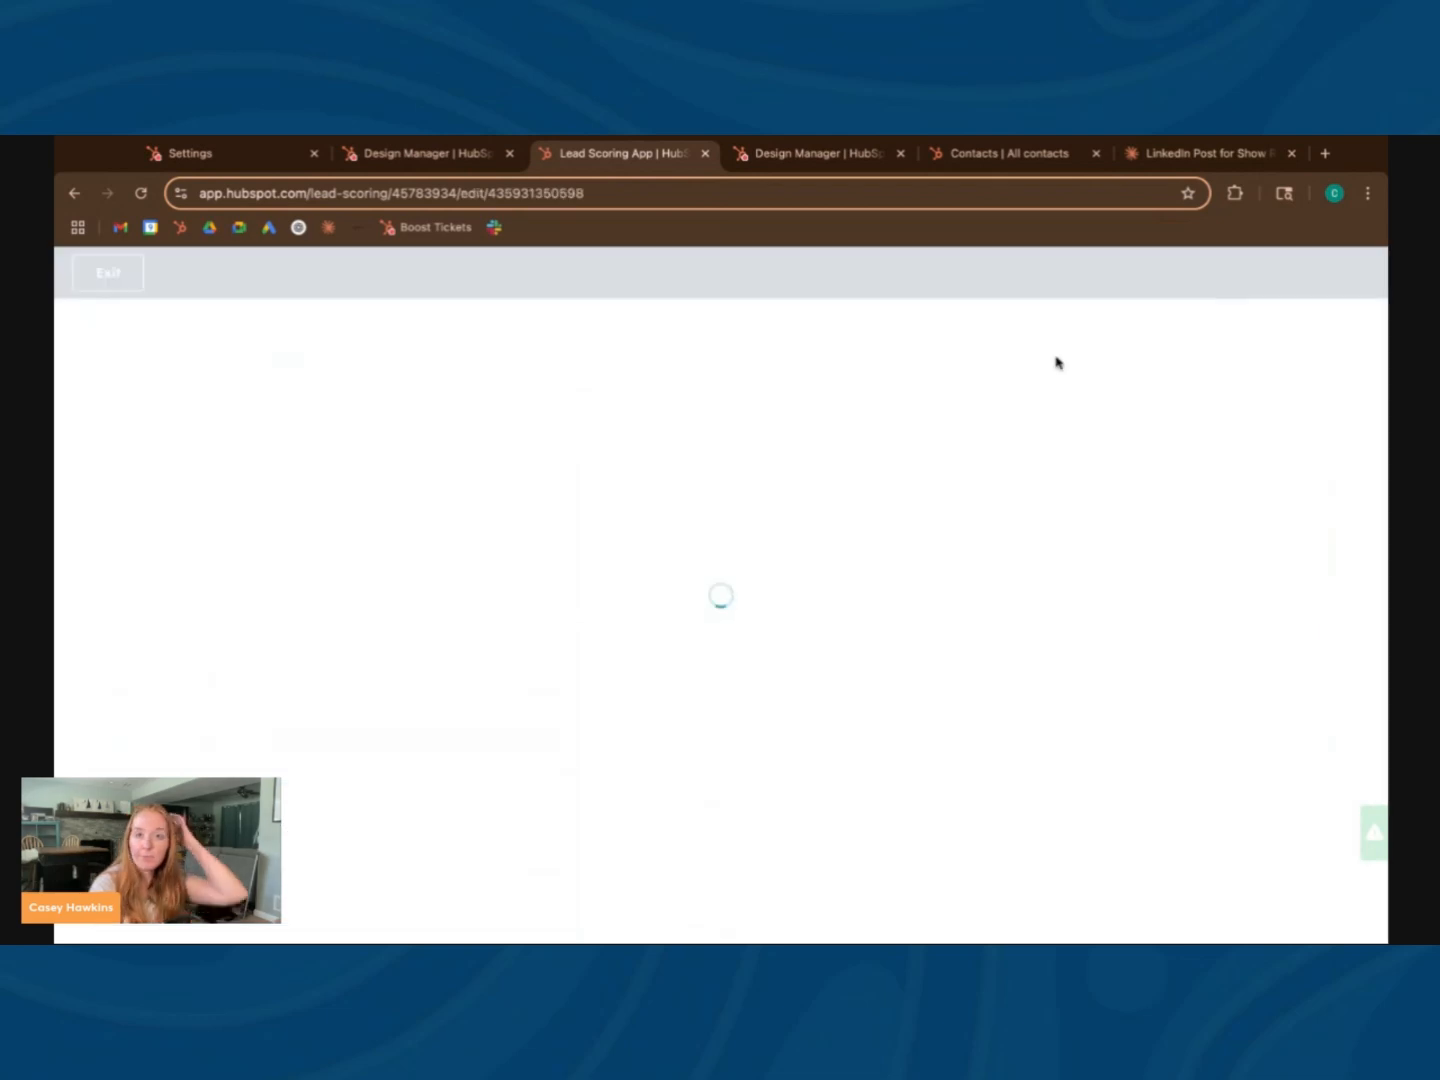
{"action": "left_click", "coordinate": [765, 275]}
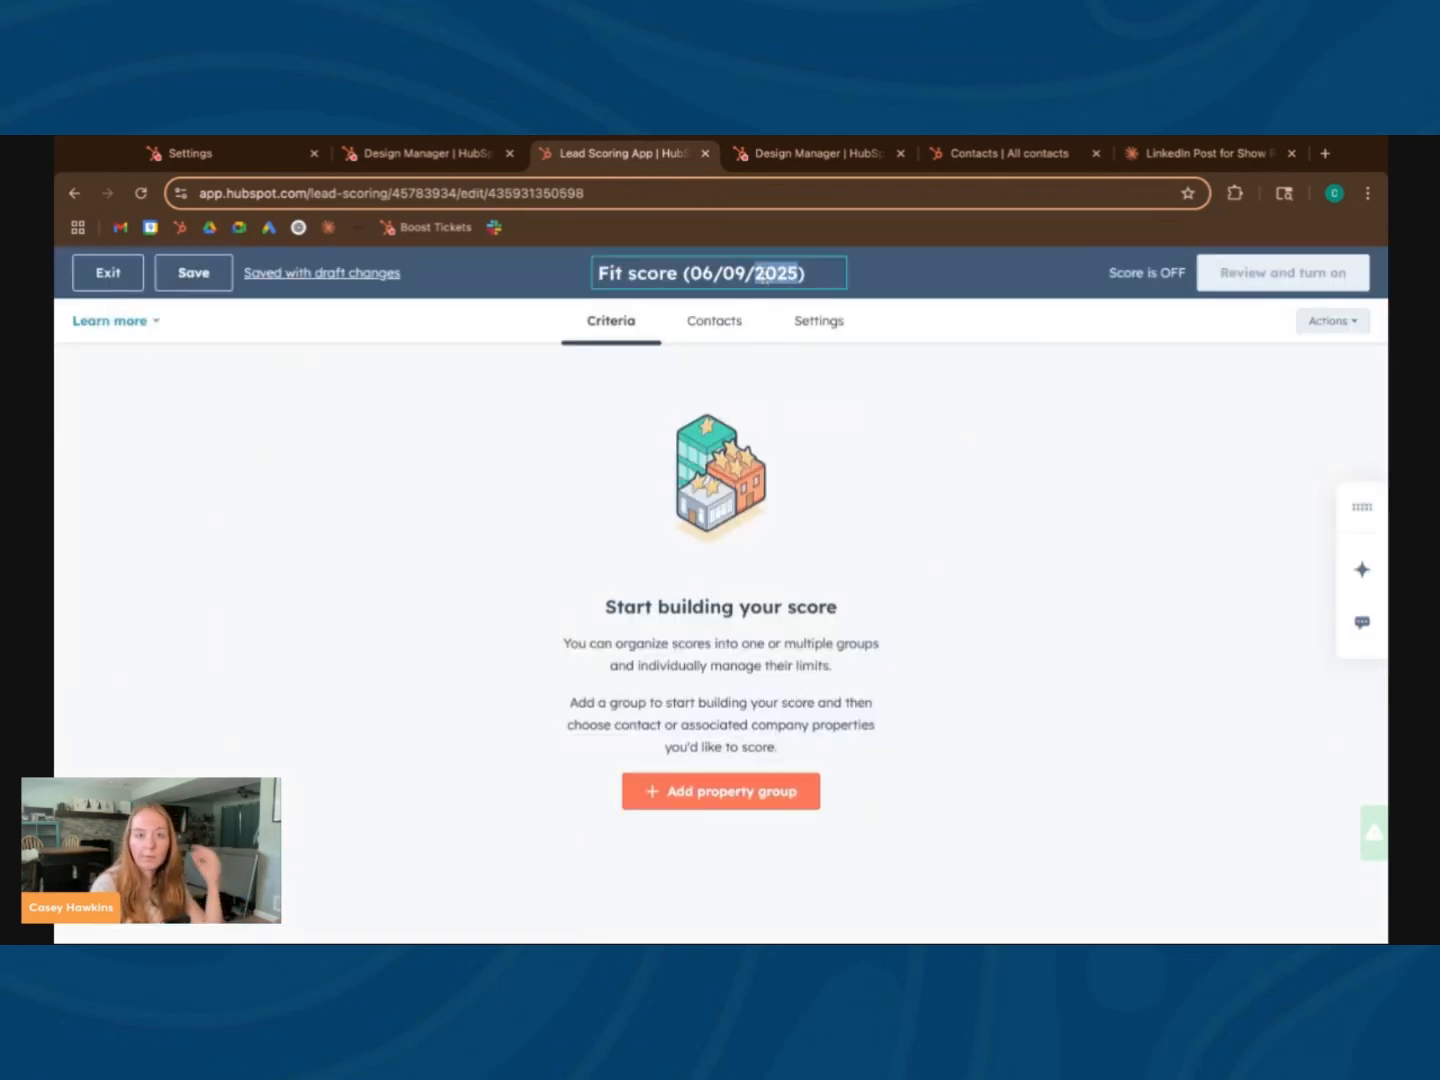
{"action": "triple_click", "coordinate": [765, 275]}
{"action": "type", "text": "Negative Fit"}
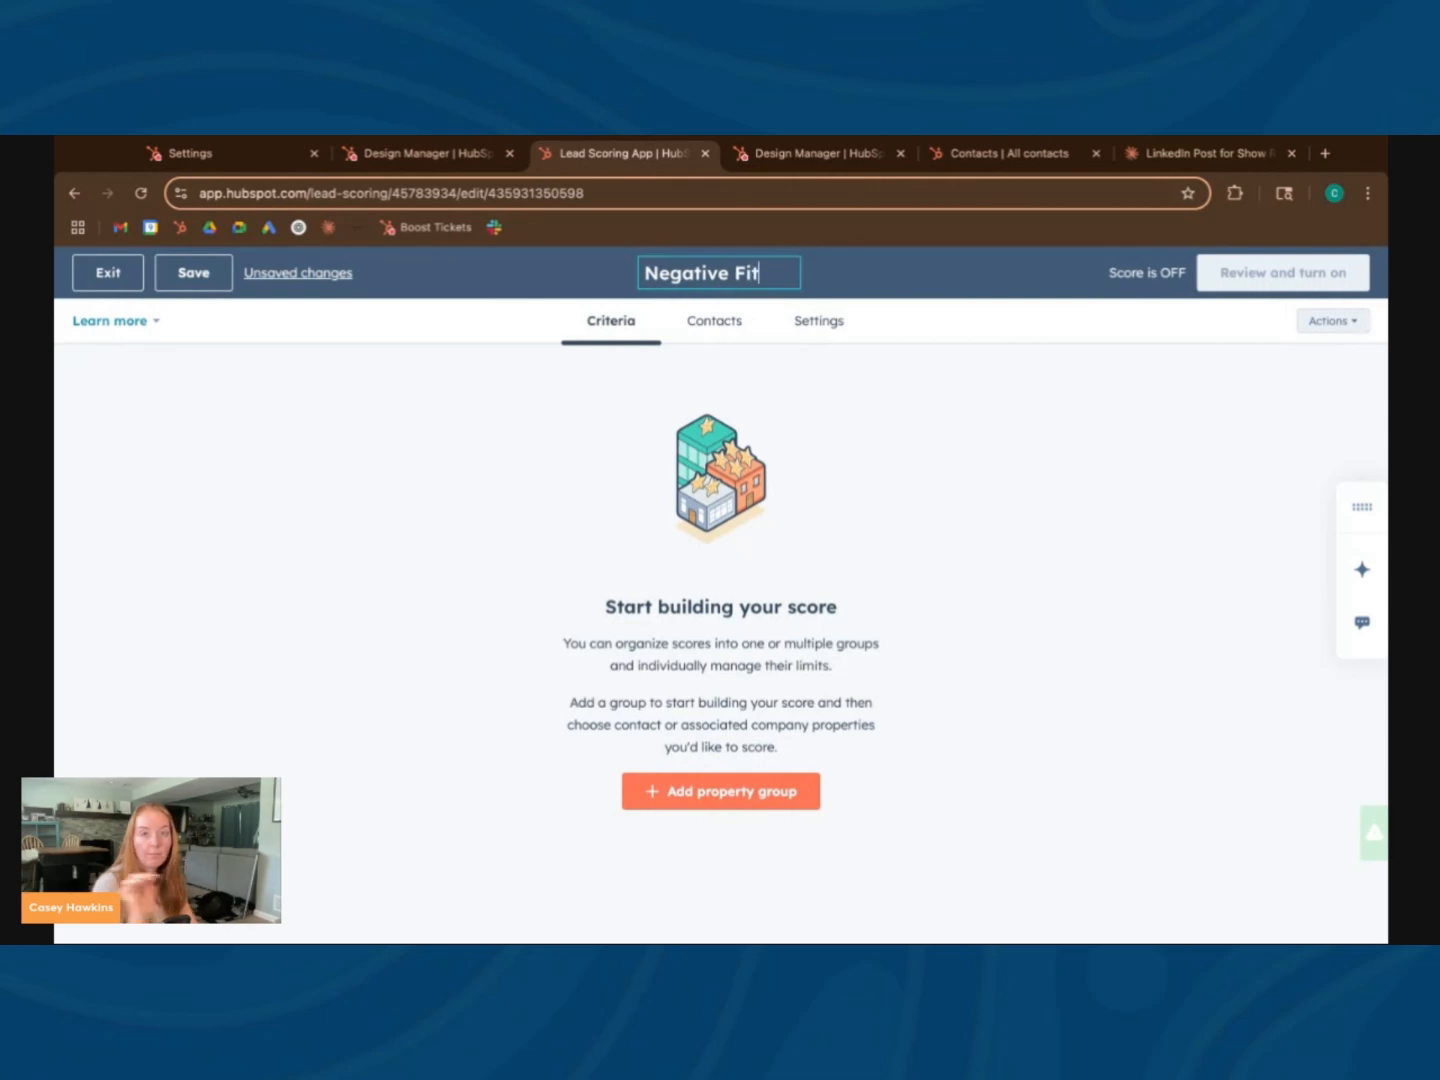
Add a property group to the Negative Fit score with Contact as its object
{"action": "left_click", "coordinate": [740, 793]}
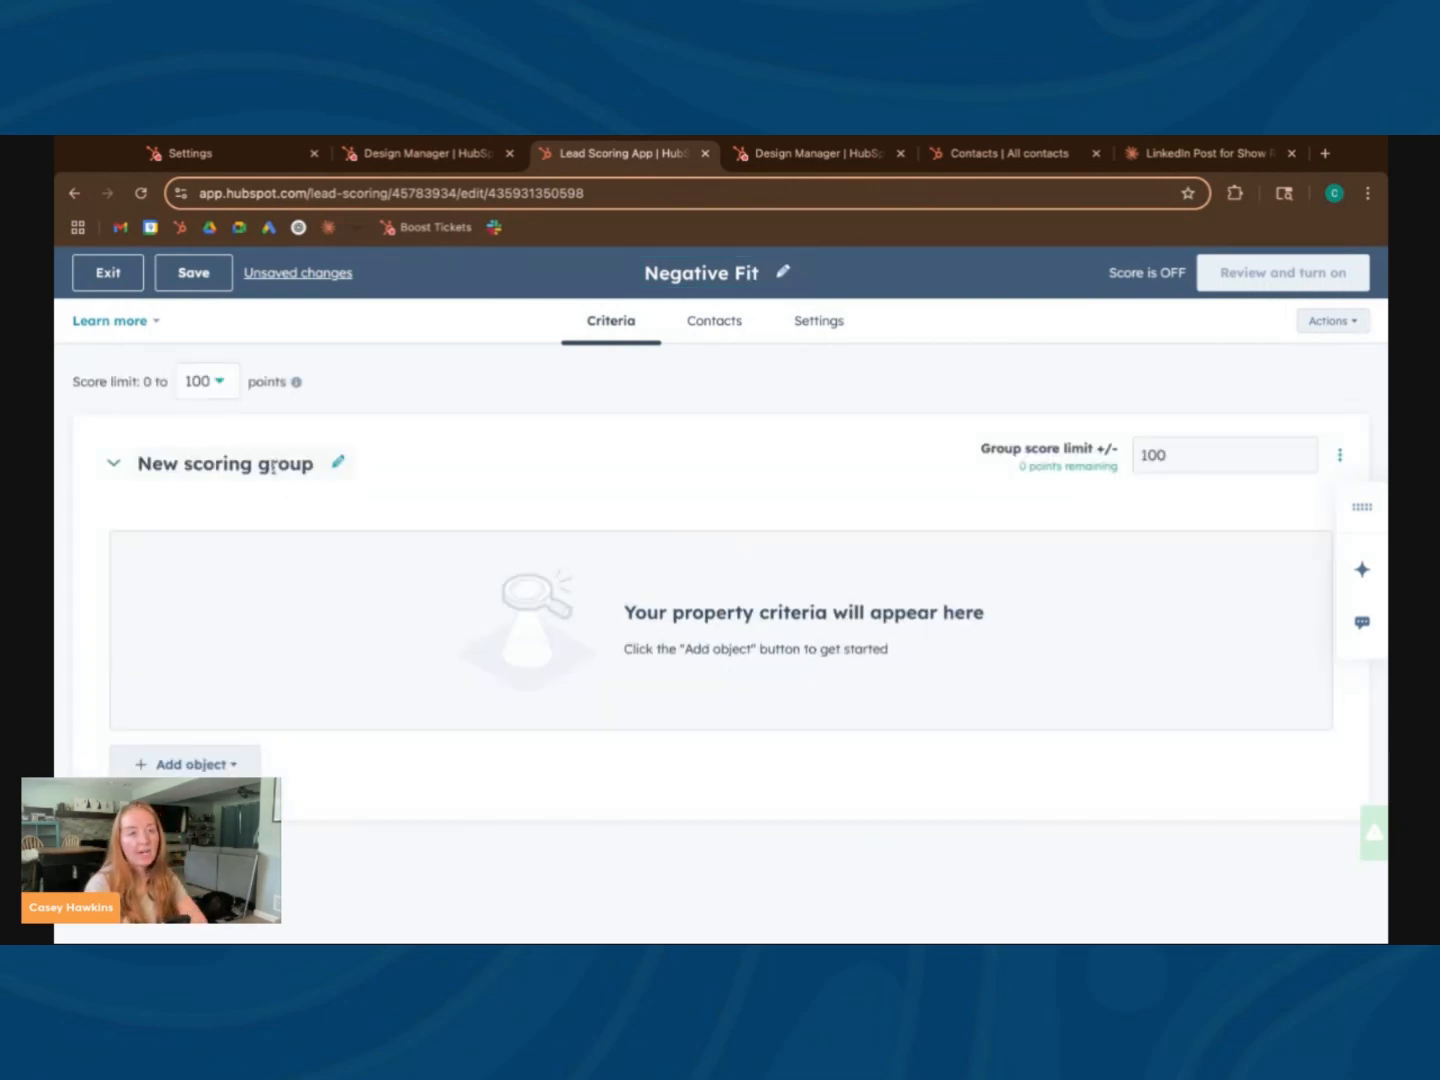
{"action": "left_click", "coordinate": [233, 765]}
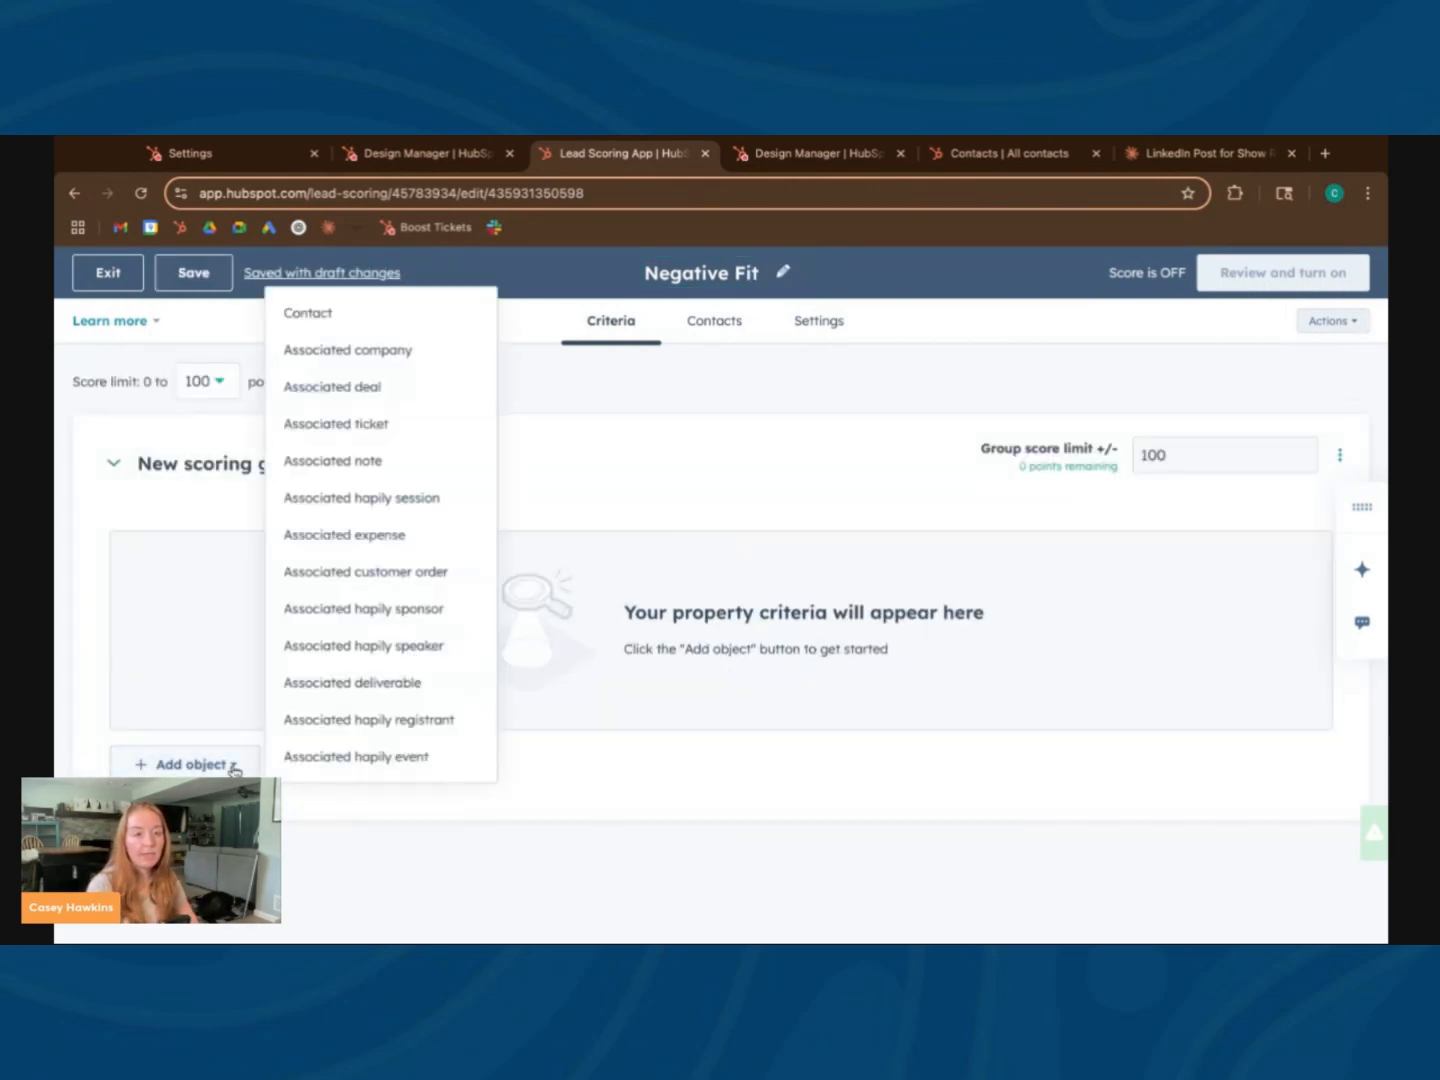
{"action": "left_click", "coordinate": [319, 313]}
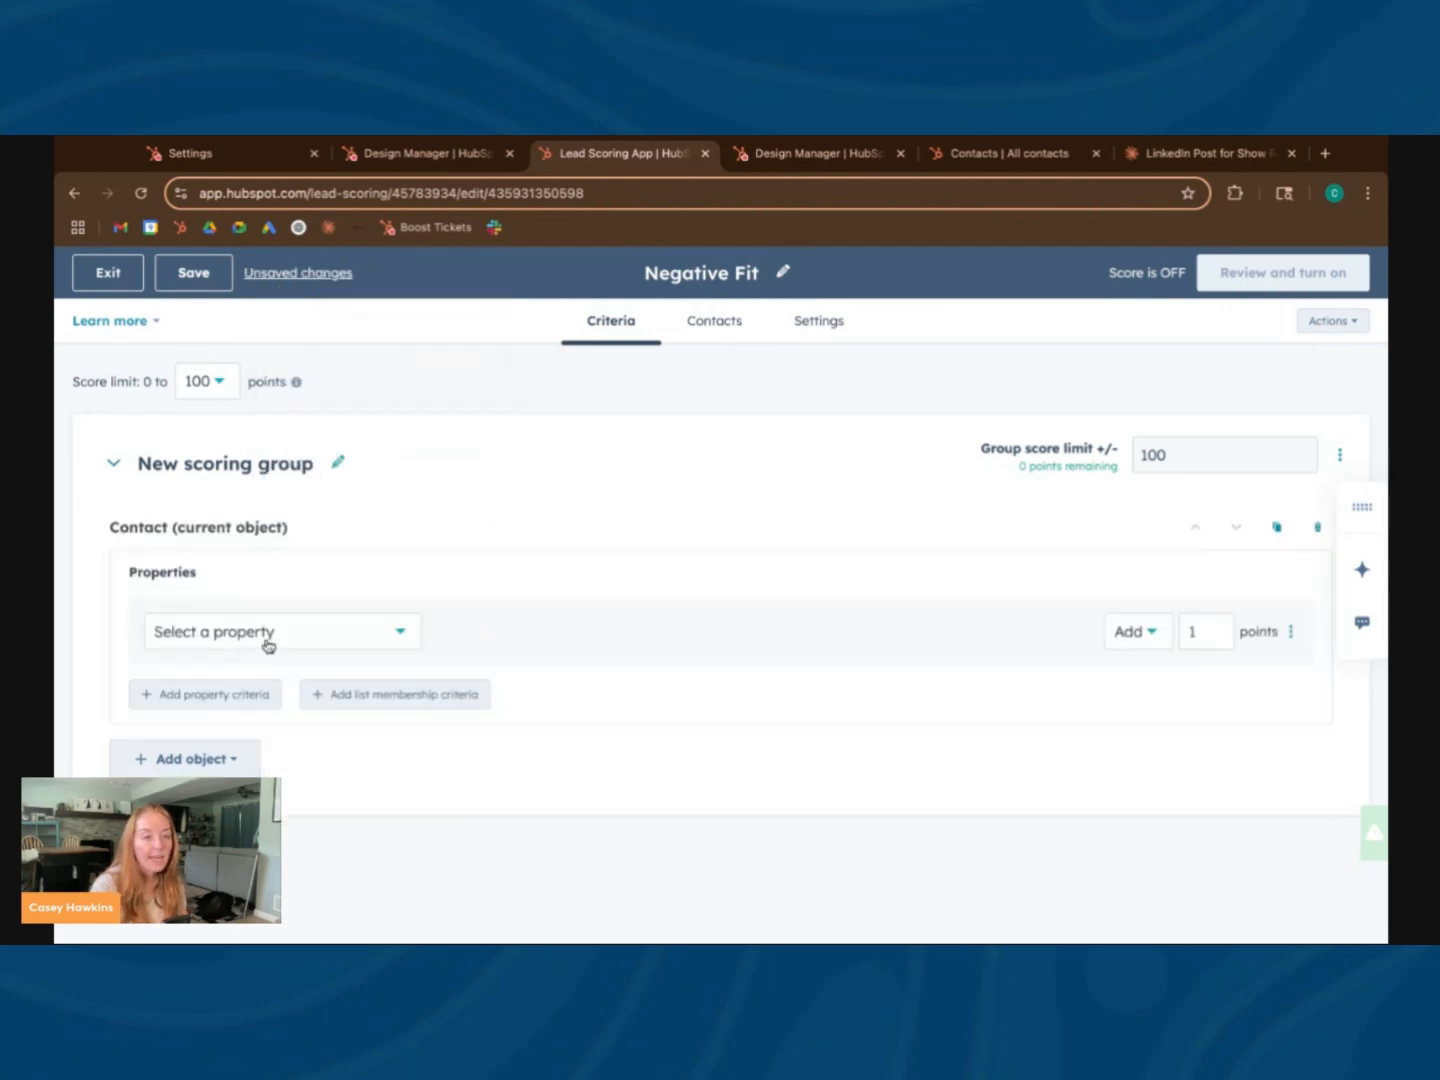
Set the first contact criterion to Country/Region is equal to any of Australia
{"action": "left_click", "coordinate": [265, 640]}
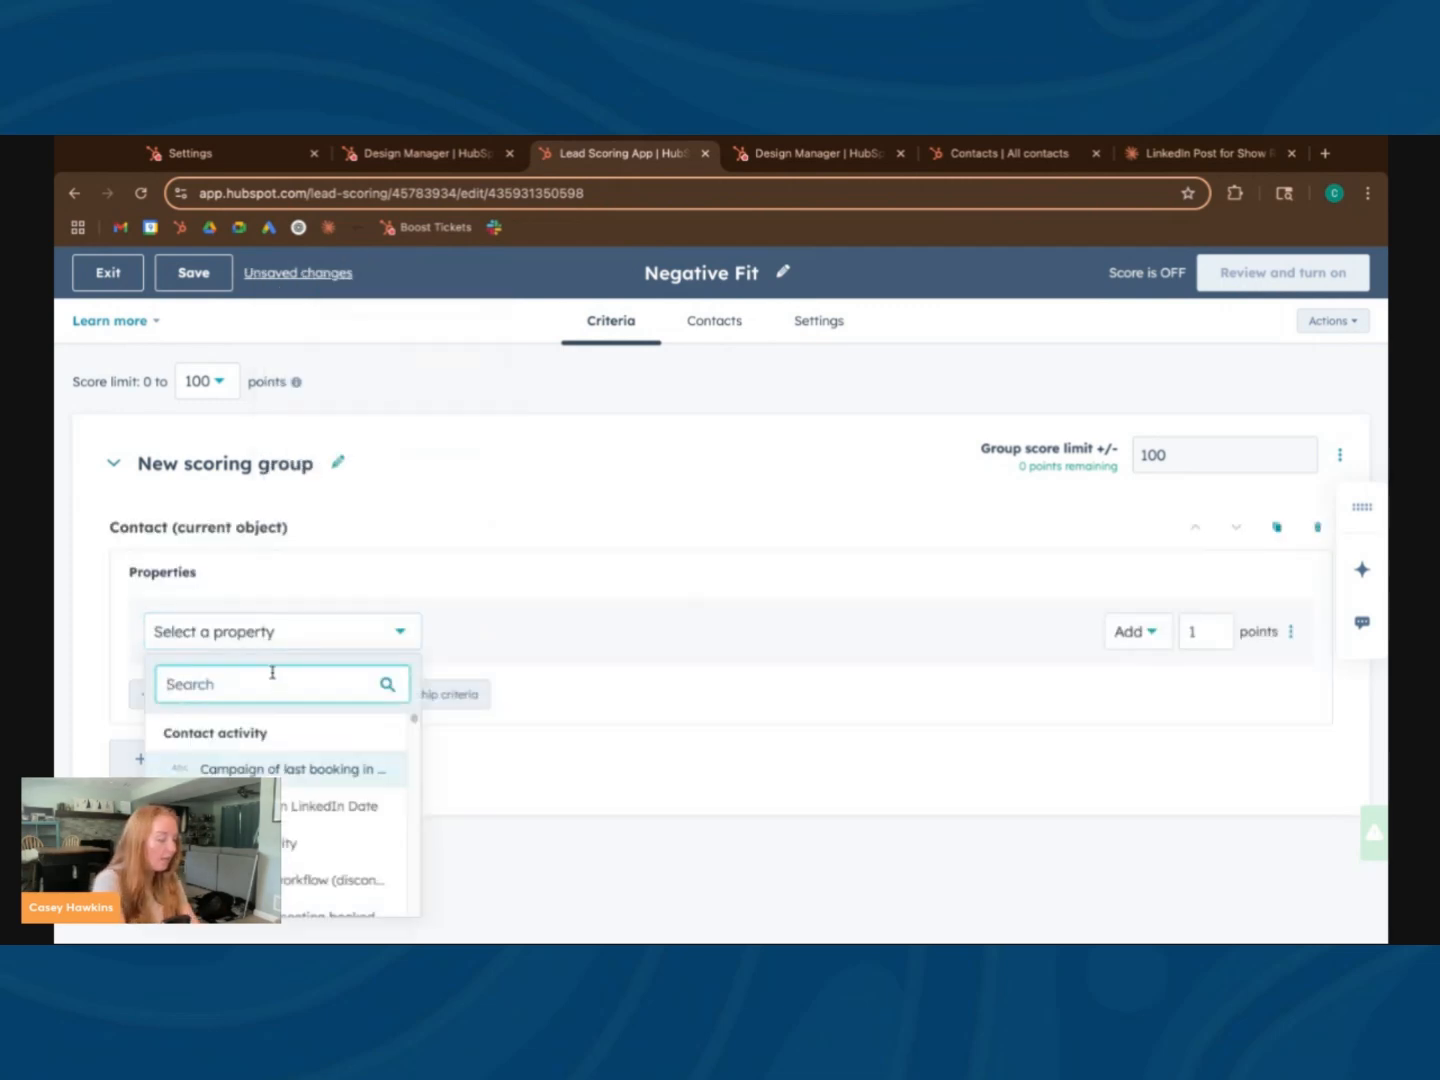
{"action": "type", "text": "count"}
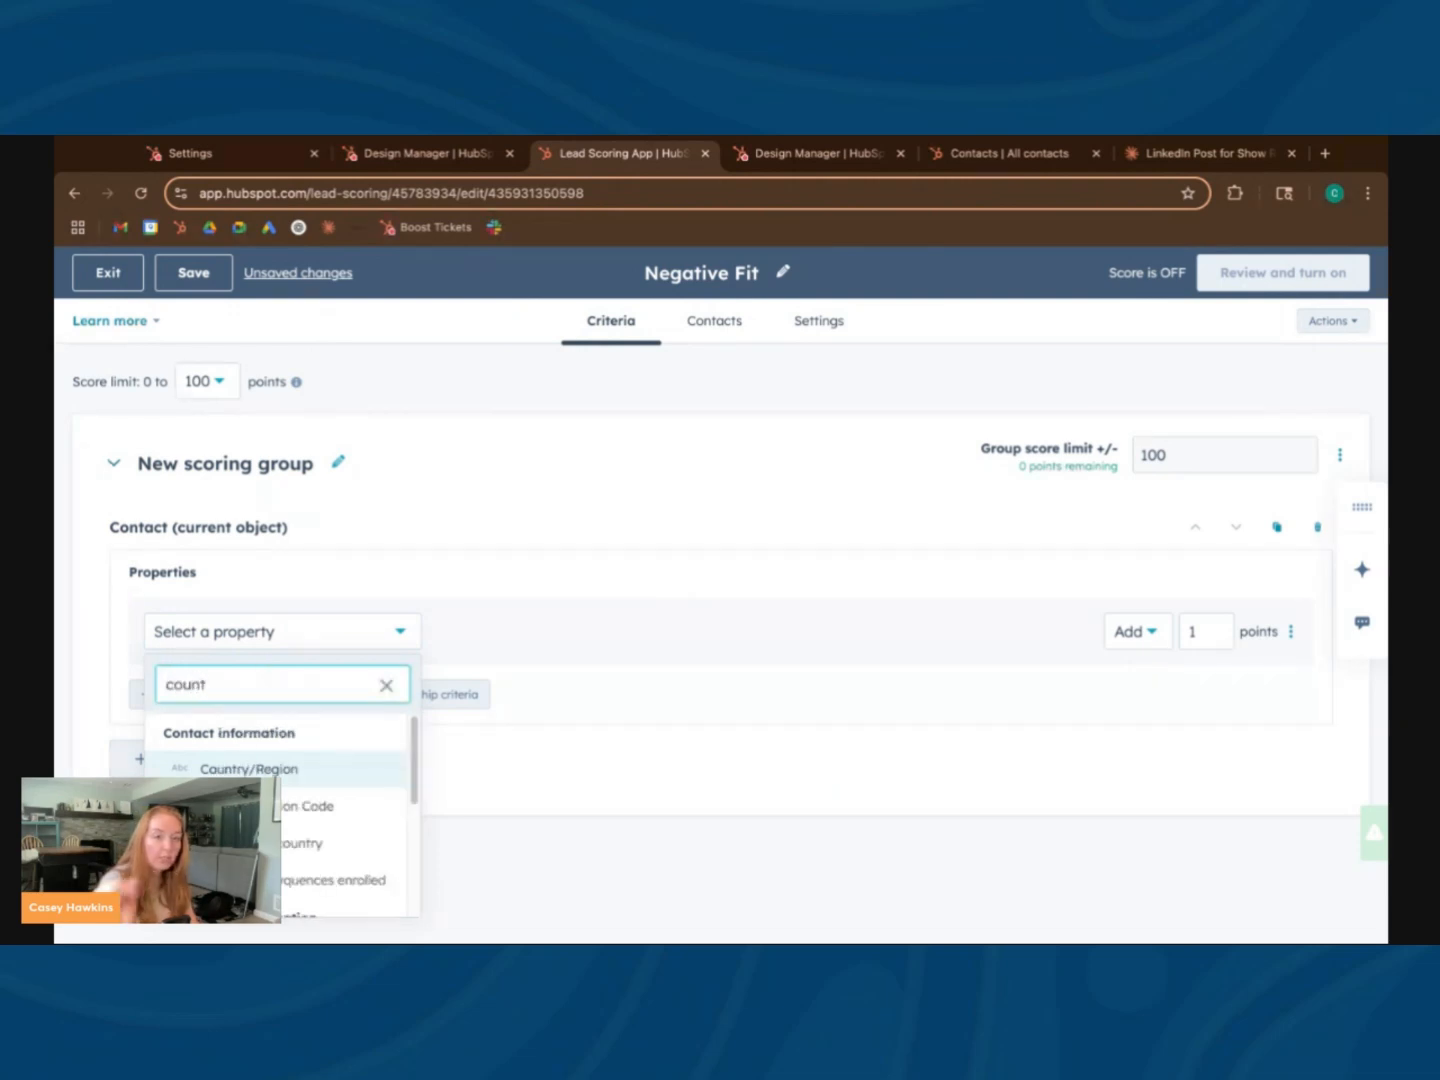
{"action": "left_click", "coordinate": [291, 768]}
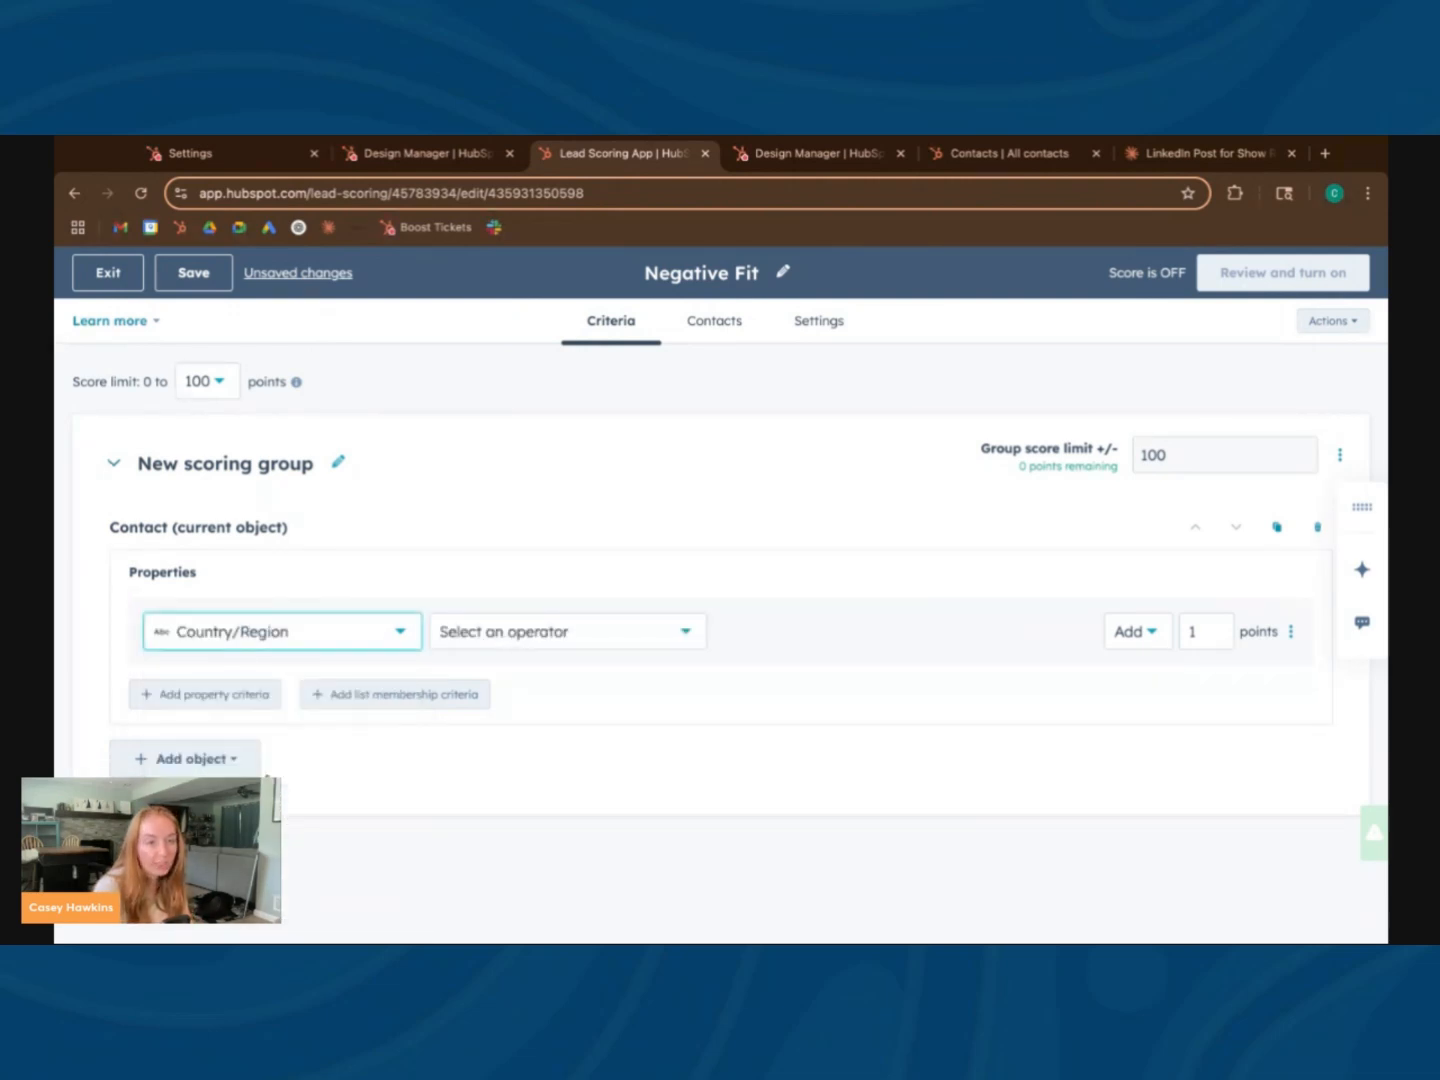
{"action": "left_click", "coordinate": [467, 641]}
{"action": "left_click", "coordinate": [554, 734]}
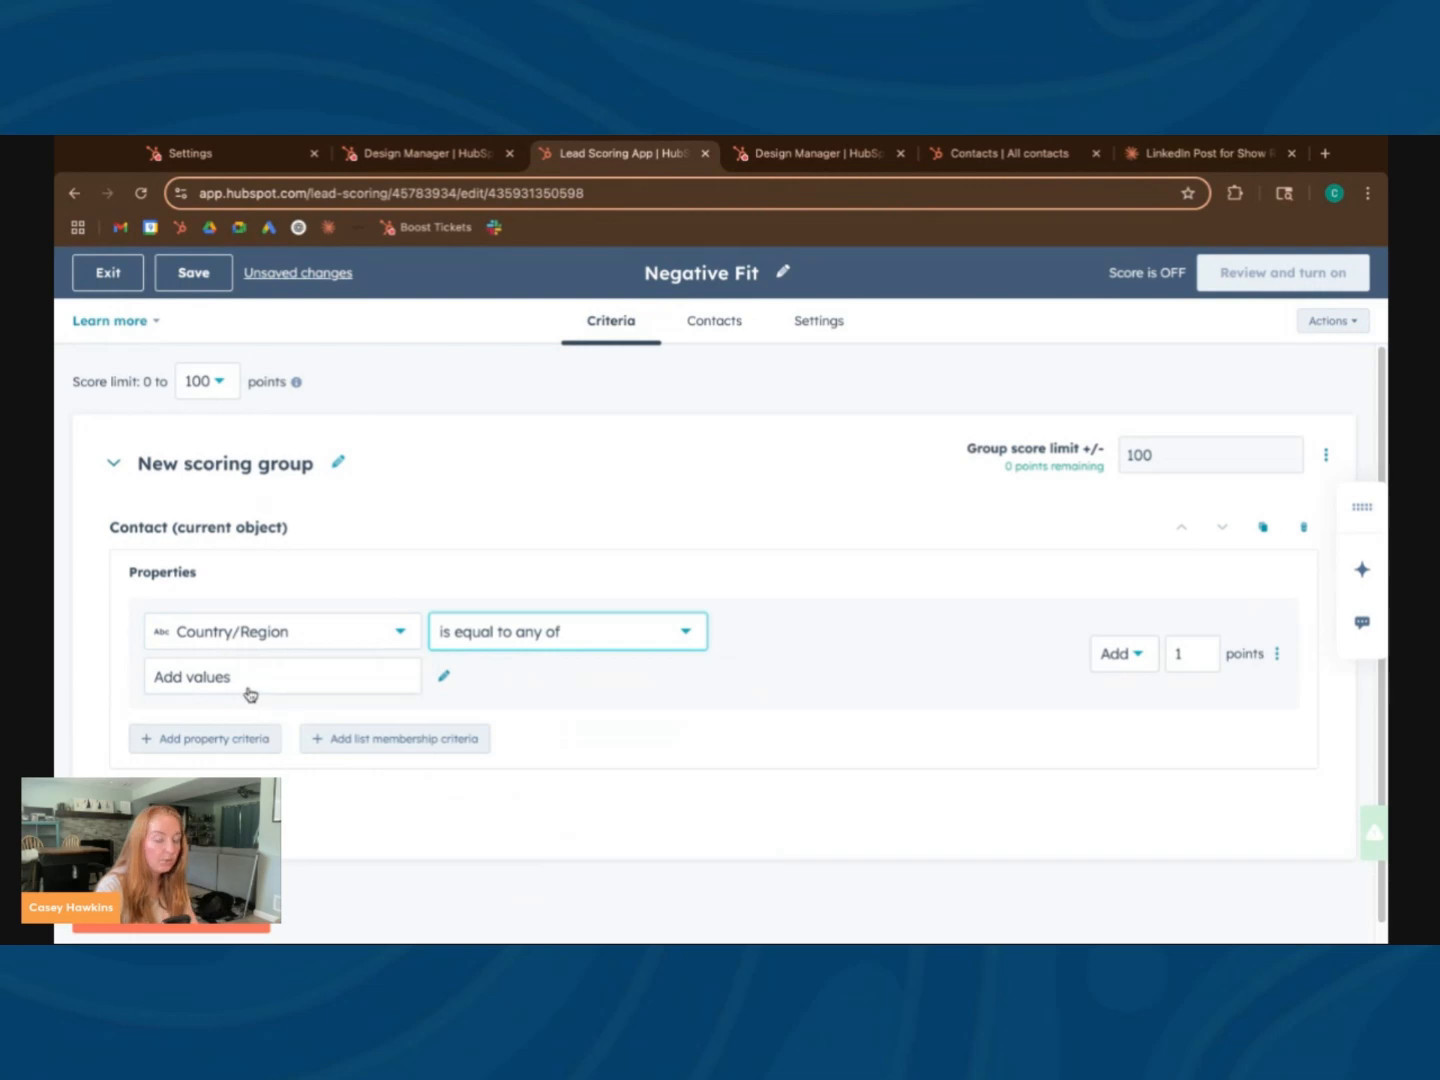
{"action": "key", "text": "super+Tab"}
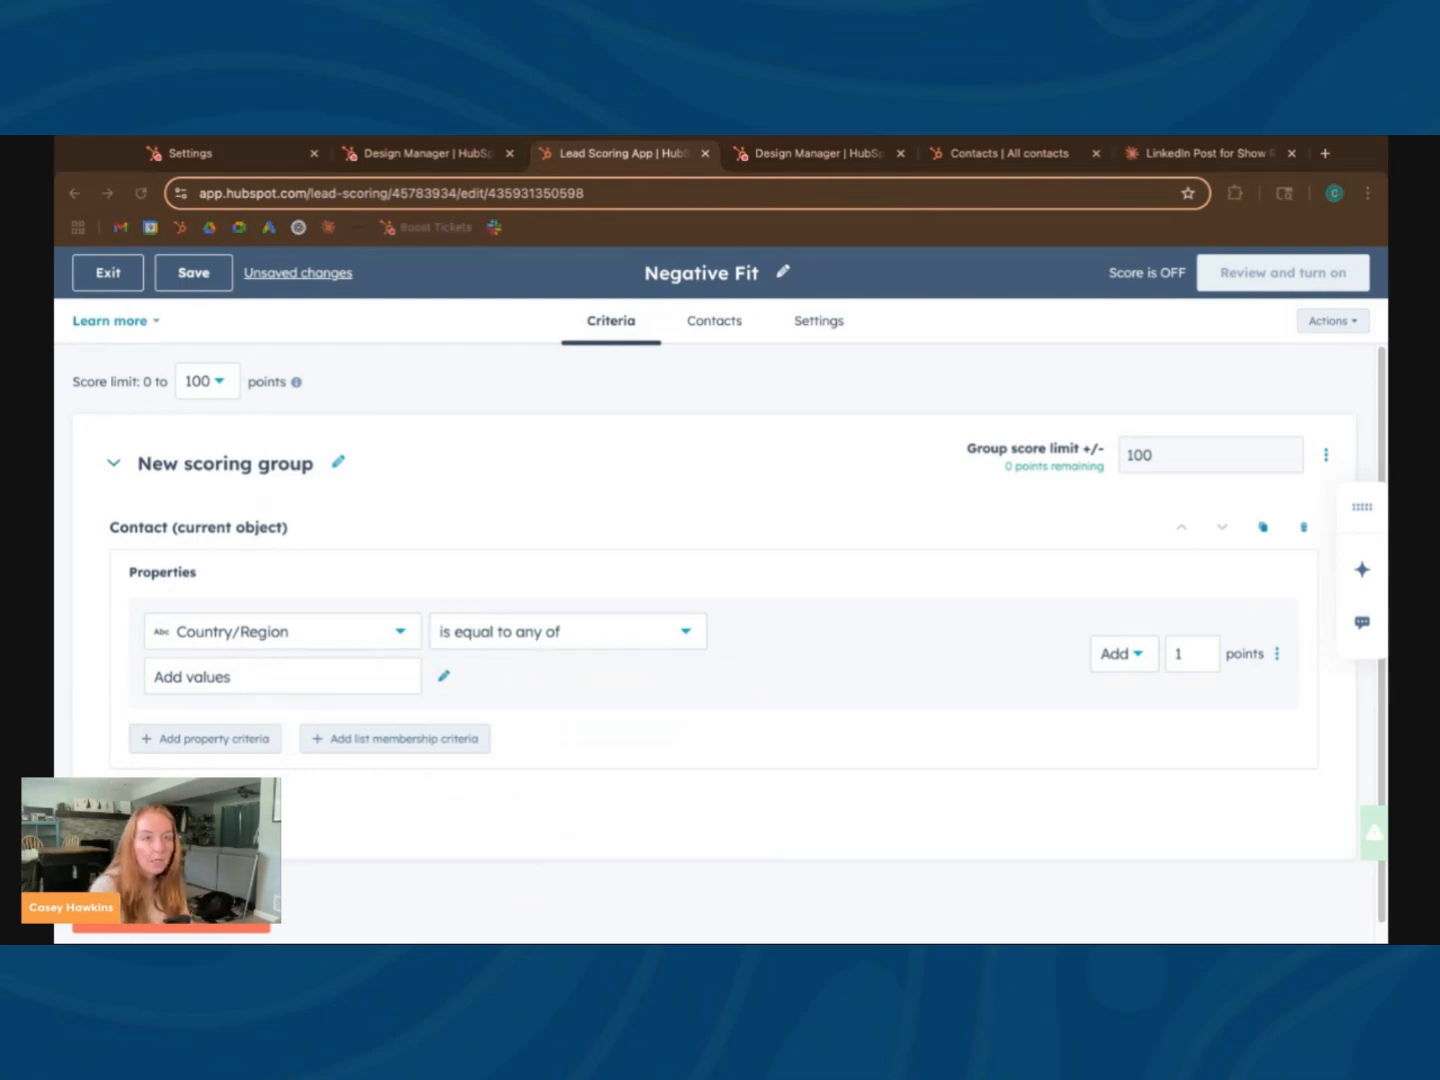
{"action": "left_click", "coordinate": [257, 674]}
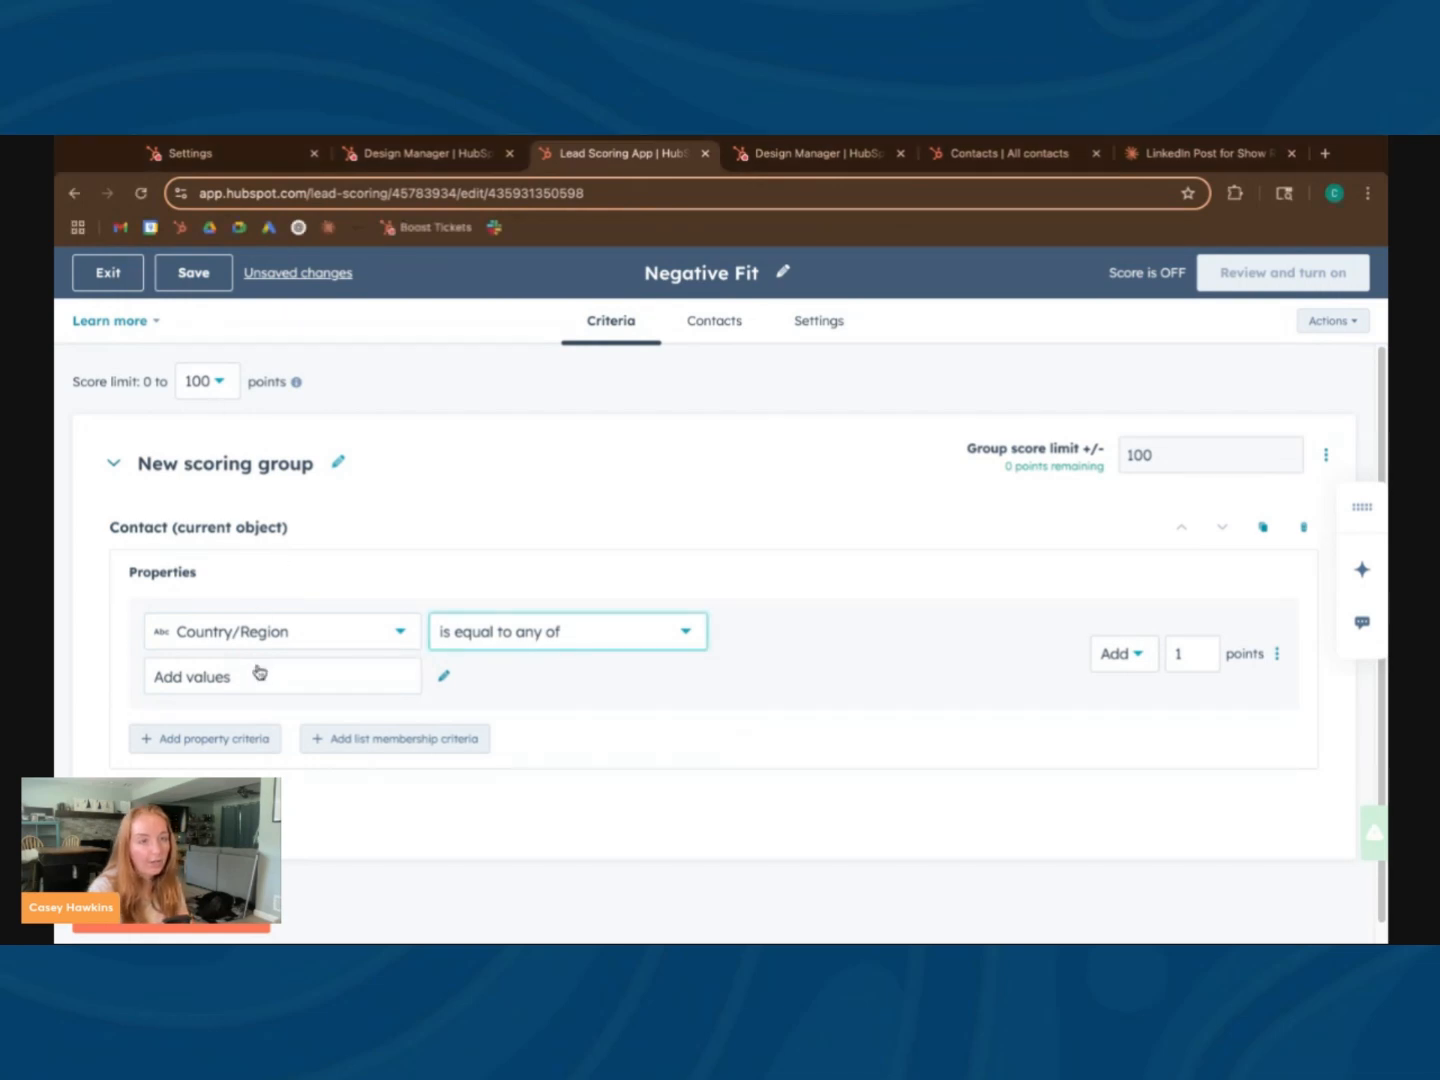
{"action": "type", "text": "Australia"}
{"action": "key", "text": "Return"}
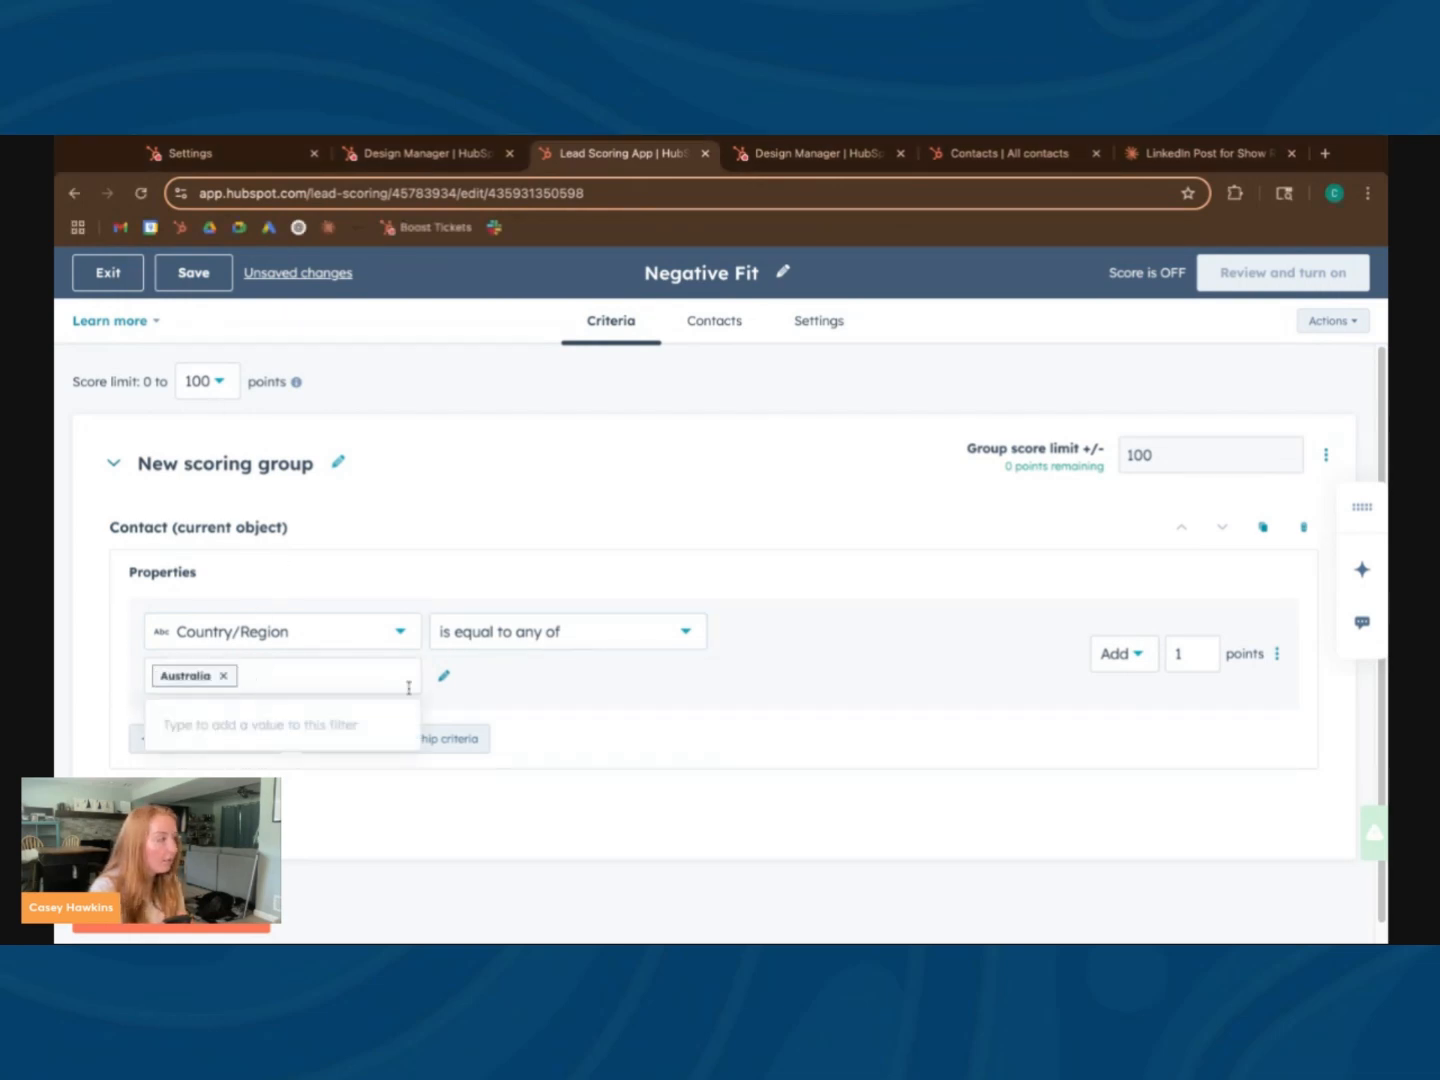
{"action": "left_click", "coordinate": [738, 707]}
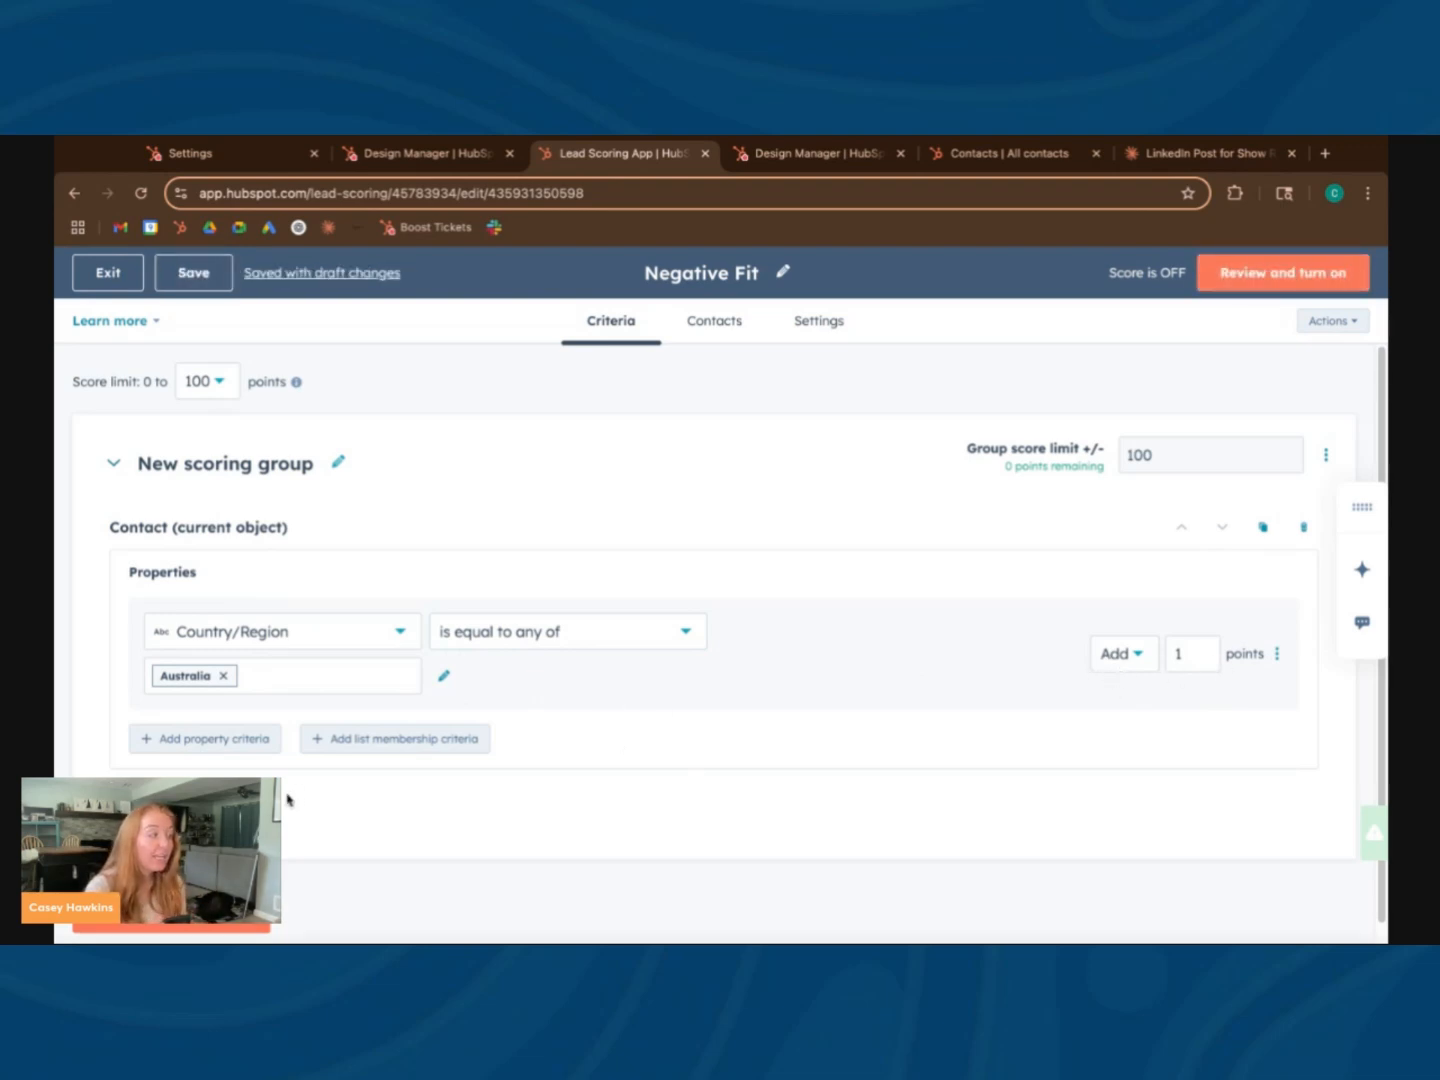
Add a second property criterion for Job title is equal to any of developer
{"action": "left_click", "coordinate": [254, 748]}
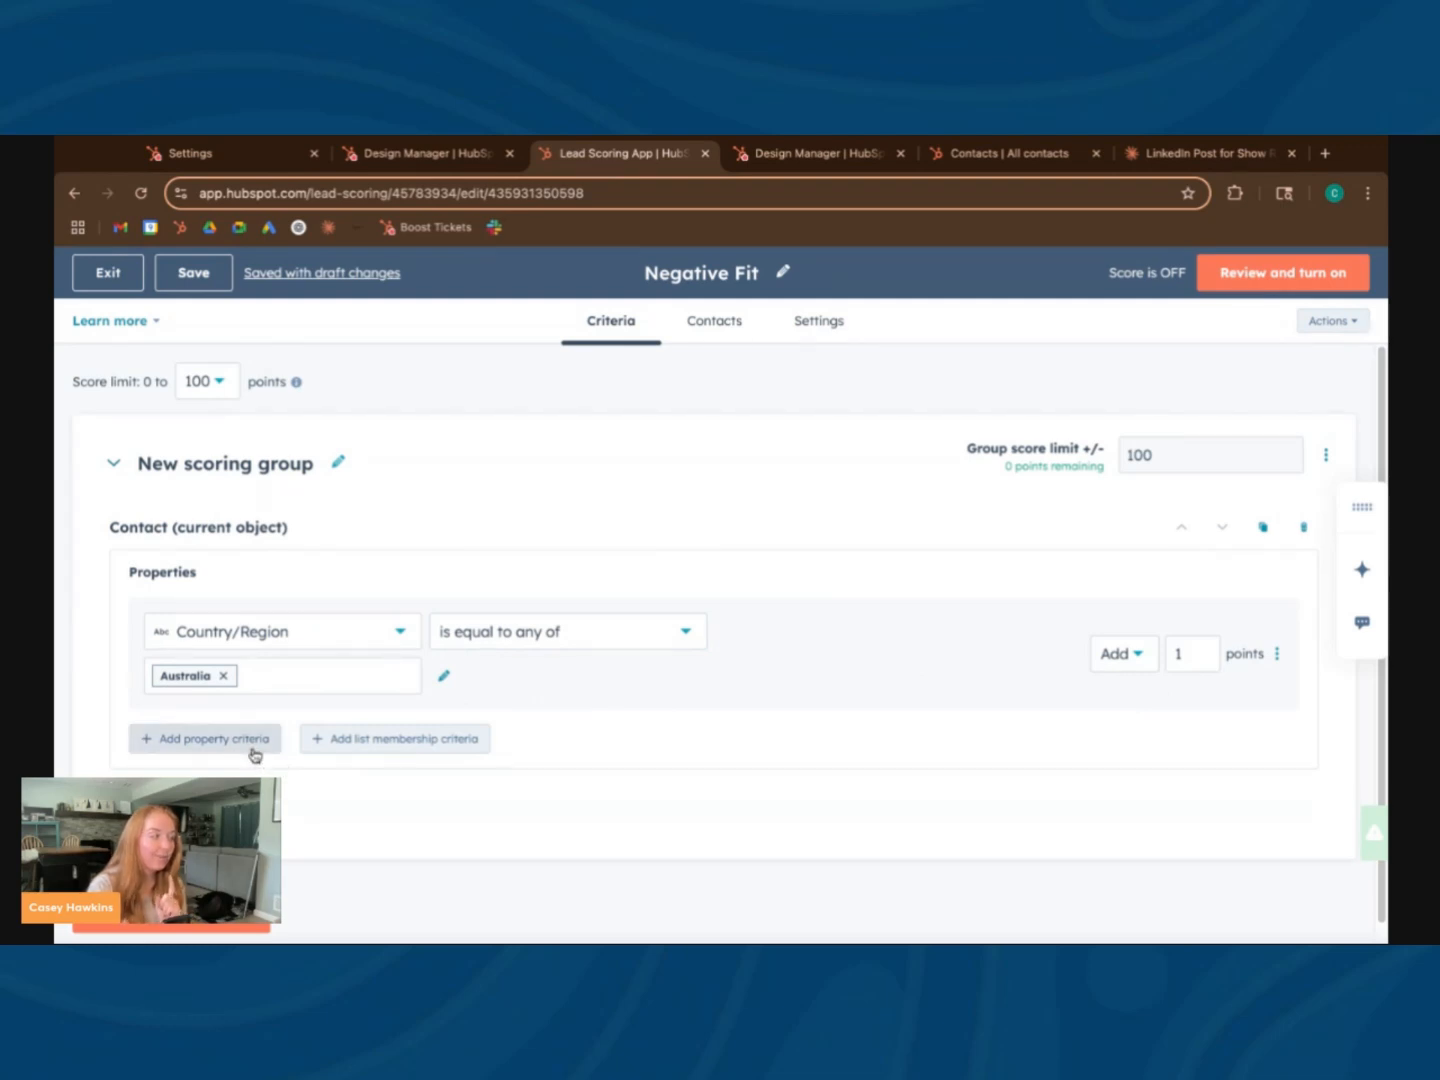
{"action": "left_click", "coordinate": [268, 692]}
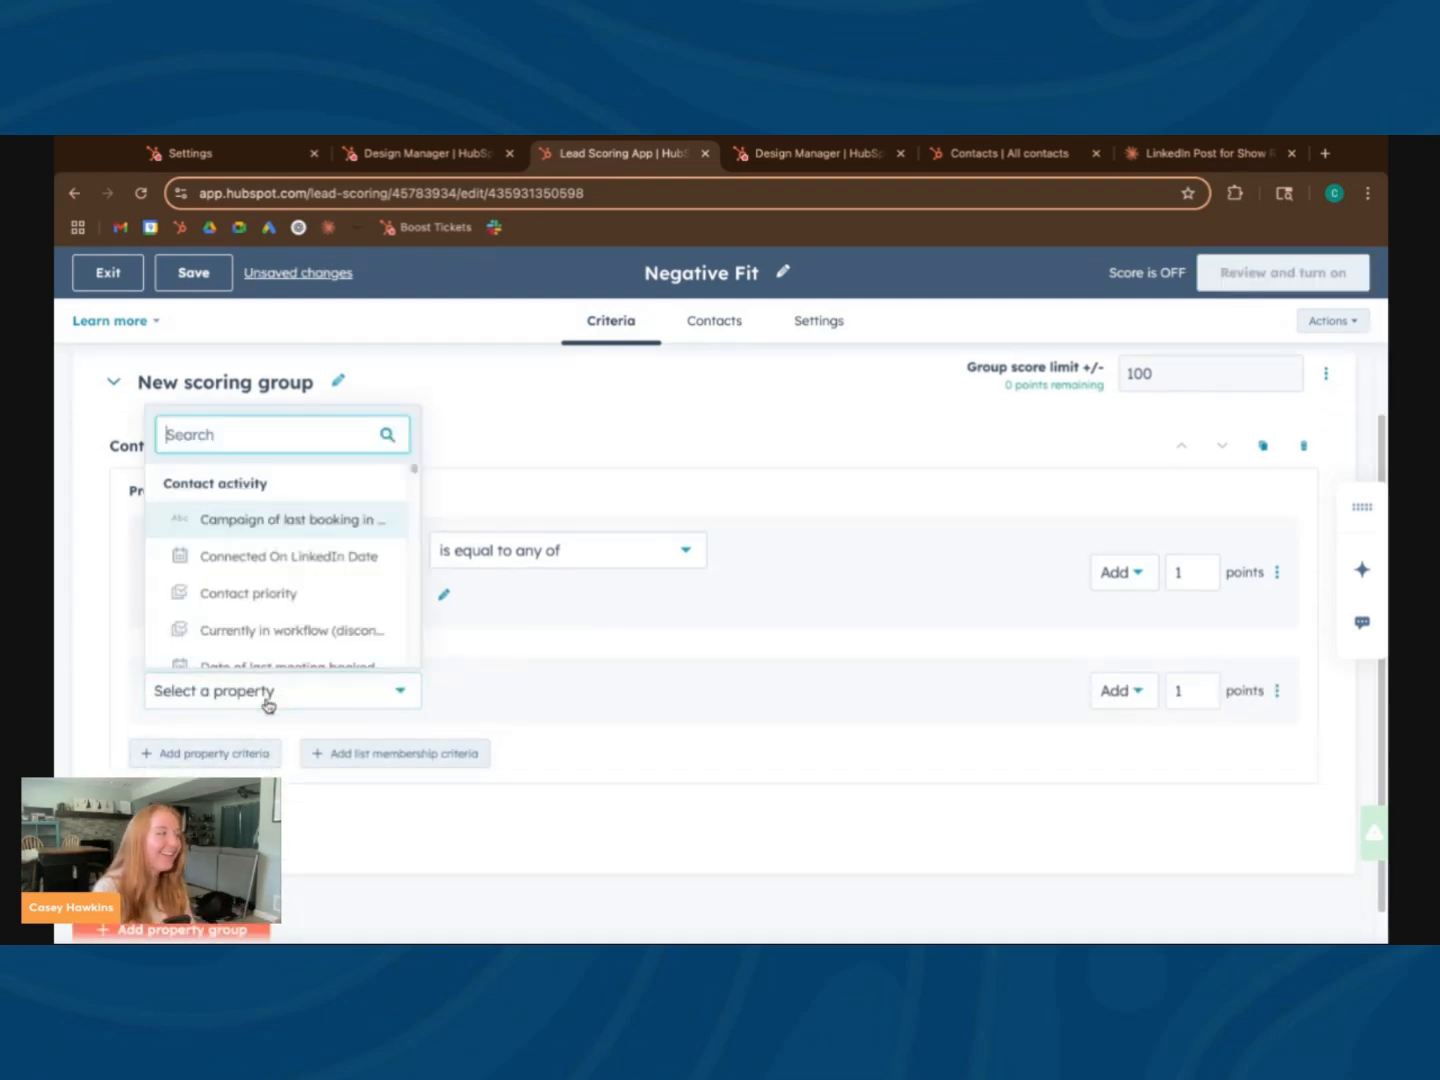
{"action": "type", "text": "job tit"}
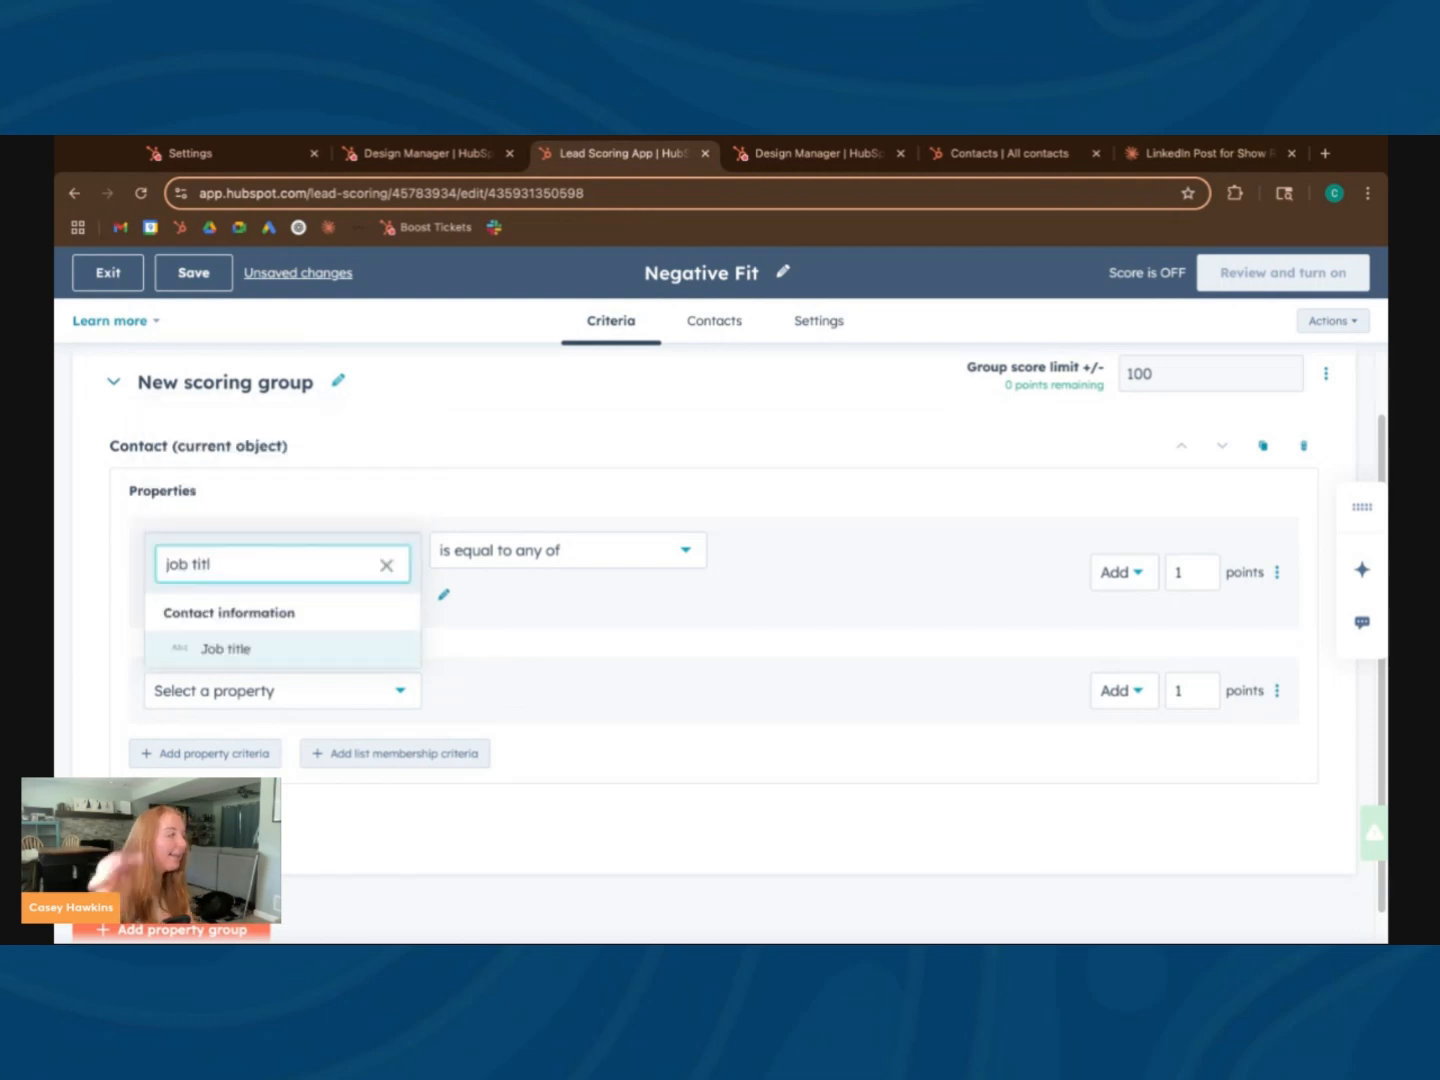
{"action": "left_click", "coordinate": [275, 660]}
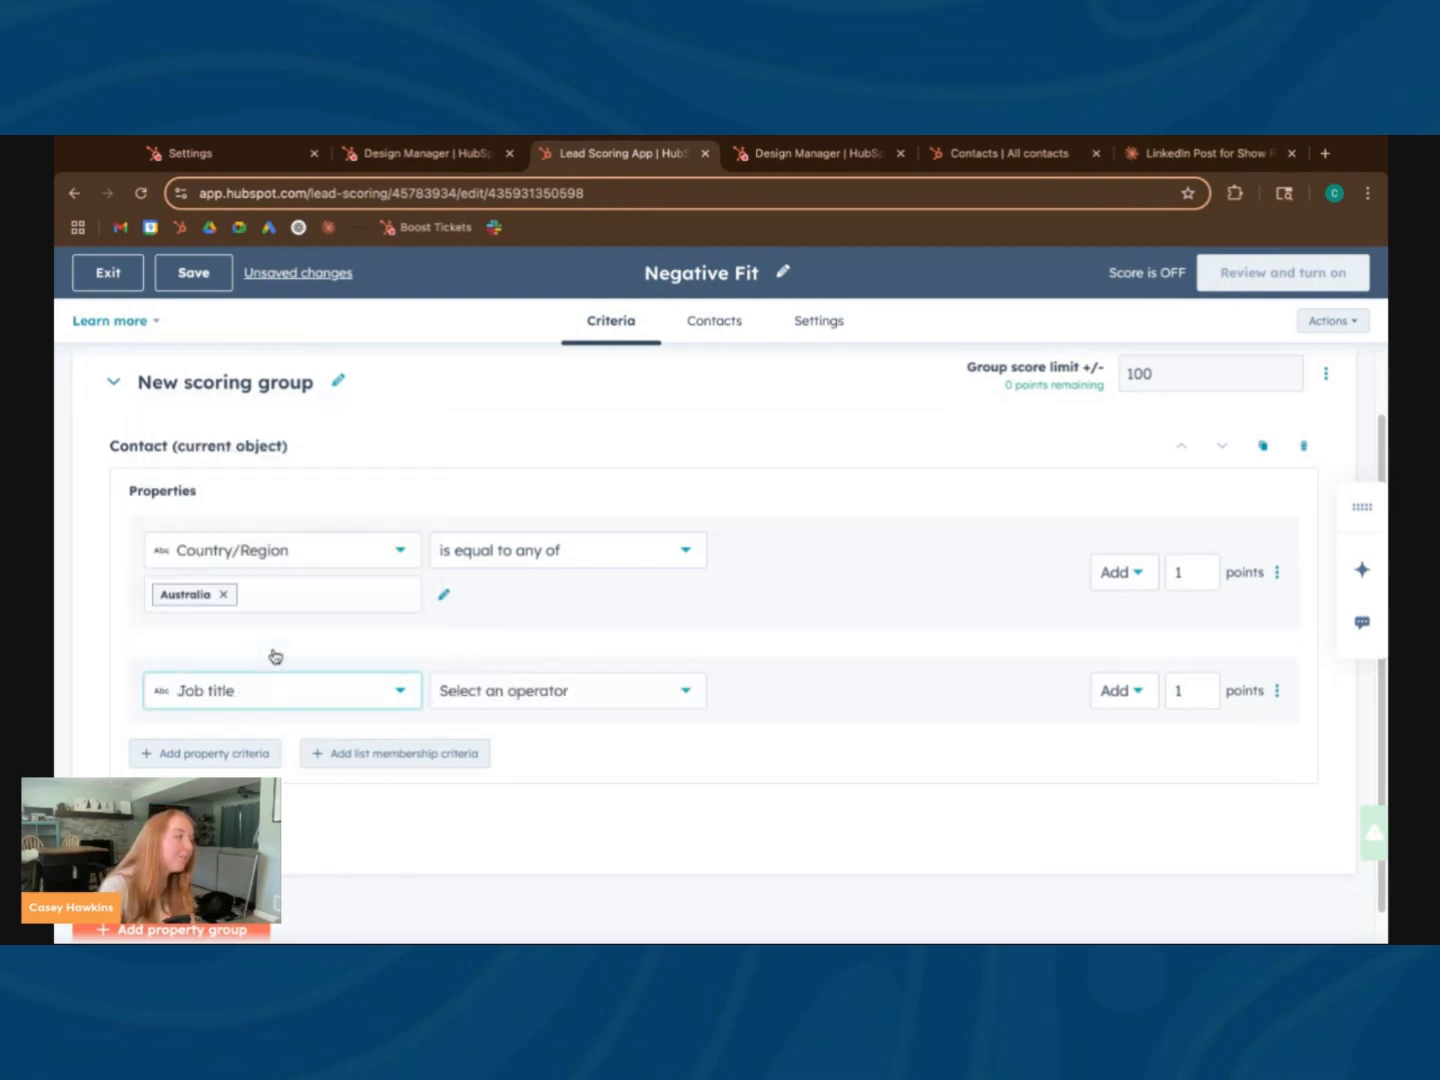
{"action": "left_click", "coordinate": [635, 689]}
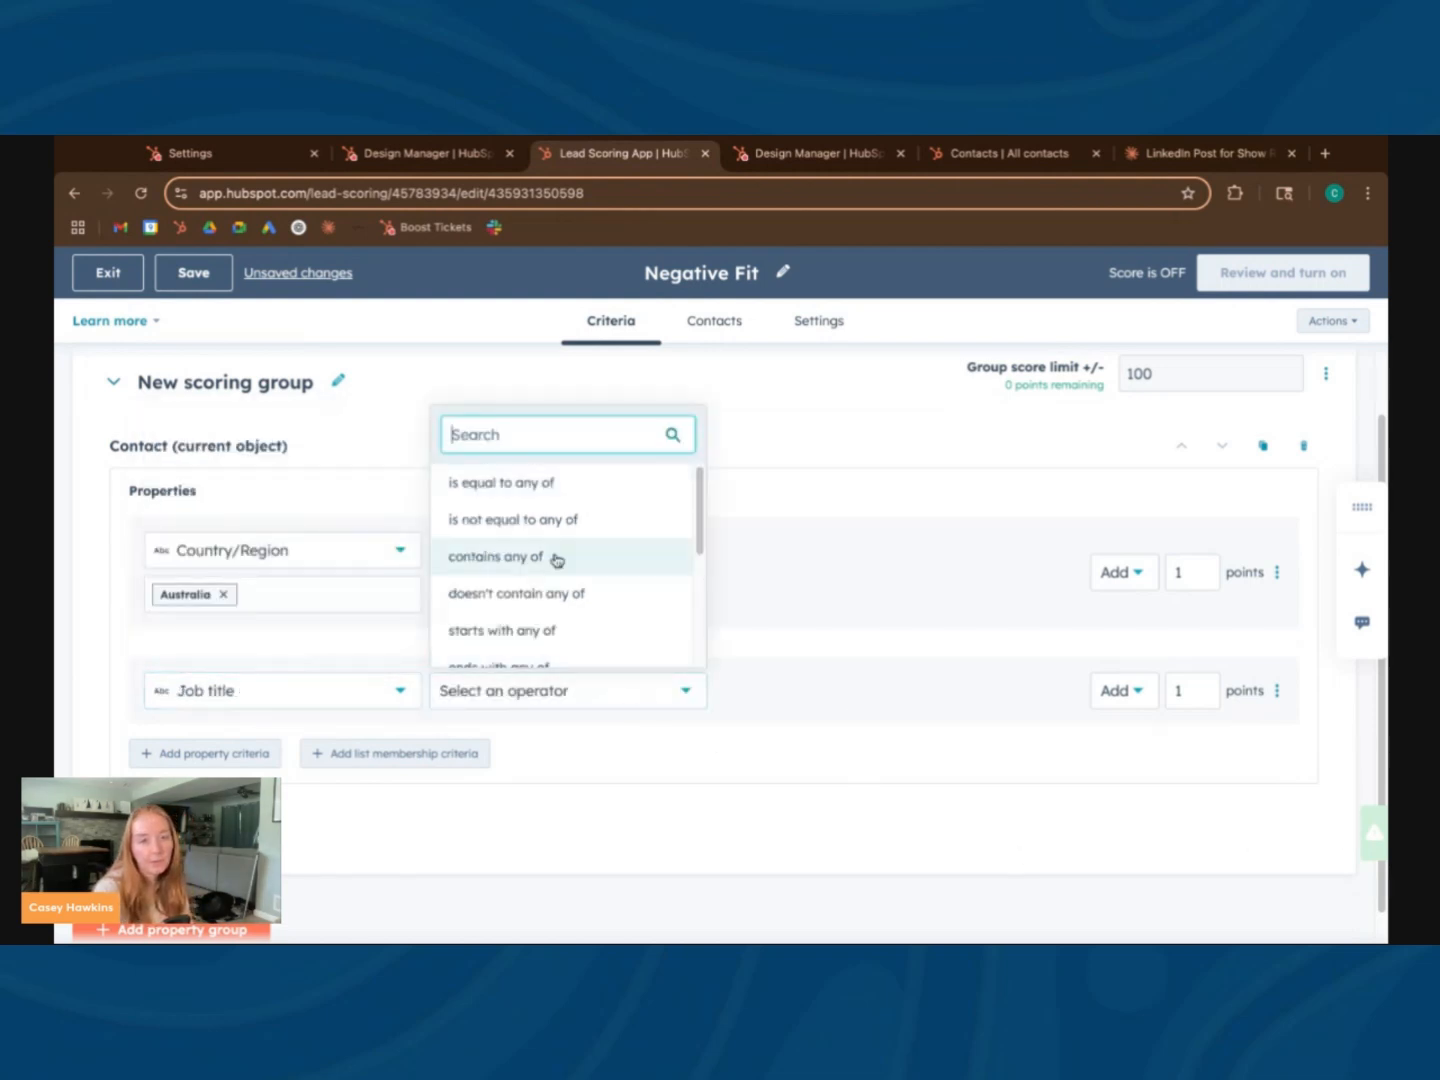
{"action": "left_click", "coordinate": [545, 489]}
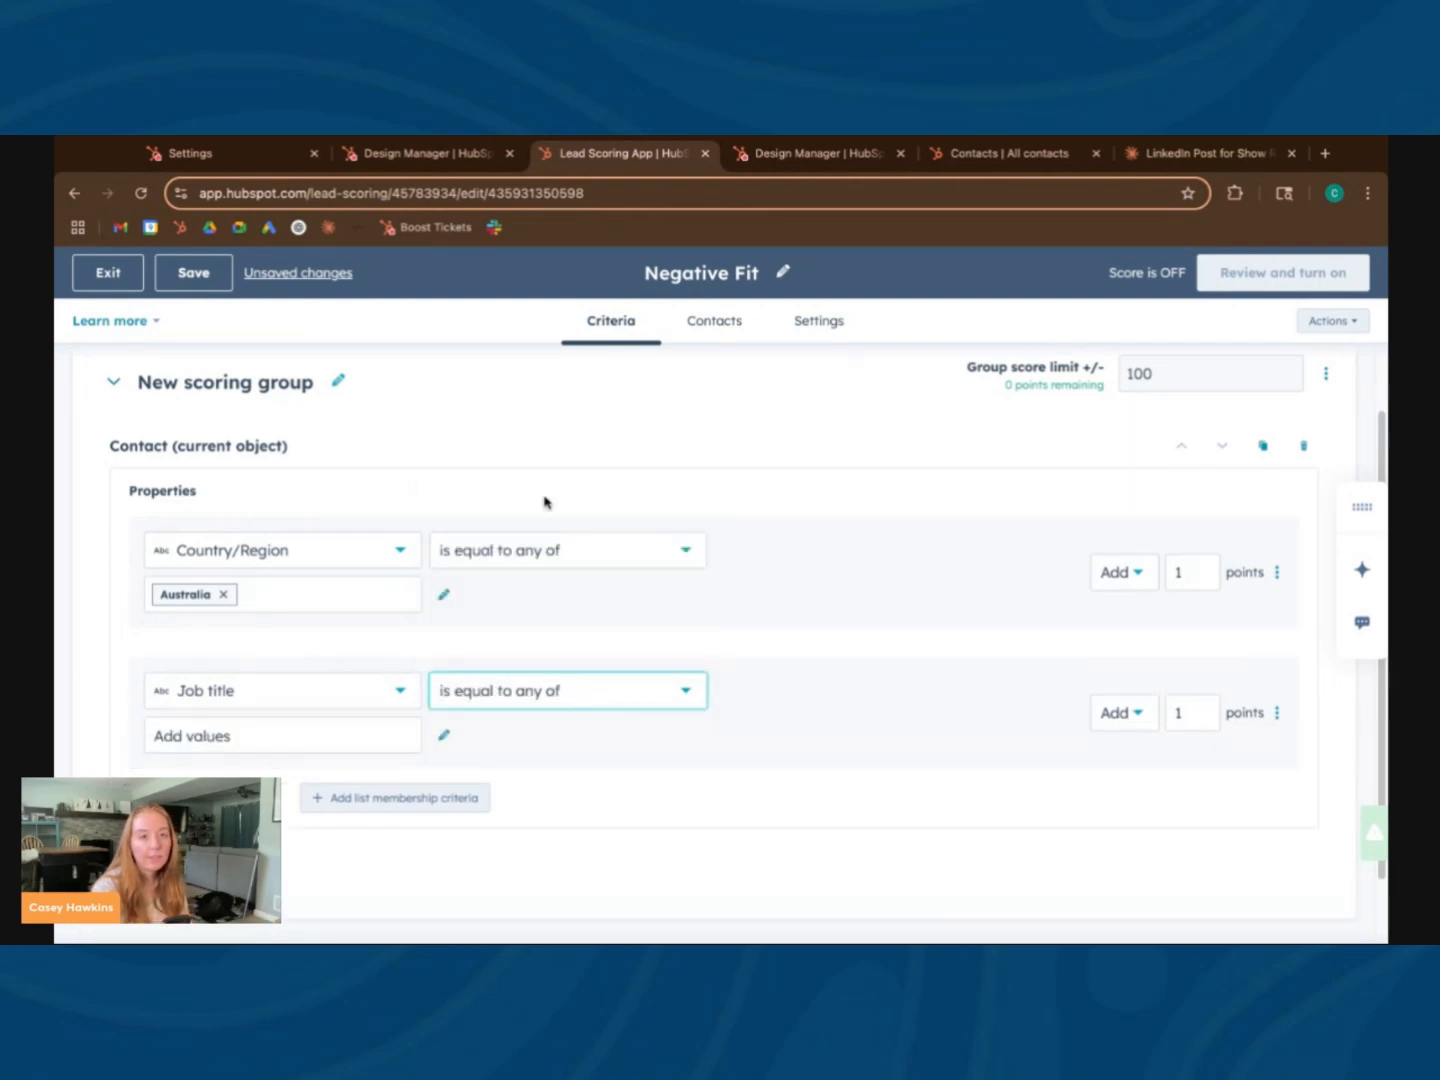
{"action": "left_click", "coordinate": [253, 738]}
{"action": "type", "text": "del"}
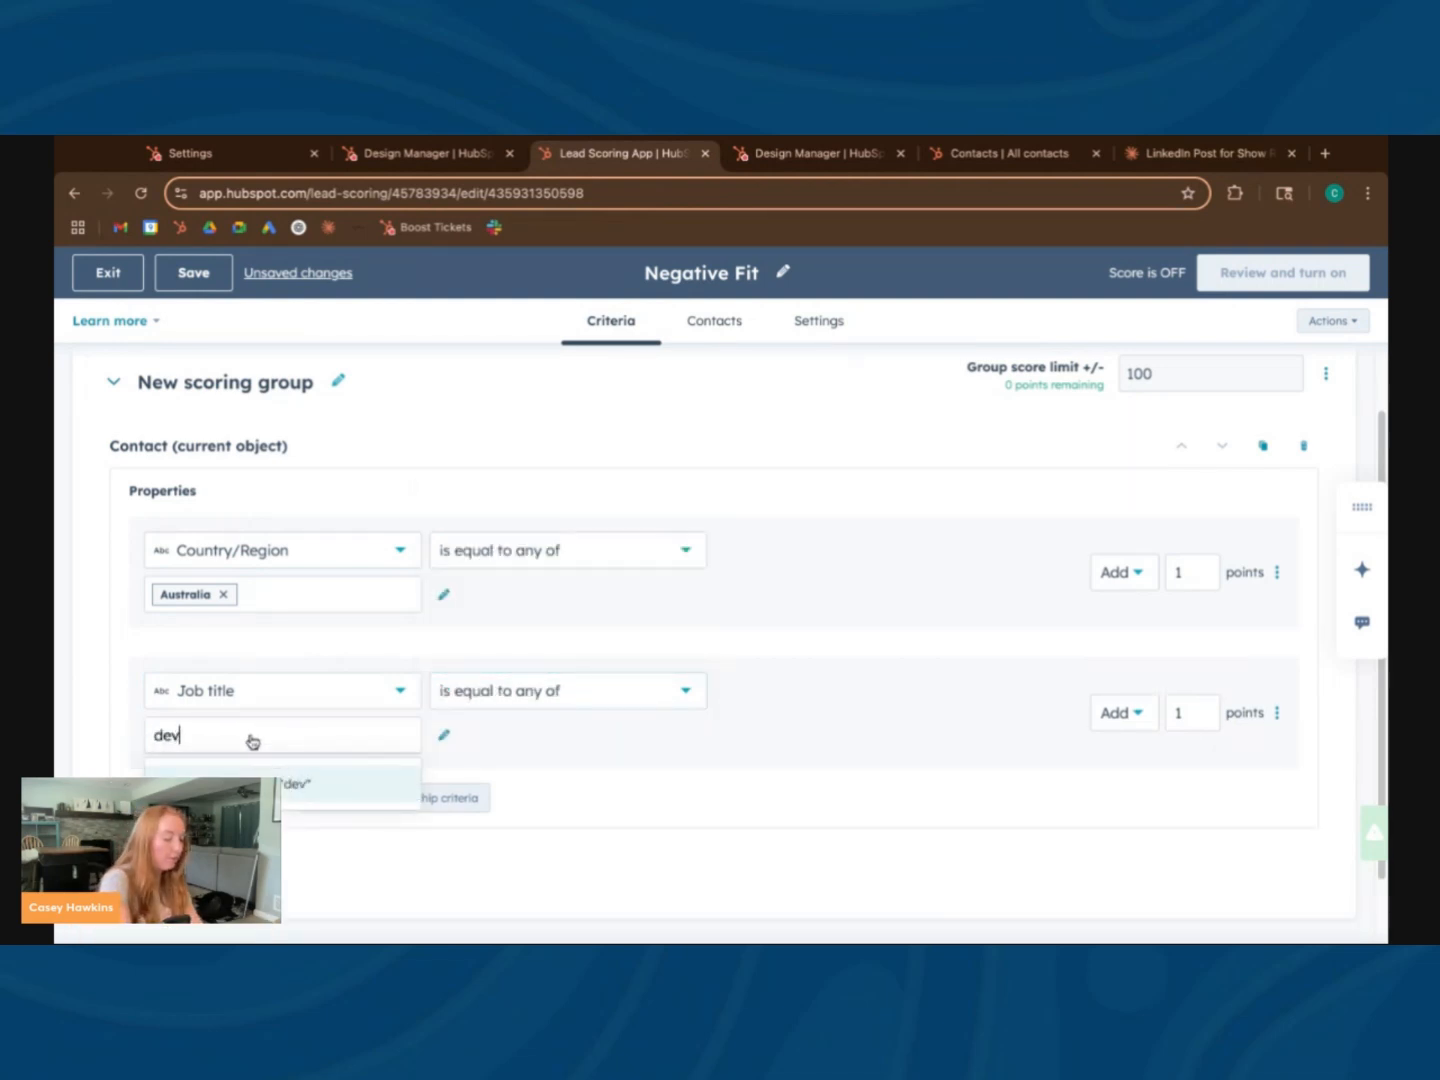
{"action": "type", "text": "eloper"}
{"action": "key", "text": "Return"}
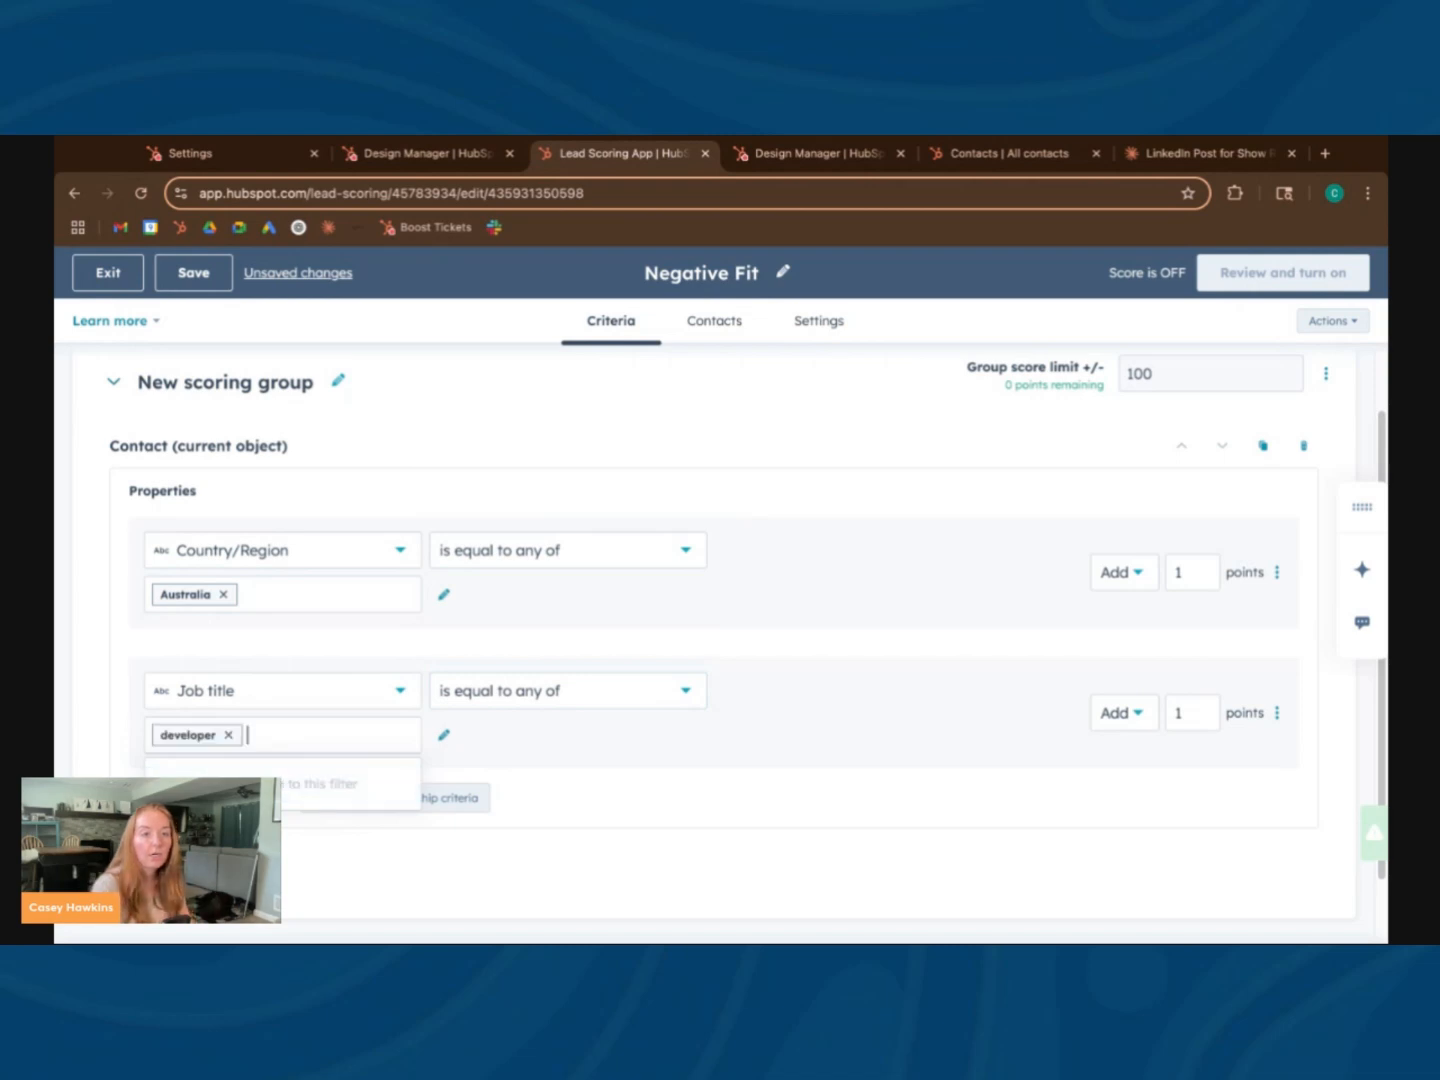
{"action": "left_click", "coordinate": [607, 766]}
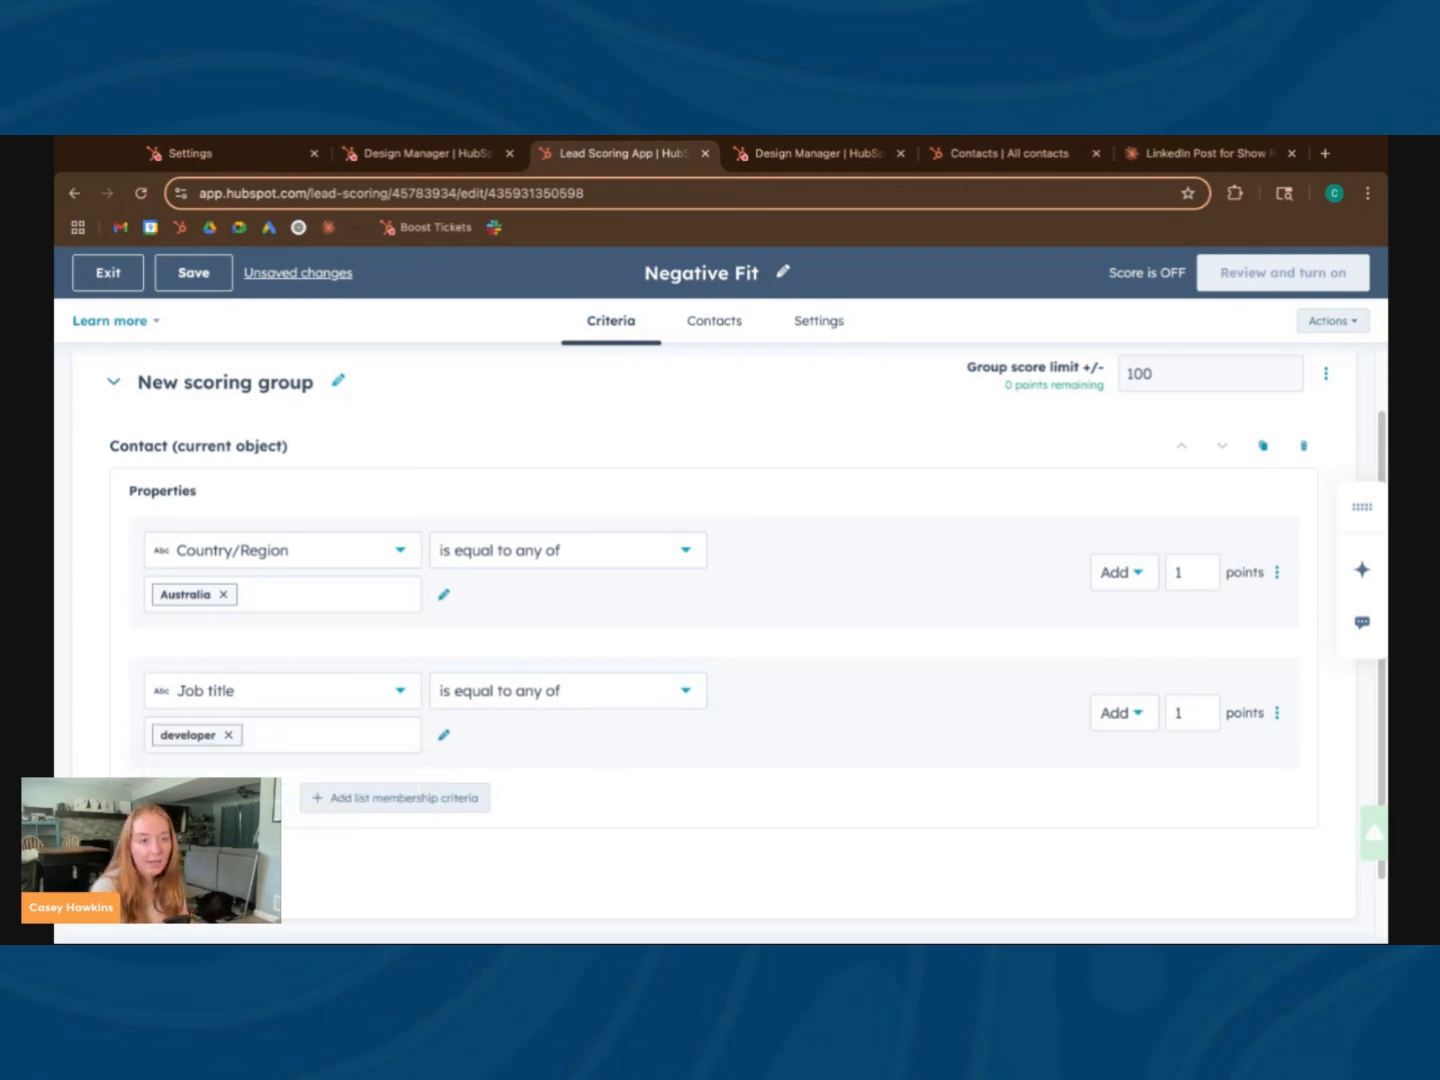
Add a third property criterion based on the Recent conversion property
{"action": "left_click", "coordinate": [205, 797]}
{"action": "scroll", "coordinate": [257, 761], "scroll_direction": "down", "scroll_amount": 1}
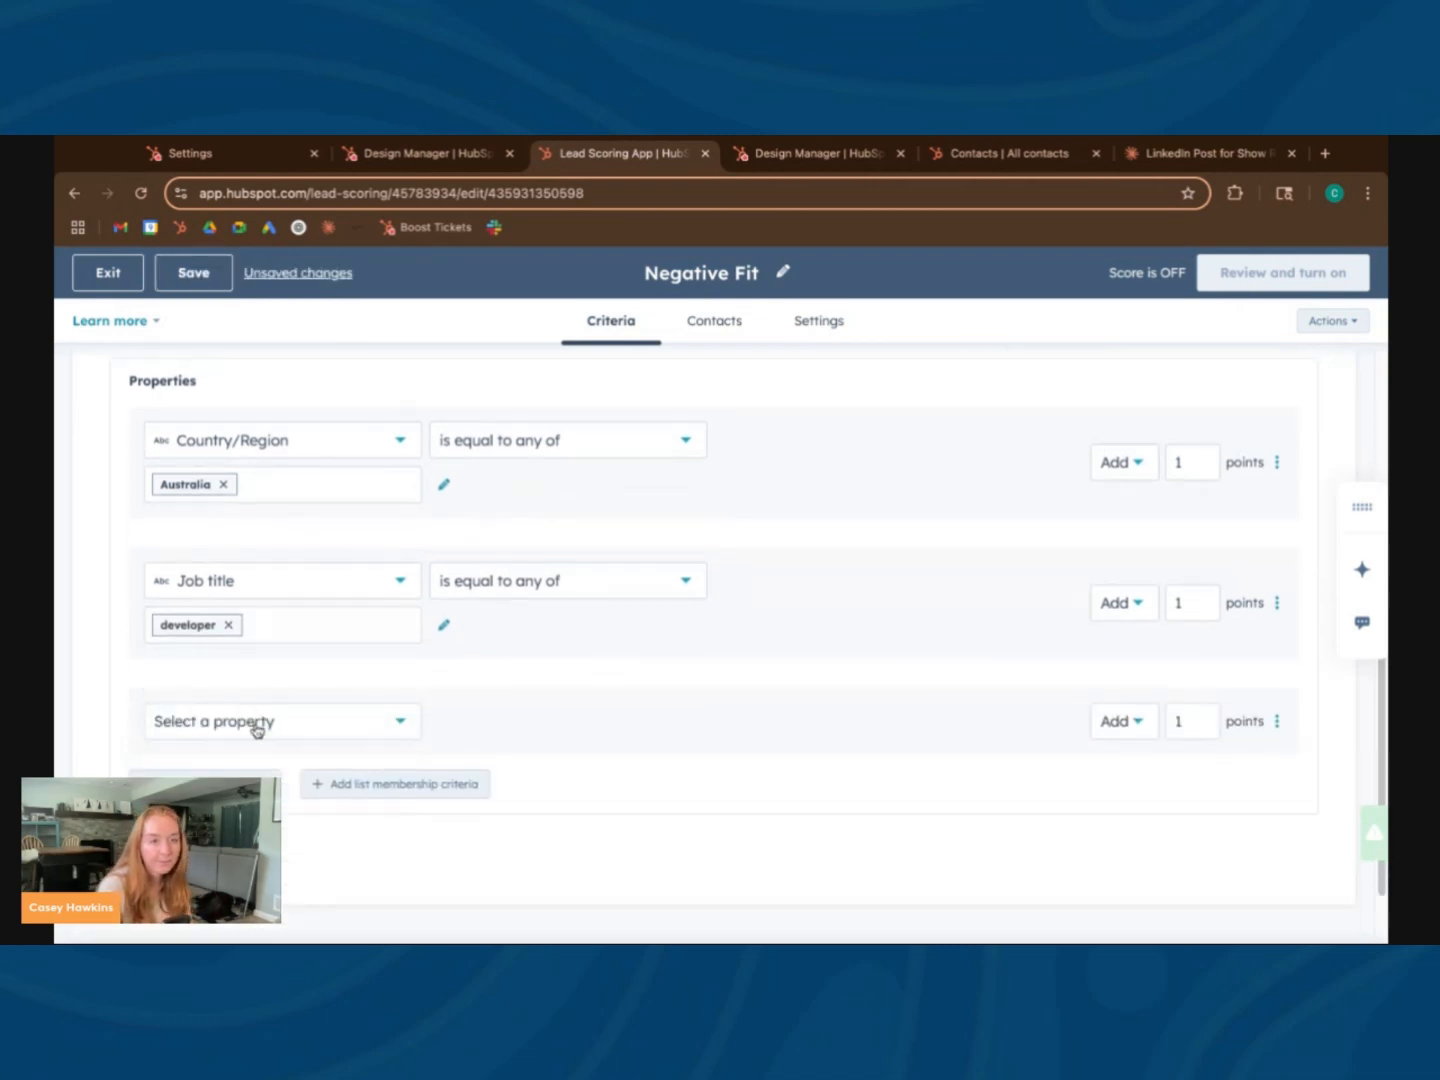
{"action": "left_click", "coordinate": [257, 722]}
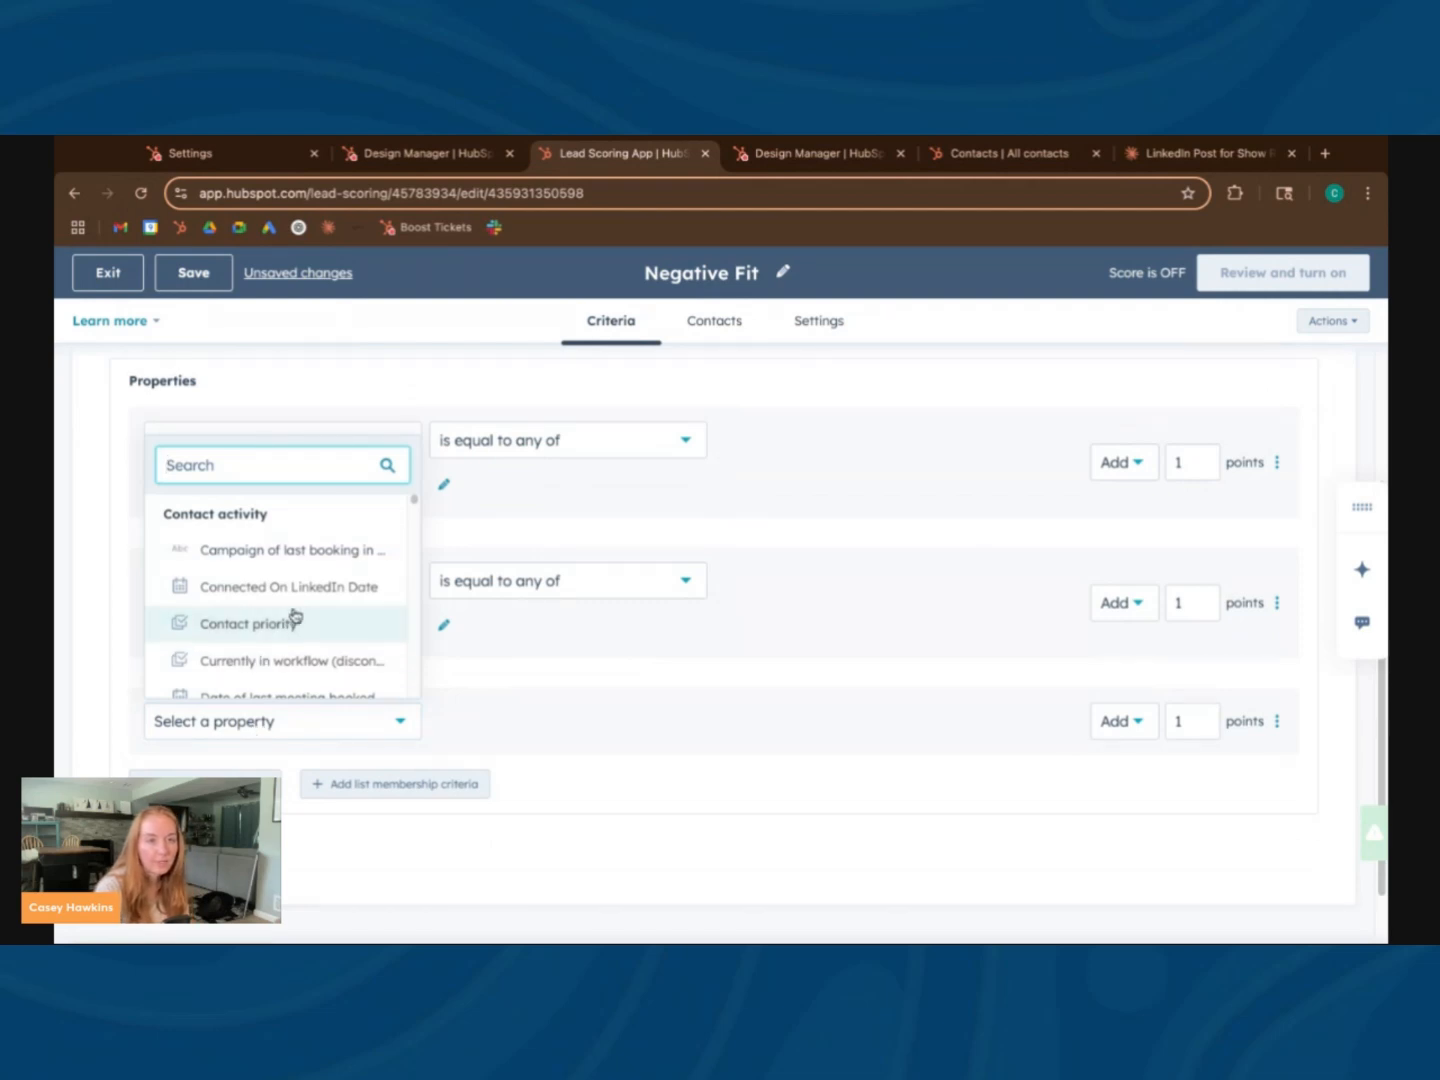
{"action": "scroll", "coordinate": [295, 616], "scroll_direction": "down", "scroll_amount": 1}
{"action": "scroll", "coordinate": [295, 615], "scroll_direction": "down", "scroll_amount": 2}
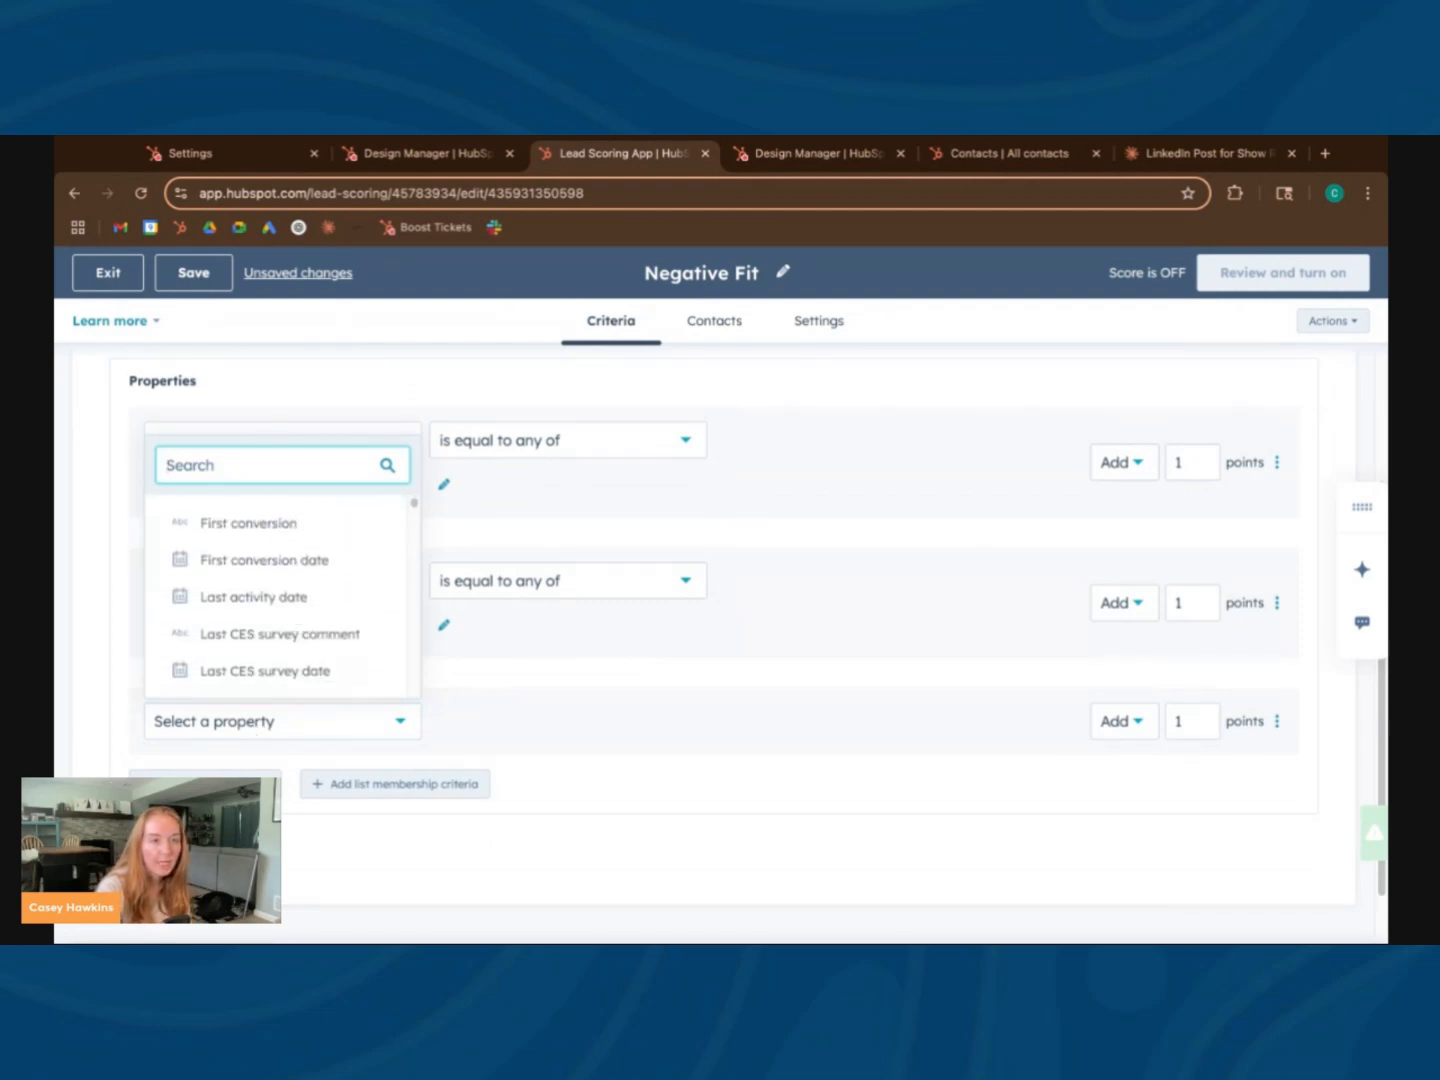
{"action": "type", "text": "rece"}
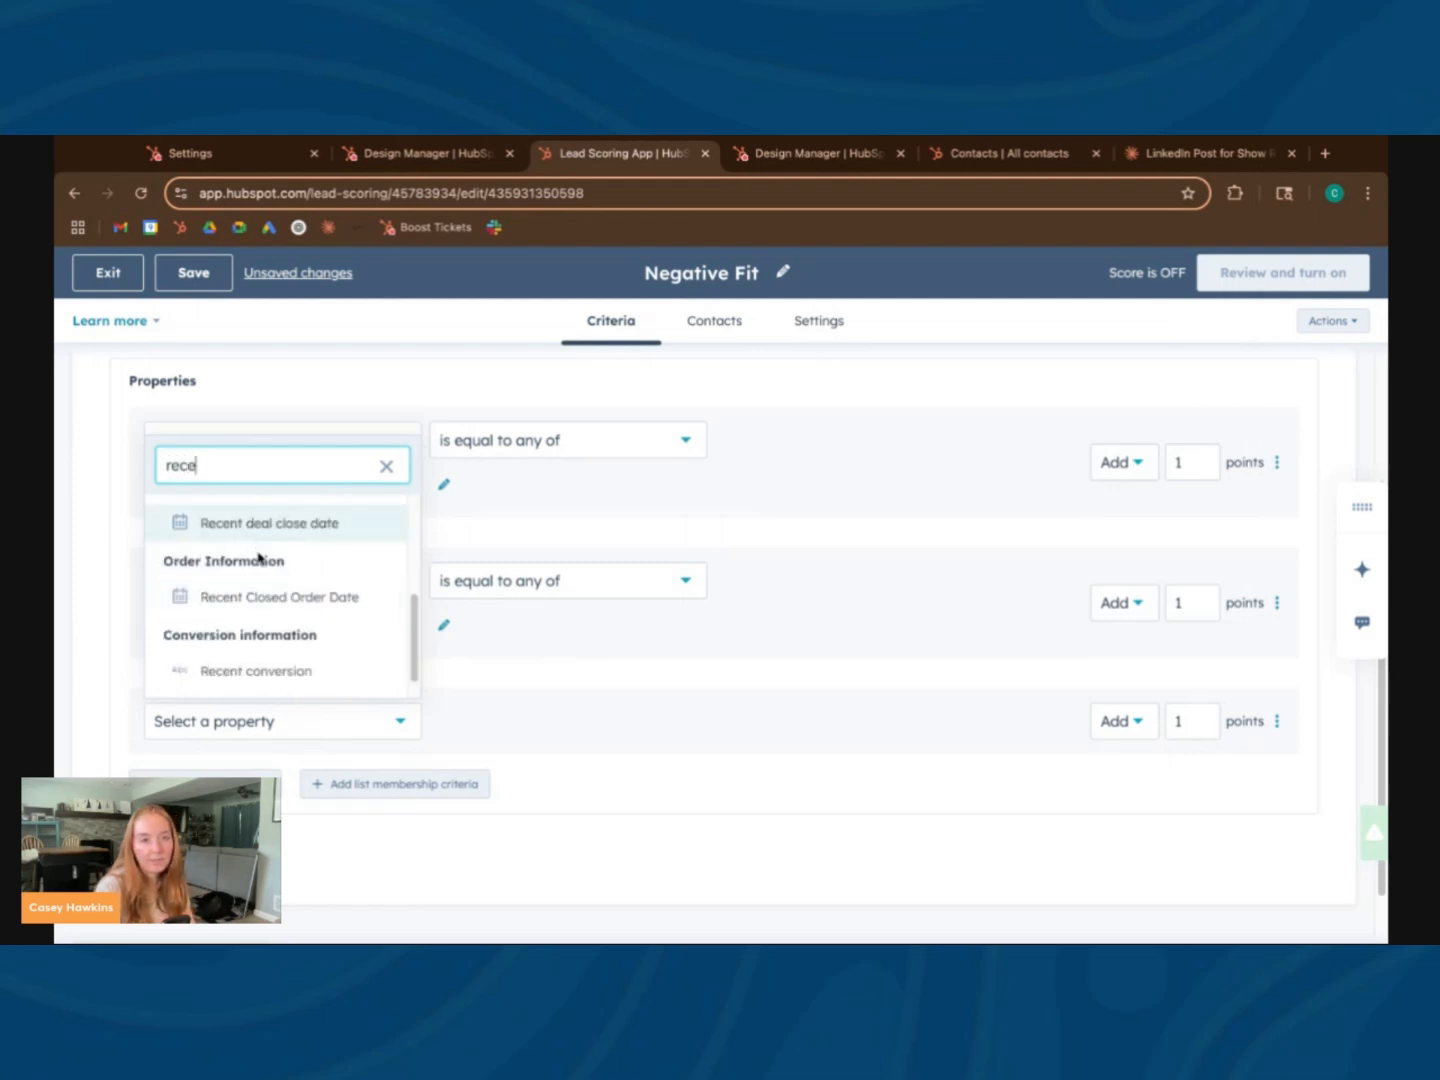
{"action": "scroll", "coordinate": [284, 620], "scroll_direction": "down", "scroll_amount": 1}
{"action": "left_click", "coordinate": [283, 665]}
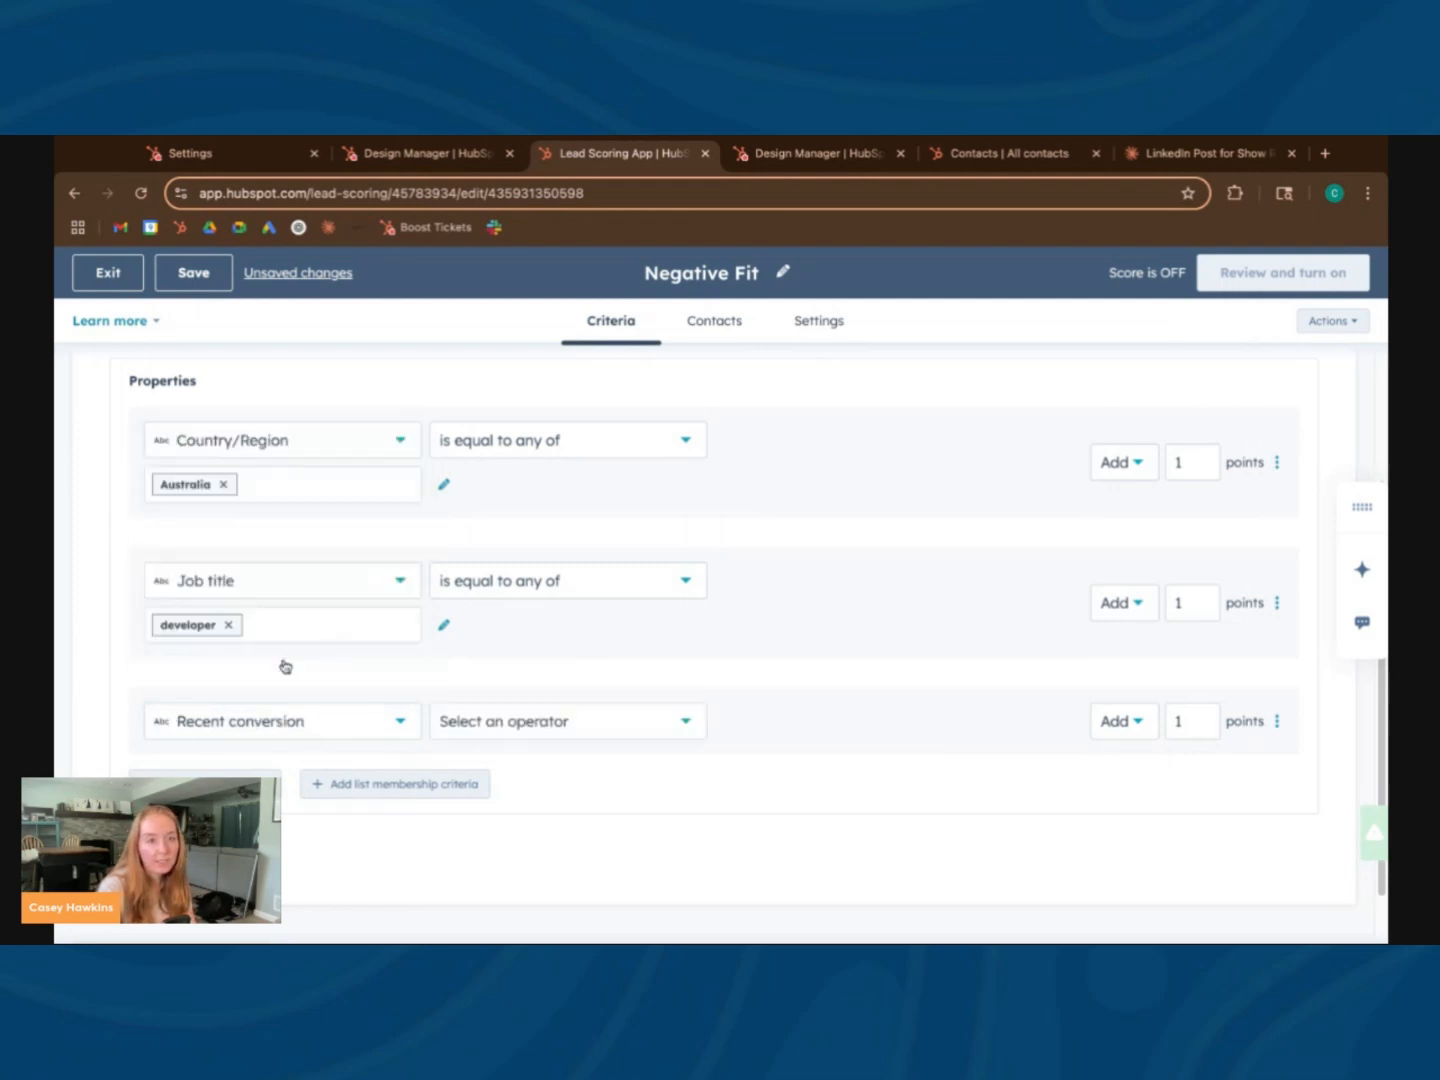
Set the Recent conversion criterion's condition to contains any of cancel
{"action": "left_click", "coordinate": [473, 723]}
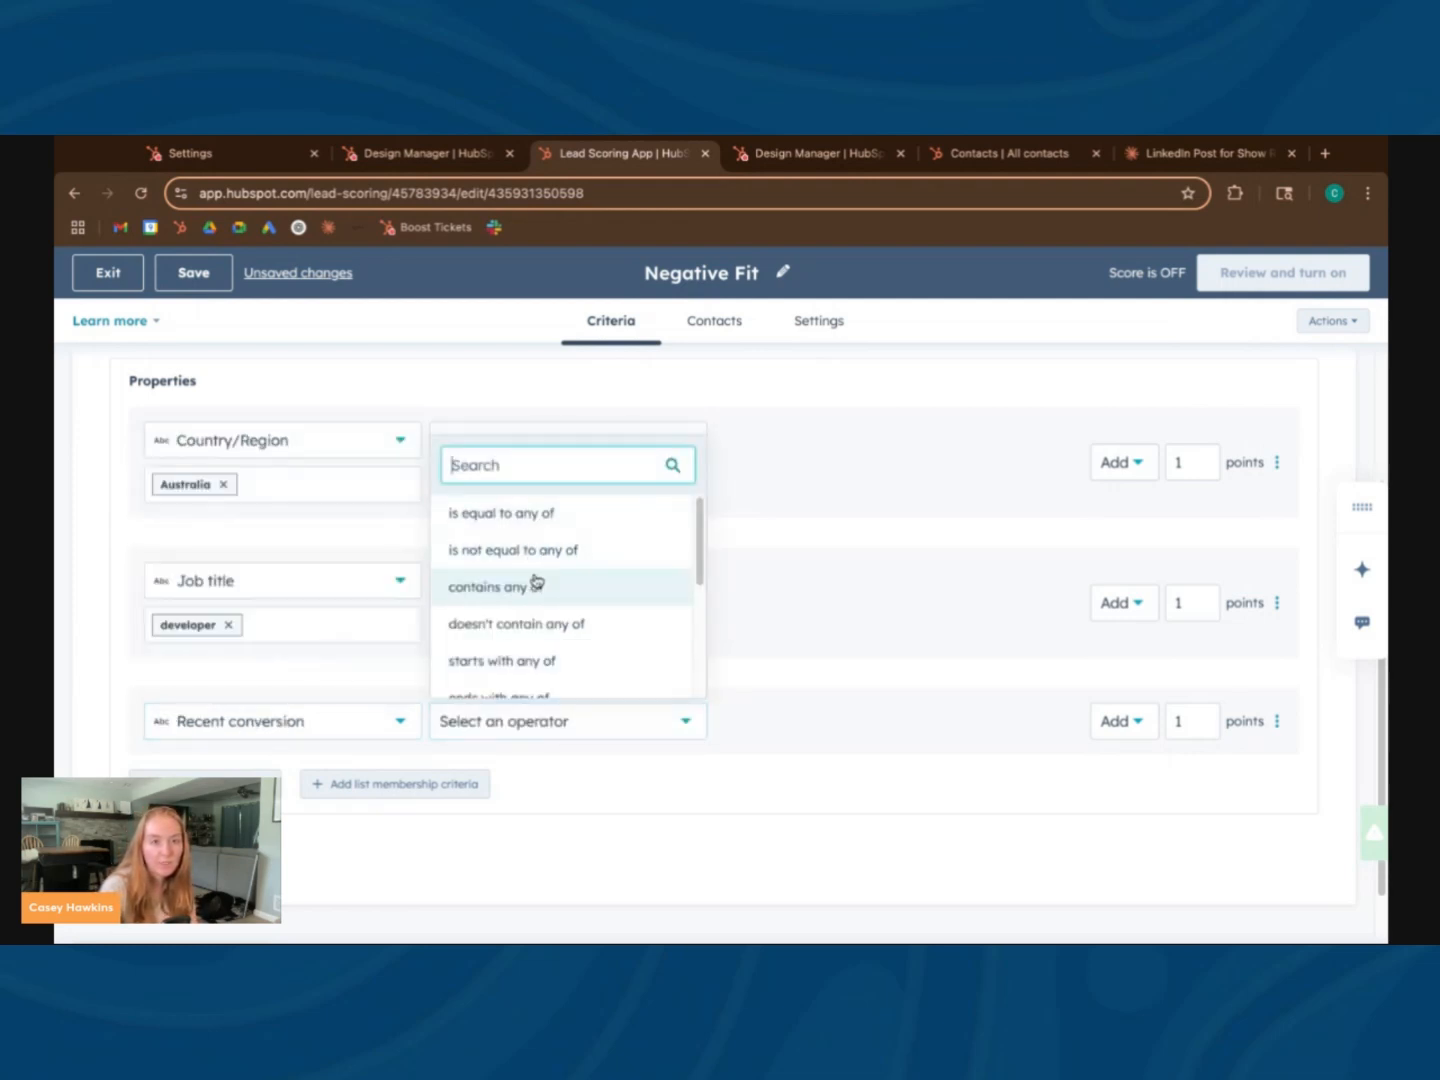
{"action": "scroll", "coordinate": [537, 586], "scroll_direction": "down", "scroll_amount": 1}
{"action": "scroll", "coordinate": [536, 581], "scroll_direction": "down", "scroll_amount": 3}
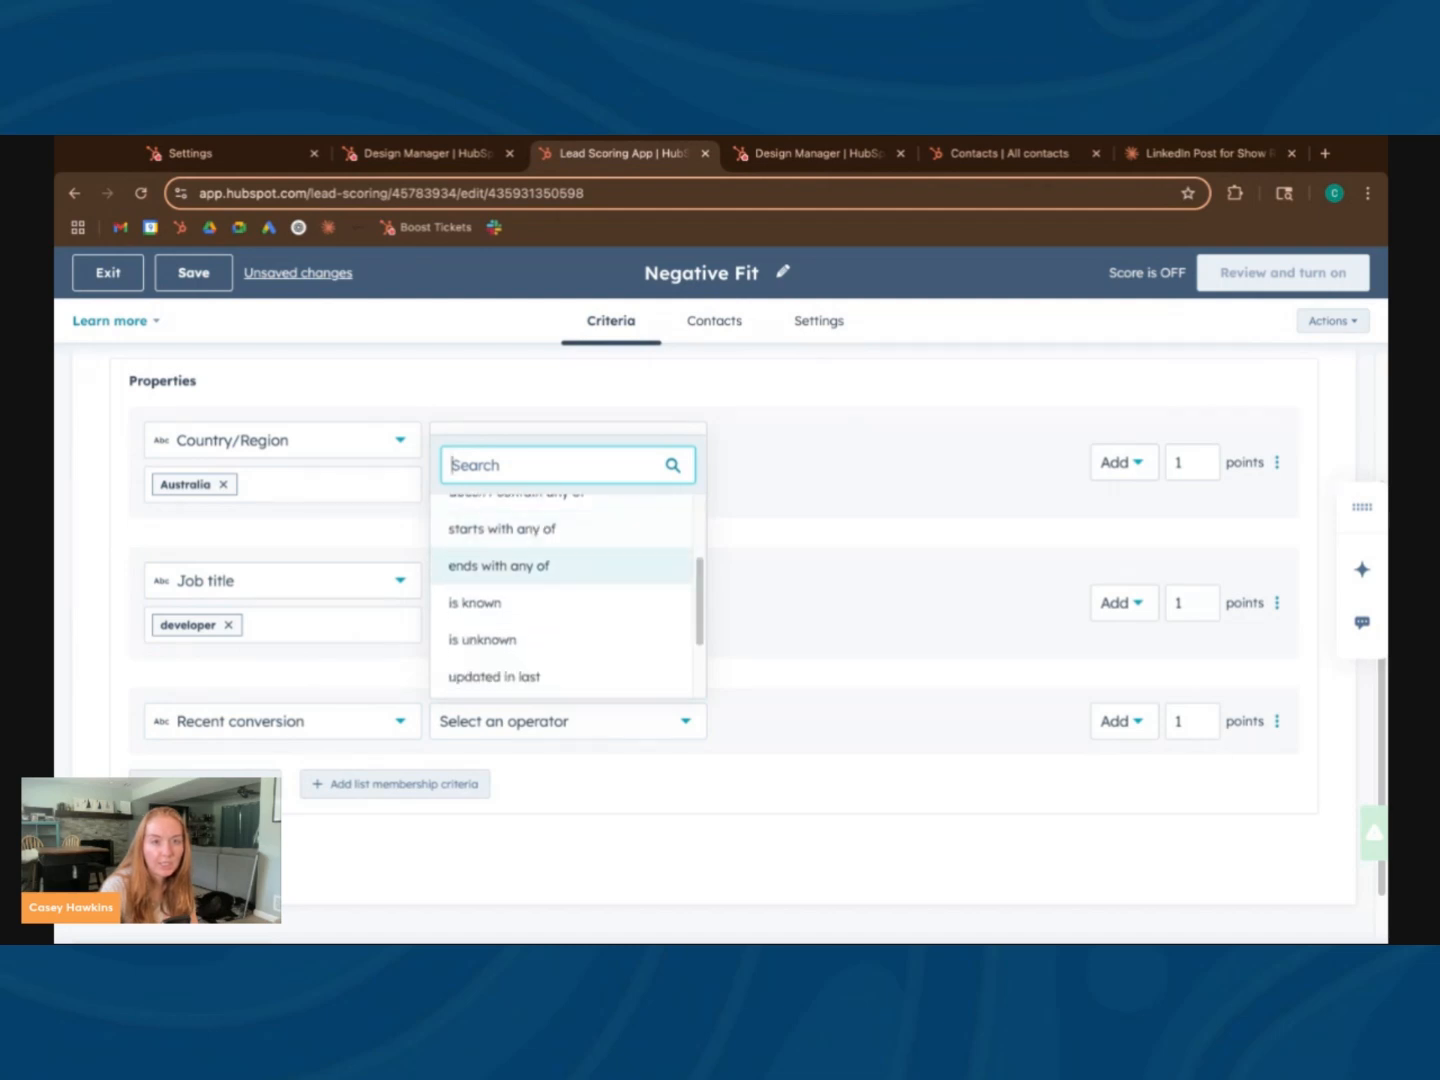
{"action": "scroll", "coordinate": [537, 580], "scroll_direction": "up", "scroll_amount": 1}
{"action": "scroll", "coordinate": [536, 580], "scroll_direction": "down", "scroll_amount": 3}
{"action": "scroll", "coordinate": [537, 581], "scroll_direction": "up", "scroll_amount": 5}
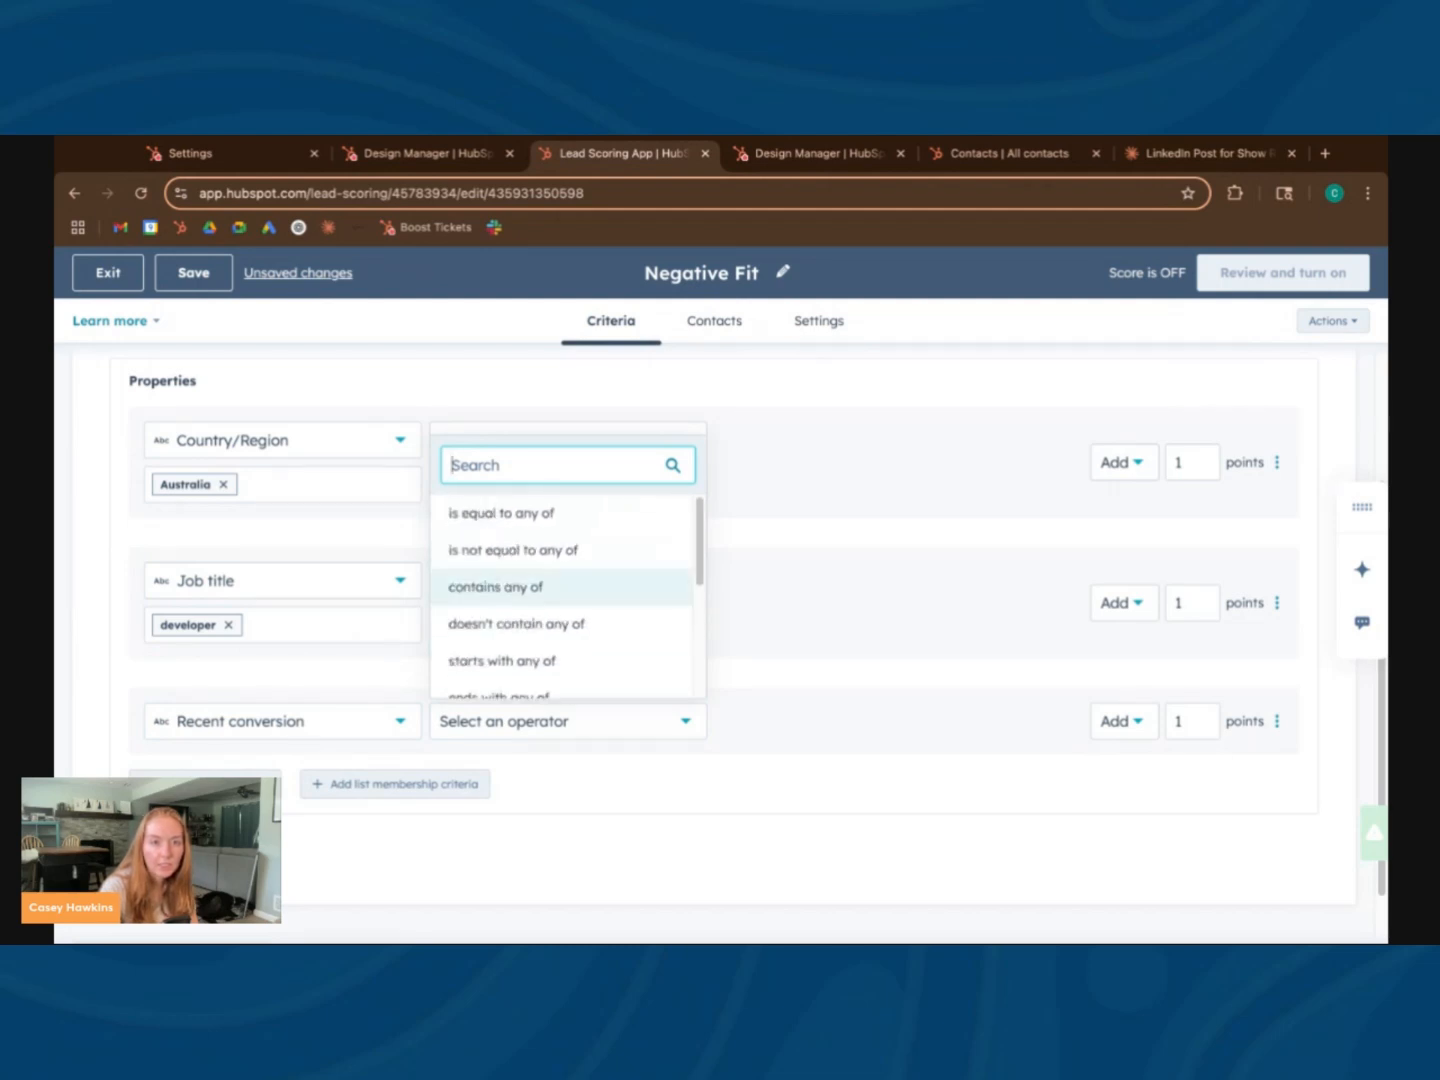
{"action": "left_click", "coordinate": [537, 586]}
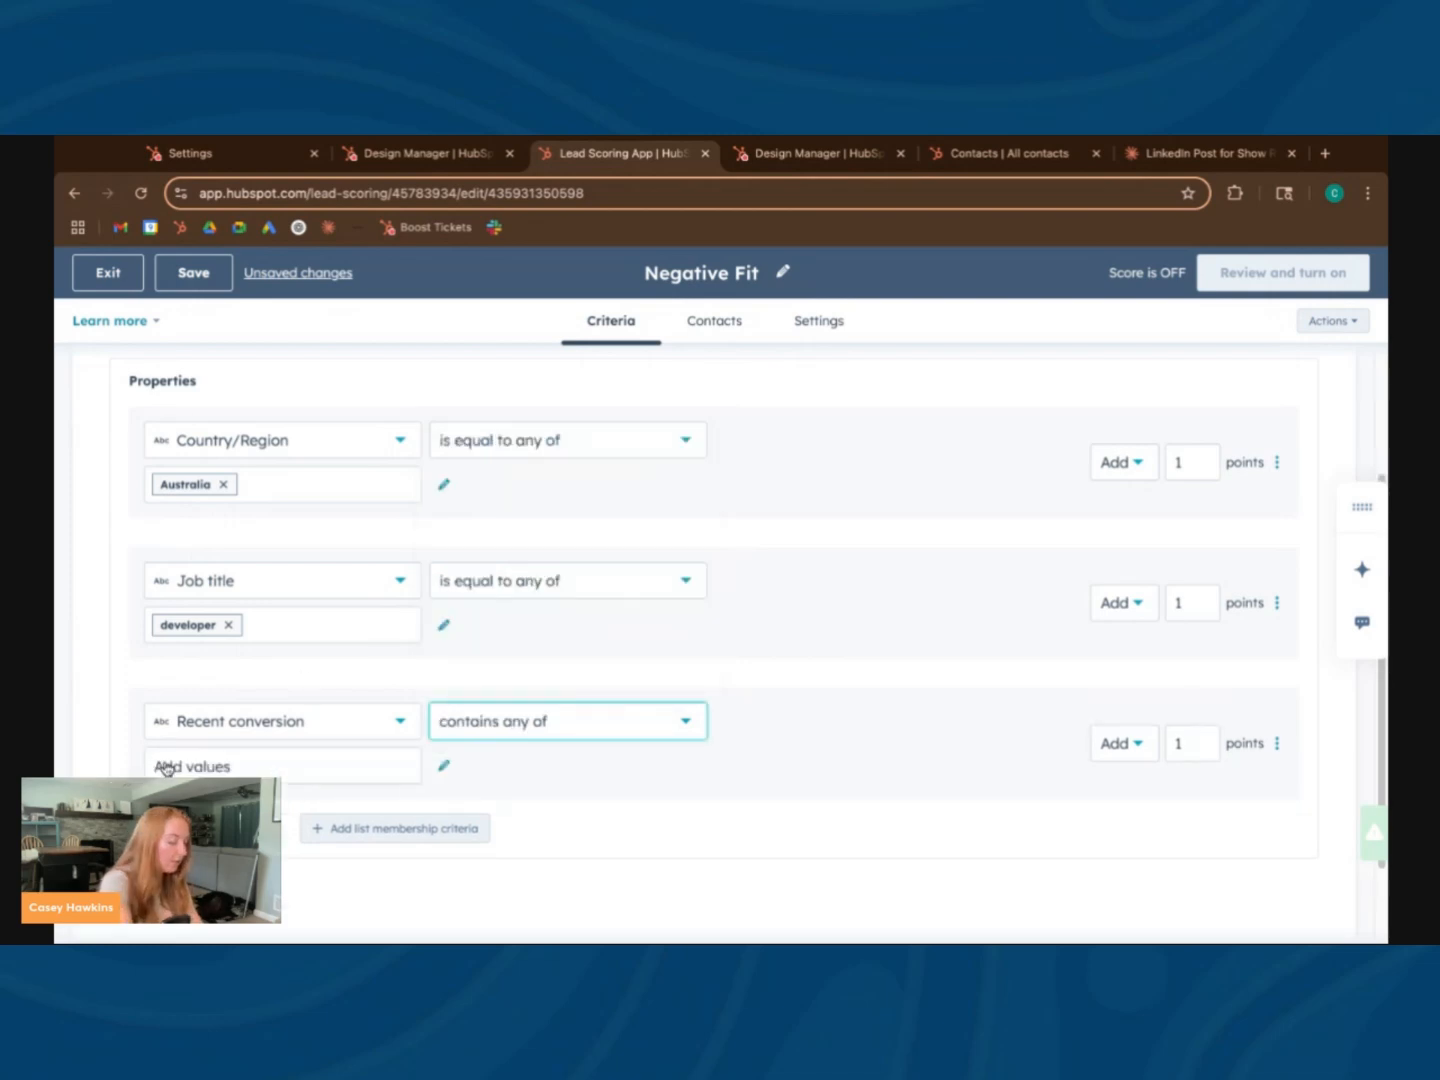
{"action": "key", "text": "super+Tab"}
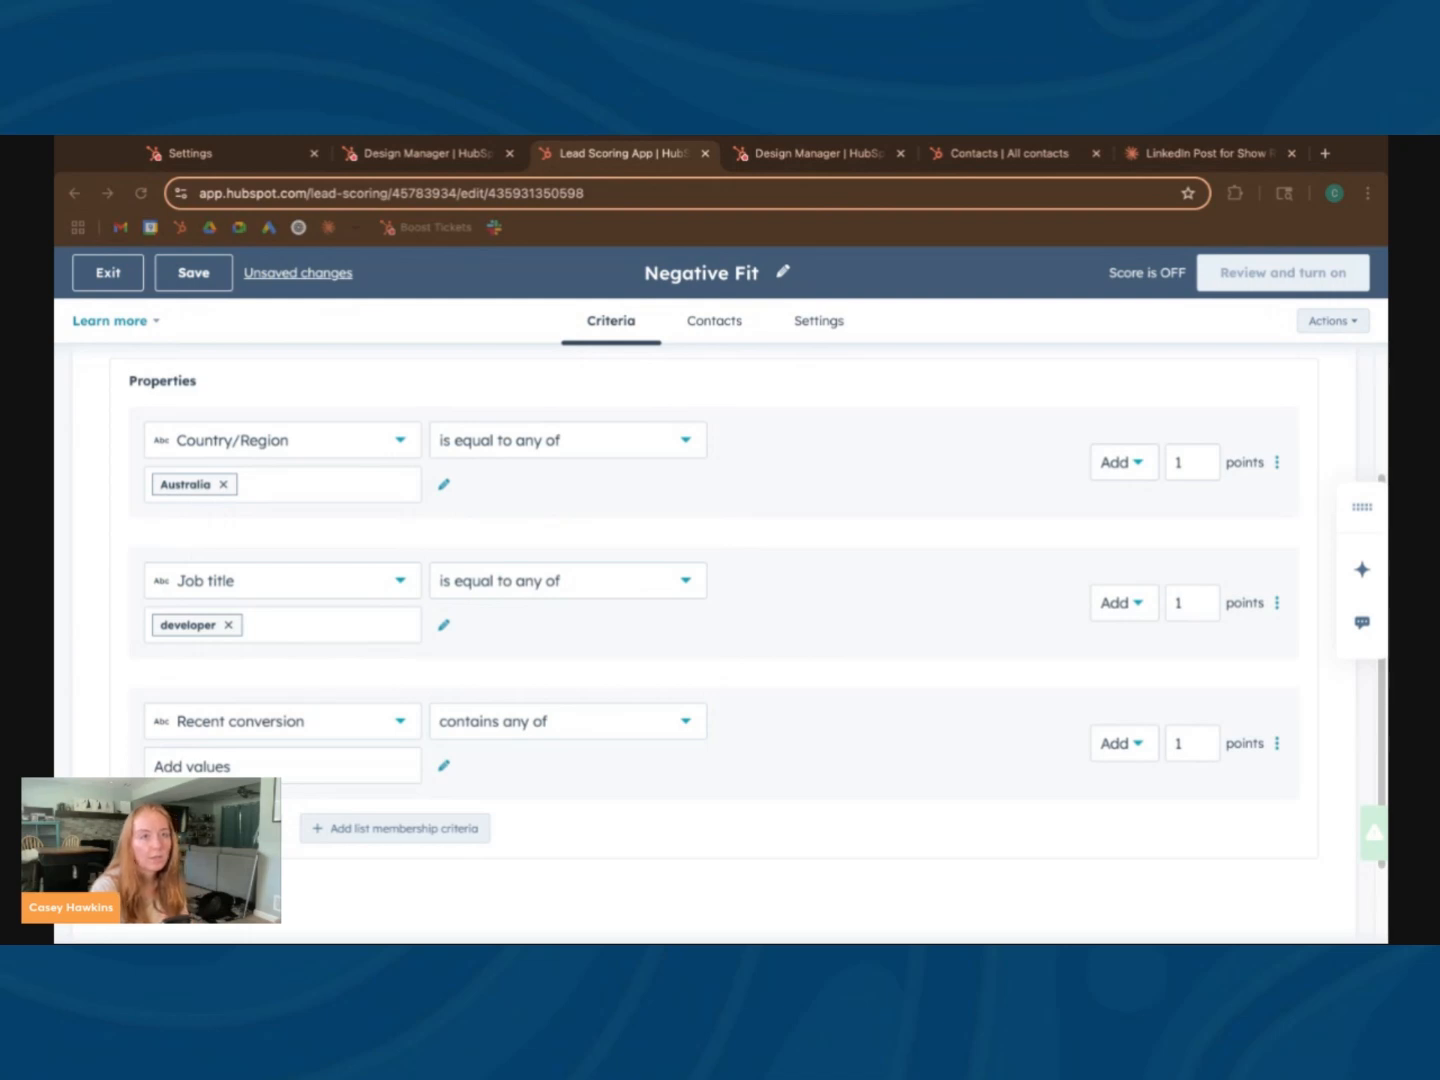
{"action": "left_click", "coordinate": [353, 768]}
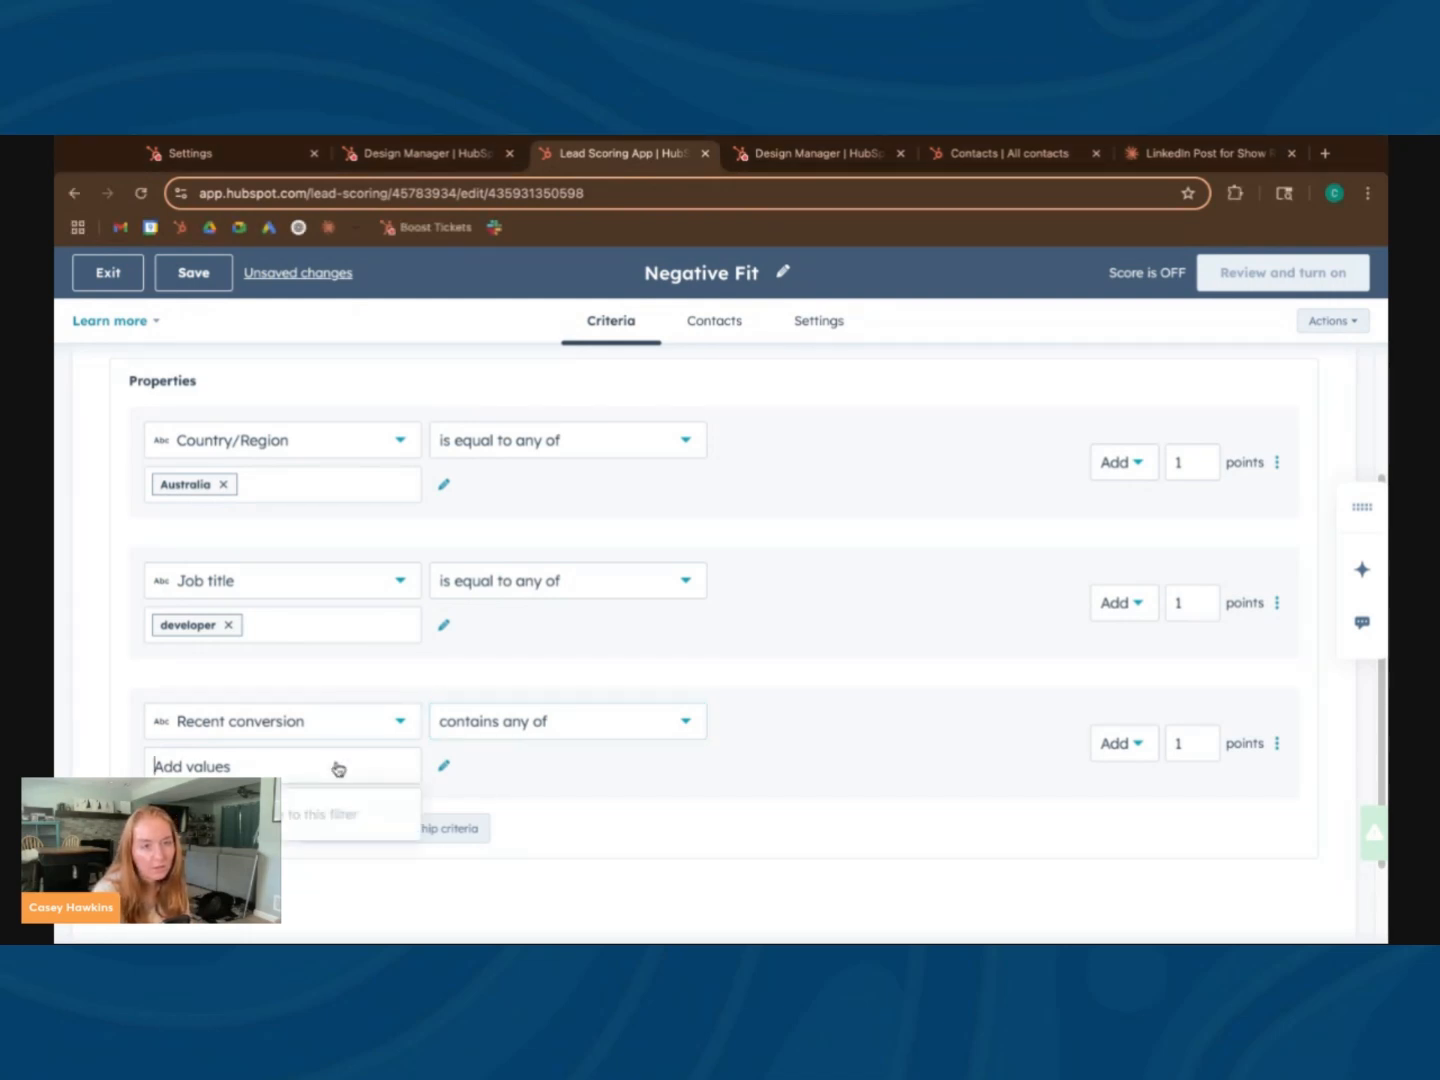
{"action": "type", "text": "cancel"}
{"action": "key", "text": "Return"}
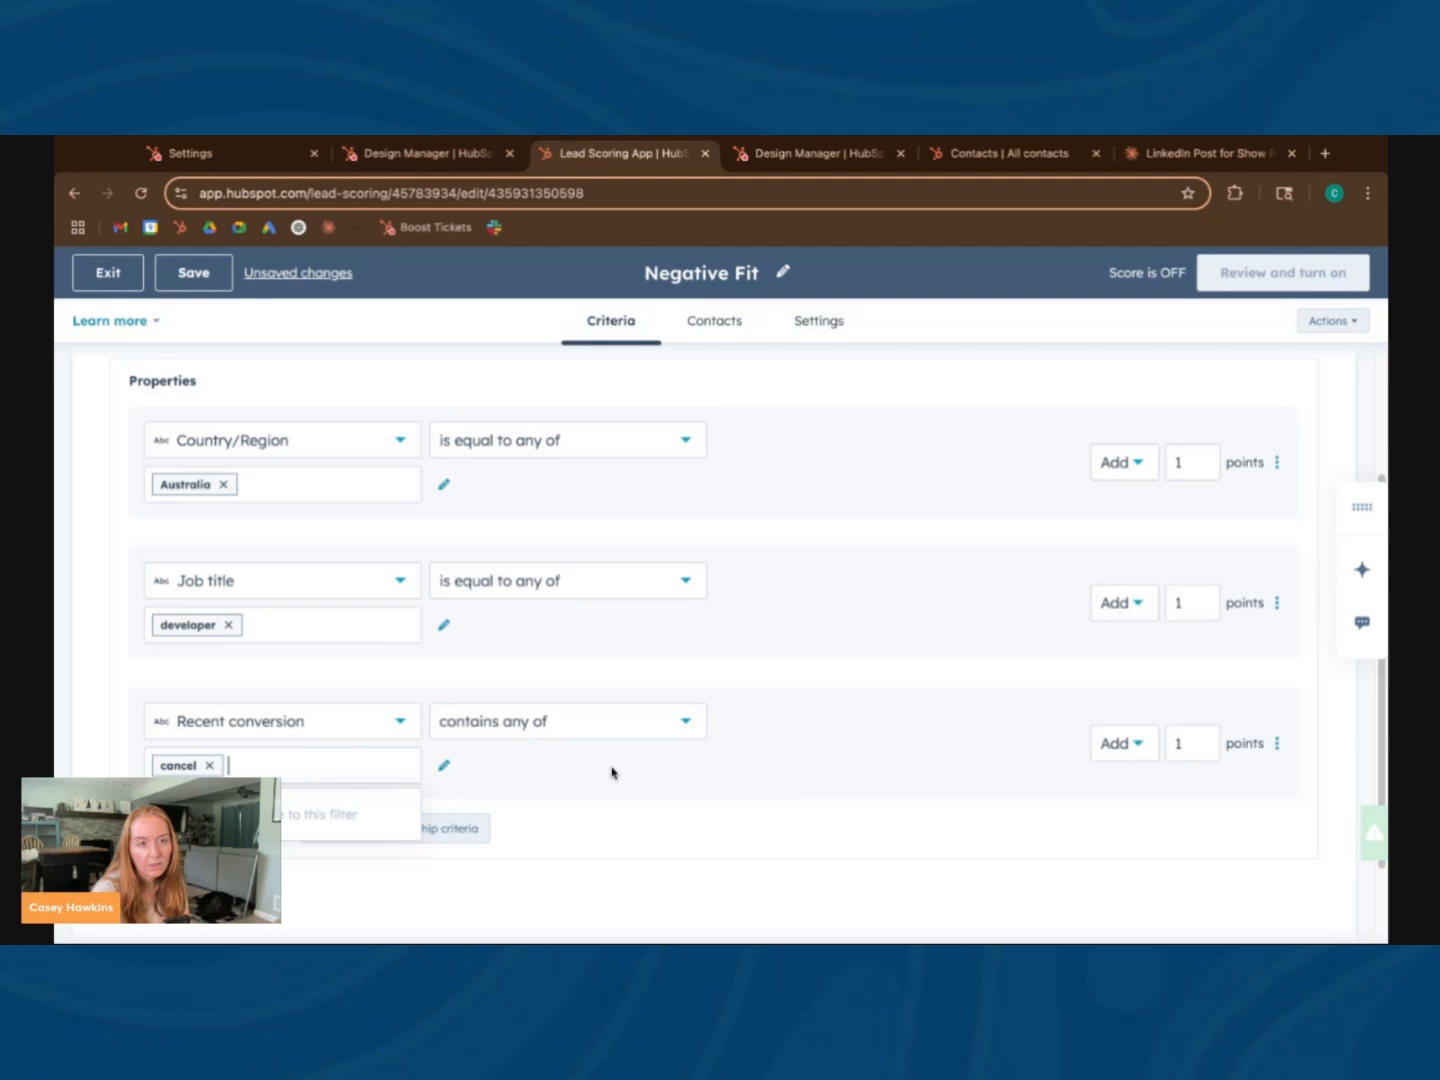
Set the Recent conversion criterion to add 5 points
{"action": "double_click", "coordinate": [1187, 741]}
{"action": "type", "text": "5"}
{"action": "left_click", "coordinate": [844, 792]}
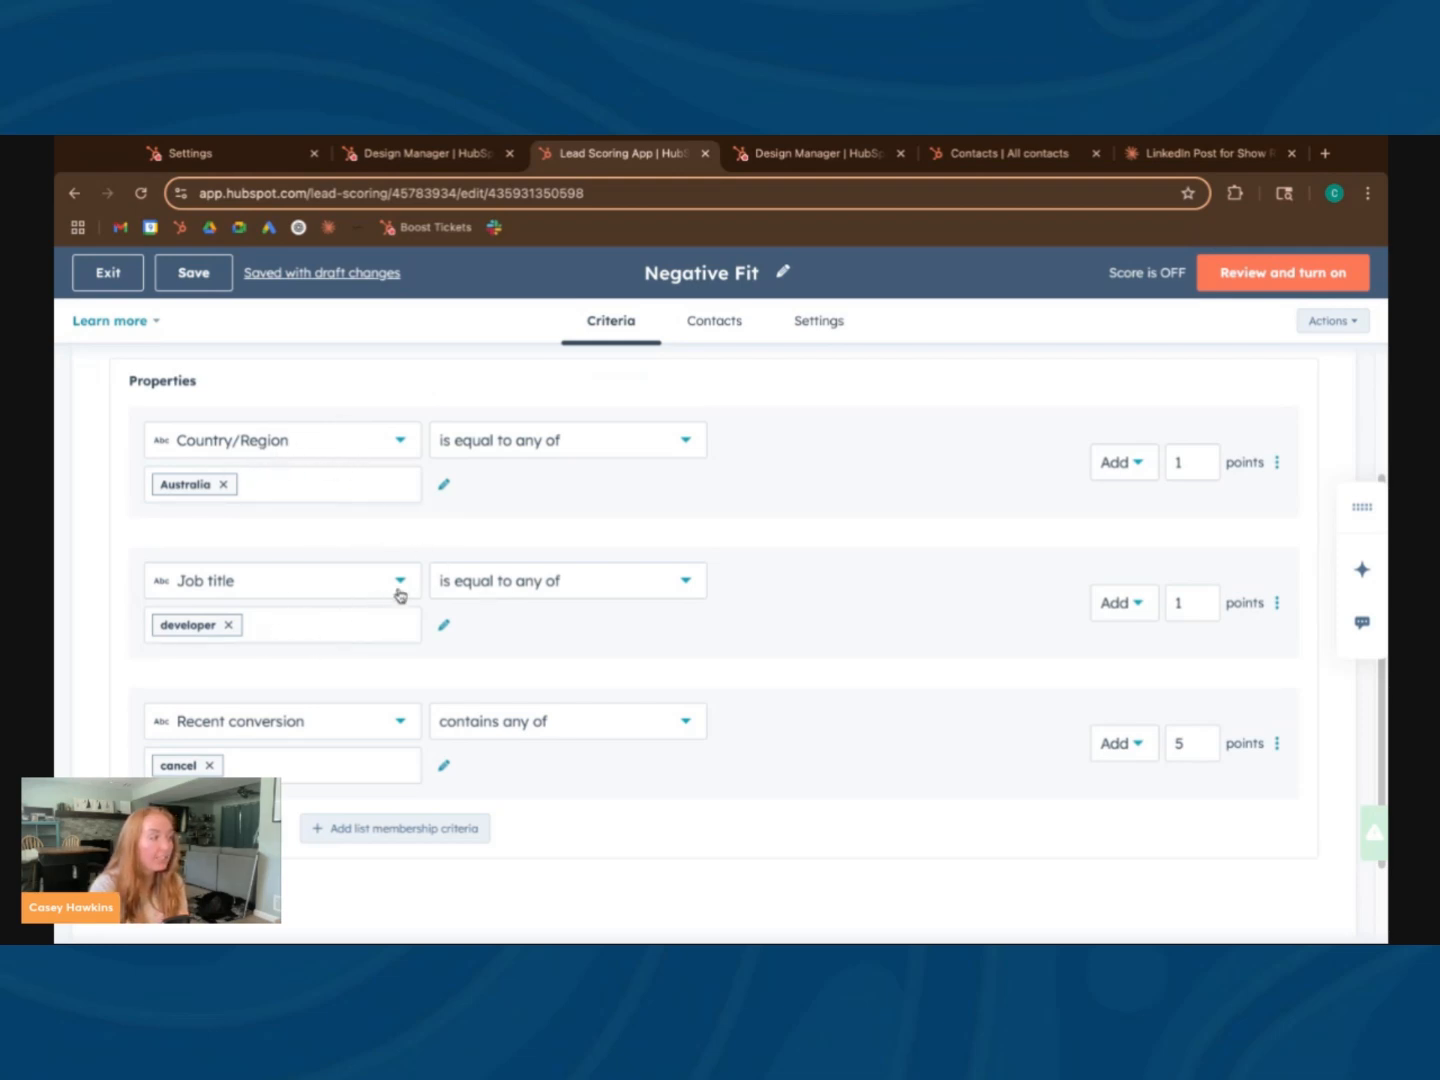
Review the Negative Fit criteria, which contacts it scores, and the property label that stores its score value
{"action": "scroll", "coordinate": [349, 648], "scroll_direction": "down", "scroll_amount": 1}
{"action": "scroll", "coordinate": [349, 648], "scroll_direction": "down", "scroll_amount": 2}
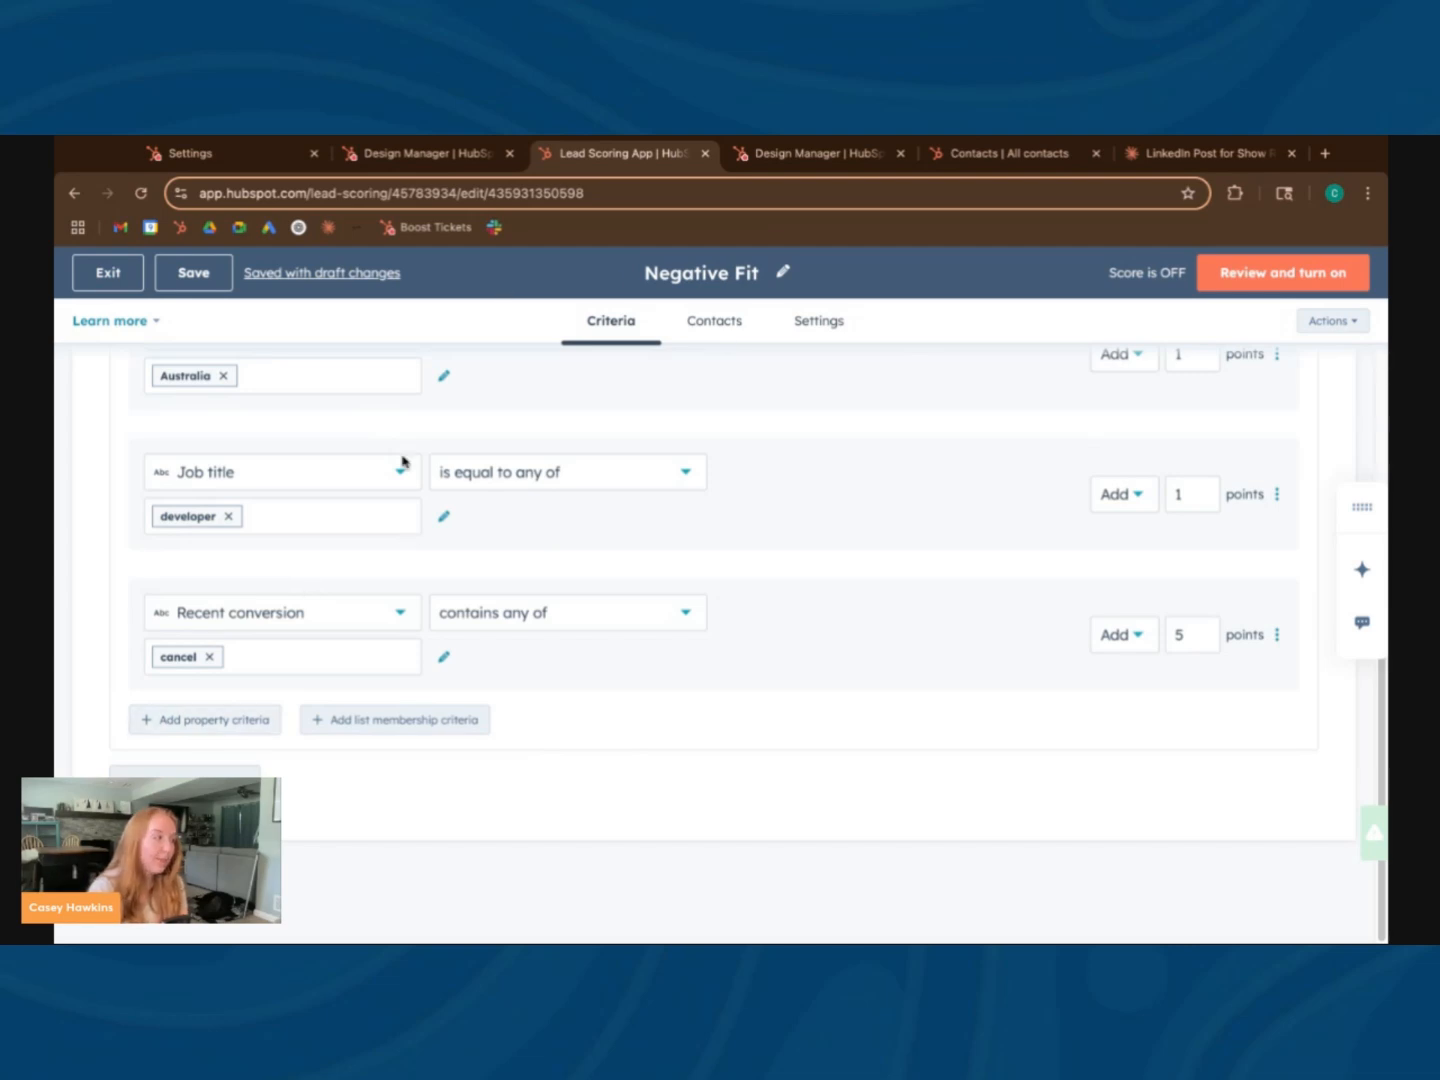
{"action": "scroll", "coordinate": [721, 546], "scroll_direction": "up", "scroll_amount": 3}
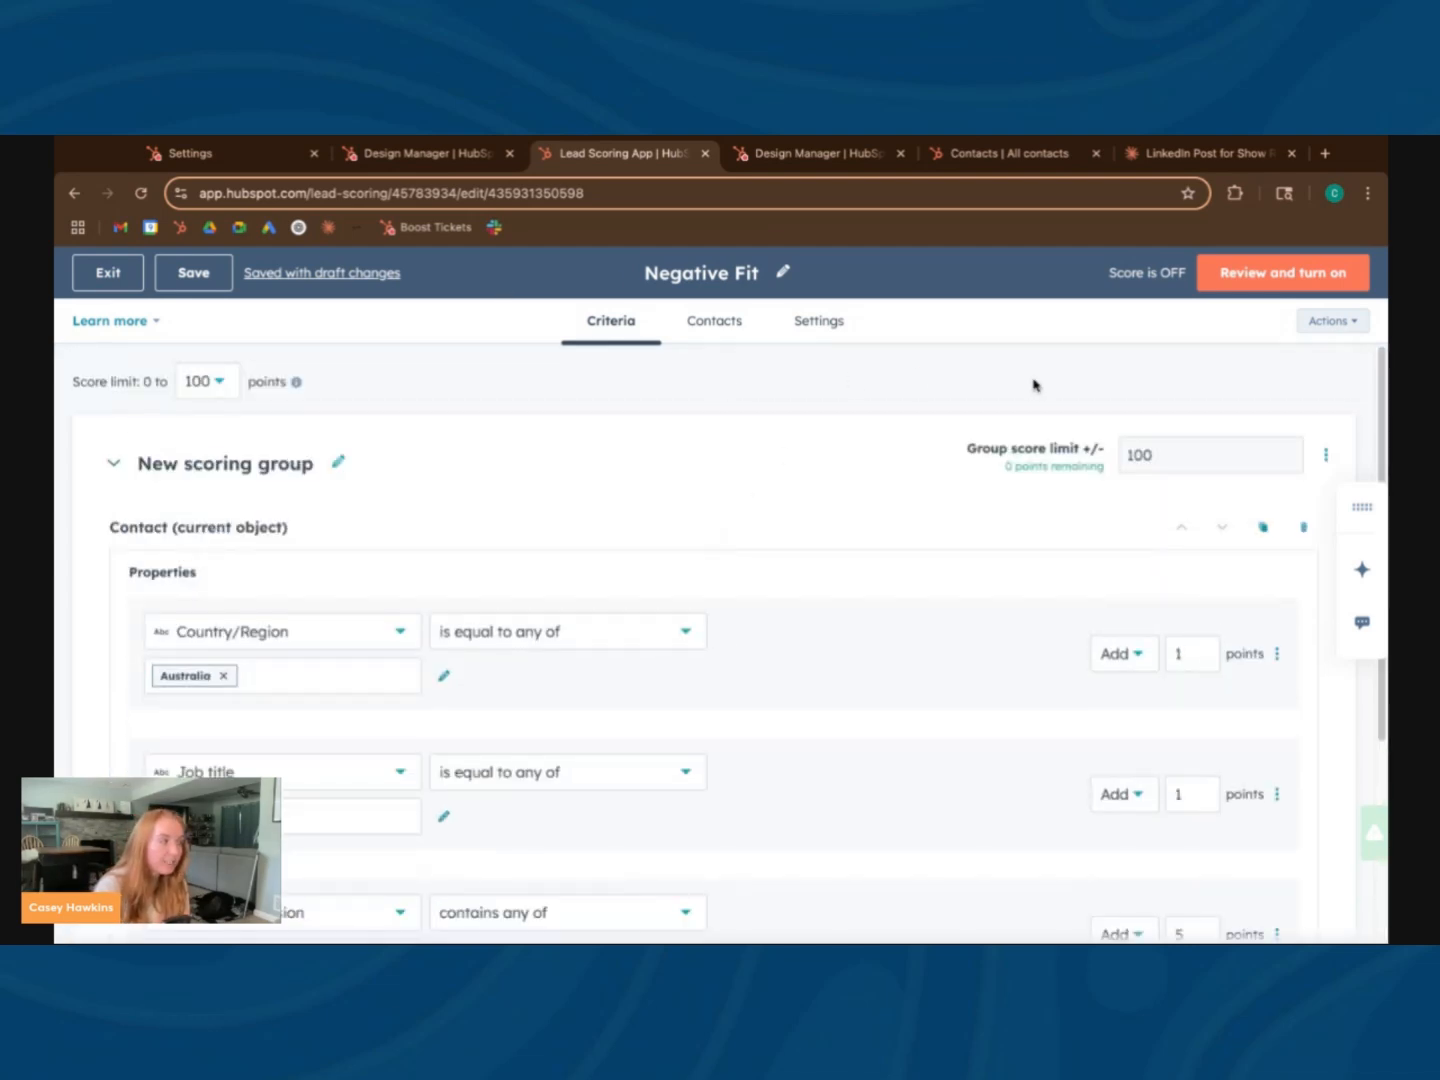
{"action": "left_click", "coordinate": [750, 337]}
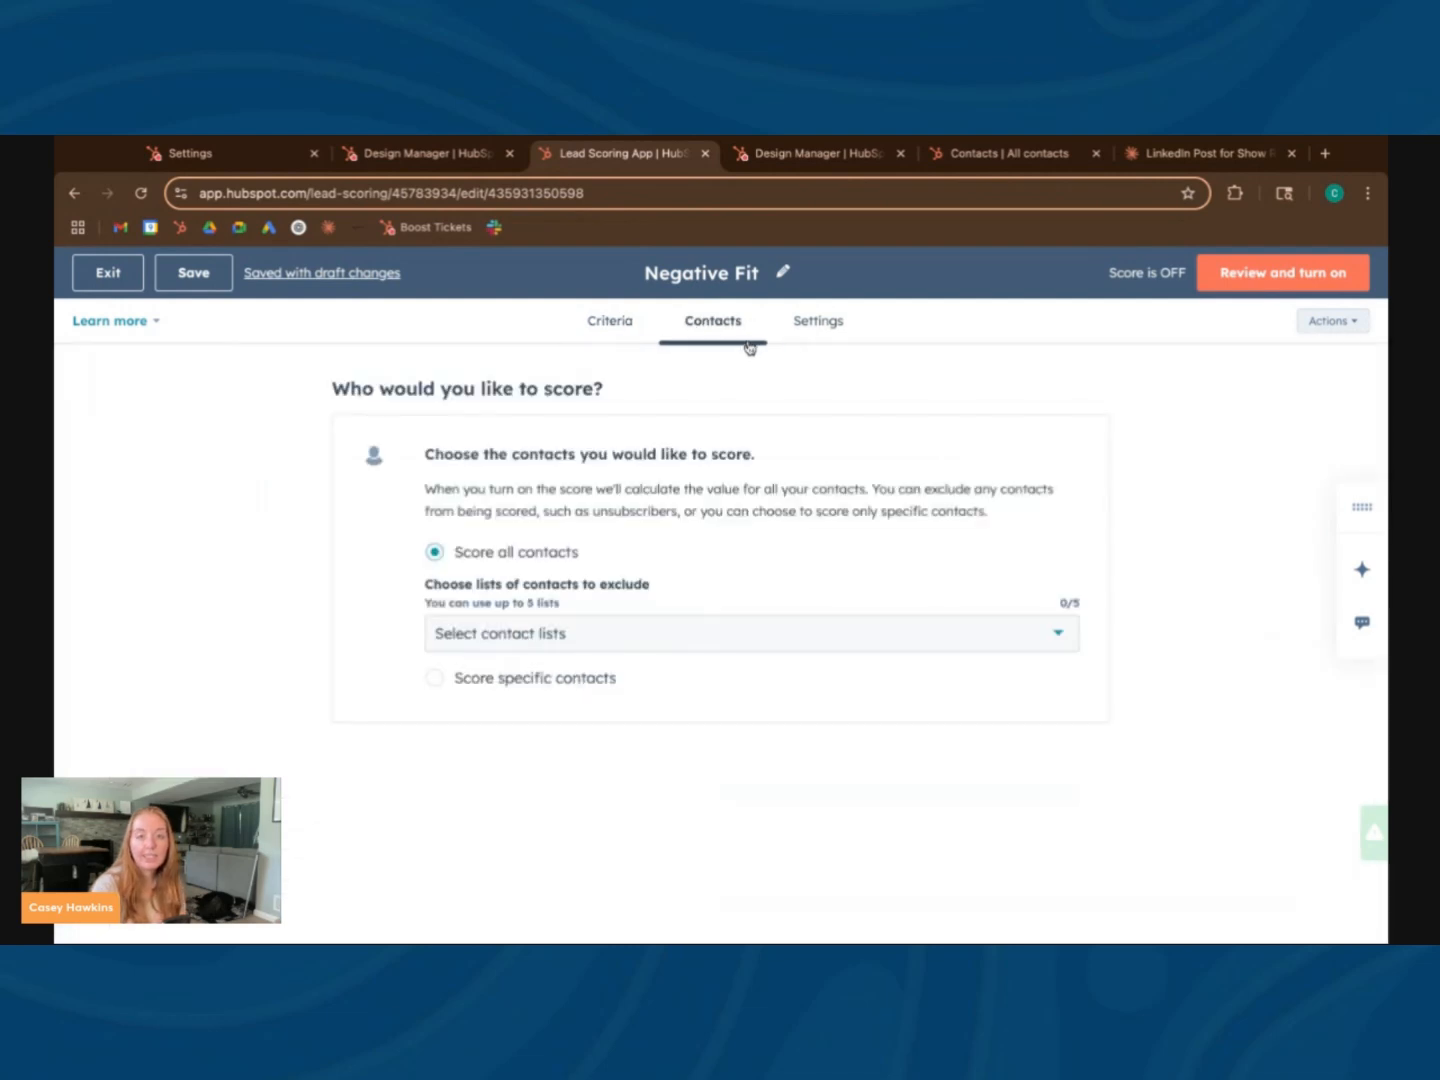
{"action": "left_click", "coordinate": [800, 329]}
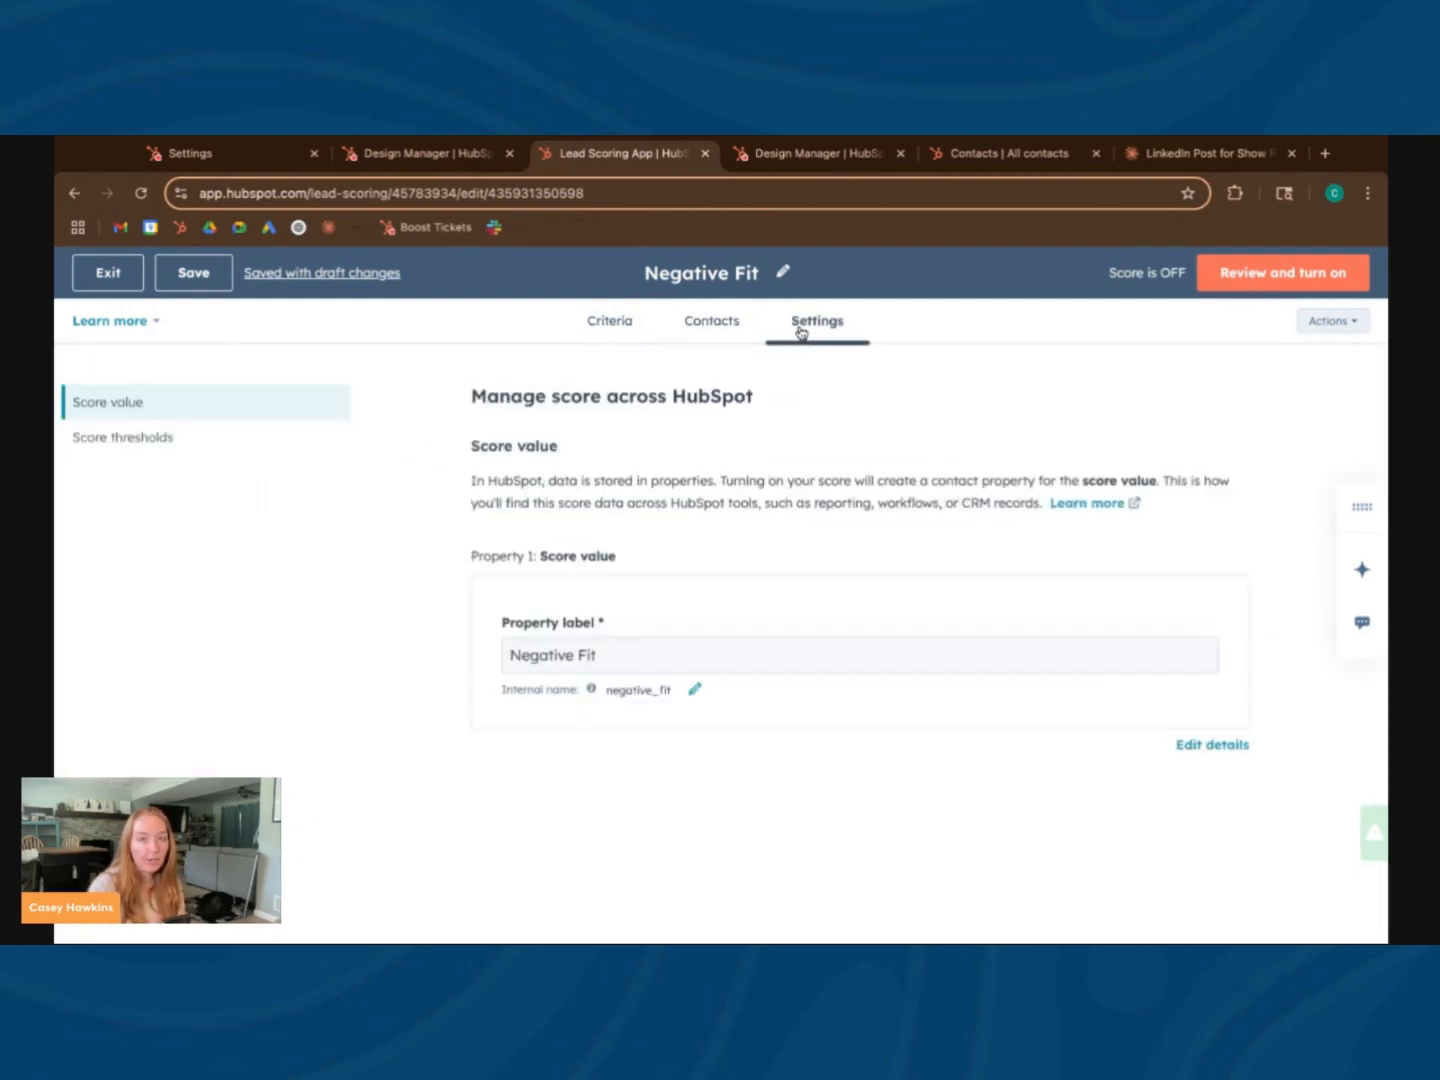
{"action": "triple_click", "coordinate": [561, 659]}
{"action": "left_click", "coordinate": [779, 591]}
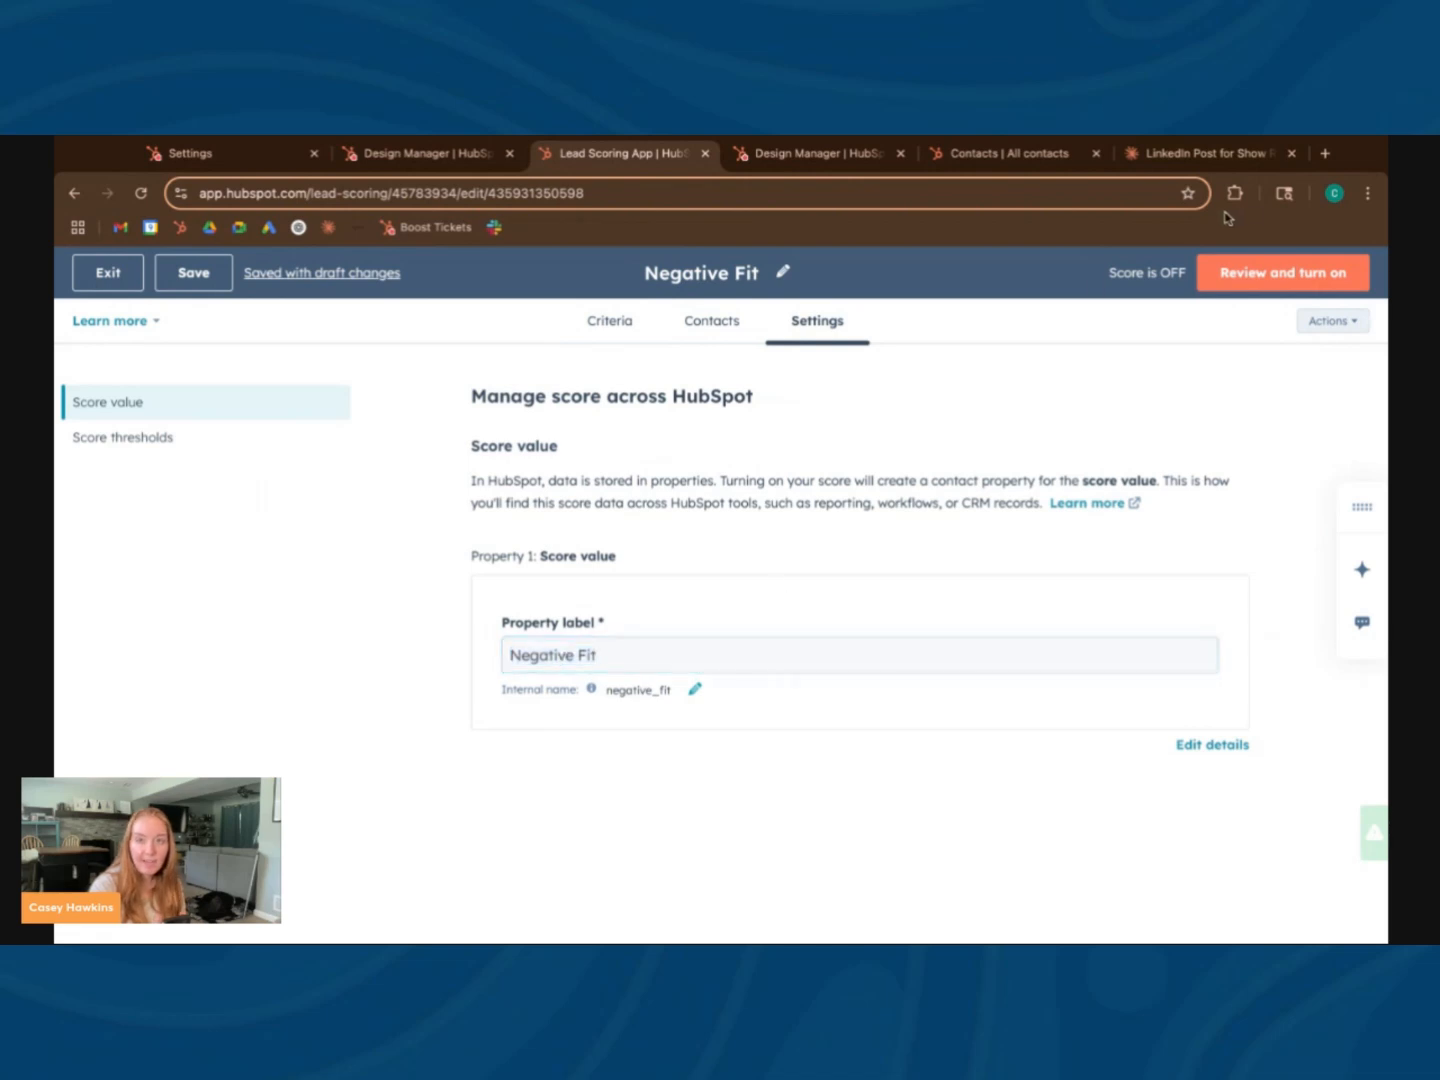
Turn on the Negative Fit score and dismiss the success message
{"action": "left_click", "coordinate": [1229, 283]}
{"action": "left_click", "coordinate": [1310, 273]}
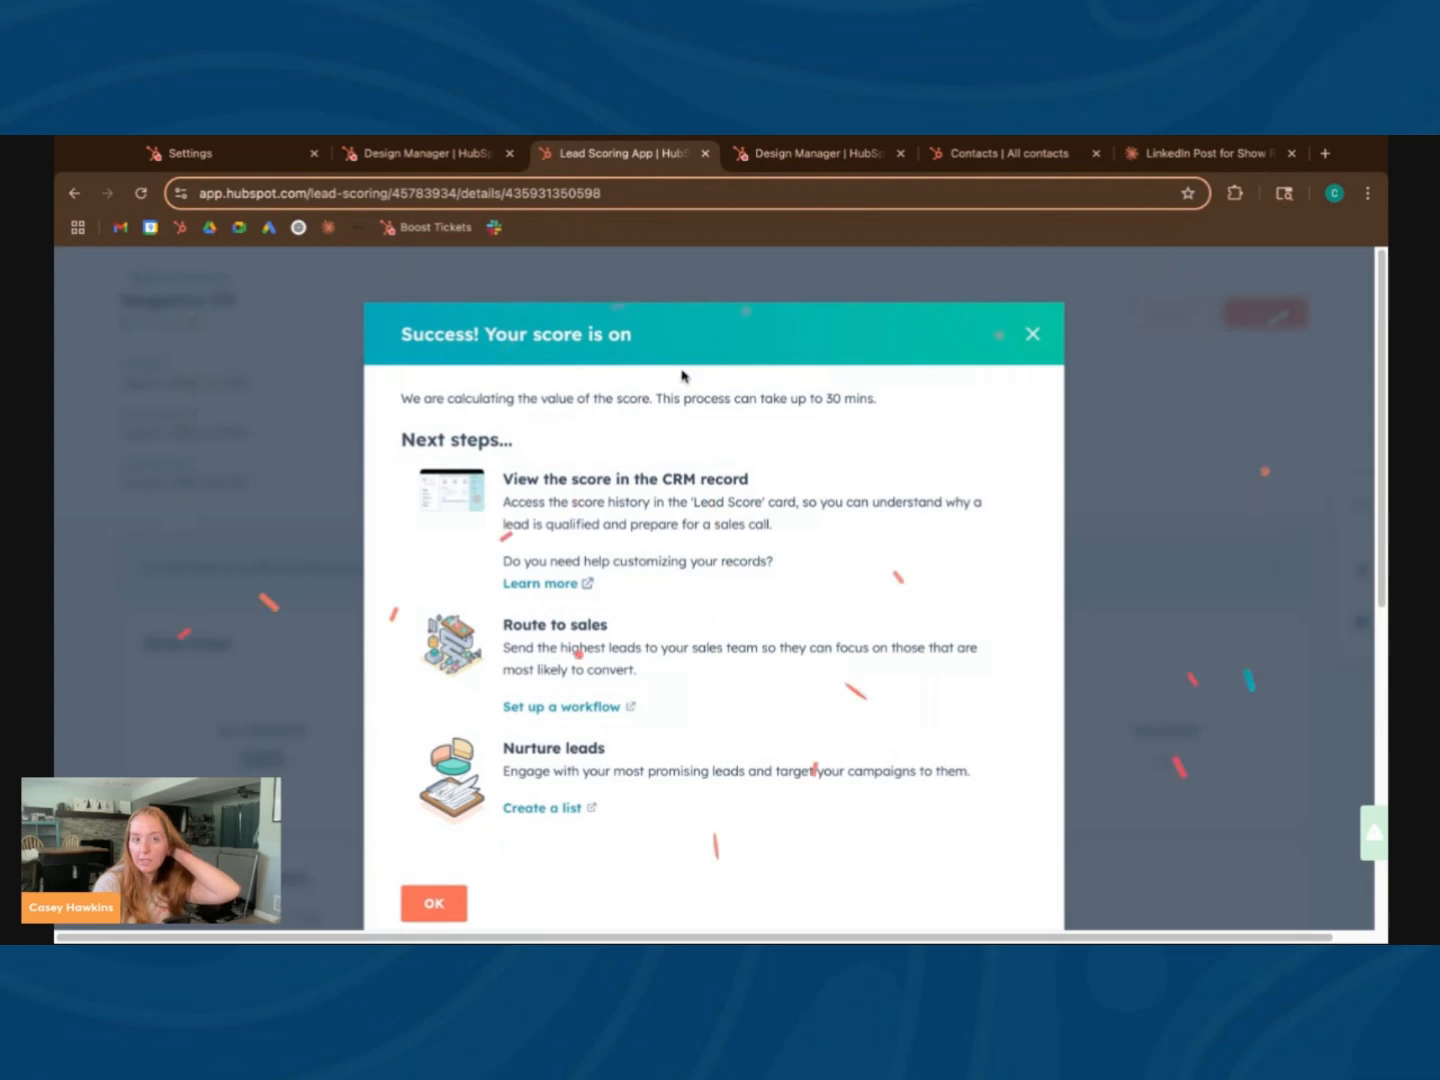
{"action": "left_click", "coordinate": [1035, 332]}
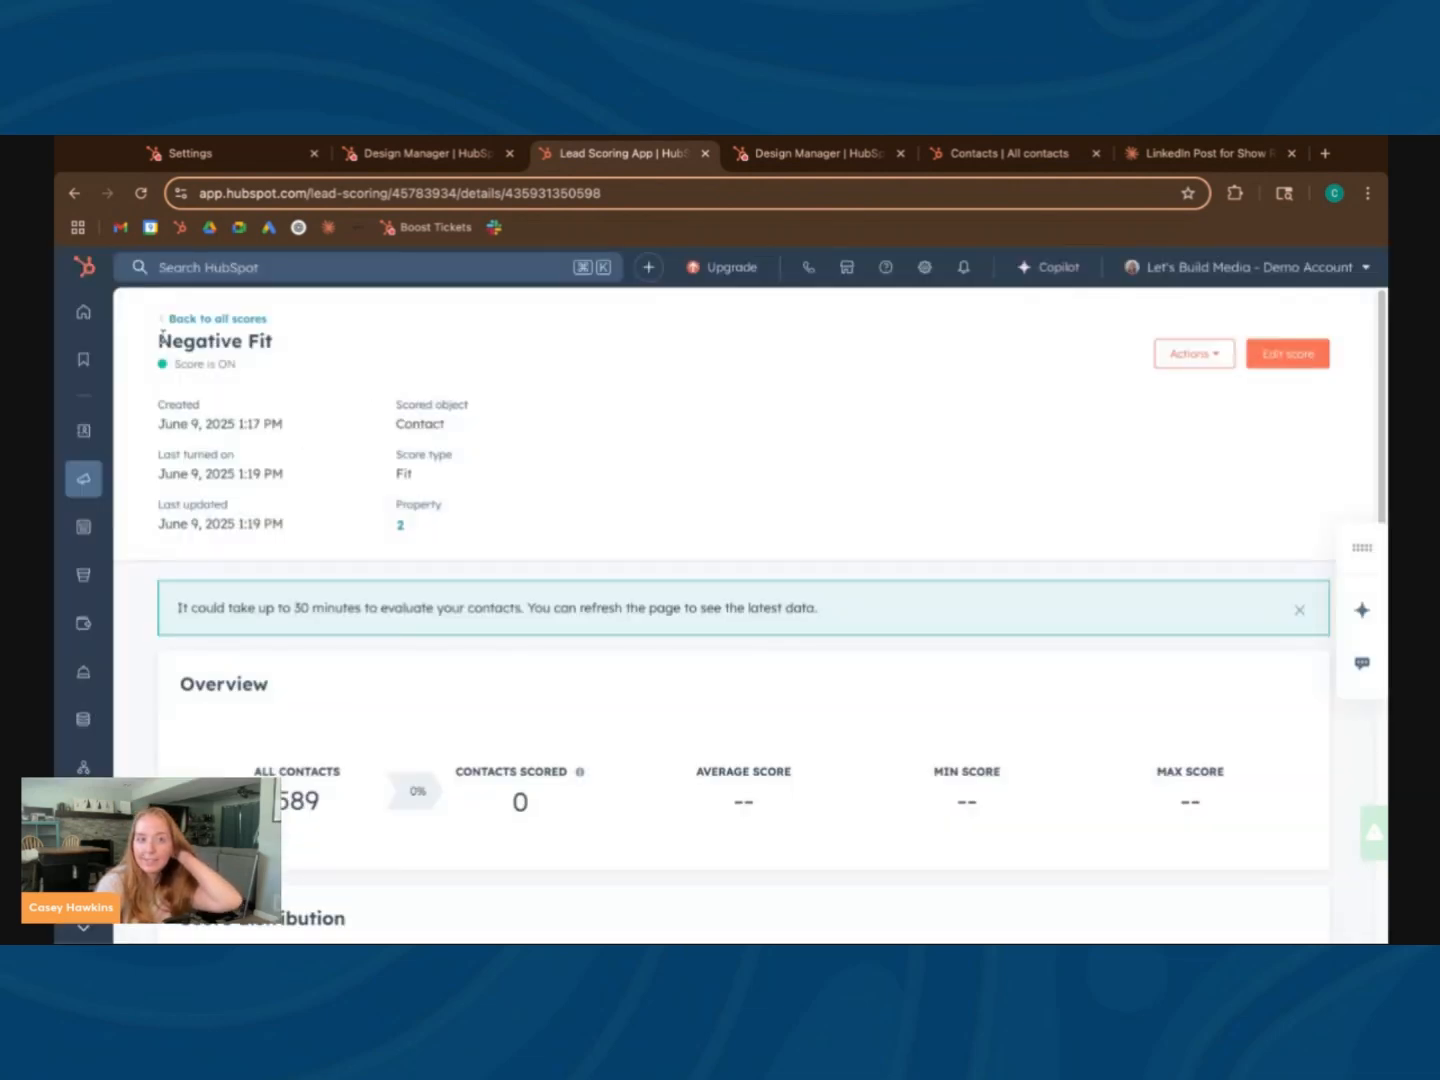
Delete the Country/Region criterion that subtracts 1 point from the ICP Contact Fit score
{"action": "left_click", "coordinate": [186, 323]}
{"action": "scroll", "coordinate": [346, 506], "scroll_direction": "down", "scroll_amount": 1}
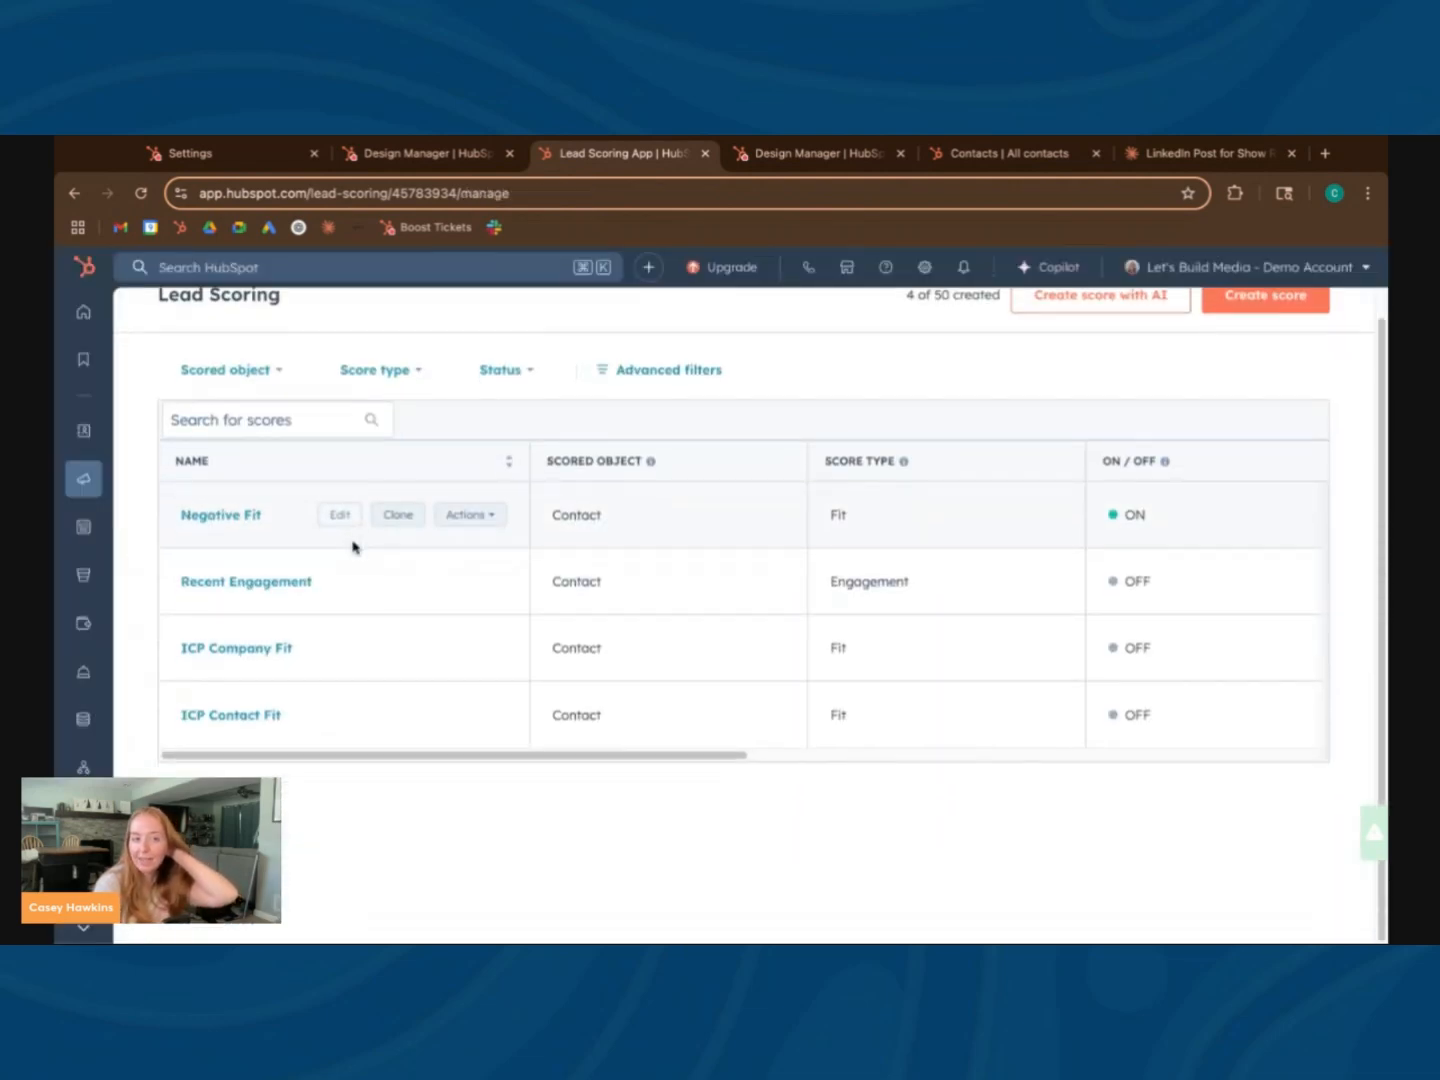
{"action": "left_click", "coordinate": [196, 715]}
{"action": "scroll", "coordinate": [649, 582], "scroll_direction": "down", "scroll_amount": 2}
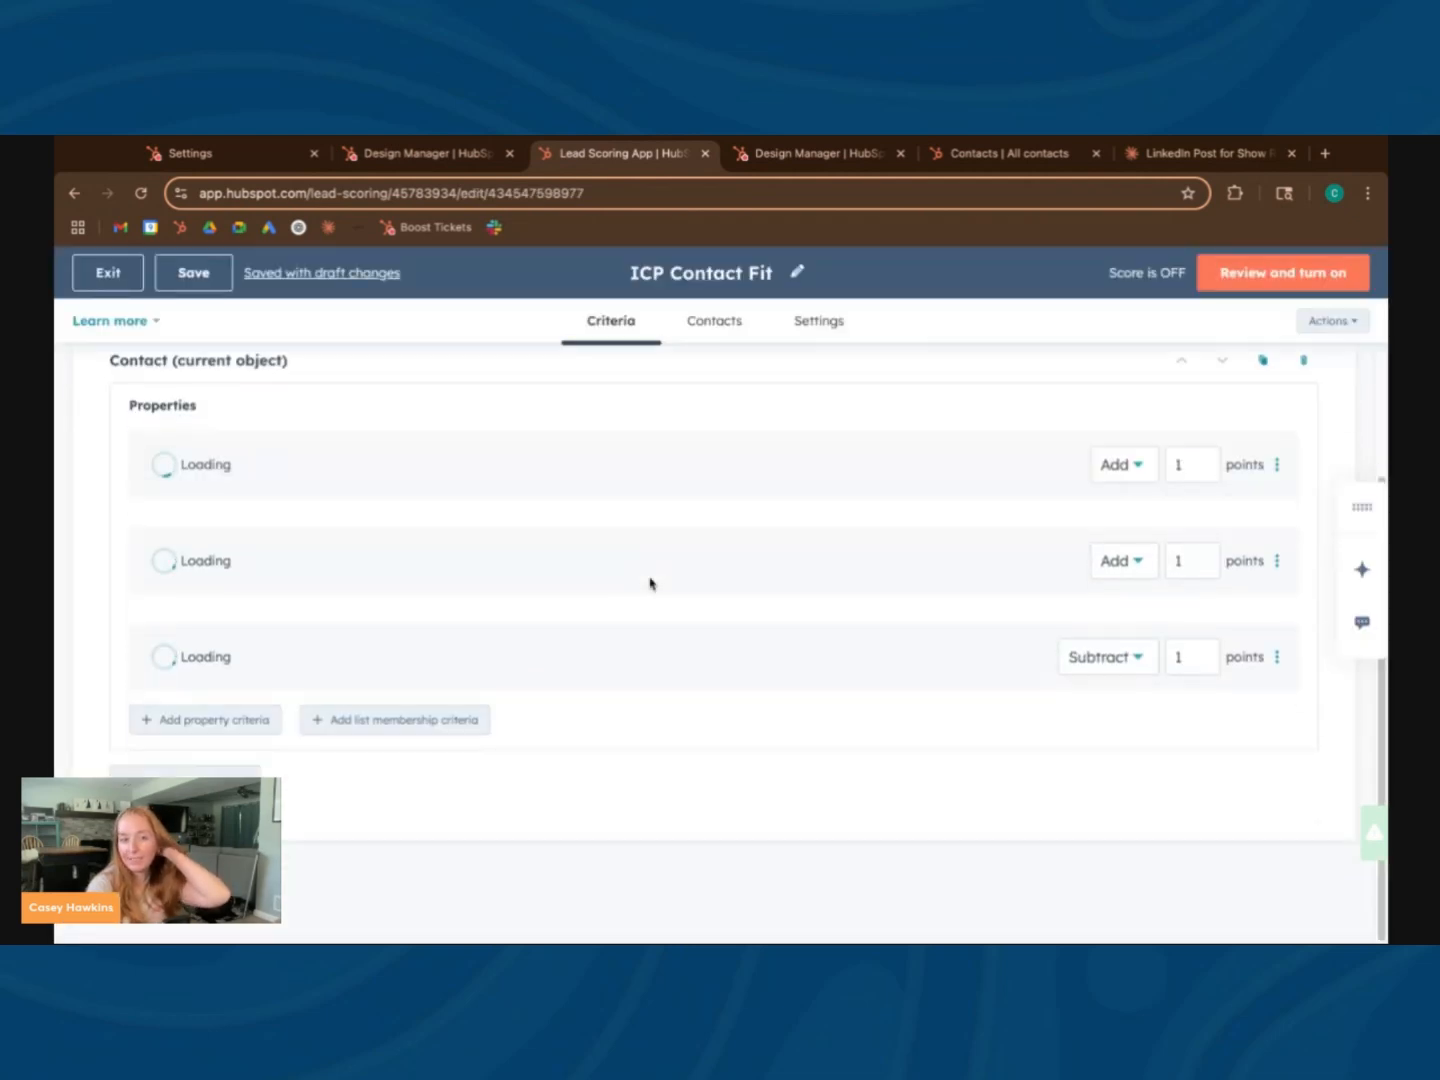
{"action": "left_click", "coordinate": [1277, 769]}
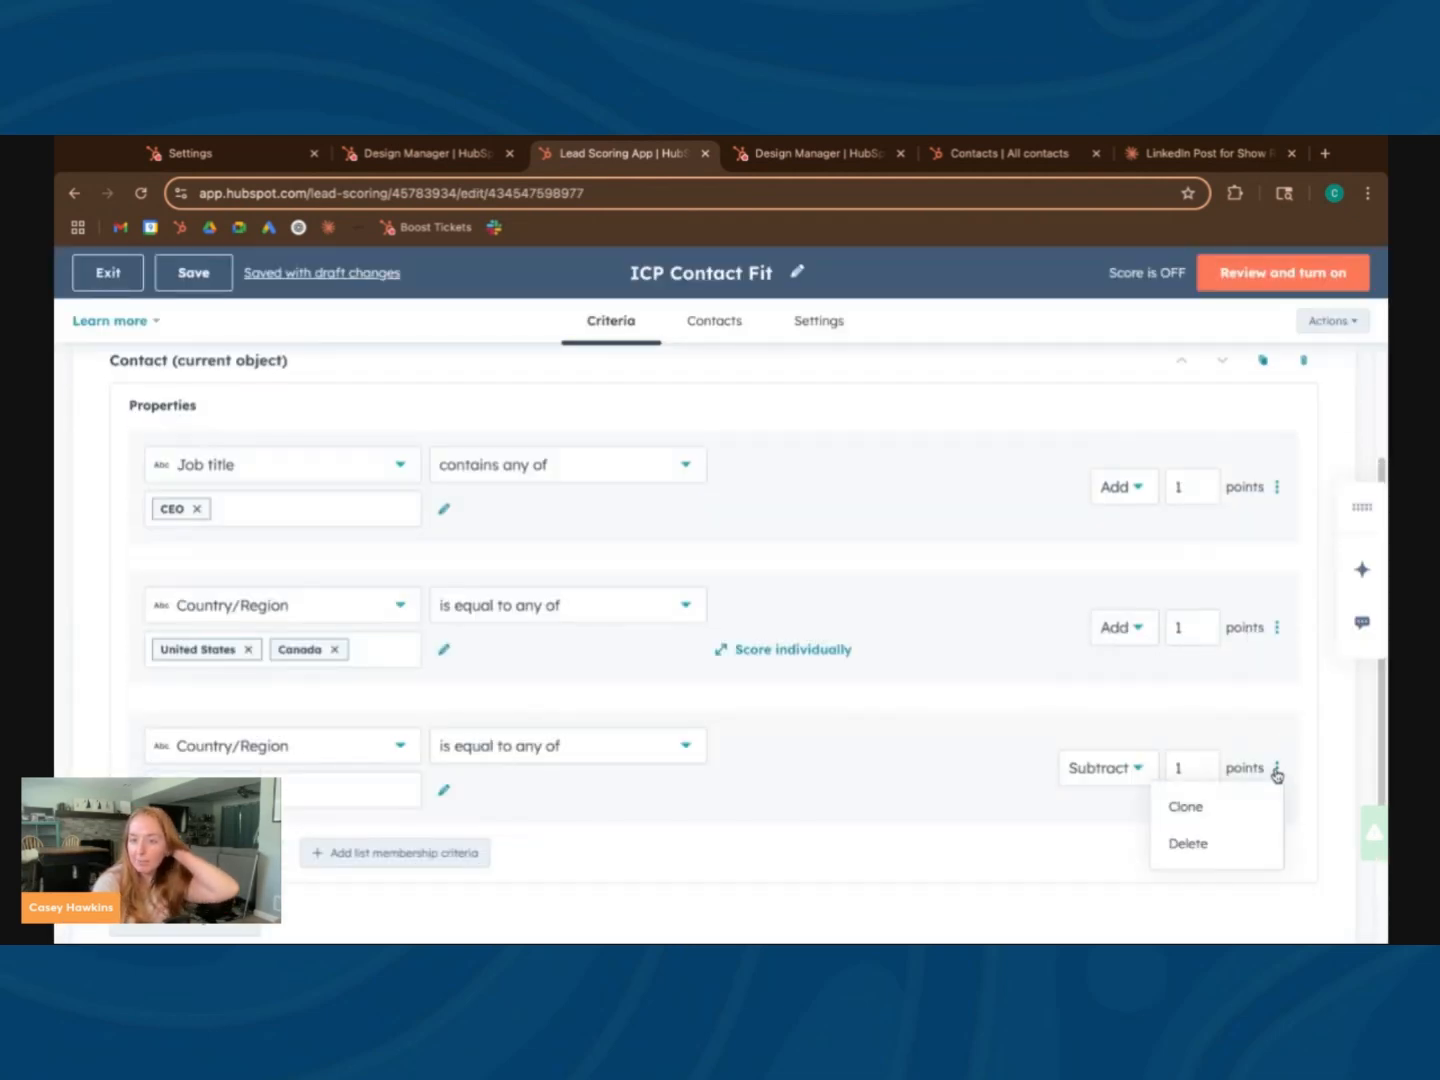
{"action": "left_click", "coordinate": [1191, 842]}
{"action": "scroll", "coordinate": [741, 784], "scroll_direction": "up", "scroll_amount": 2}
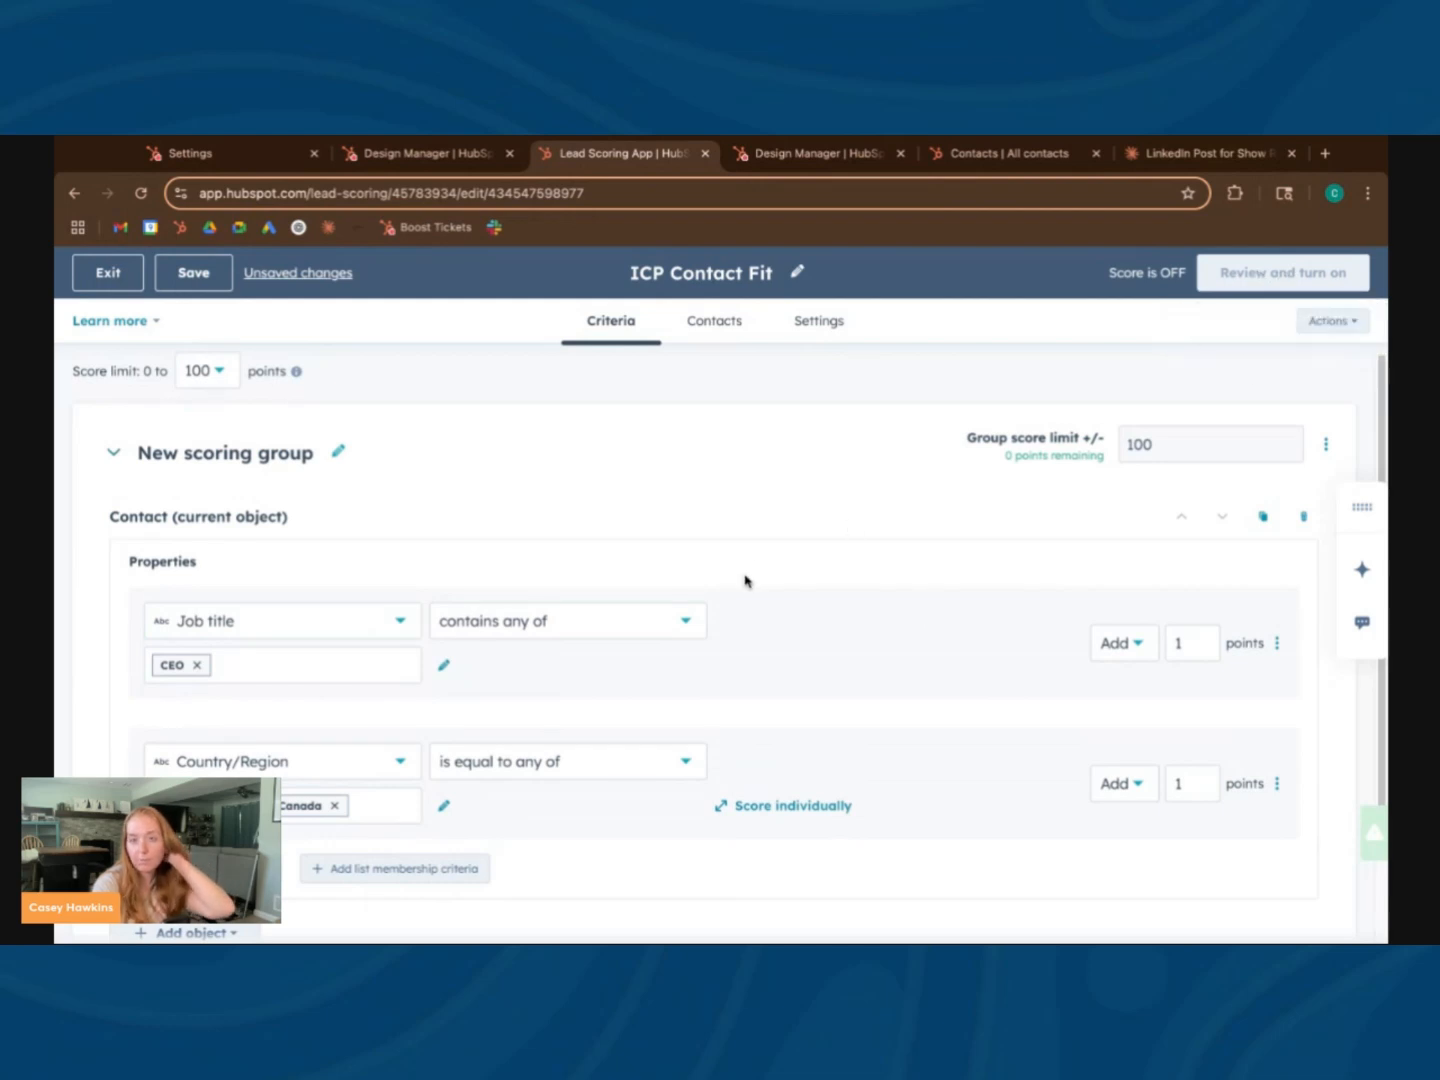
Turn on the ICP Contact Fit score and dismiss the success message
{"action": "left_click", "coordinate": [1260, 285]}
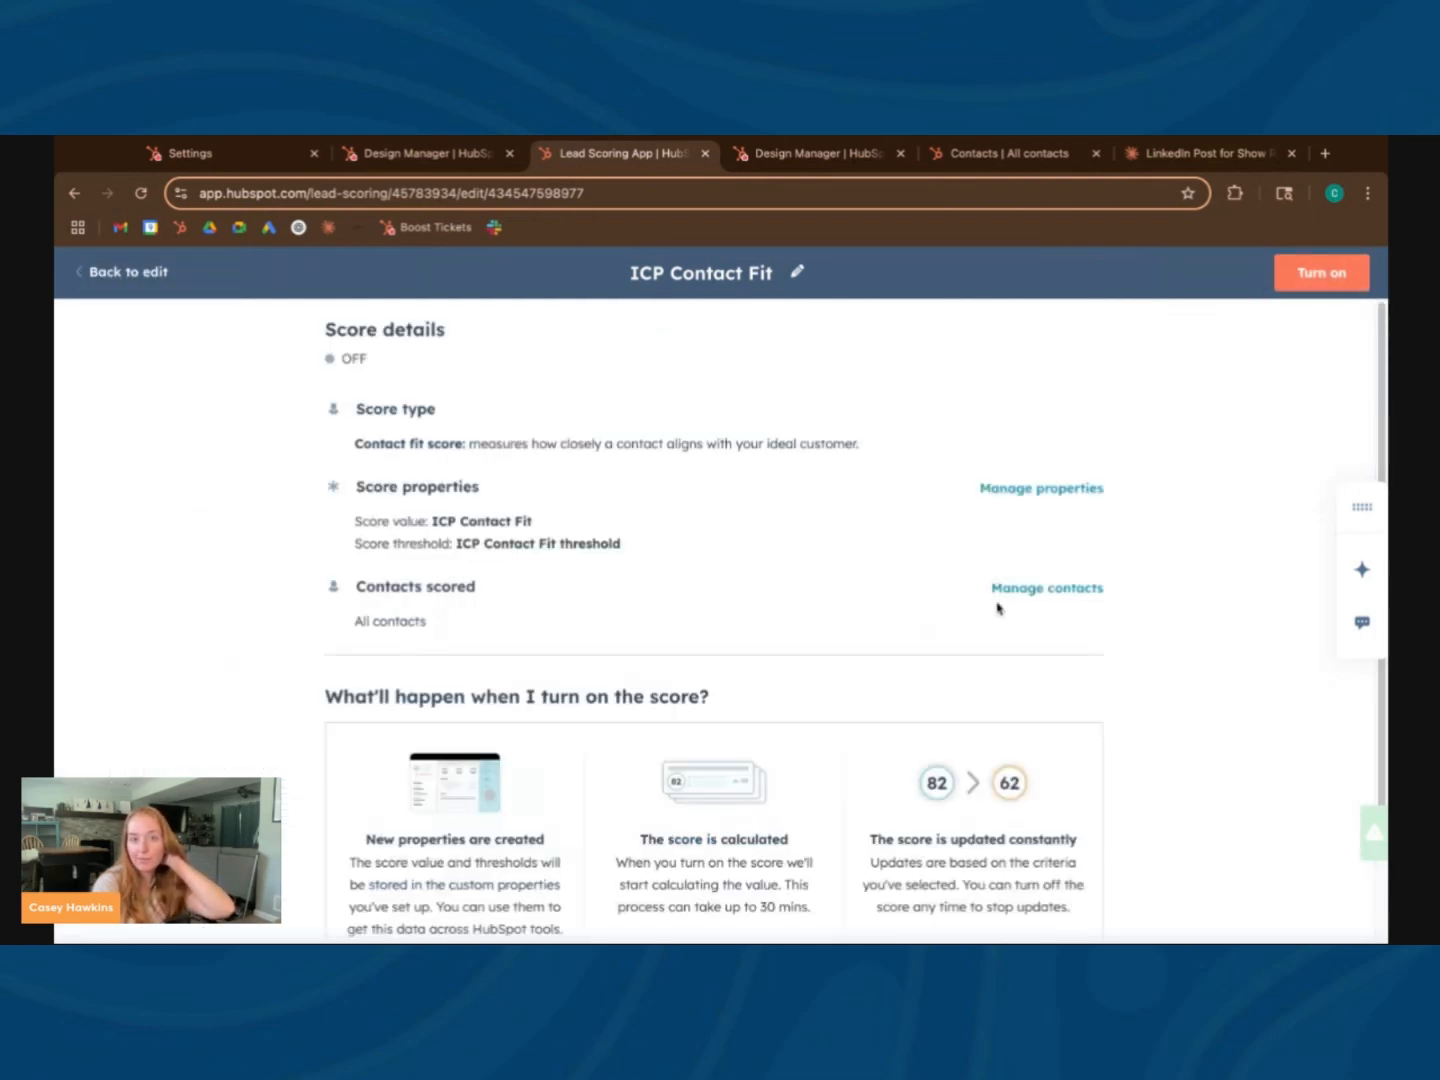
{"action": "left_click", "coordinate": [1315, 274]}
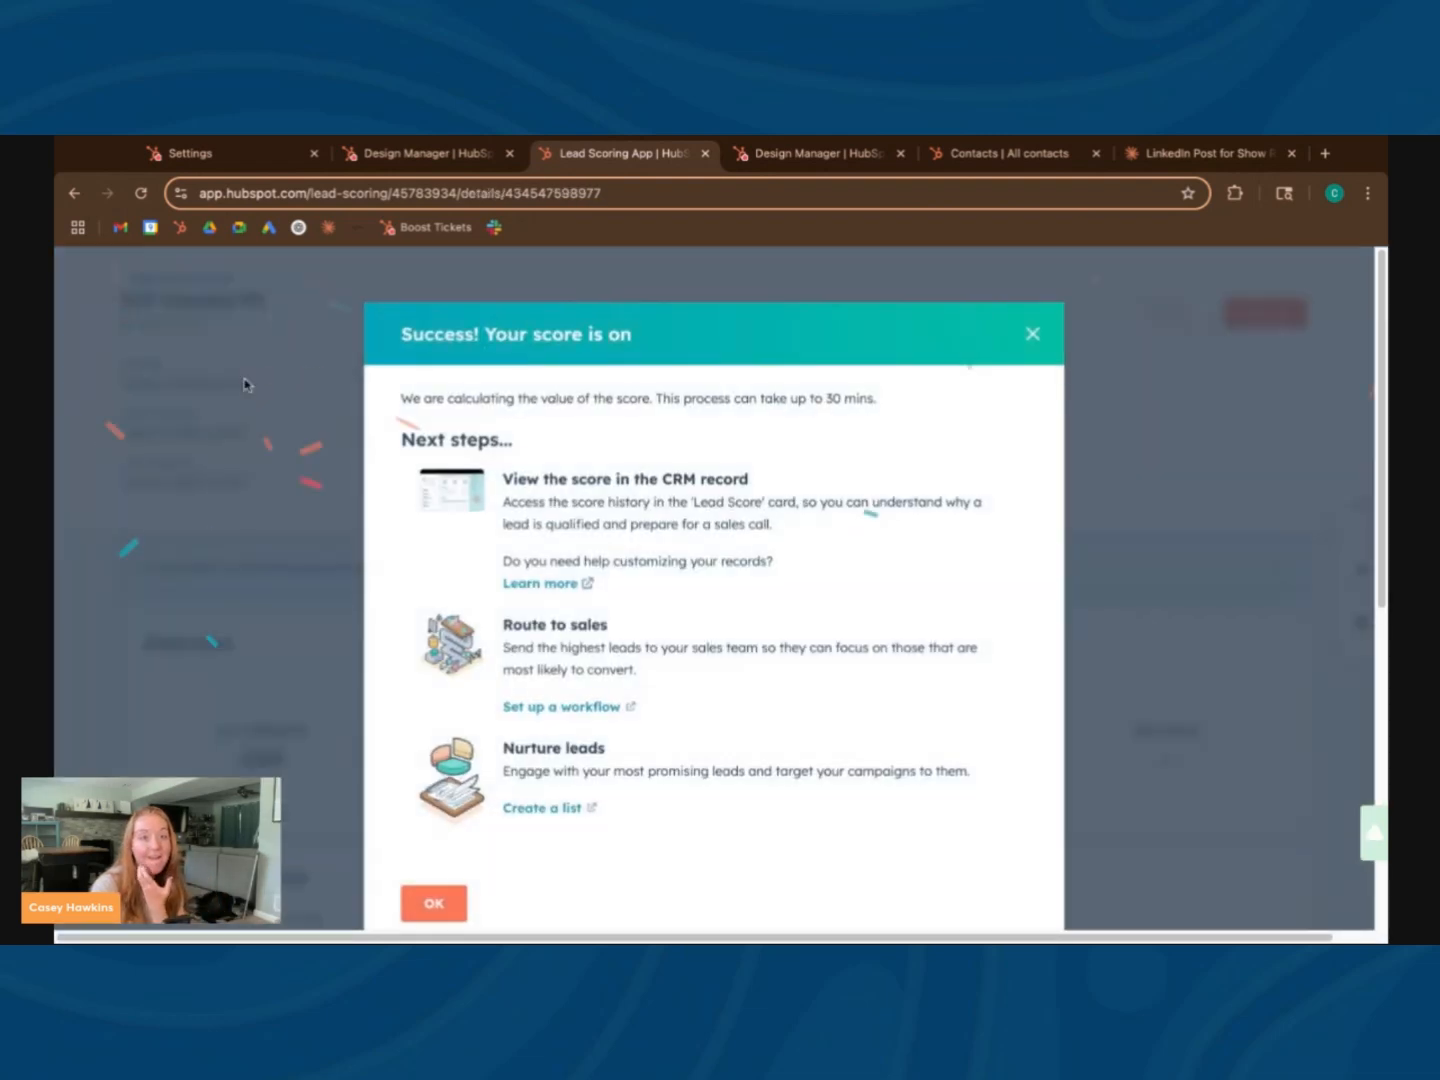
{"action": "left_click", "coordinate": [1033, 335]}
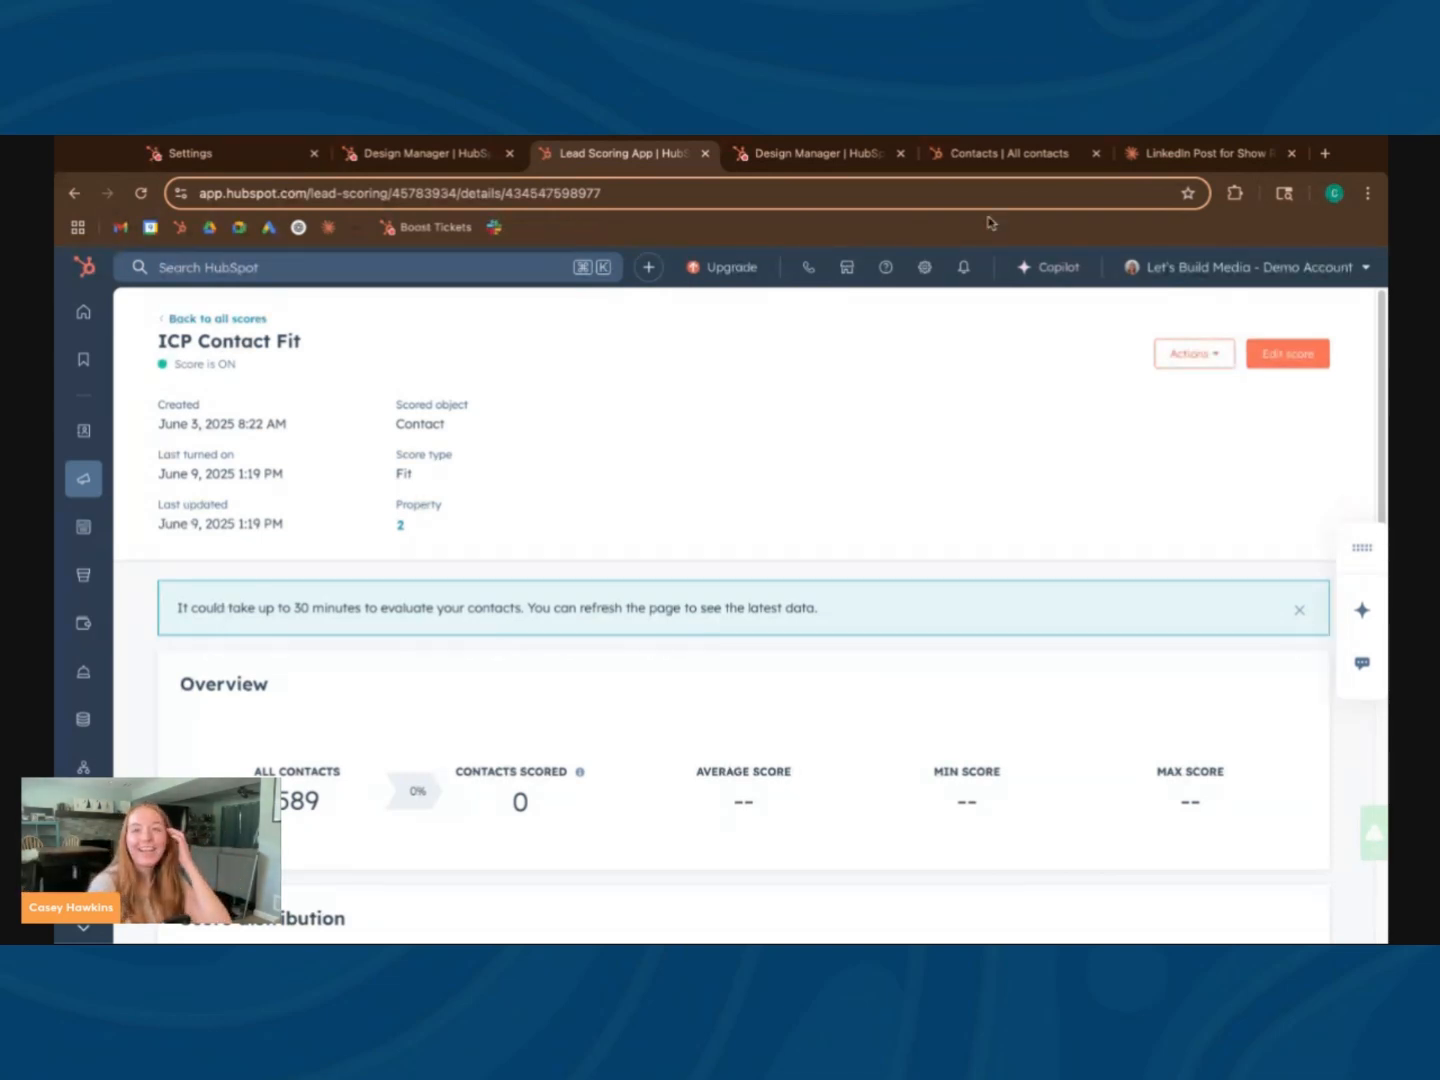
Start a new contact property in the account's property settings and label it Total Score
{"action": "left_click", "coordinate": [925, 272]}
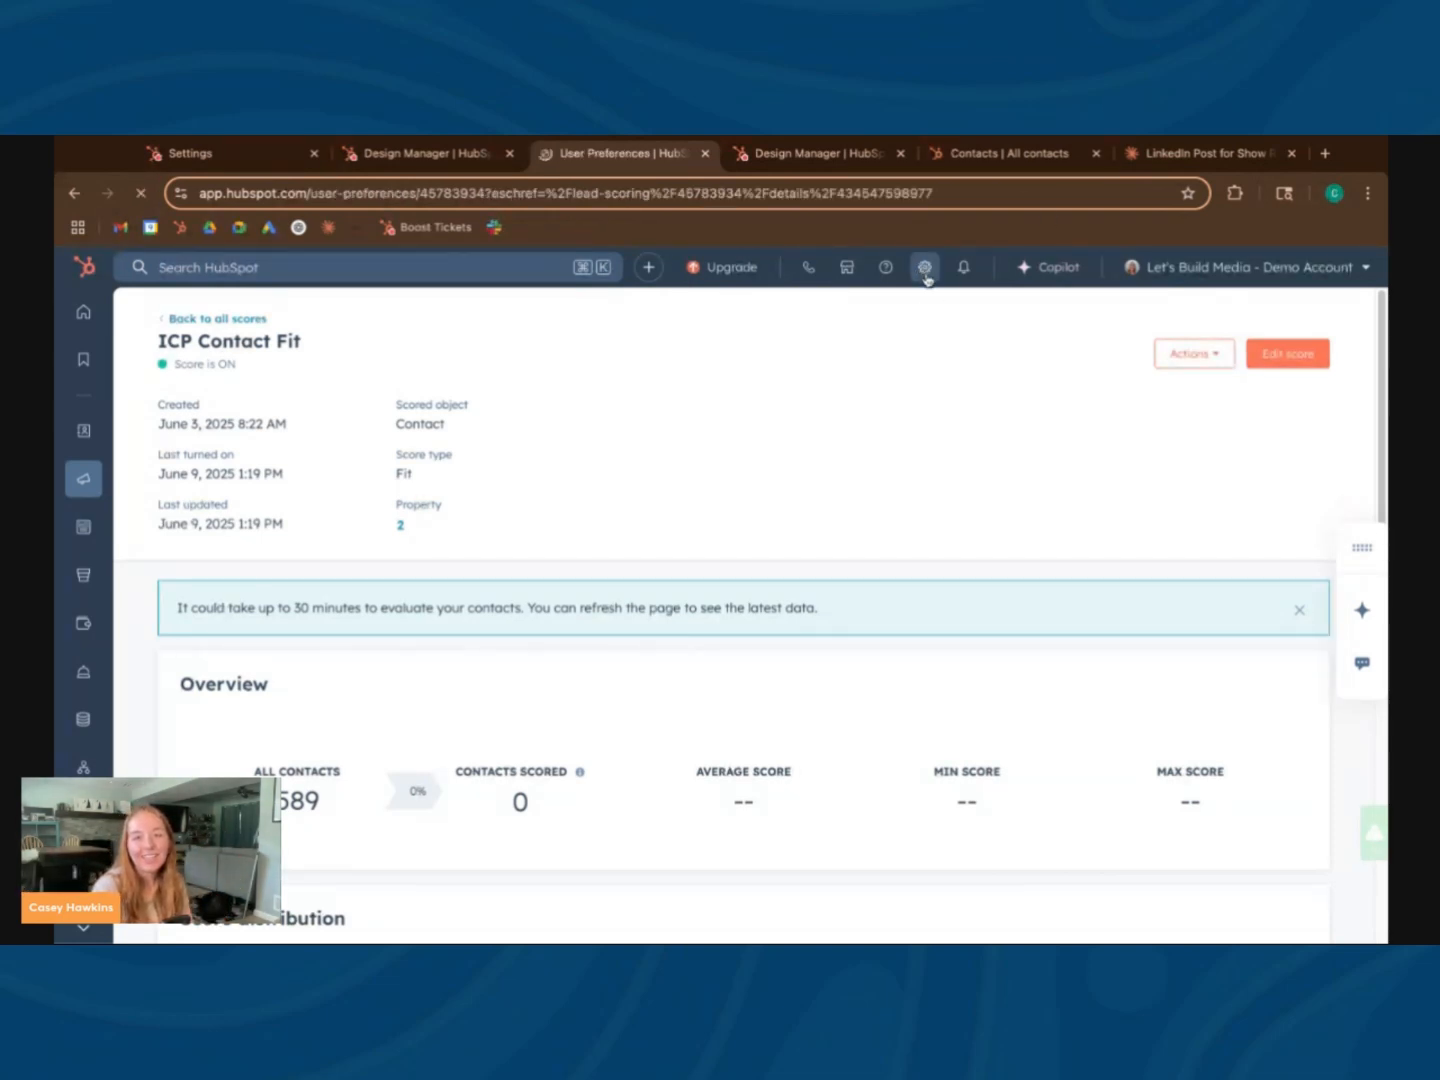
{"action": "scroll", "coordinate": [229, 727], "scroll_direction": "down", "scroll_amount": 5}
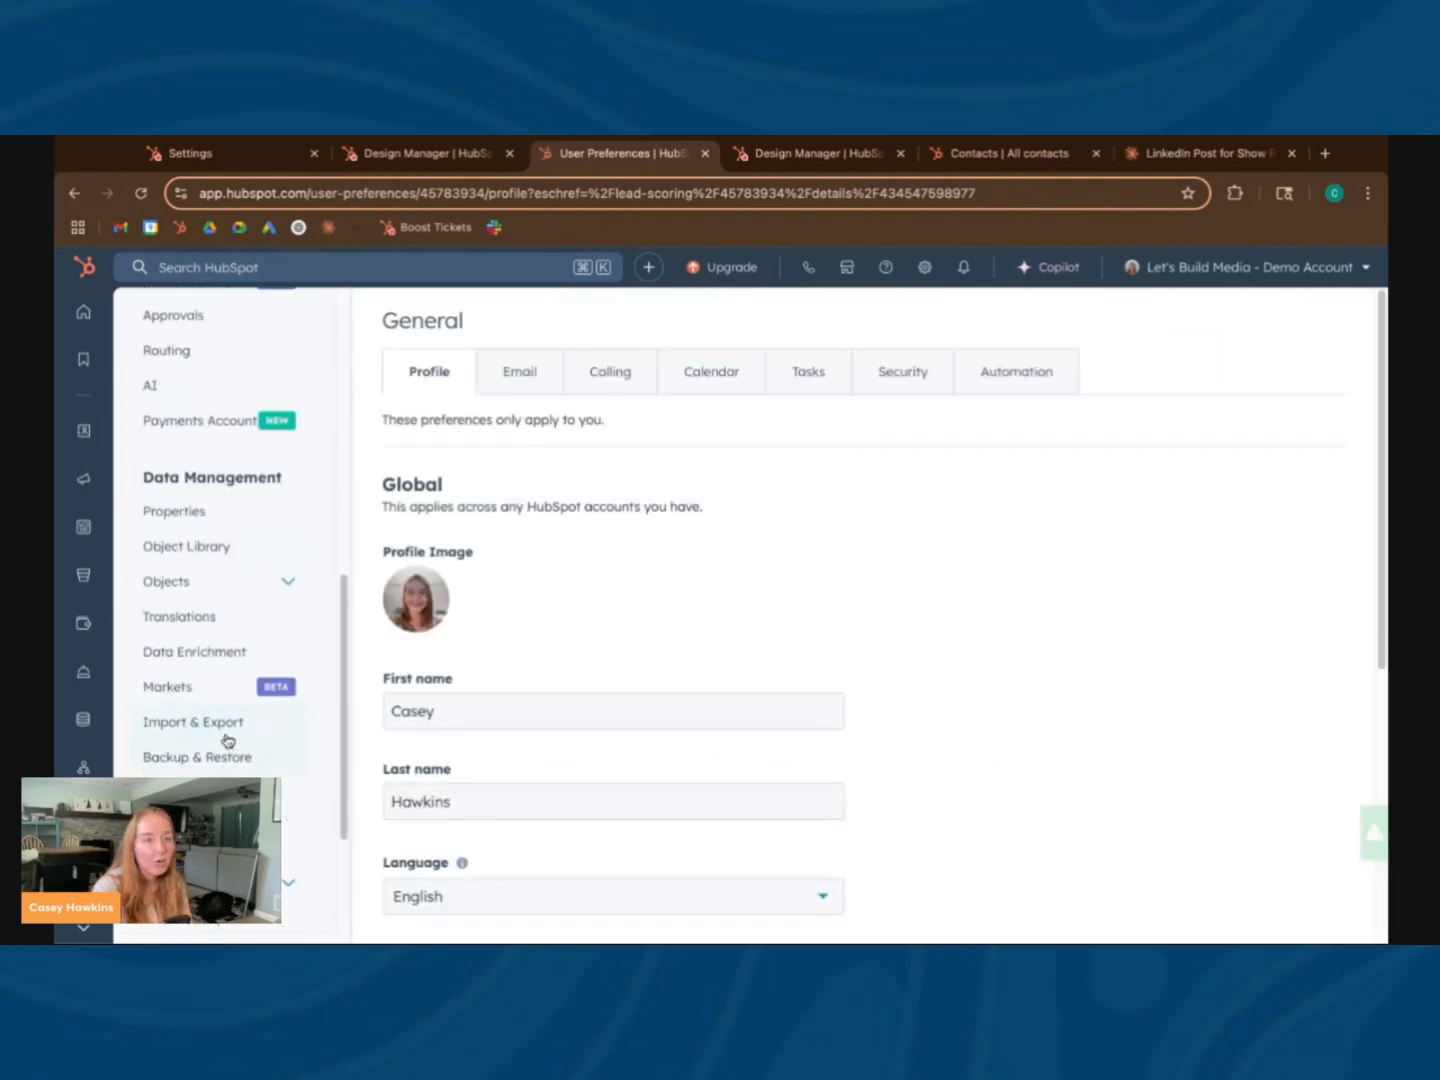
{"action": "left_click", "coordinate": [211, 520]}
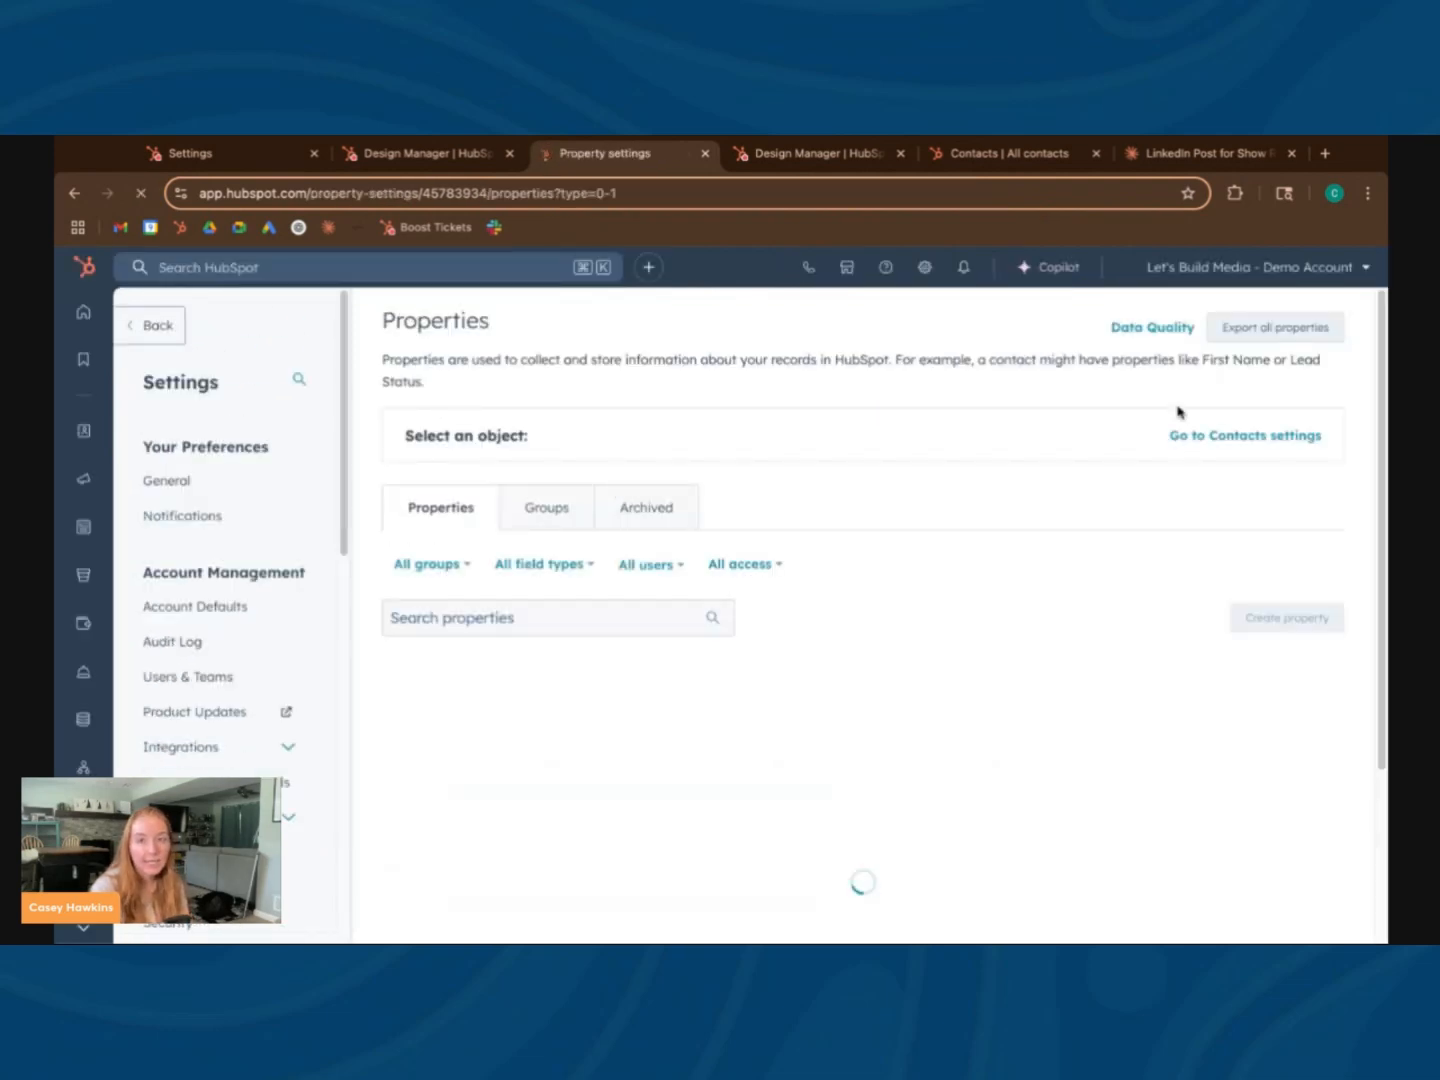
{"action": "left_click", "coordinate": [1259, 652]}
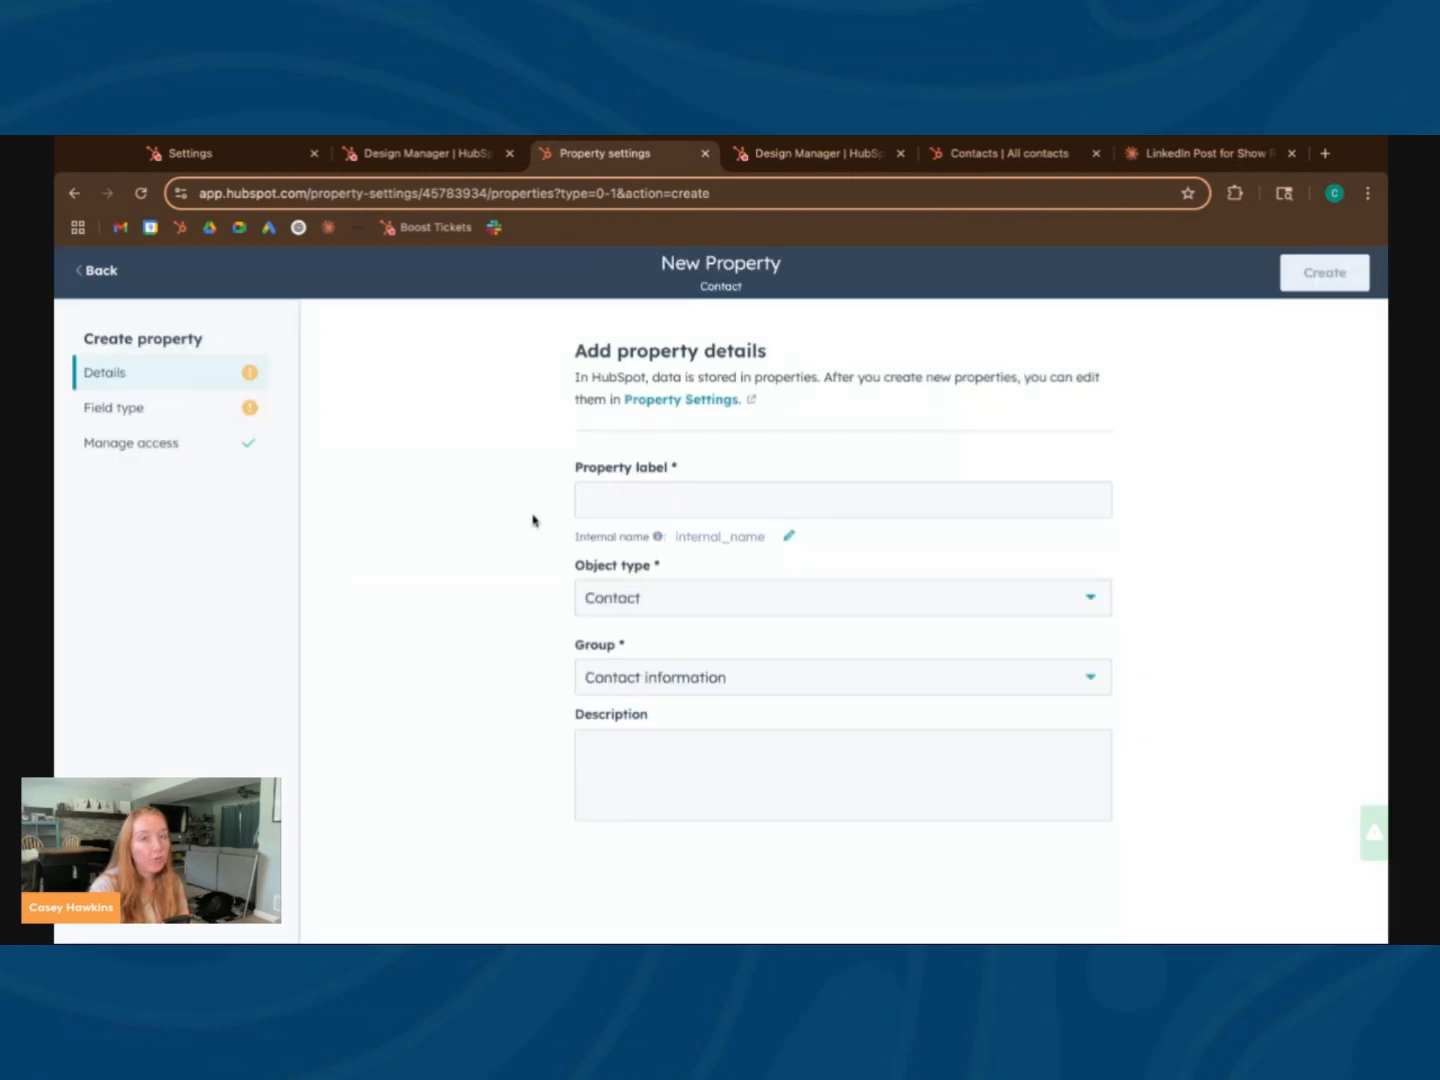
{"action": "left_click", "coordinate": [680, 505]}
{"action": "type", "text": "C"}
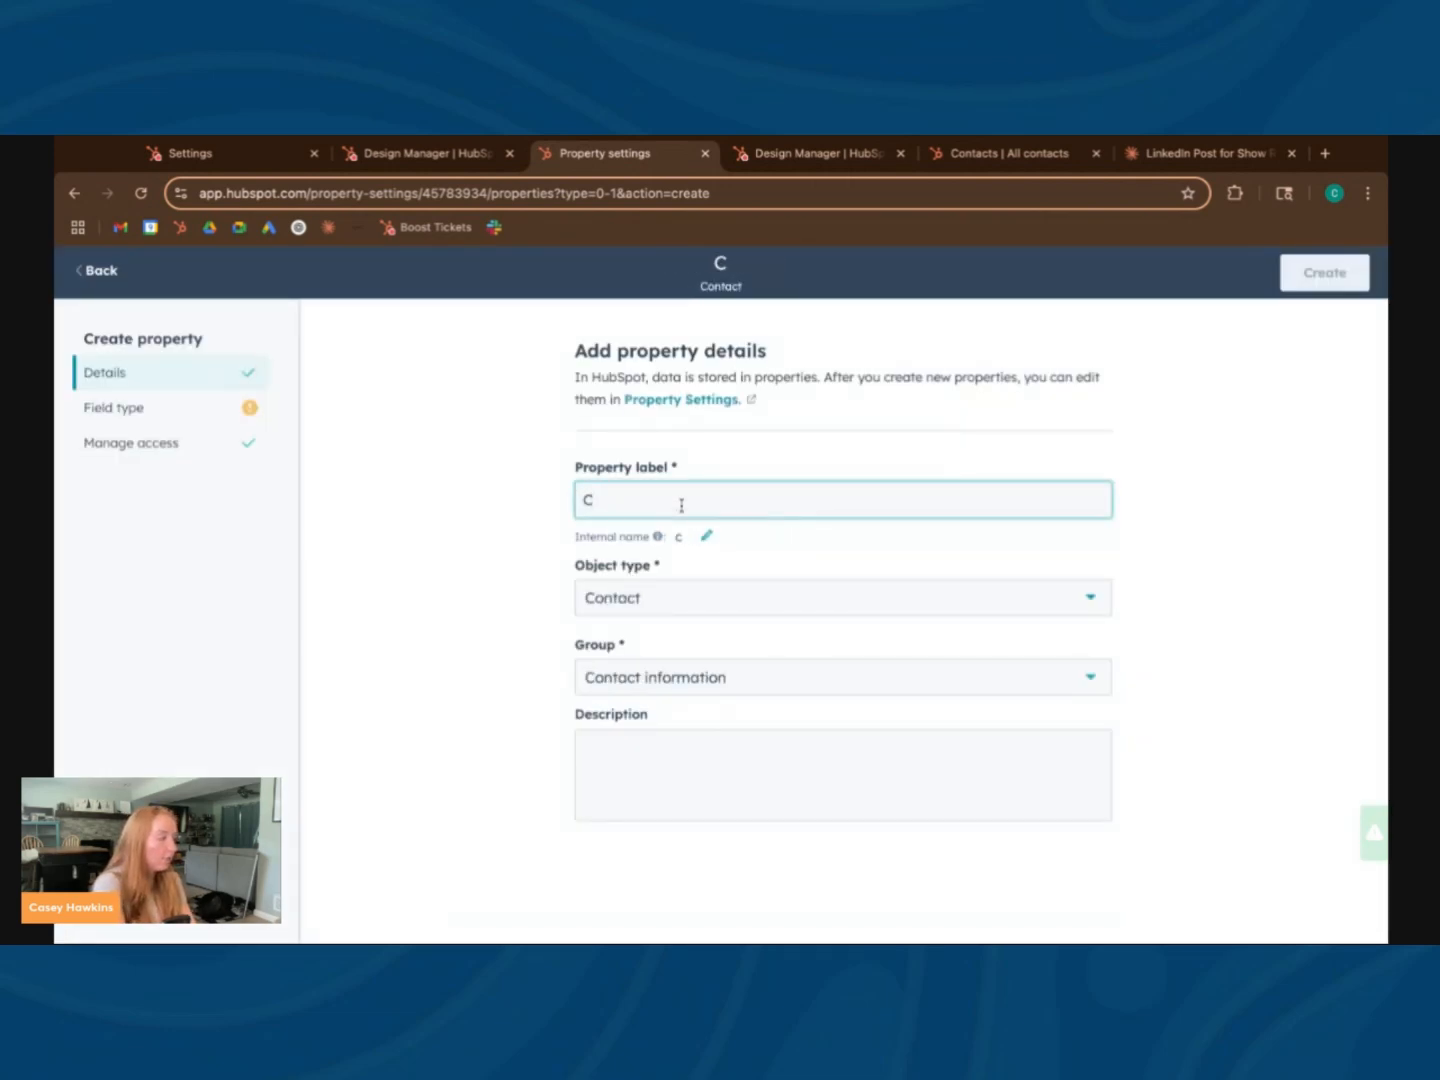
{"action": "key", "text": "BackSpace"}
{"action": "type", "text": "Total Score"}
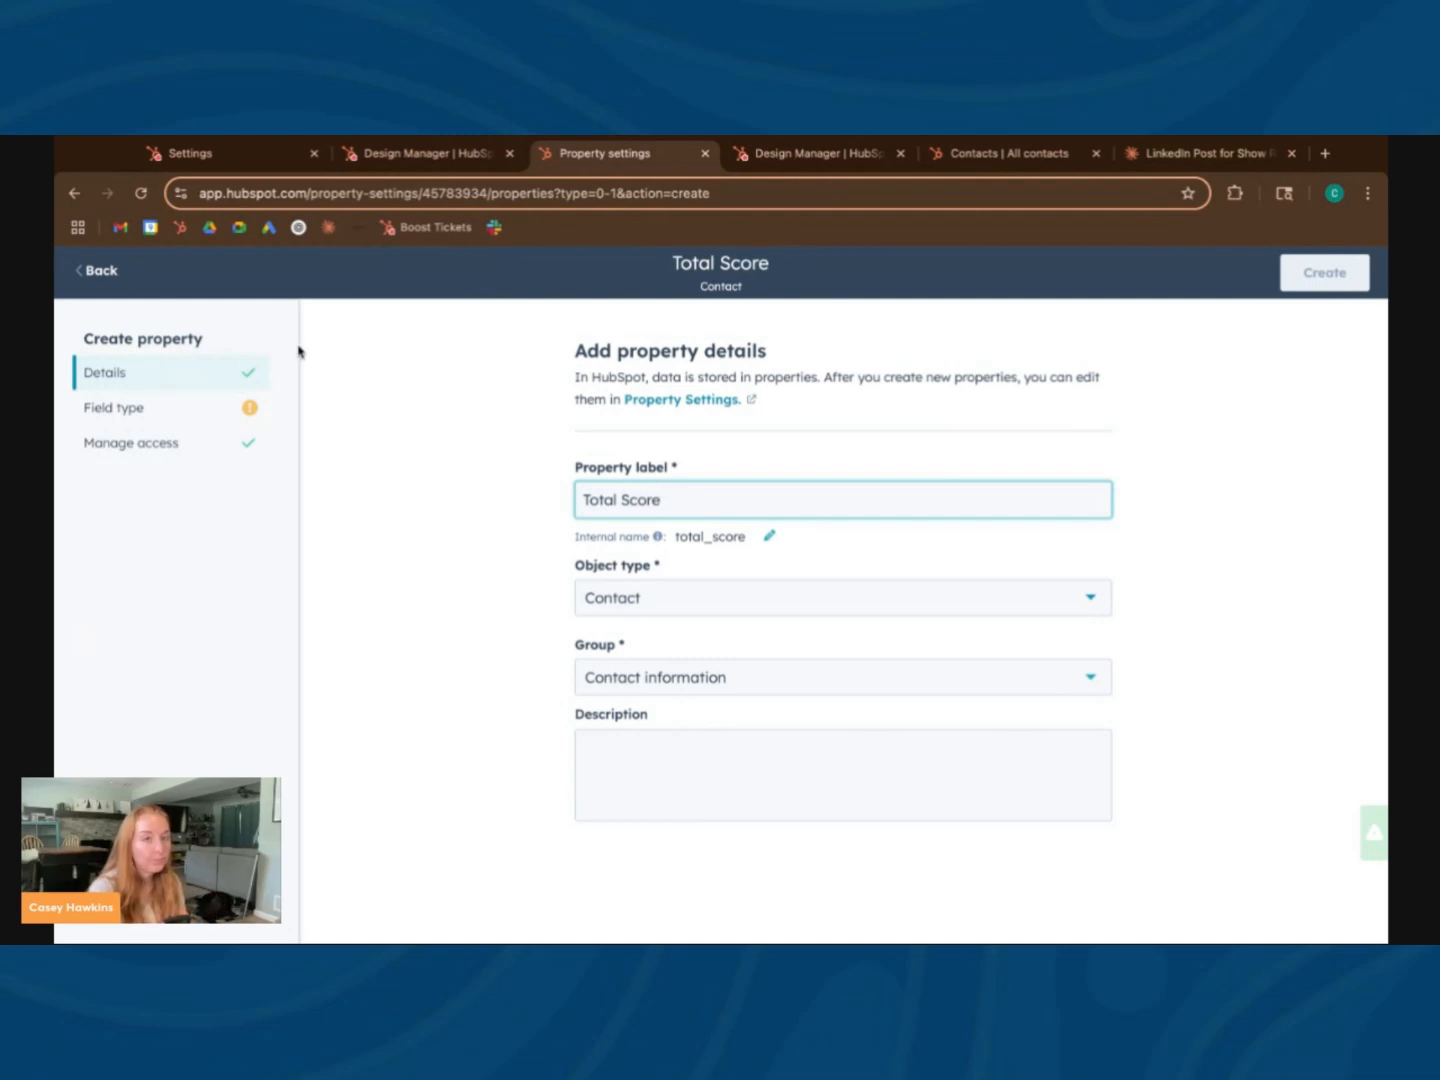
Set the Total Score property's field type to Calculation
{"action": "left_click", "coordinate": [158, 411]}
{"action": "left_click", "coordinate": [628, 488]}
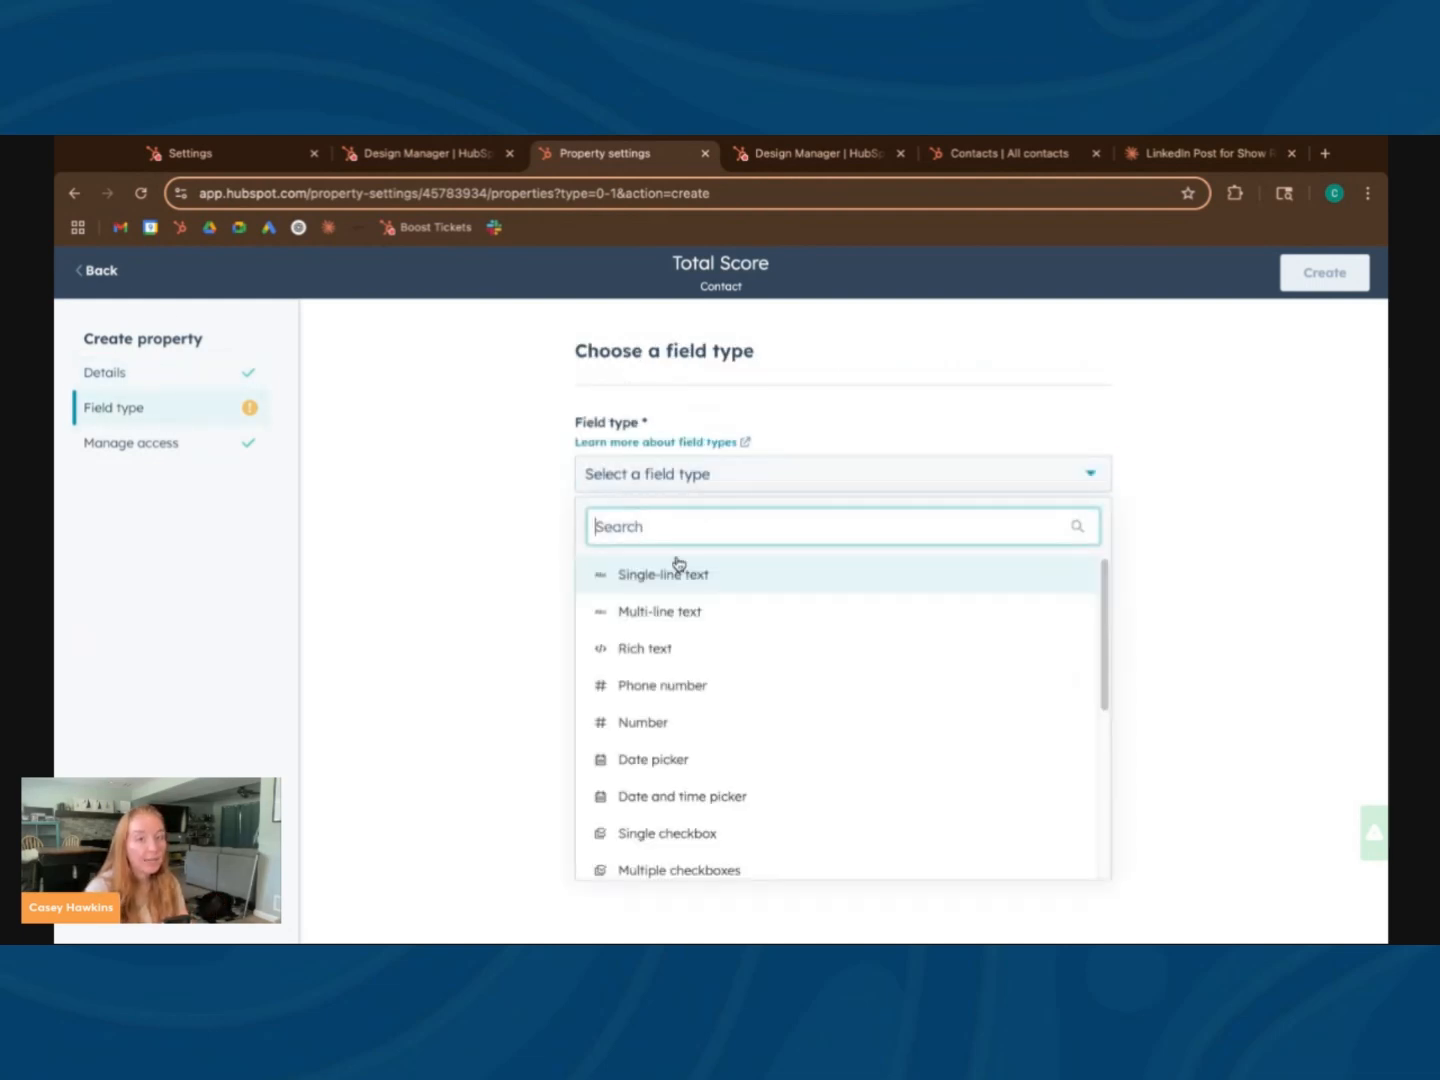
{"action": "type", "text": "ca"}
{"action": "left_click", "coordinate": [680, 589]}
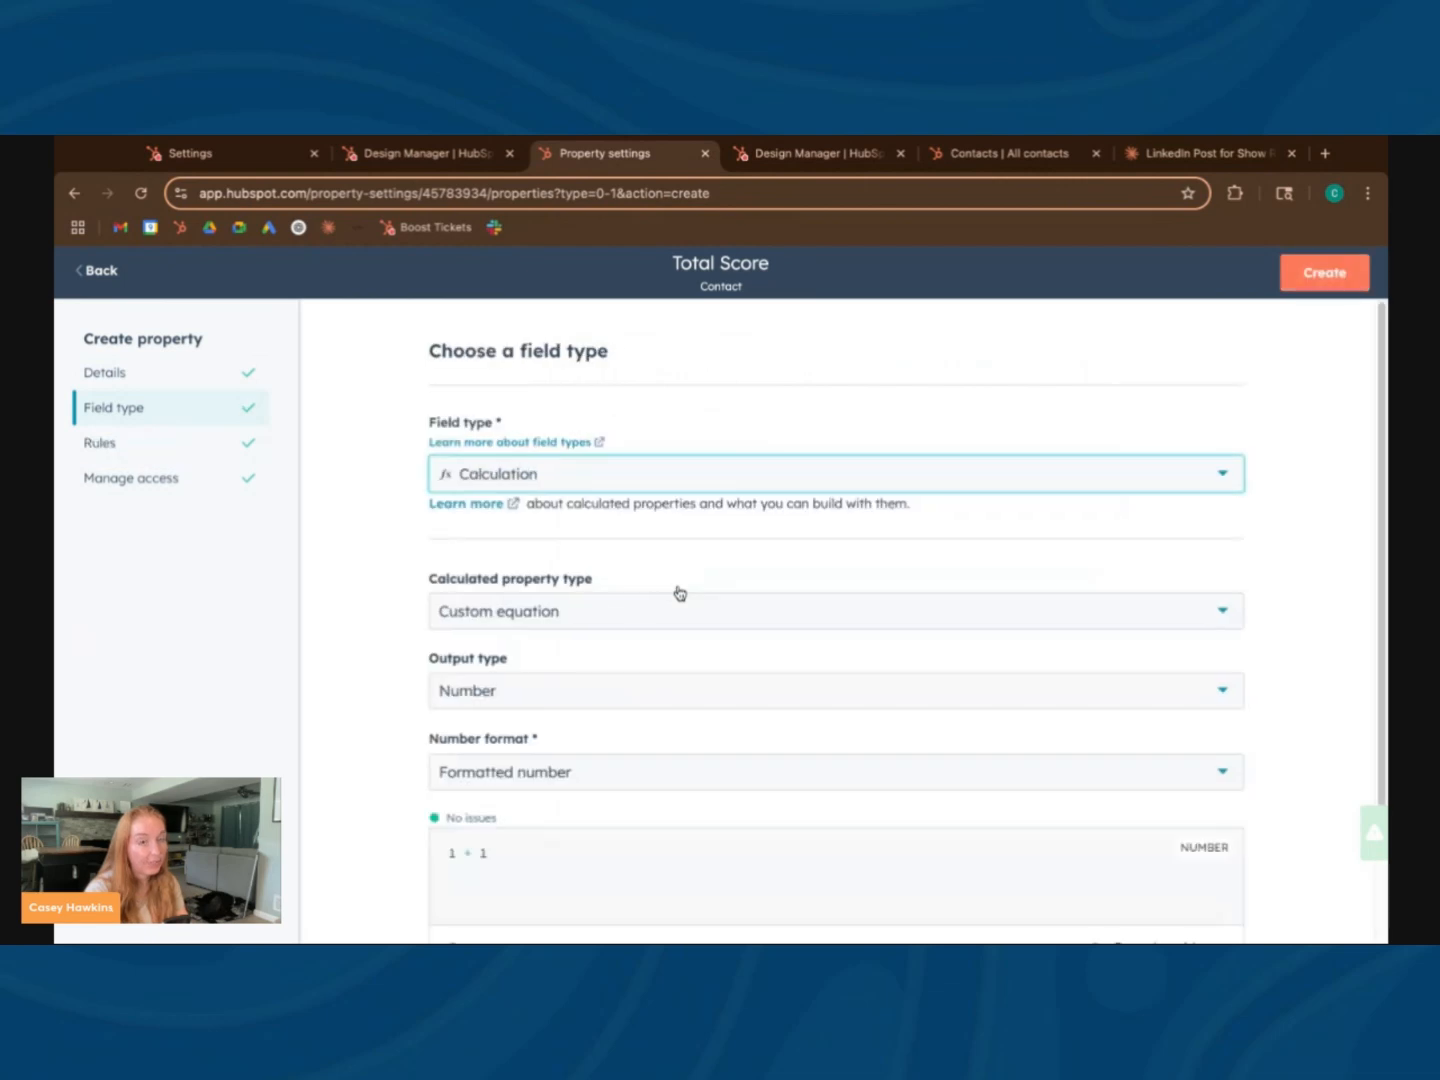
Replace the default custom equation with the ICP Contact Fit property minus the Negative Fit property
{"action": "scroll", "coordinate": [568, 625], "scroll_direction": "down", "scroll_amount": 1}
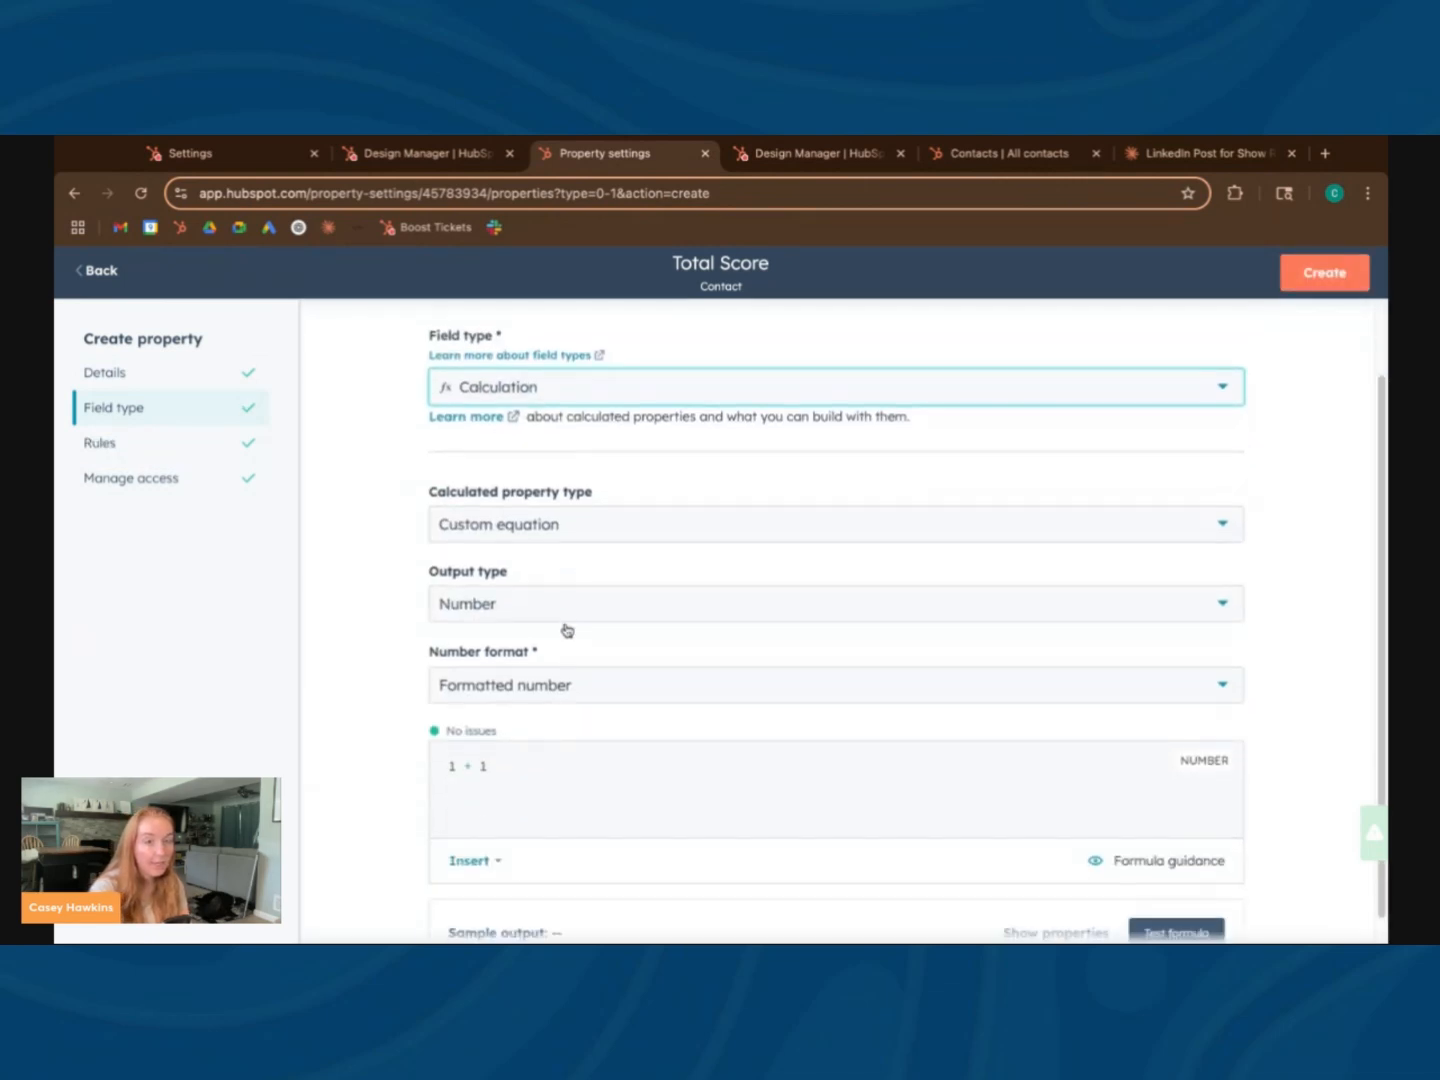
{"action": "triple_click", "coordinate": [494, 763]}
{"action": "key", "text": "BackSpace"}
{"action": "left_click", "coordinate": [468, 860]}
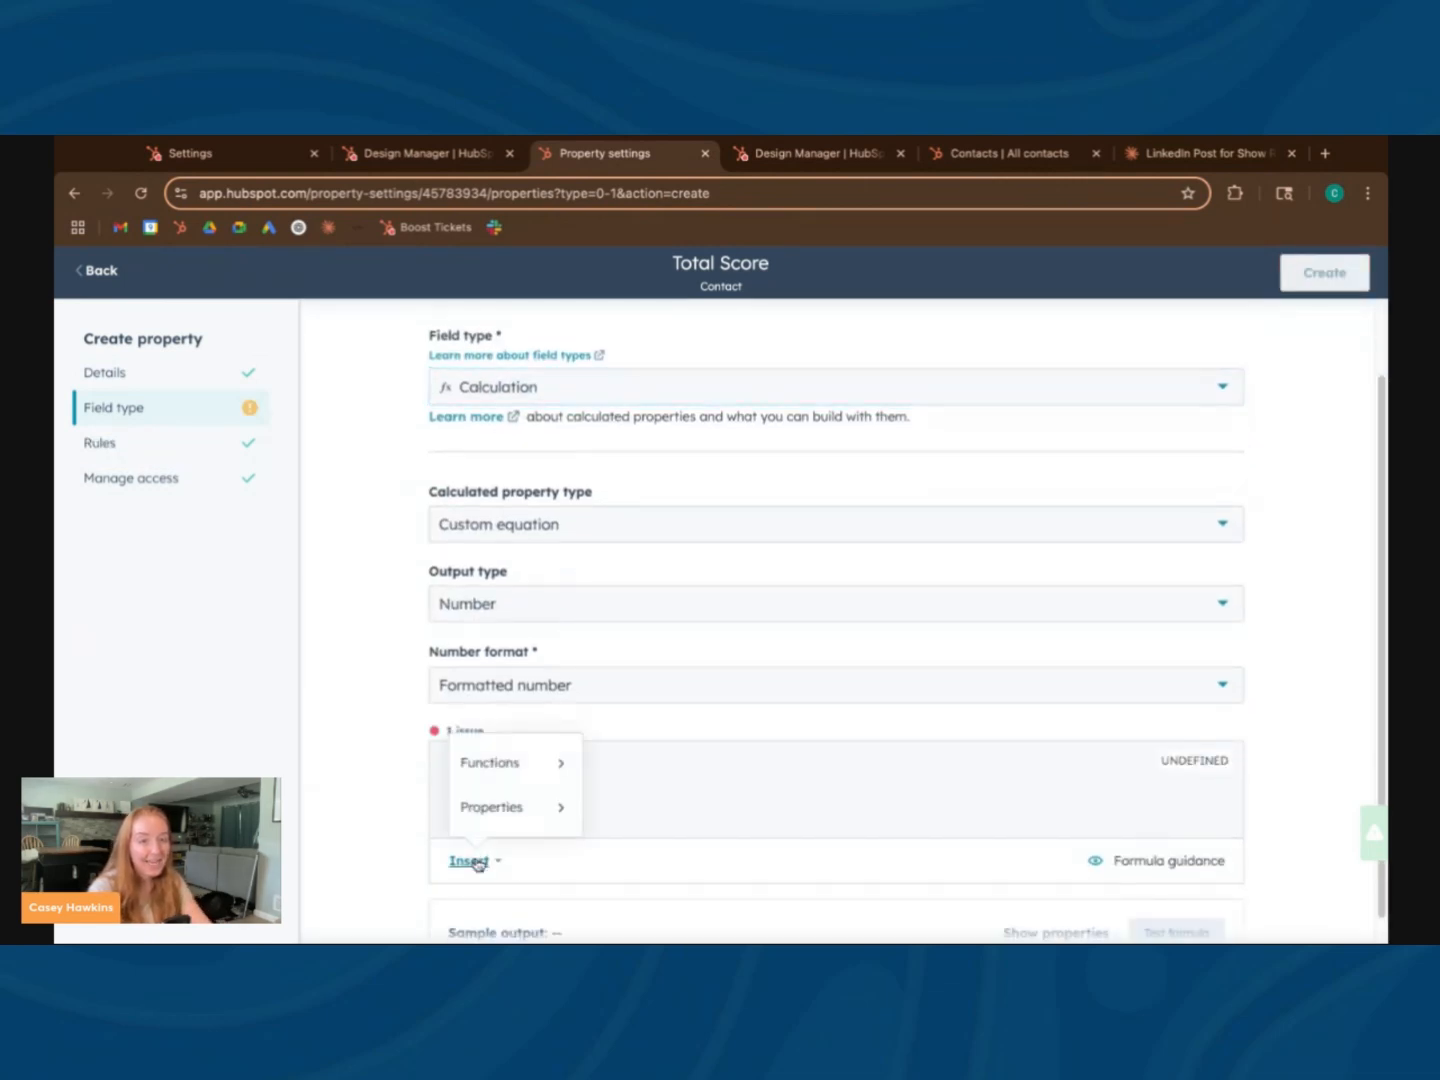
{"action": "left_click", "coordinate": [517, 810]}
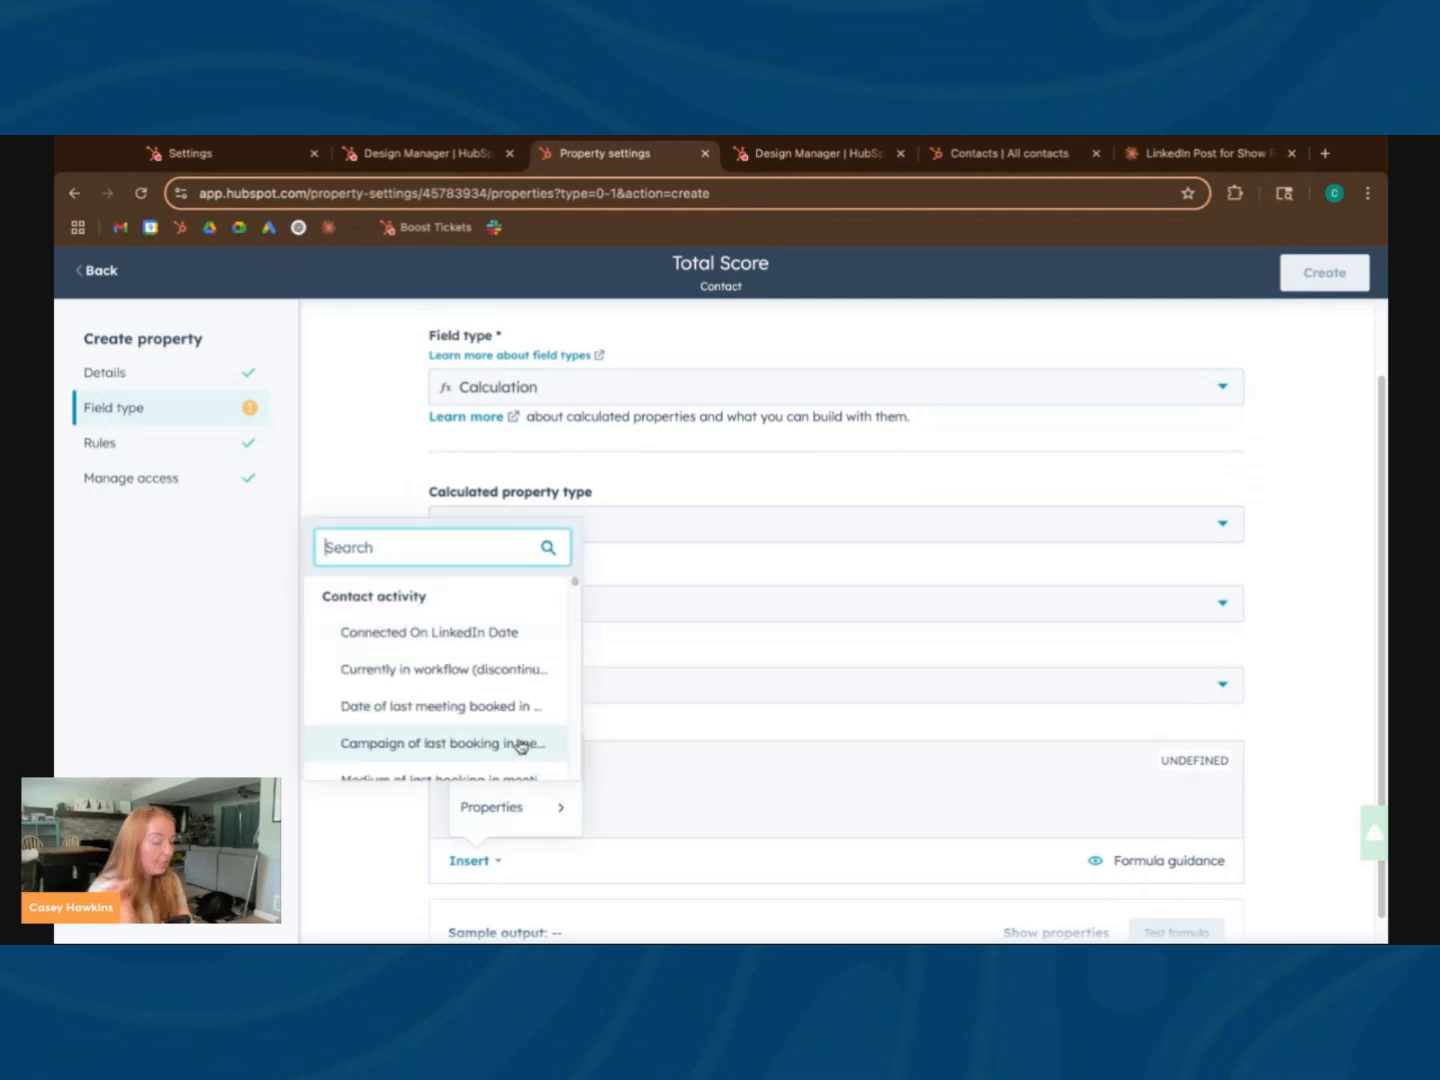
{"action": "type", "text": "icp"}
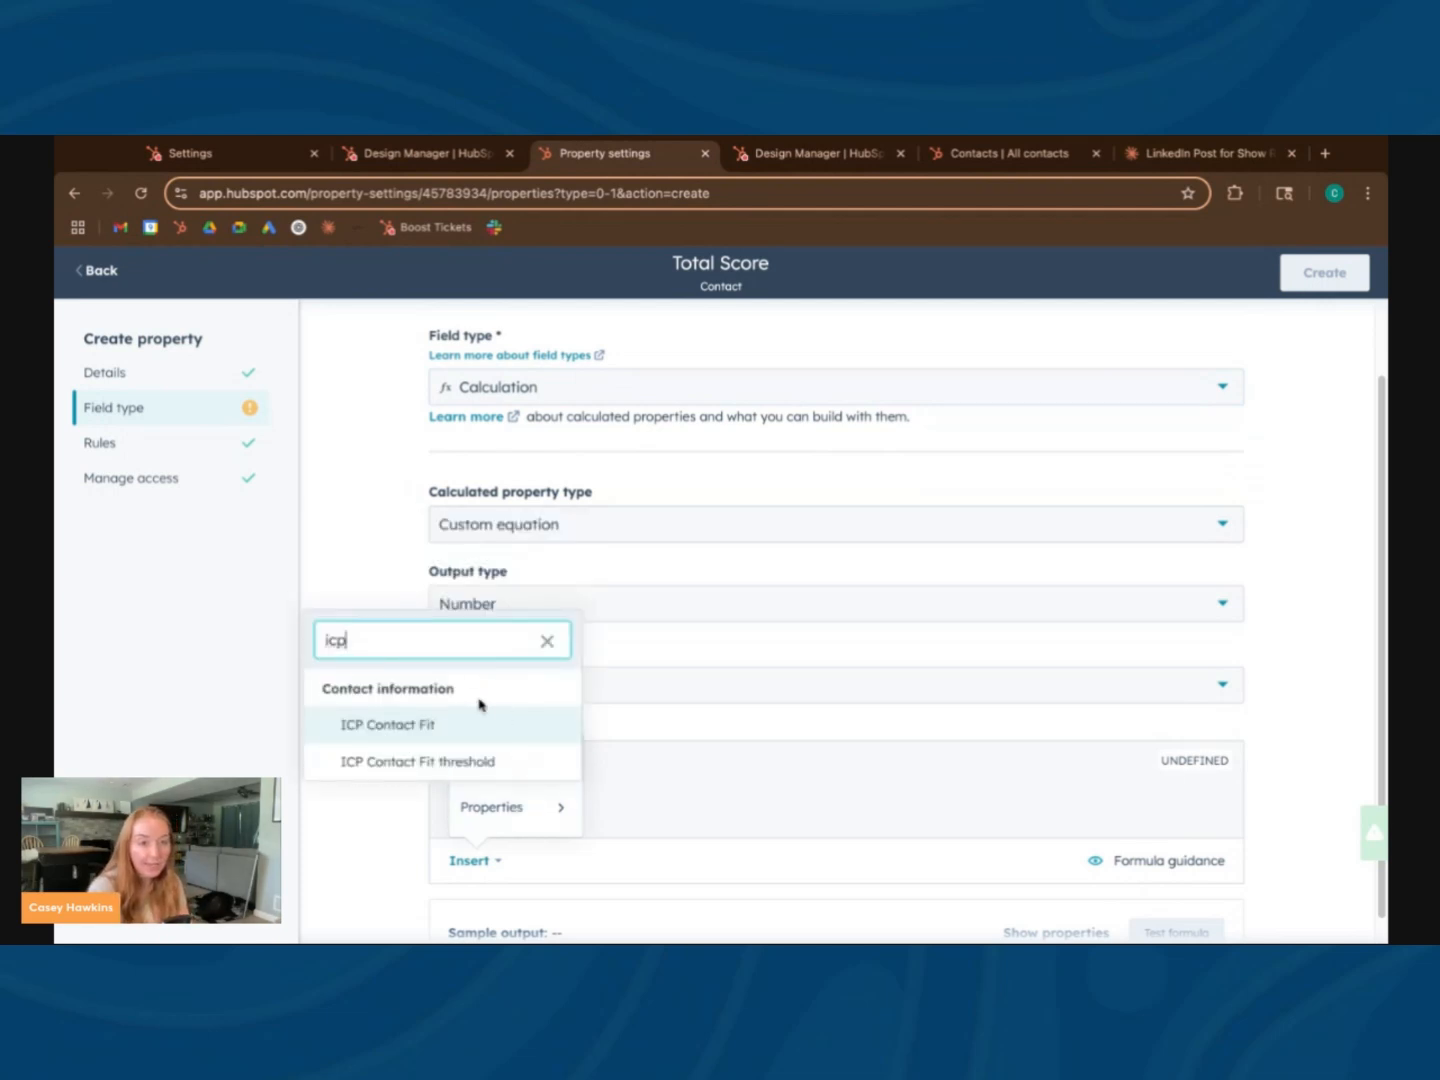
{"action": "left_click", "coordinate": [478, 726]}
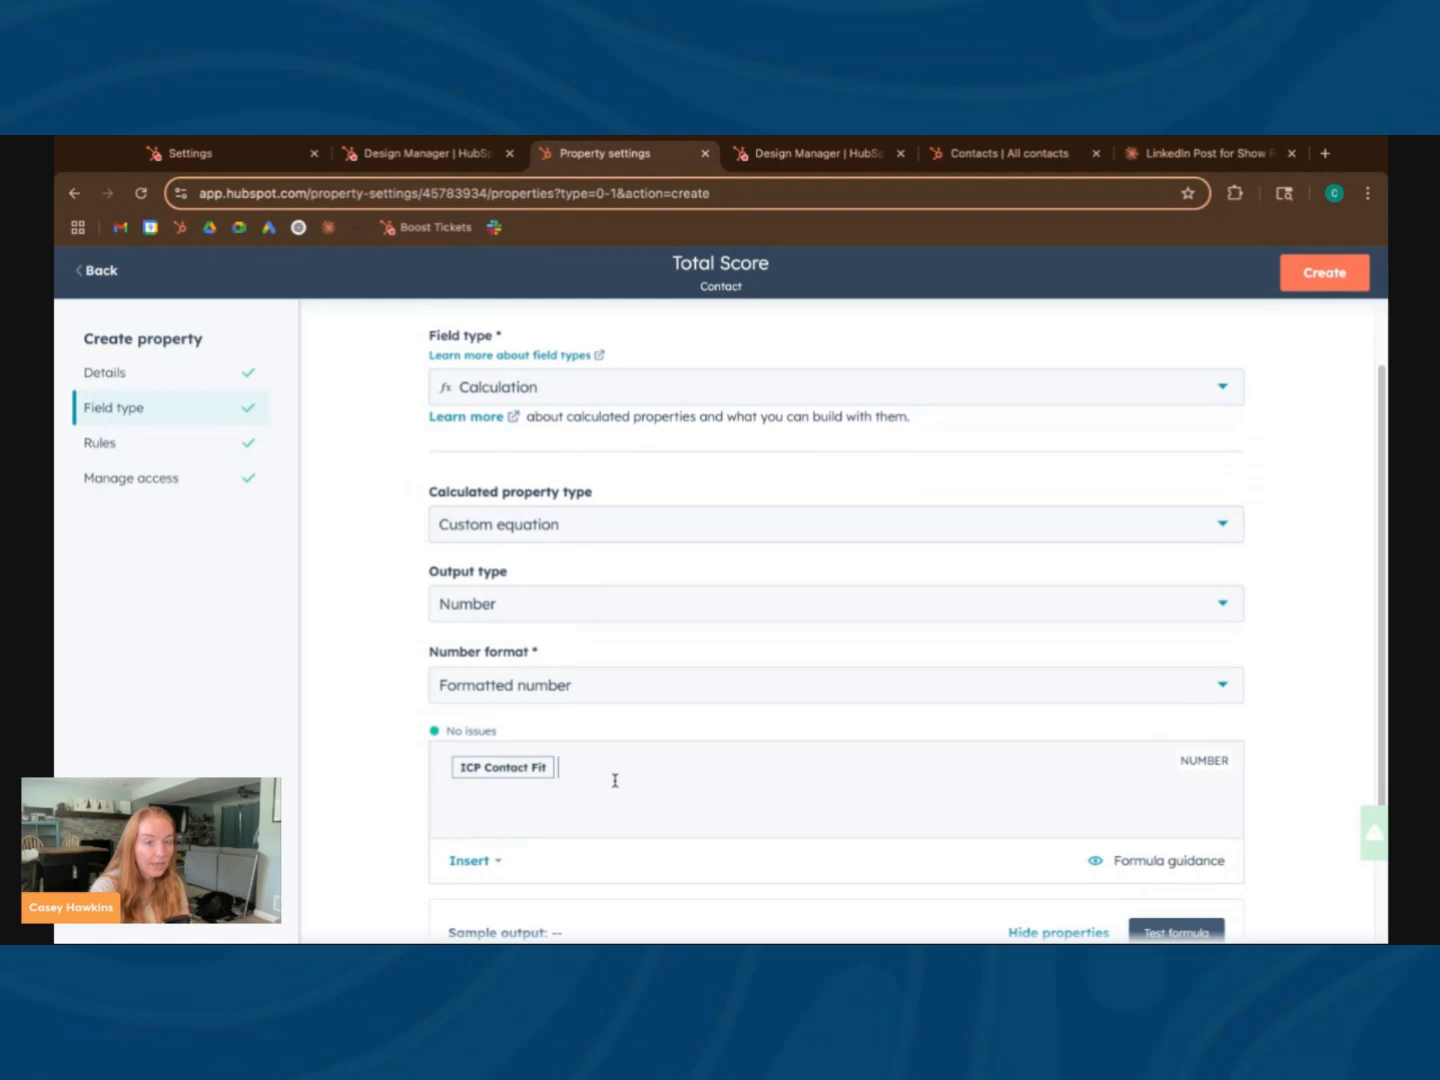
{"action": "left_click", "coordinate": [466, 860]}
{"action": "left_click", "coordinate": [491, 807]}
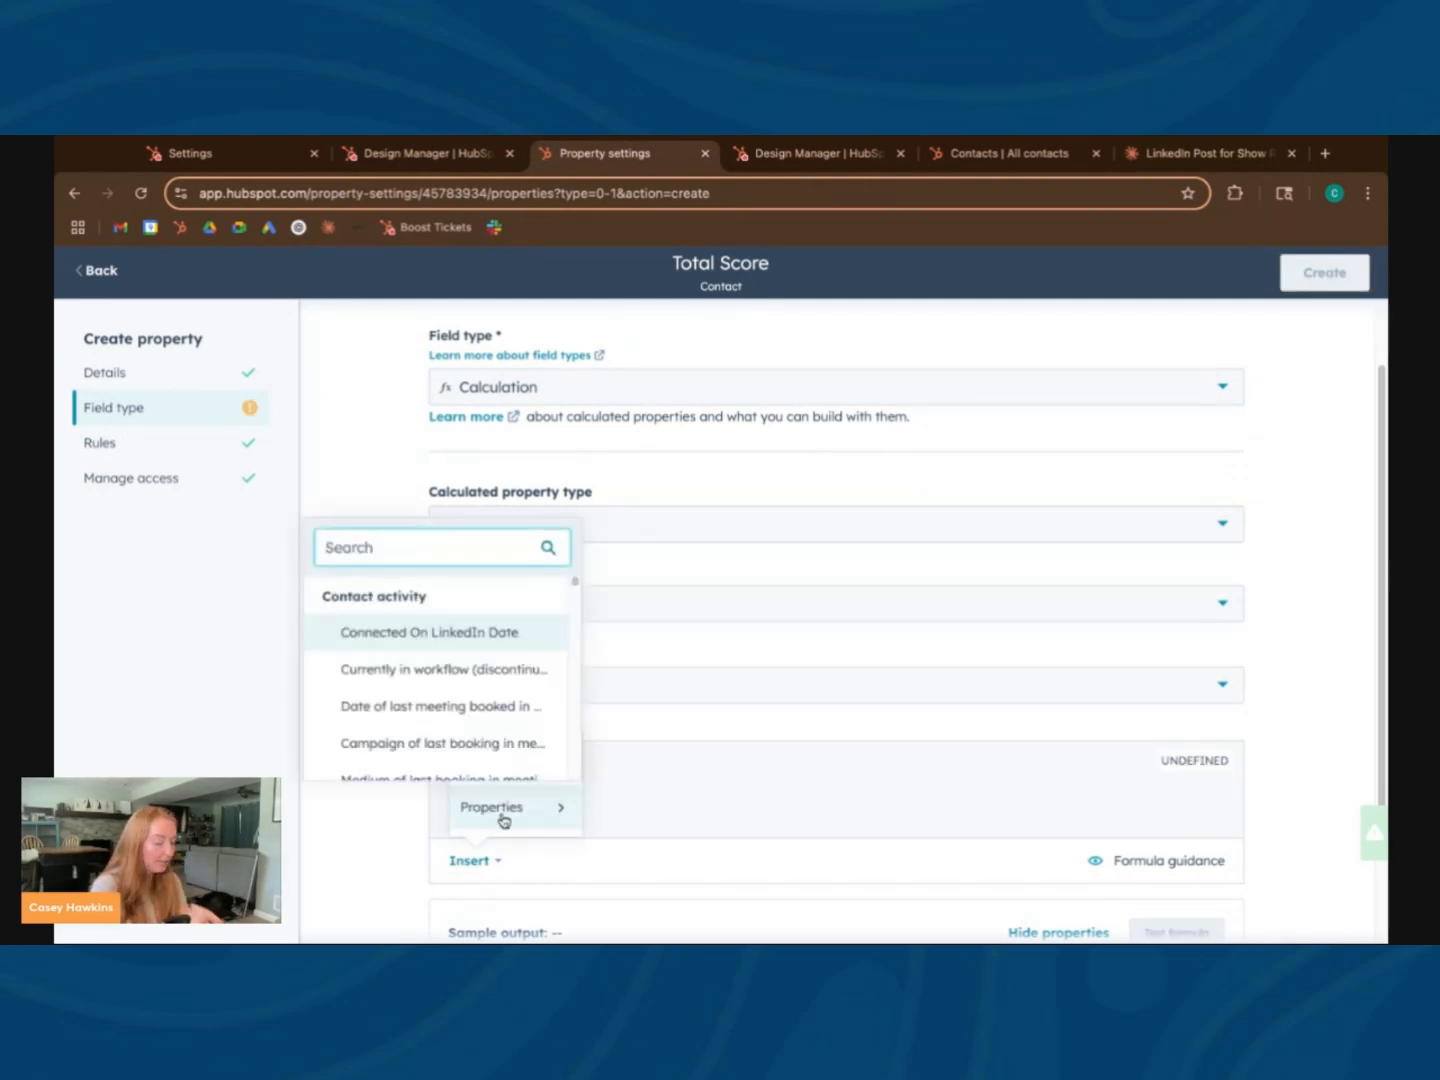
{"action": "type", "text": "negati"}
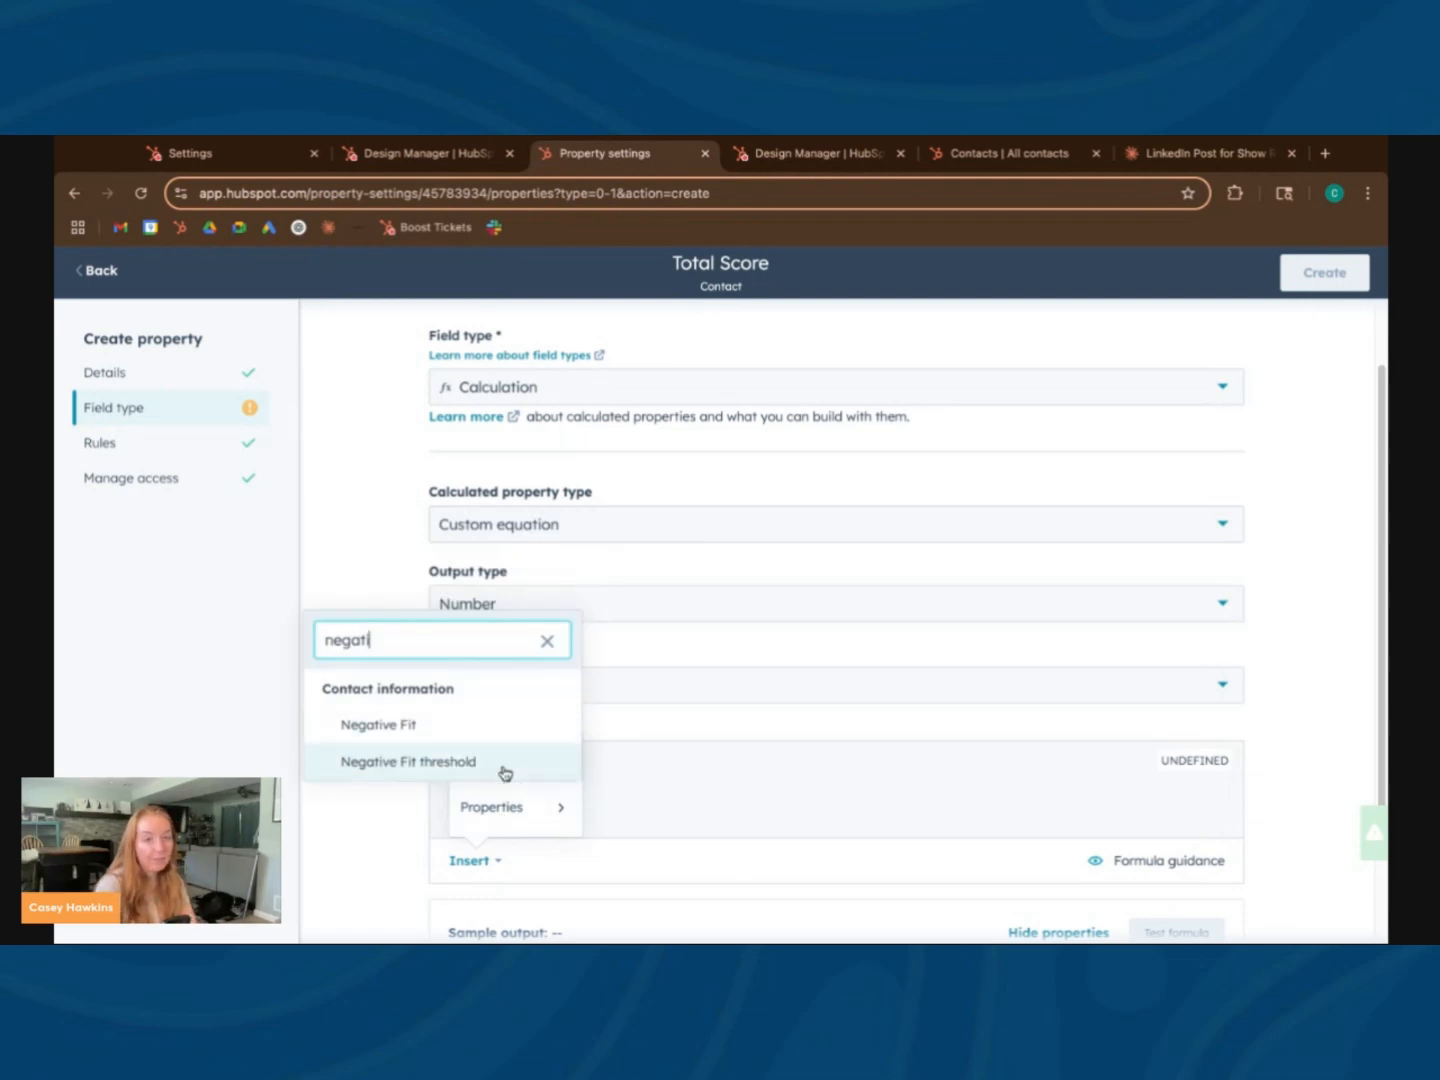
{"action": "left_click", "coordinate": [481, 725]}
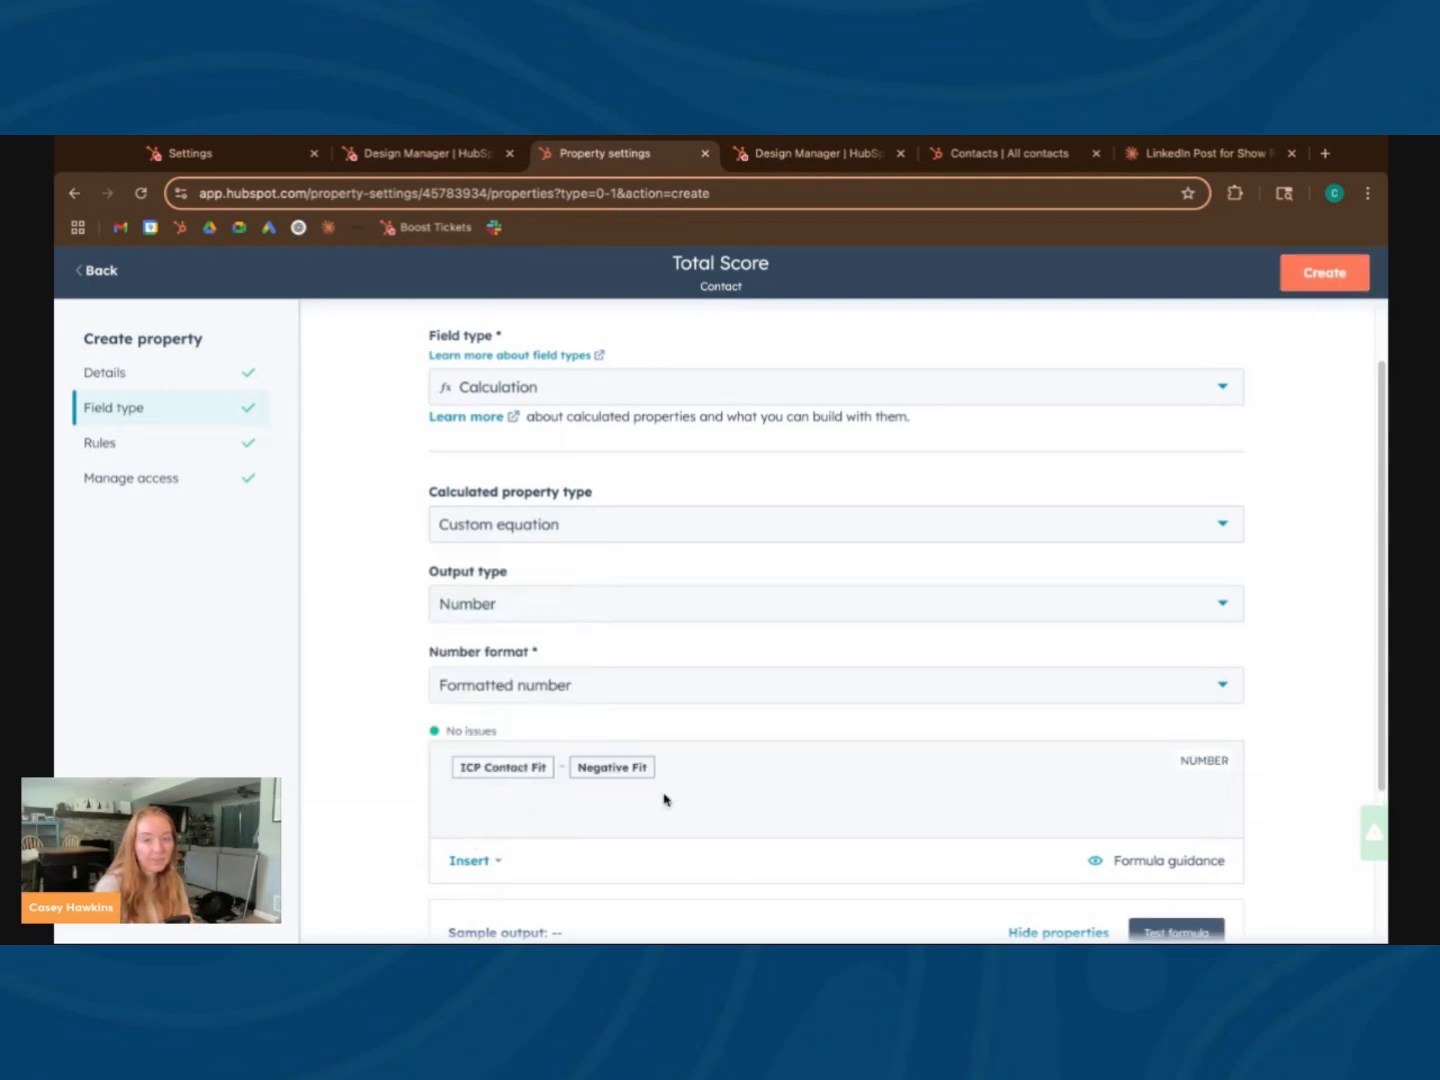
Test the formula with ICP Contact Fit 5 and Negative Fit 10, and leave without creating the property
{"action": "scroll", "coordinate": [665, 796], "scroll_direction": "down", "scroll_amount": 2}
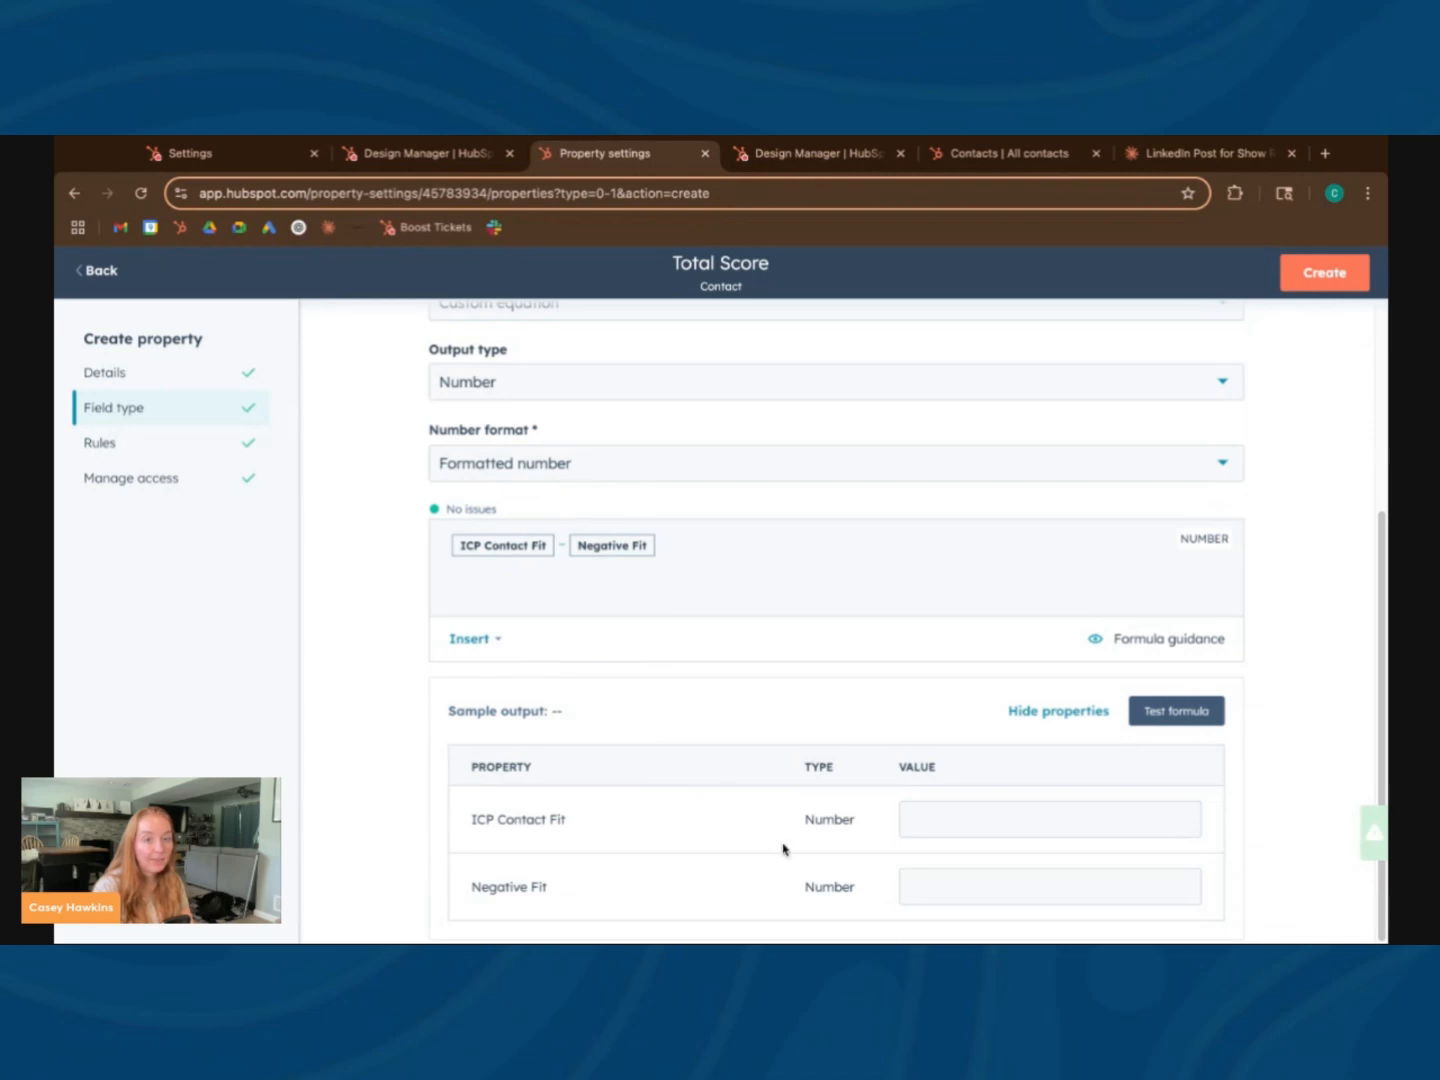
{"action": "left_click", "coordinate": [1029, 797]}
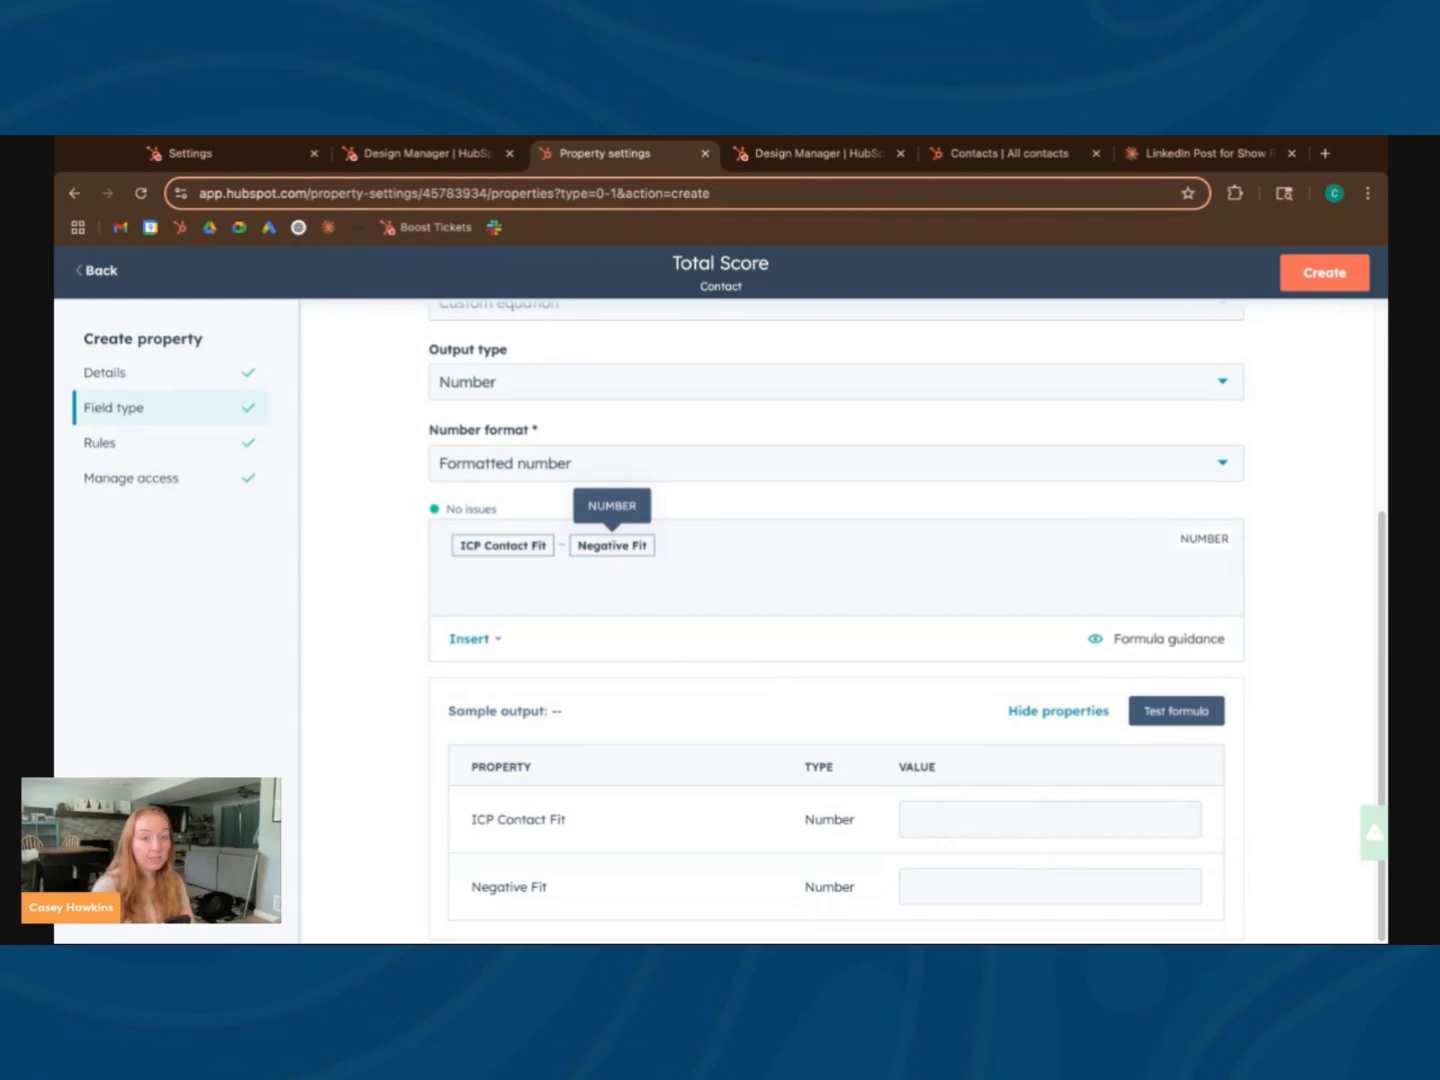
{"action": "left_click", "coordinate": [1043, 811]}
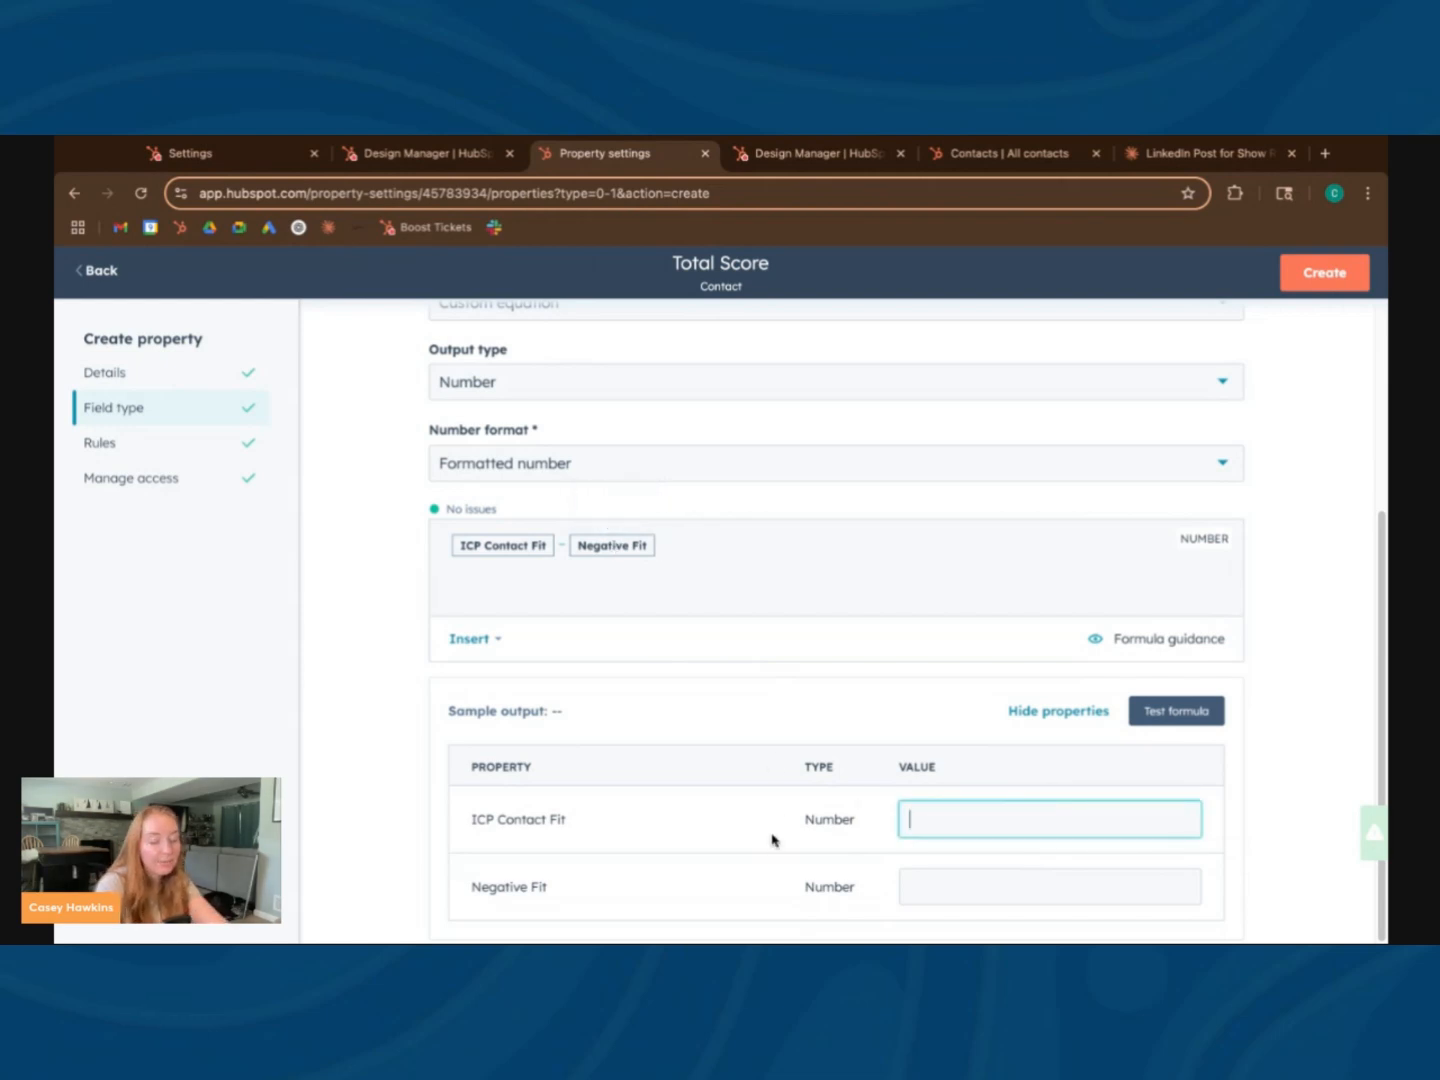
{"action": "left_click", "coordinate": [924, 886]}
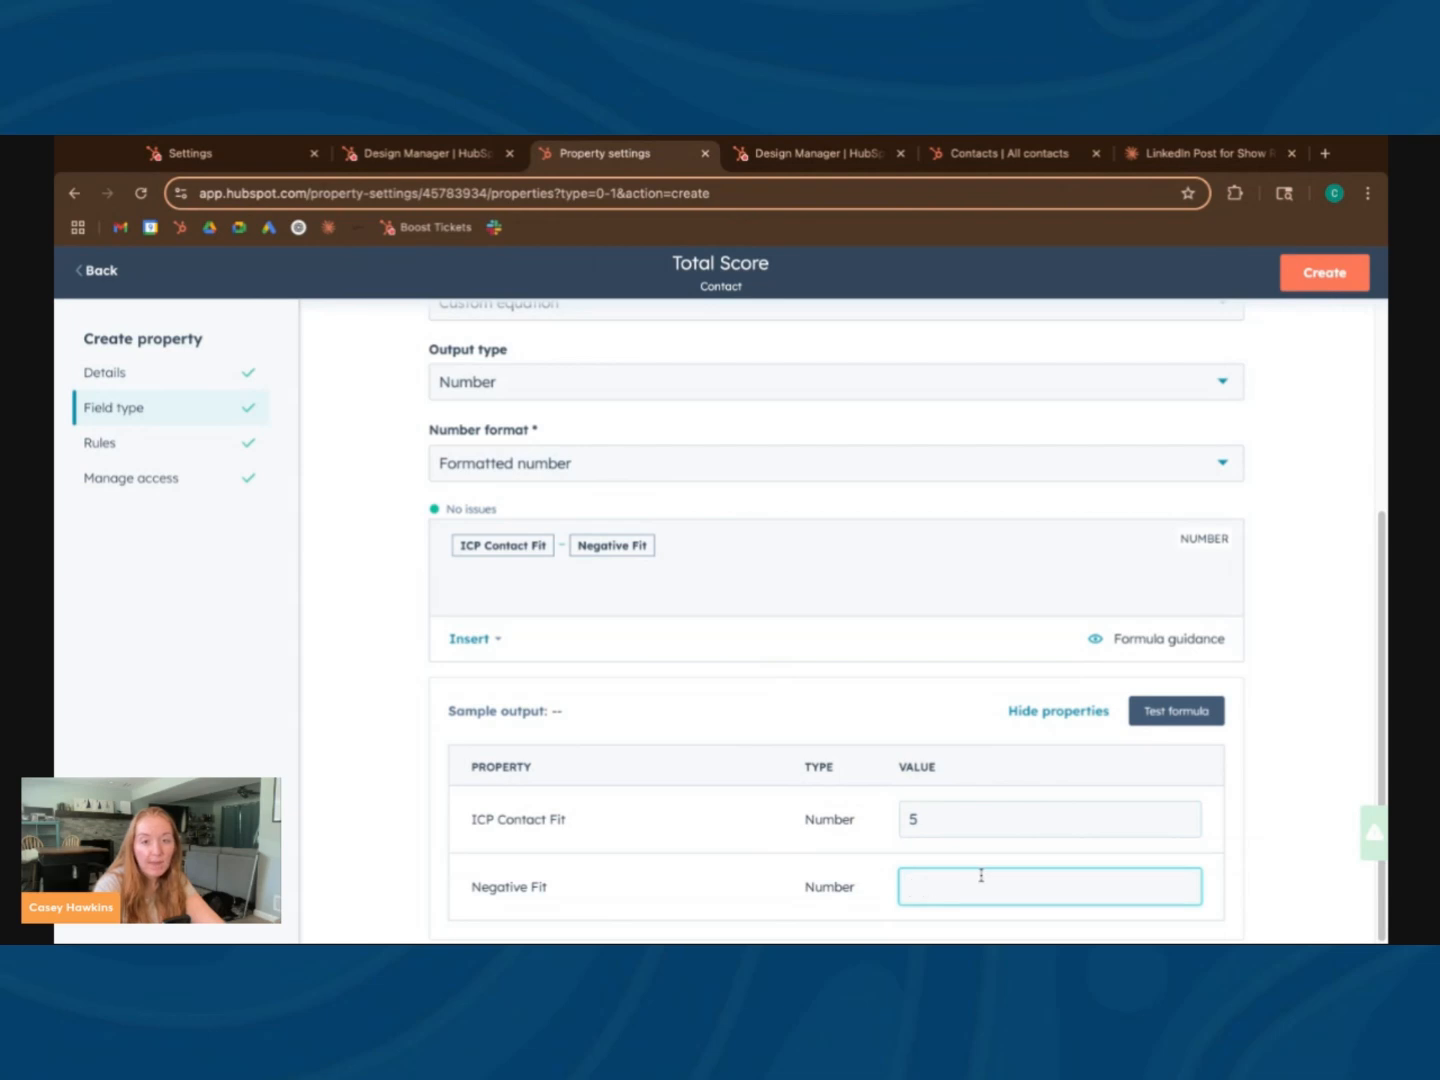
{"action": "type", "text": "10"}
{"action": "left_click", "coordinate": [1192, 711]}
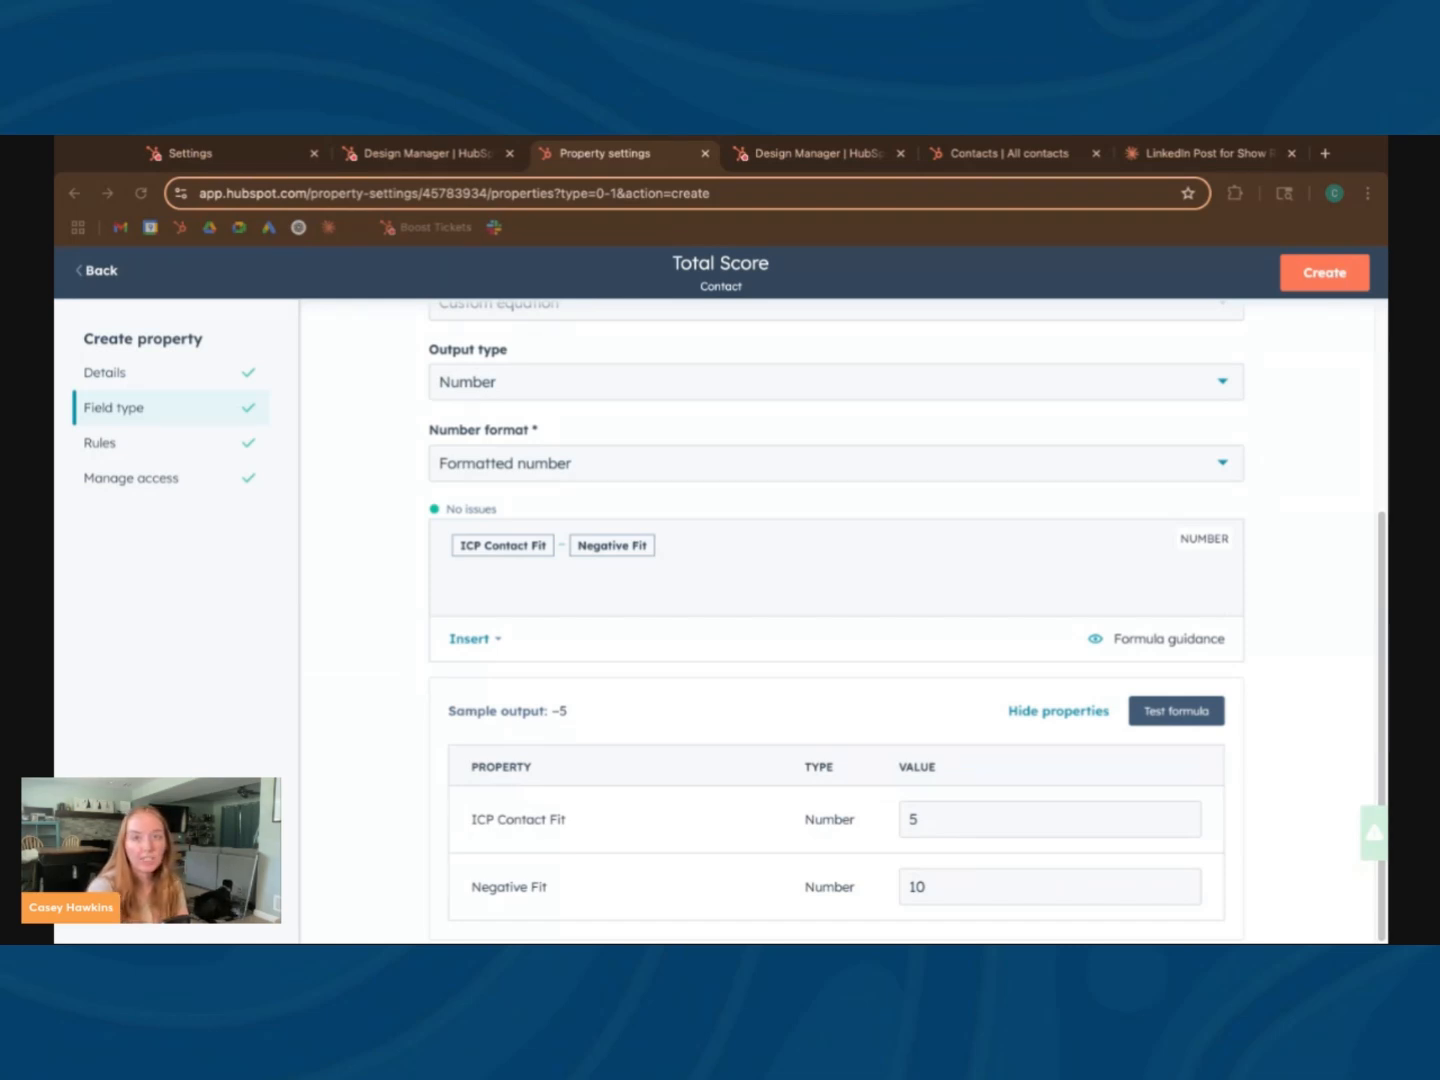
{"action": "left_click", "coordinate": [102, 271]}
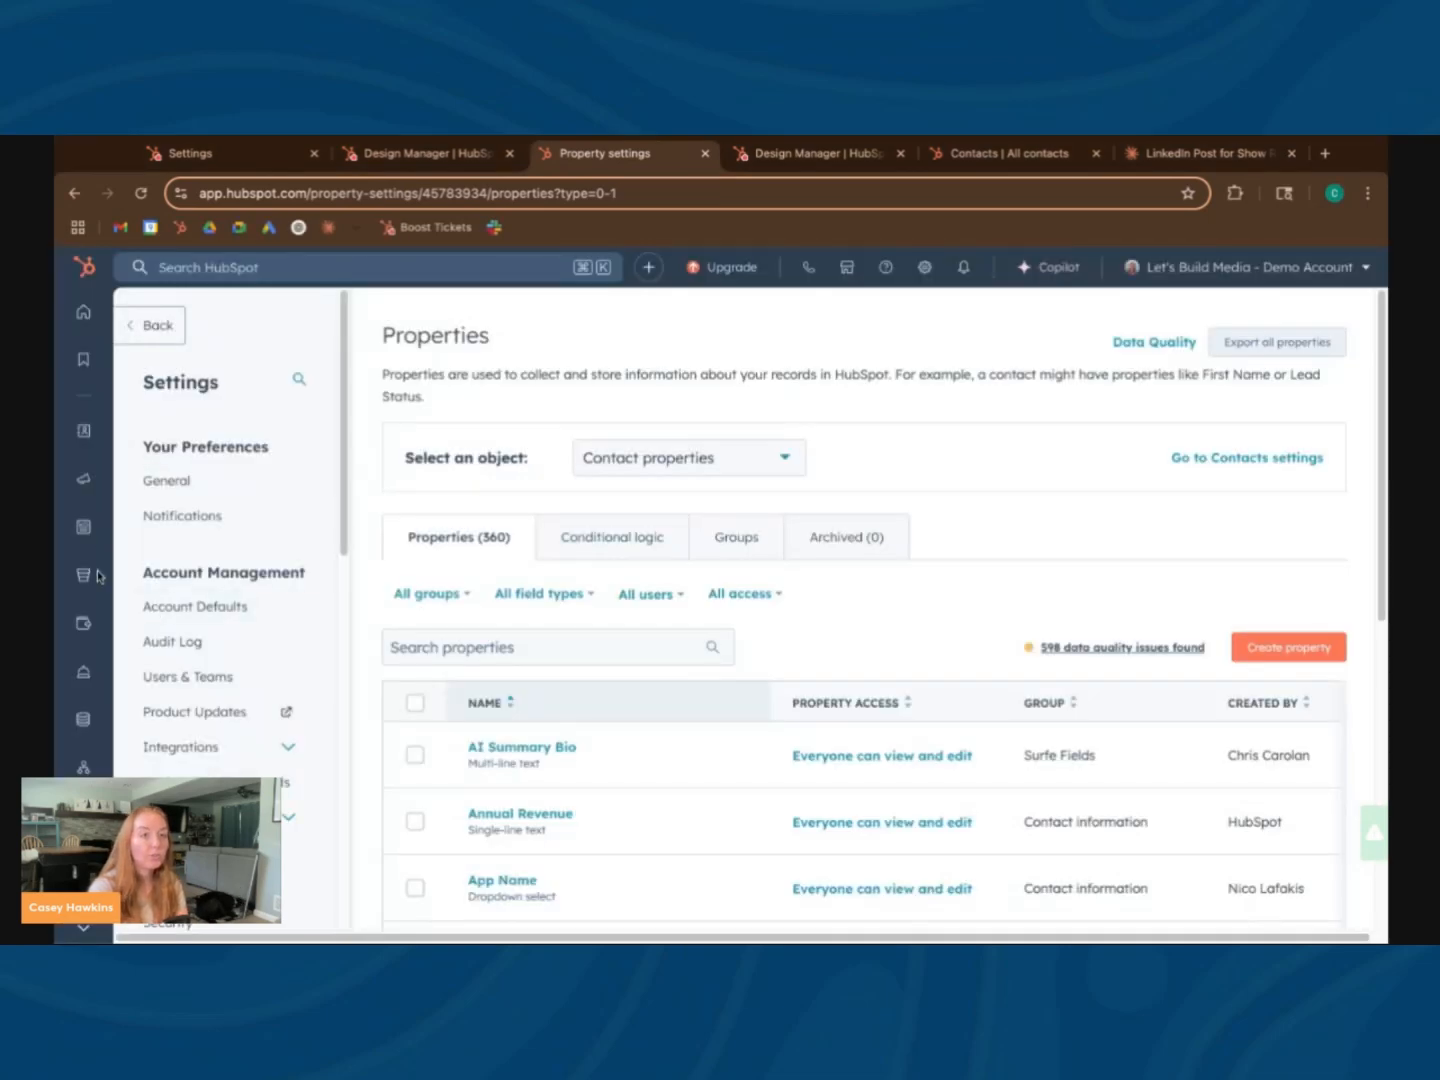
Return to Lead Scoring and open the Negative Fit score's criteria for editing
{"action": "mouse_move", "coordinate": [78, 470]}
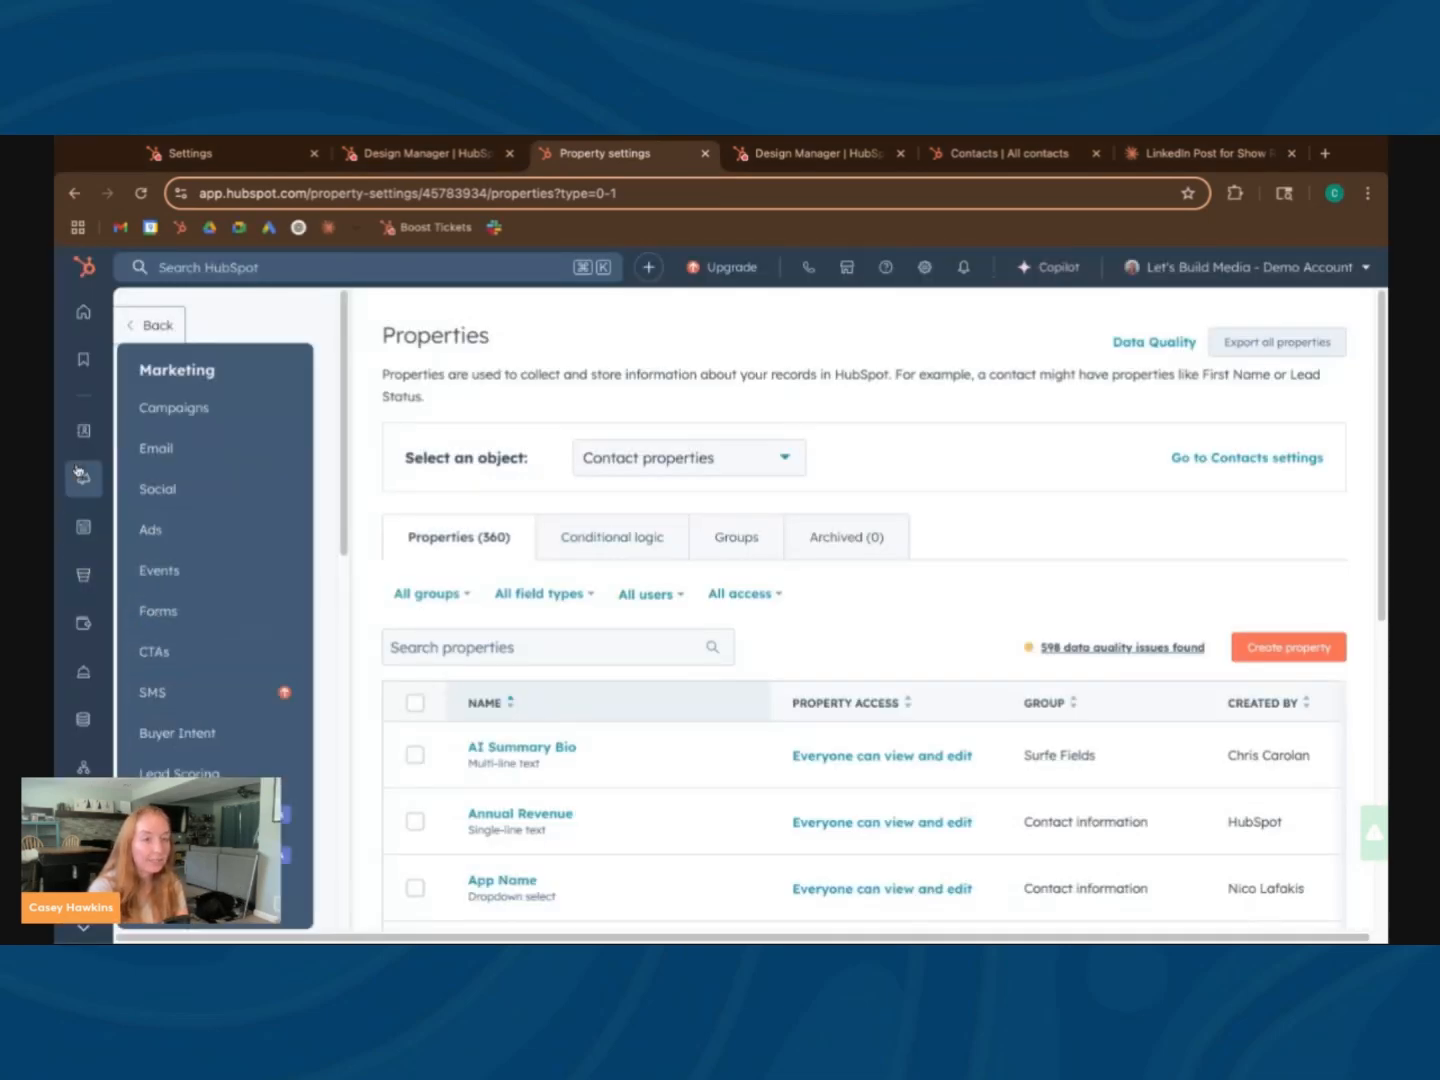
{"action": "left_click", "coordinate": [180, 769]}
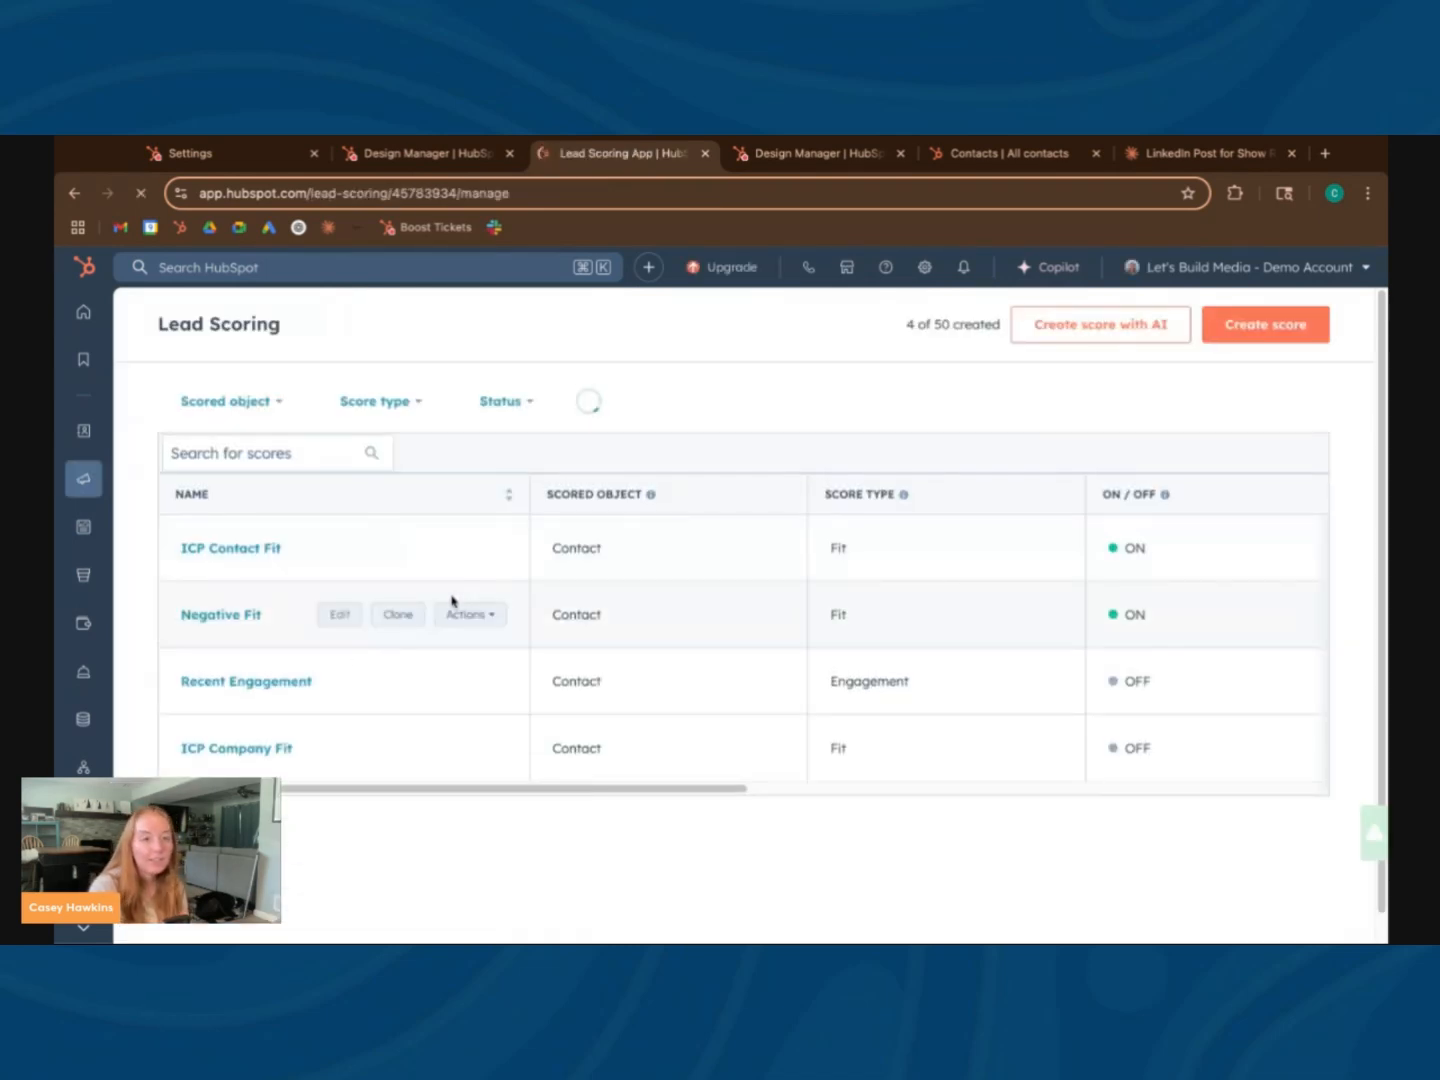
{"action": "left_click", "coordinate": [247, 614]}
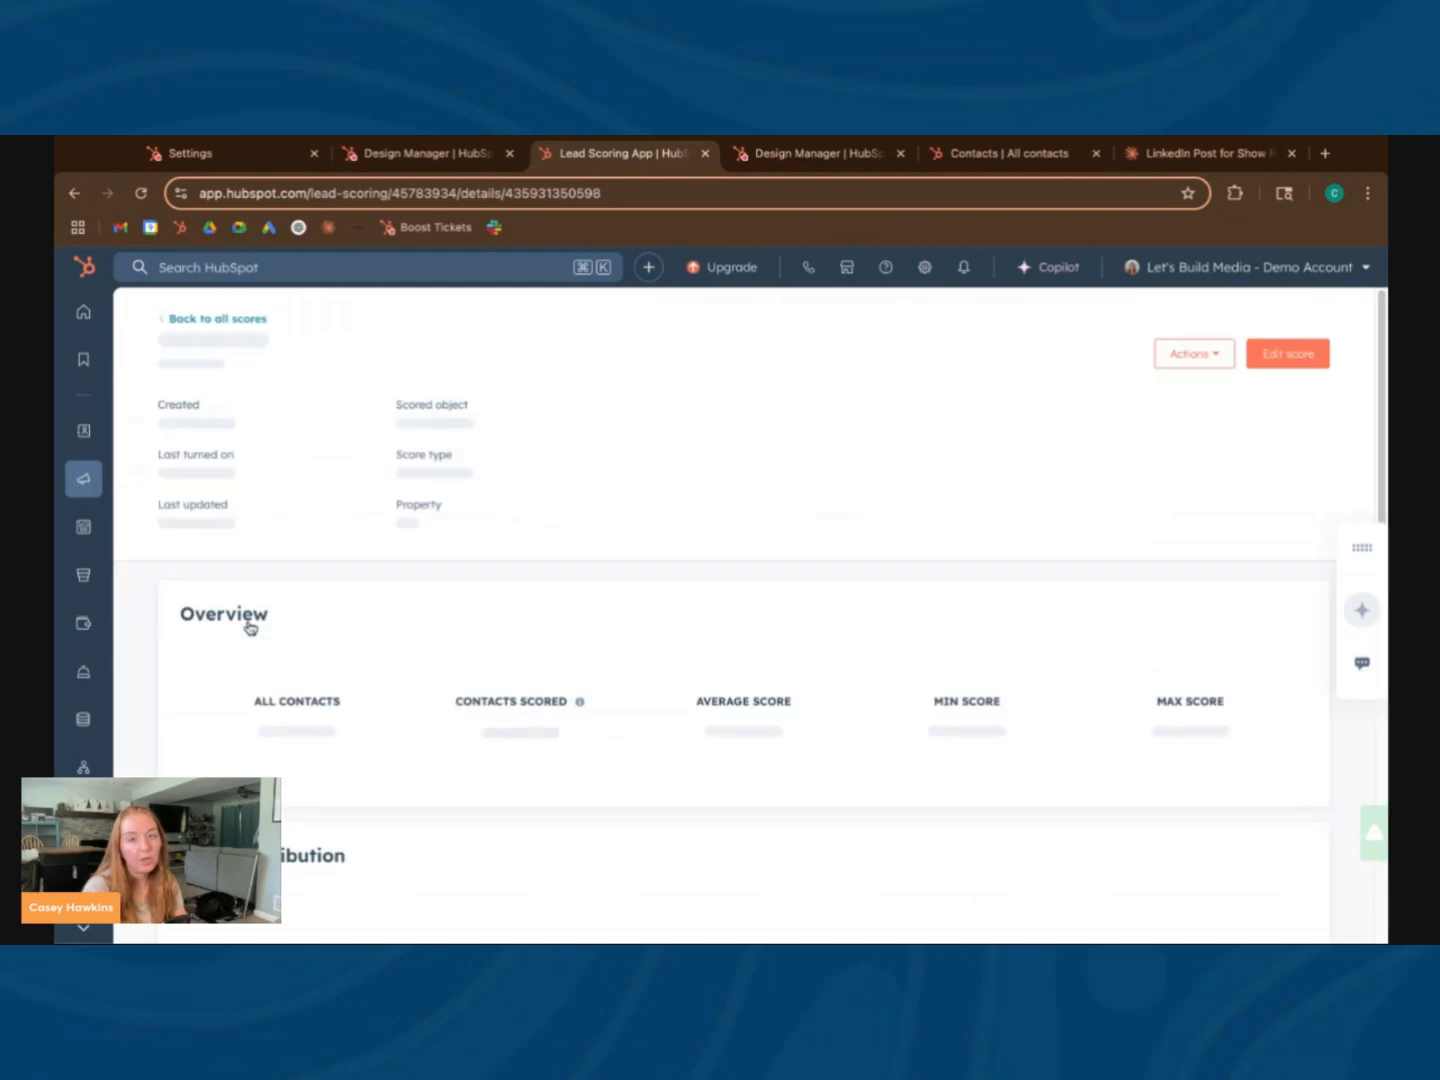
{"action": "left_click", "coordinate": [1290, 355]}
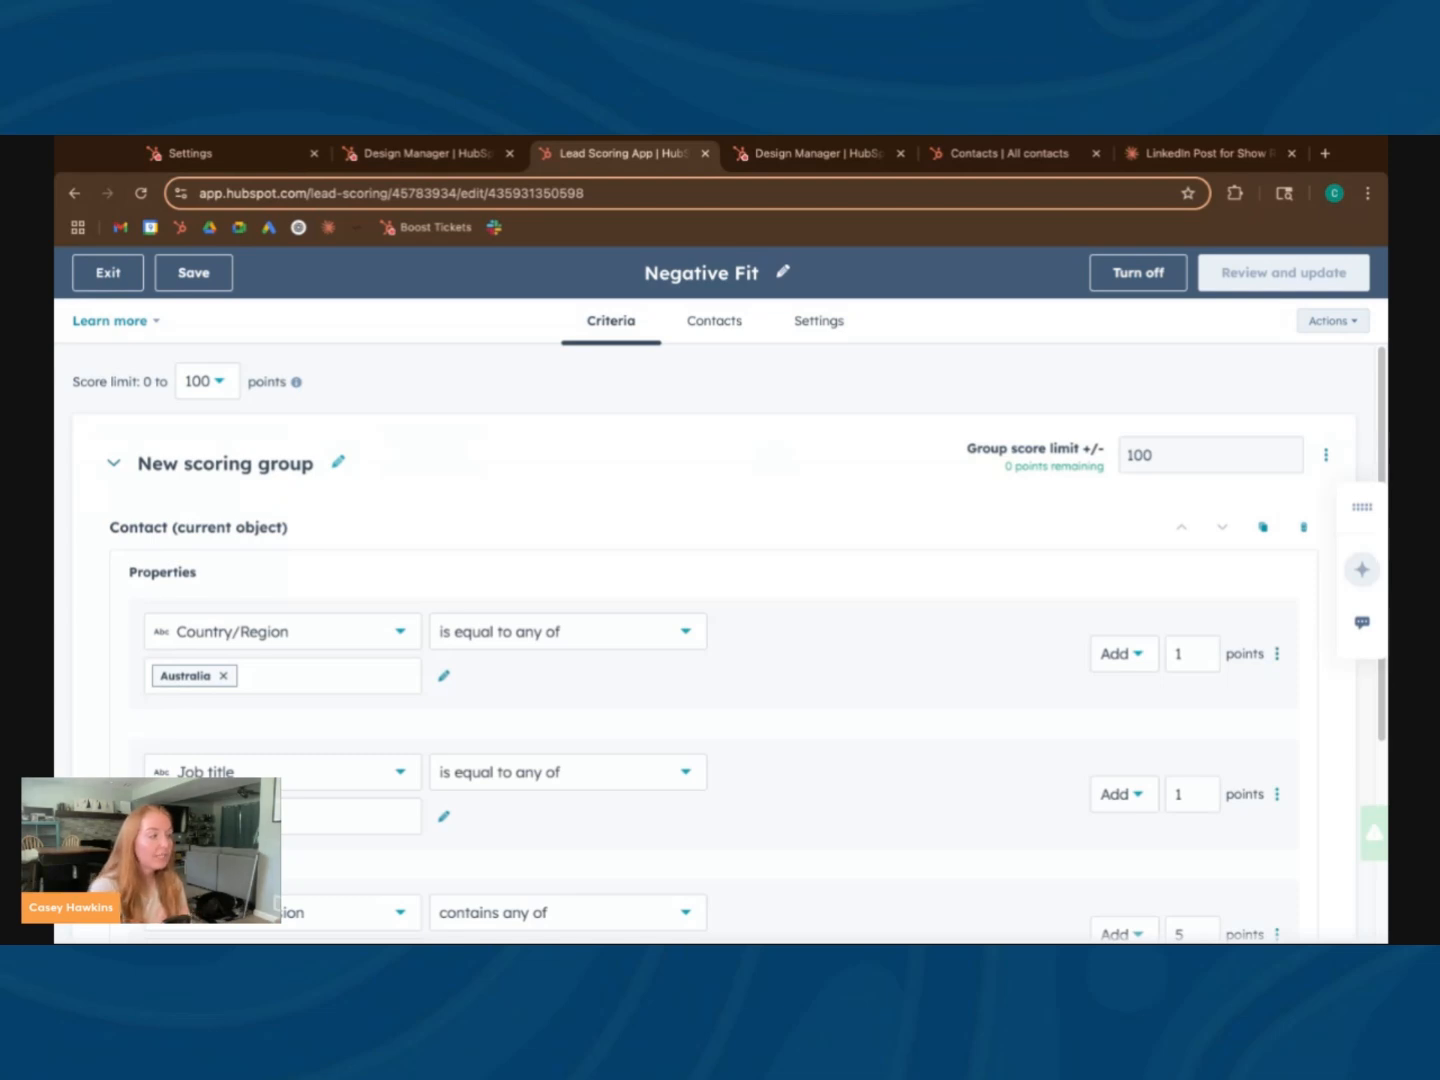
Review the Negative Fit score's property criteria and the options for which contacts to score or exclude
{"action": "left_click", "coordinate": [54, 727]}
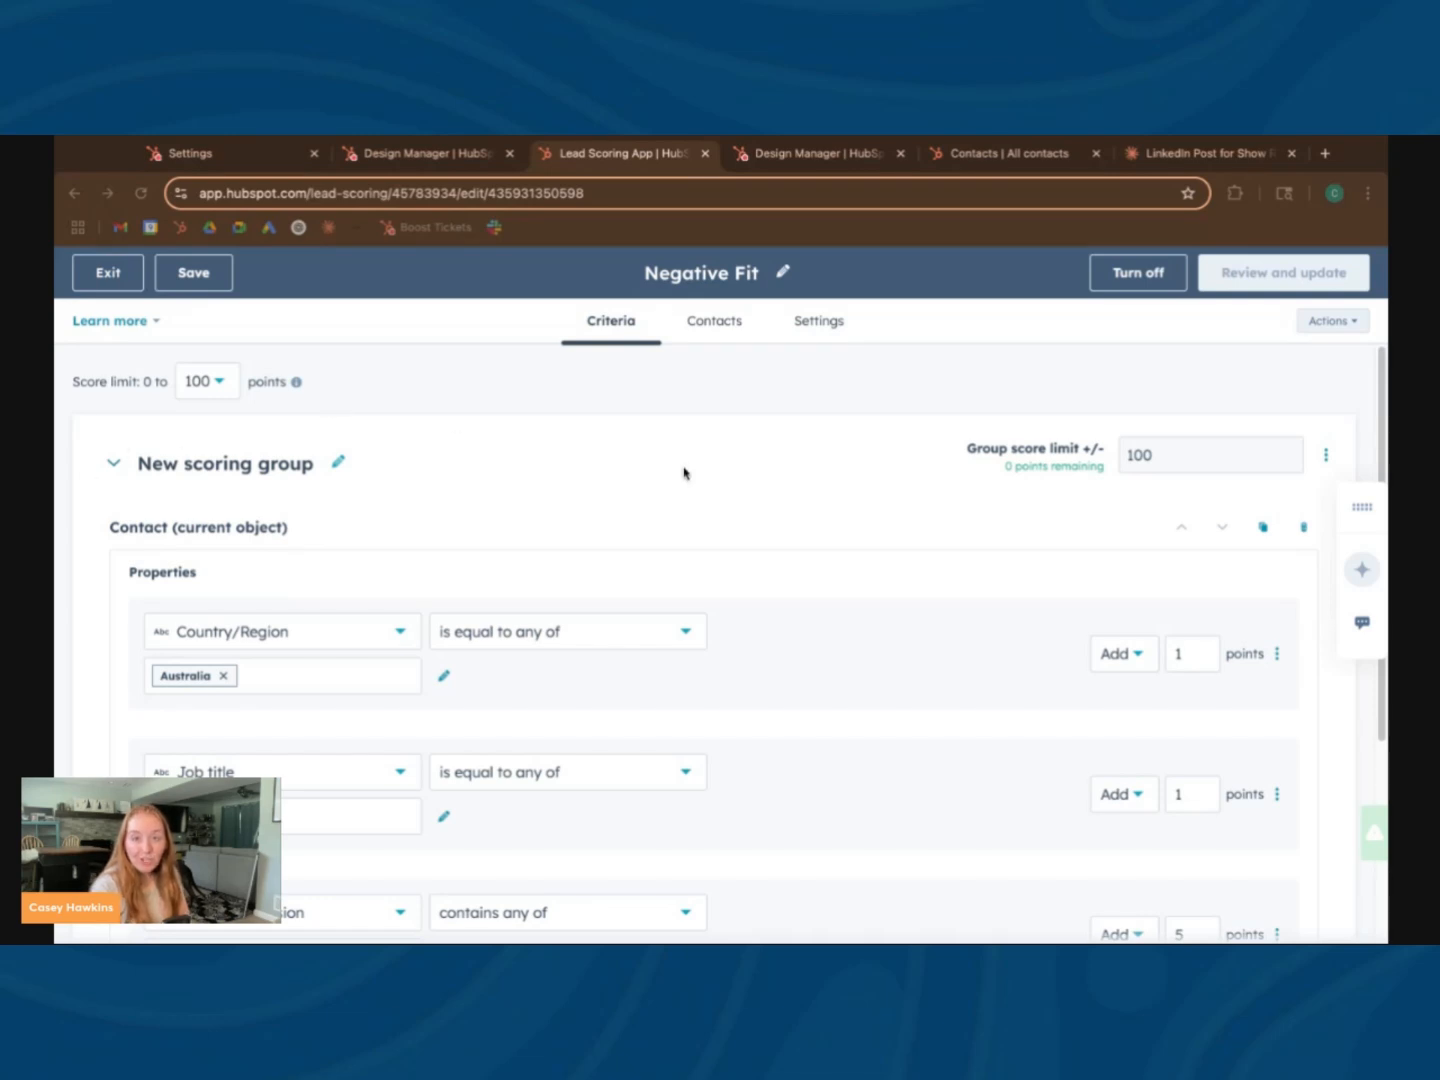
{"action": "scroll", "coordinate": [745, 650], "scroll_direction": "down", "scroll_amount": 1}
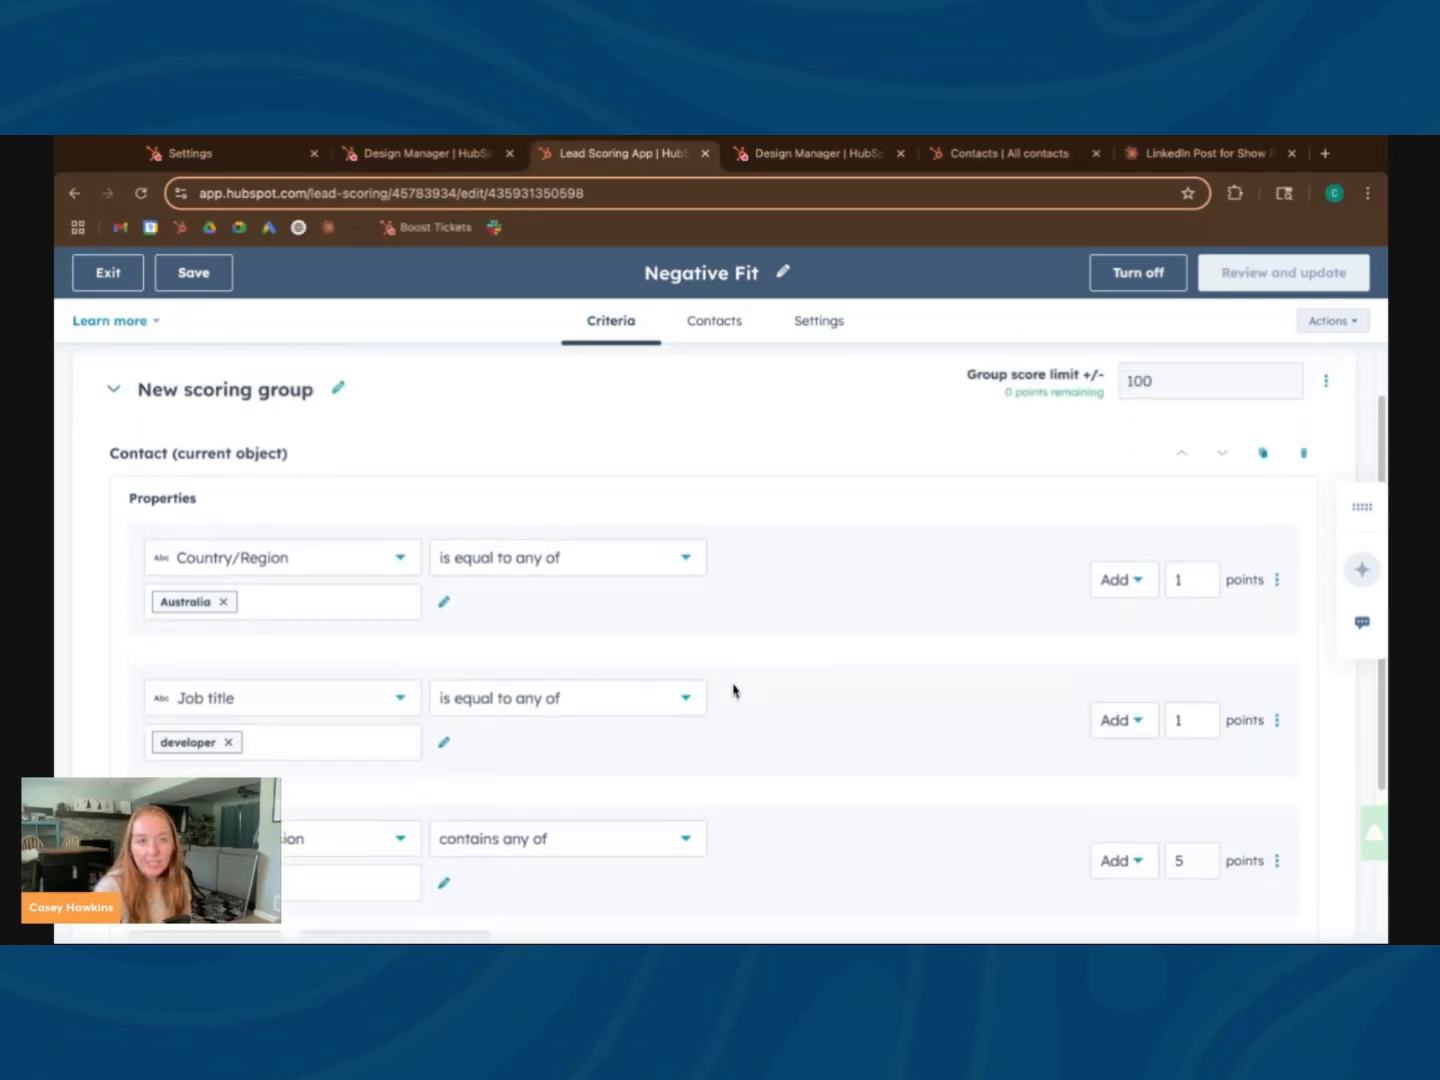
{"action": "scroll", "coordinate": [734, 689], "scroll_direction": "up", "scroll_amount": 1}
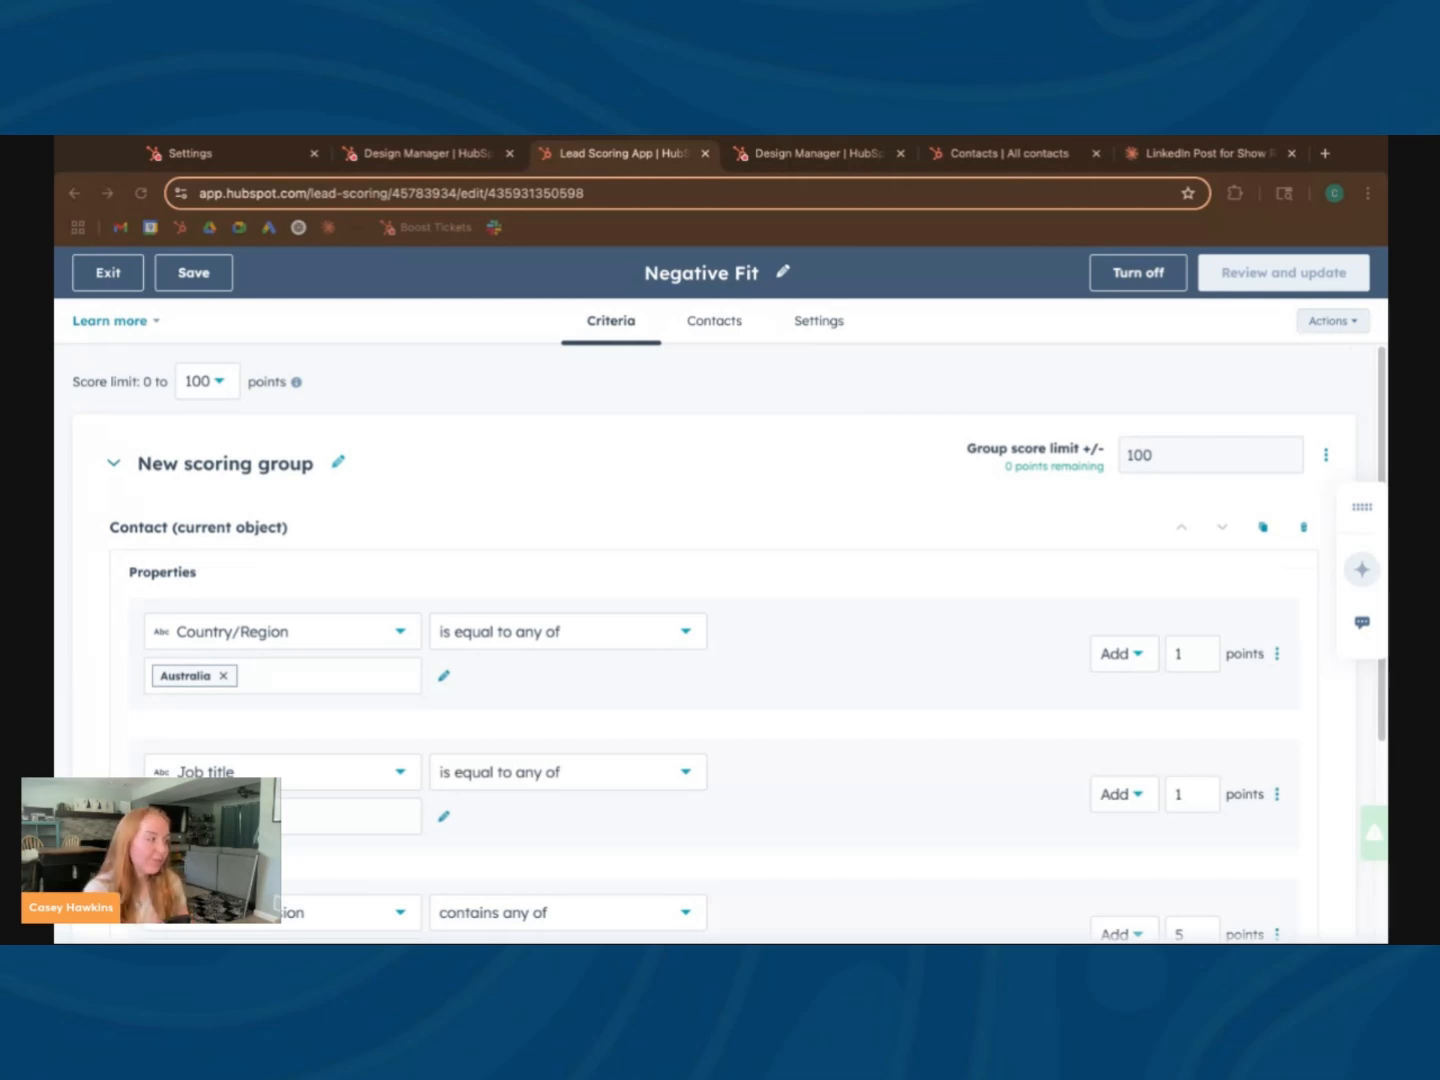
{"action": "left_click", "coordinate": [700, 322]}
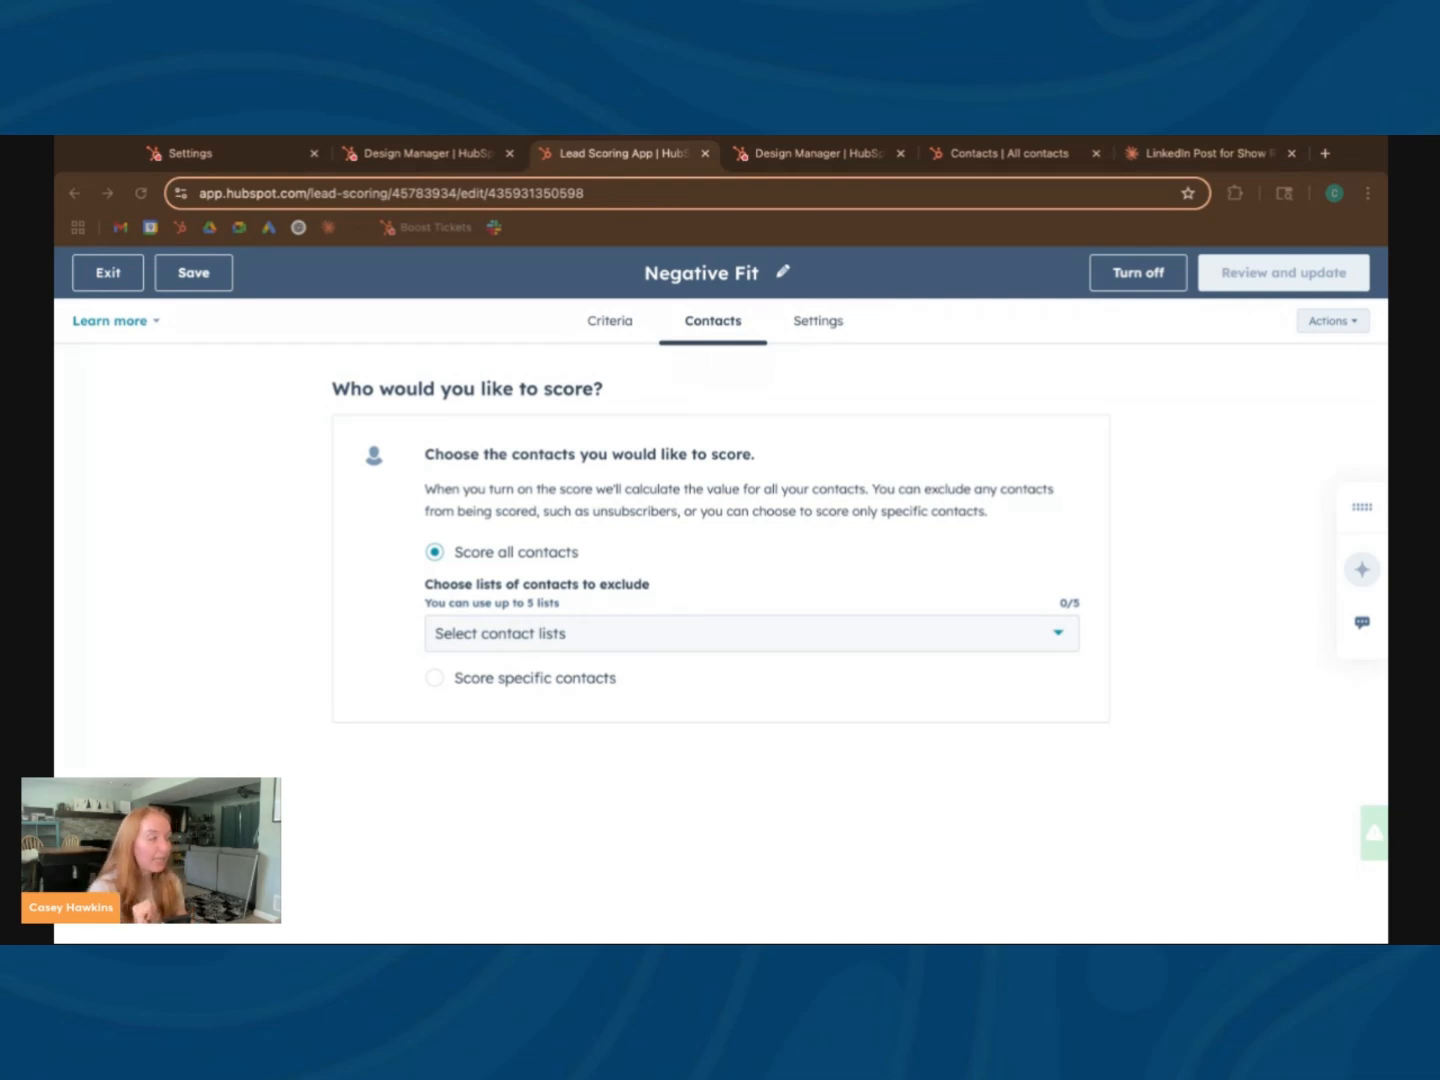
{"action": "left_click", "coordinate": [610, 322]}
{"action": "left_click", "coordinate": [1125, 630]}
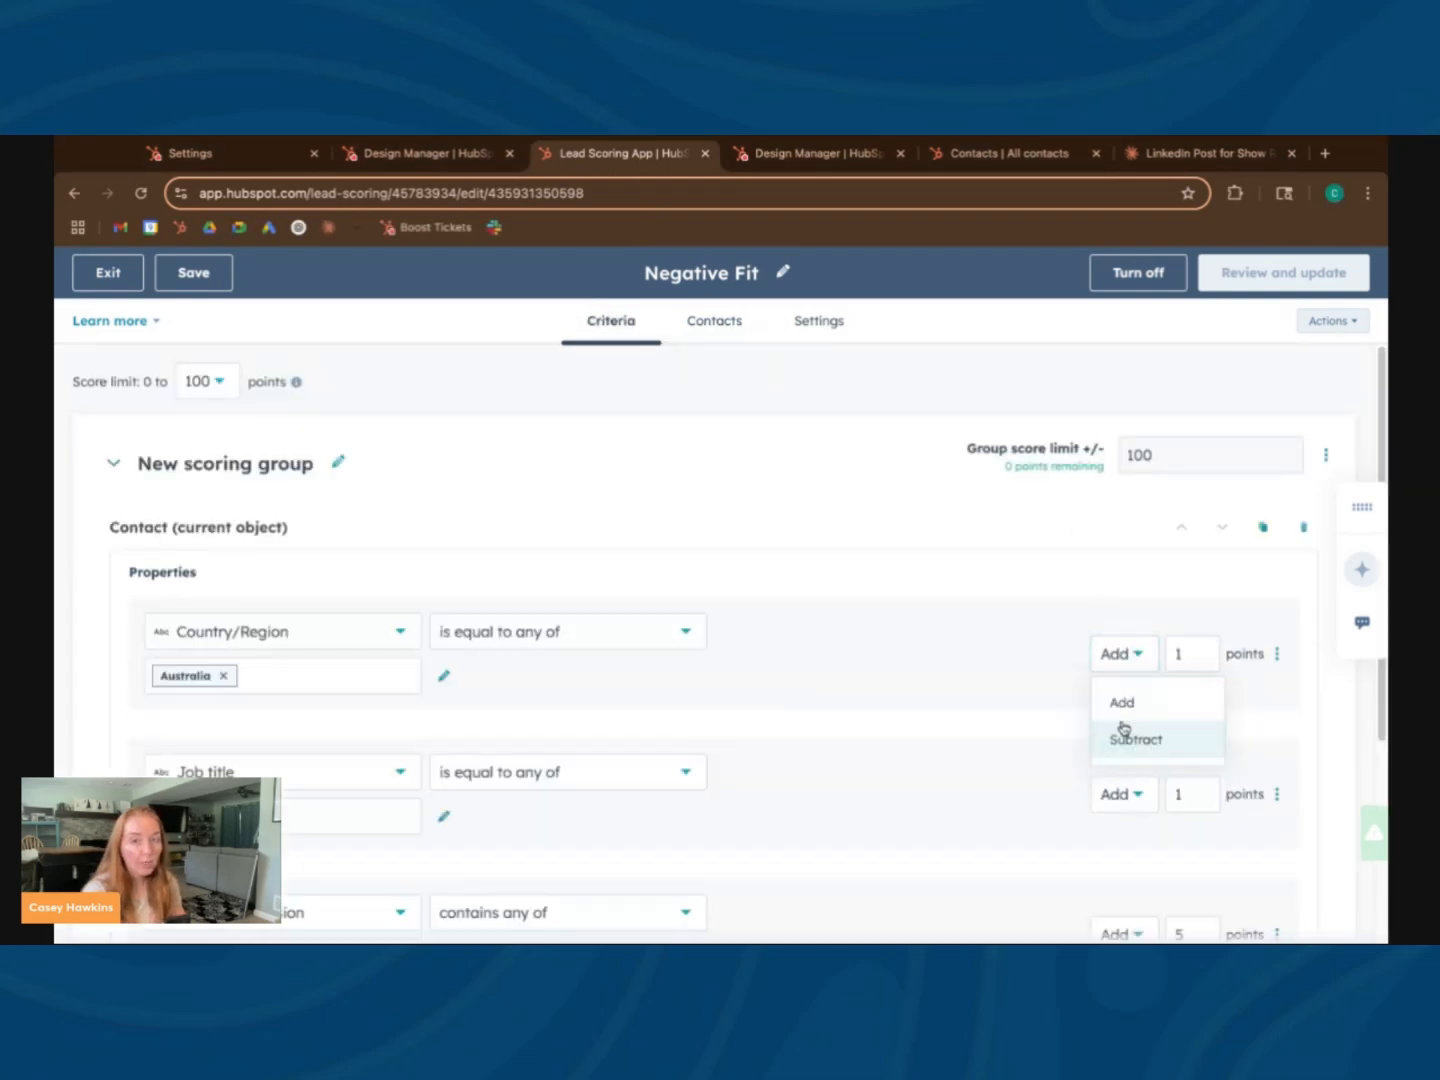
{"action": "left_click", "coordinate": [705, 319]}
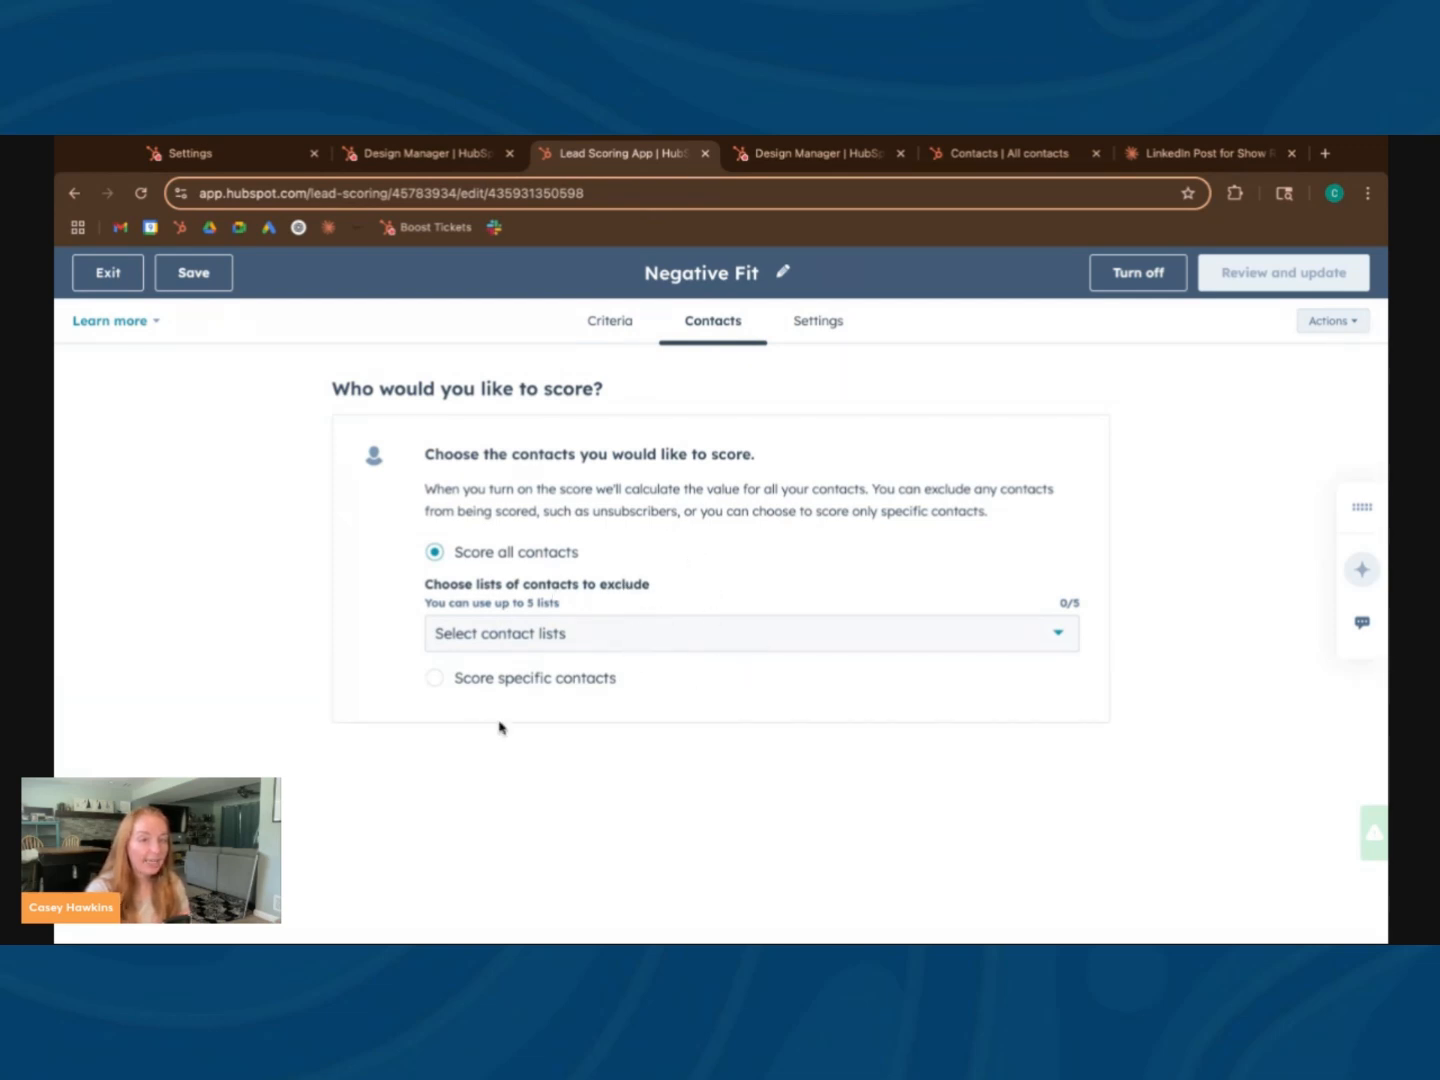
Return to the Negative Fit criteria and show the add or subtract choices for the Country/Region rule's points
{"action": "left_click", "coordinate": [596, 338]}
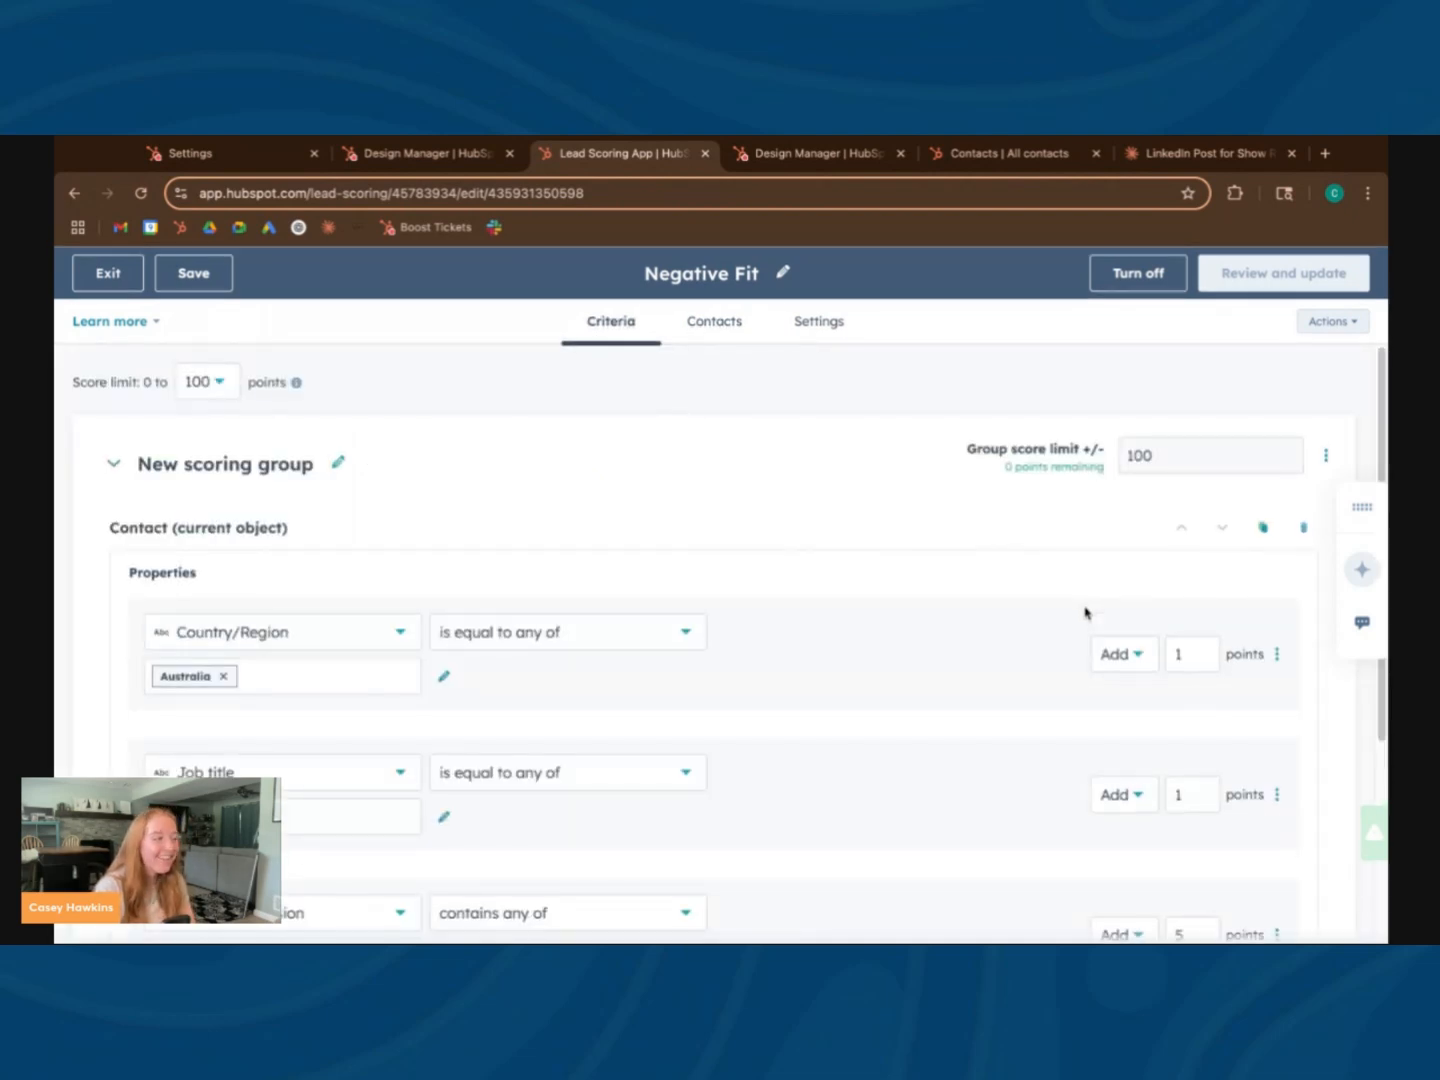
{"action": "left_click", "coordinate": [1136, 656]}
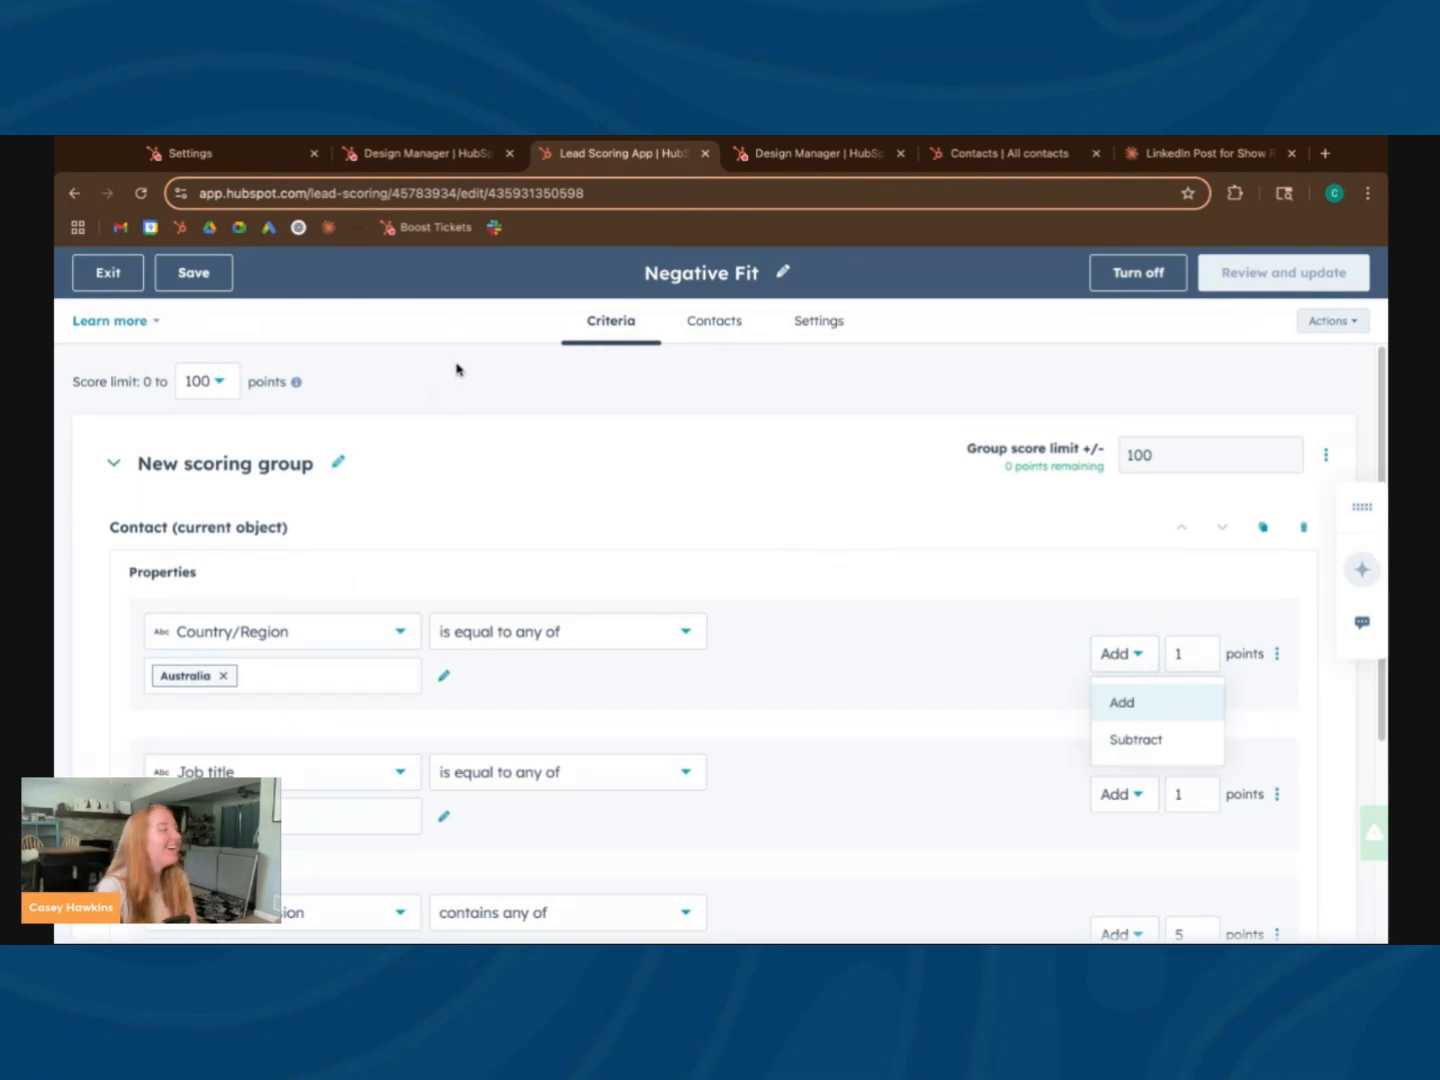
{"action": "left_click", "coordinate": [55, 425]}
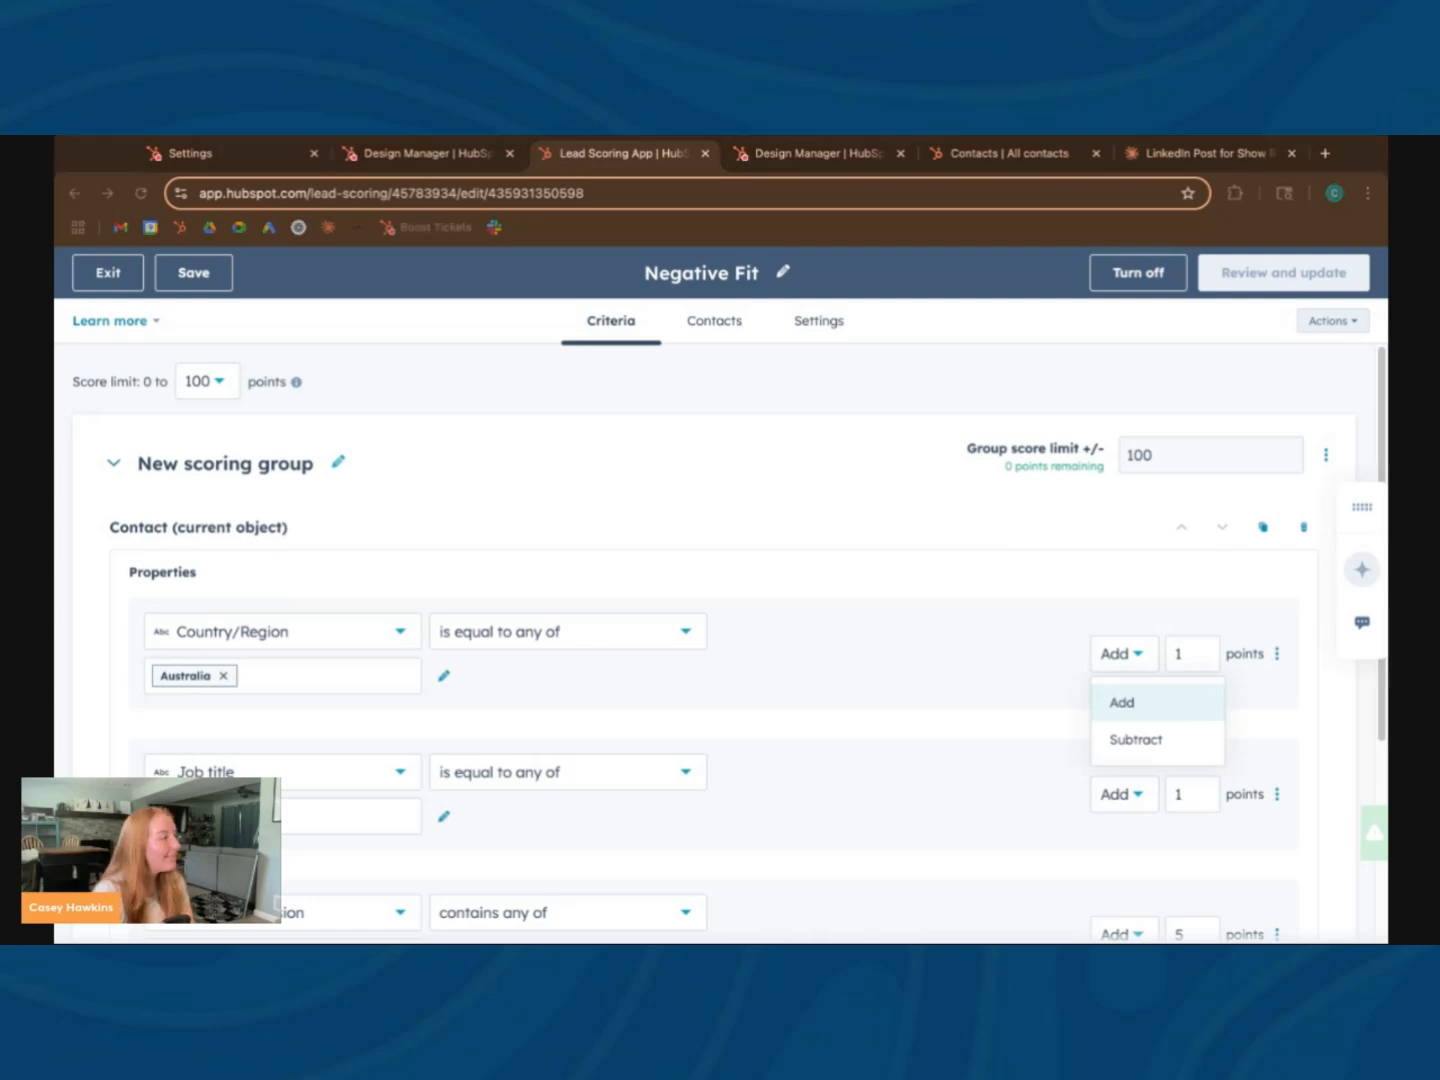